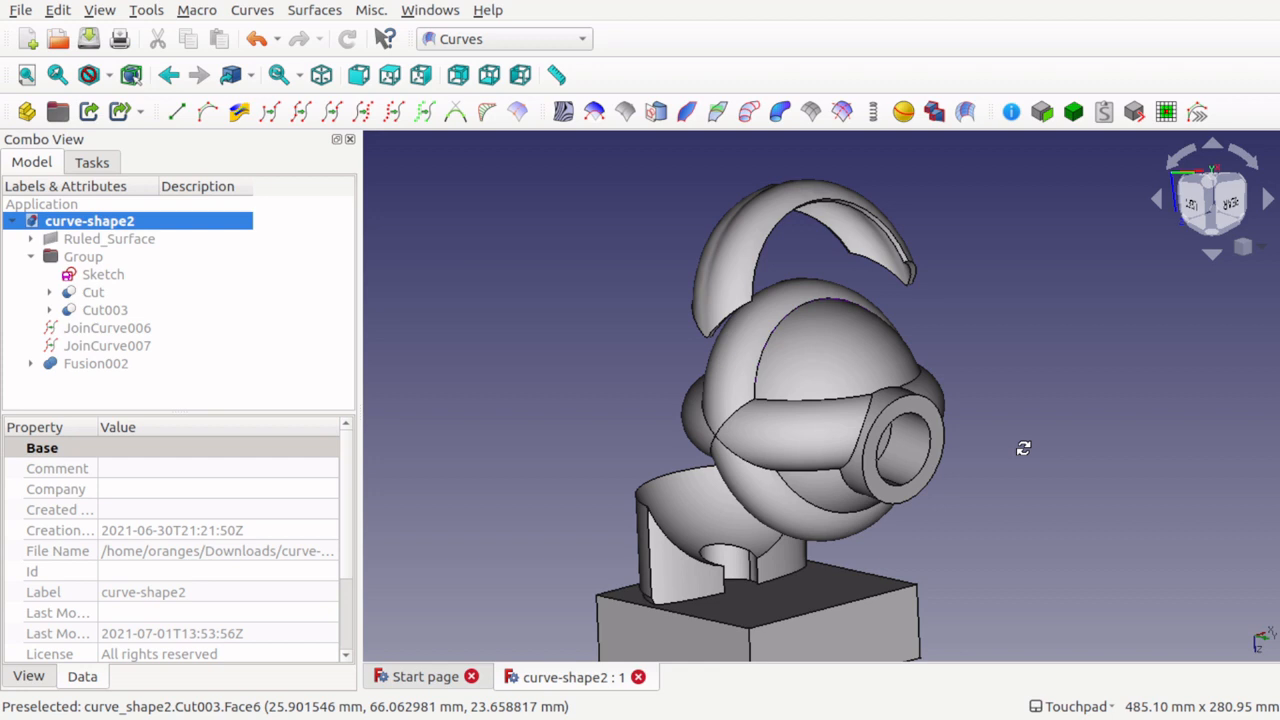
- Examine the knotted sphere, the cut ring segment above it and the cradle stand on its base from several sides
left_click_drag(1023, 448, 1010, 447, "alt")
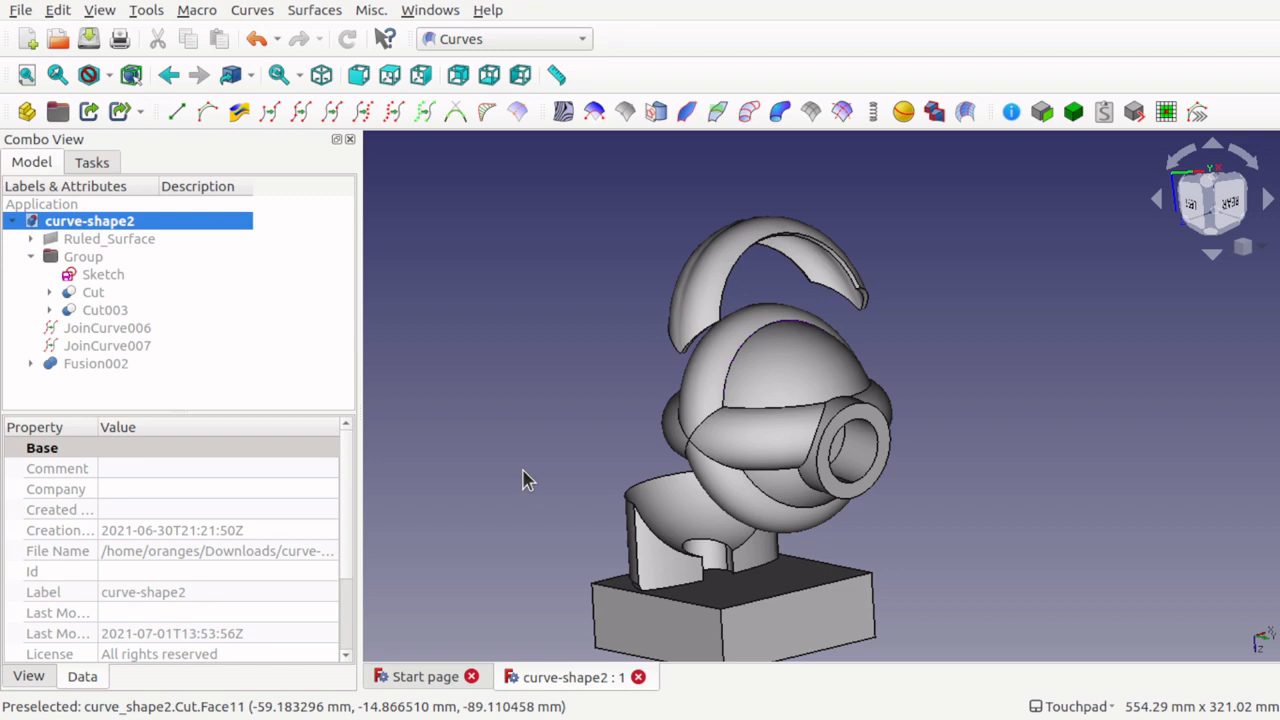
left_click_drag(752, 420, 762, 460, "alt")
left_click_drag(804, 292, 698, 257, "alt")
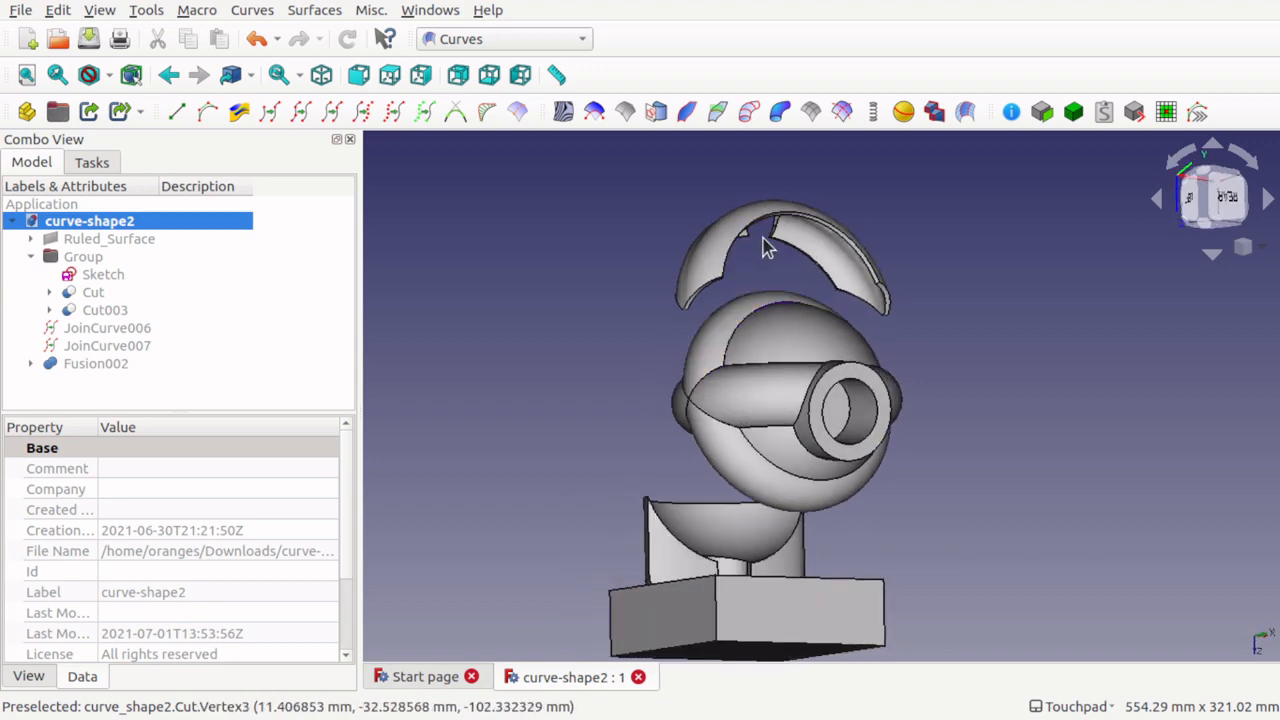
scroll(766, 240, "up", 2)
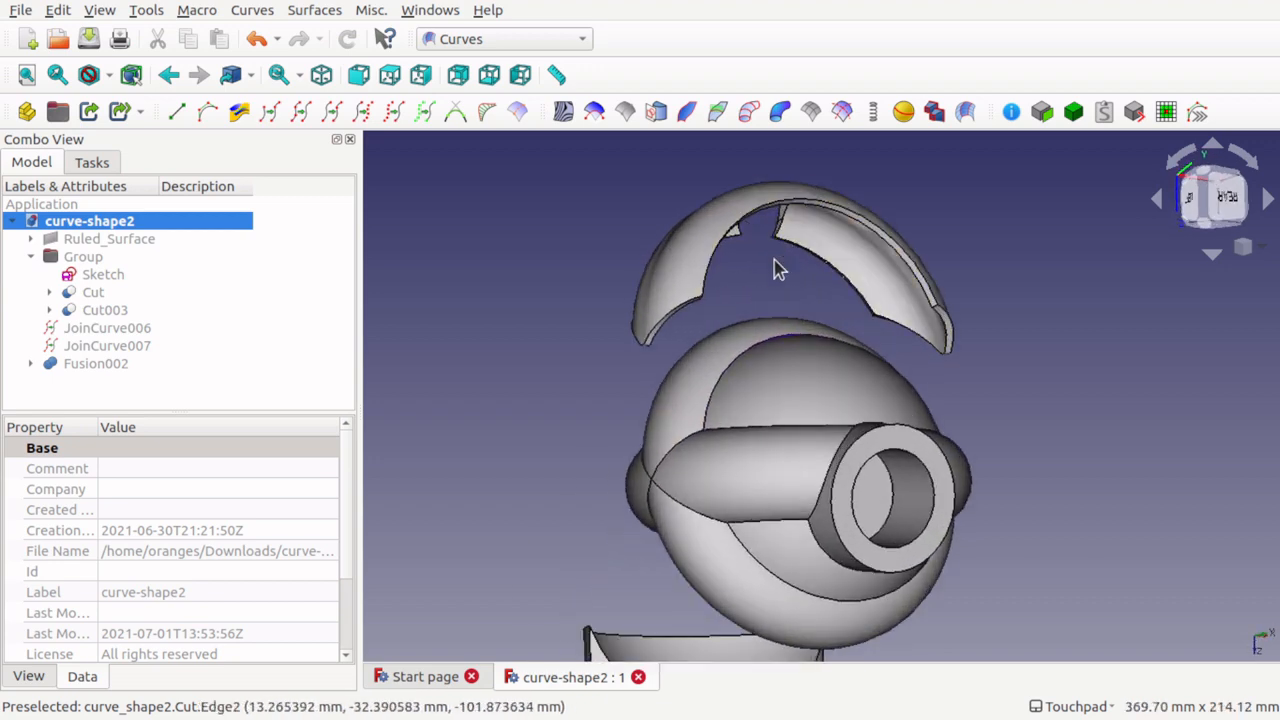
left_click_drag(842, 236, 916, 305, "alt")
scroll(710, 443, "down", 4)
scroll(628, 563, "down", 1)
scroll(628, 563, "up", 8)
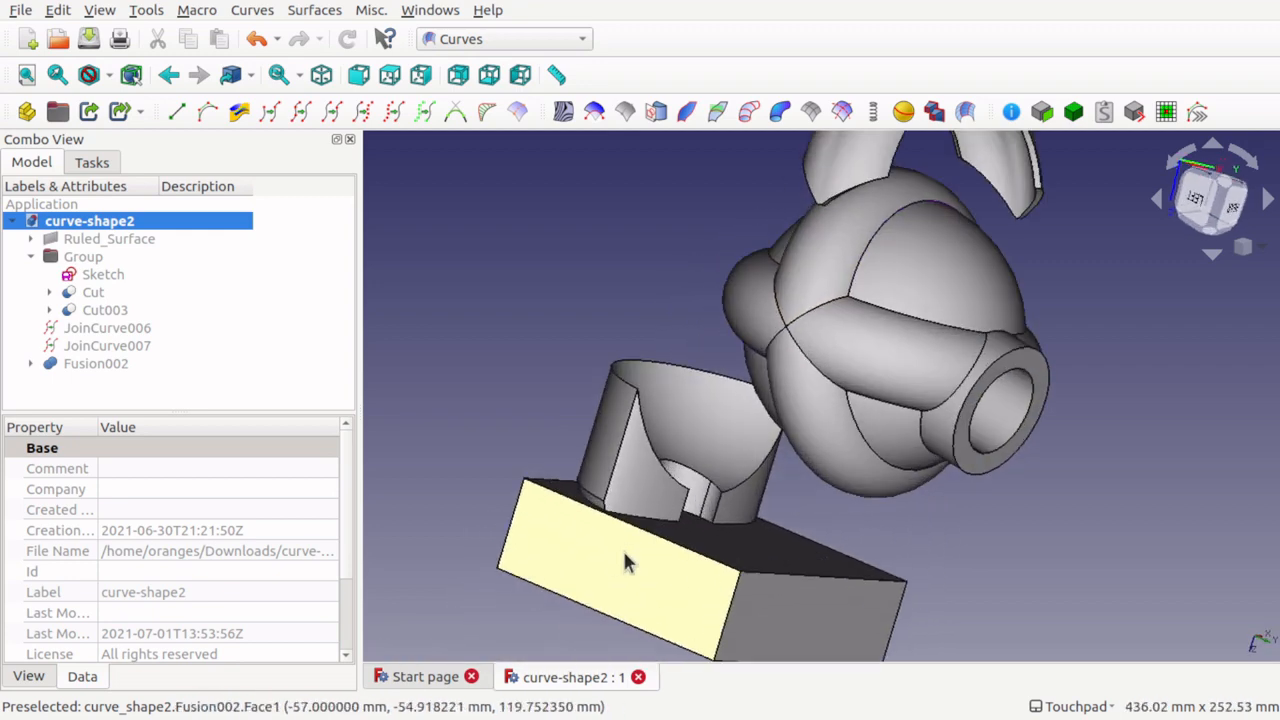
left_click_drag(777, 450, 792, 472, "alt")
left_click_drag(700, 343, 815, 447, "alt")
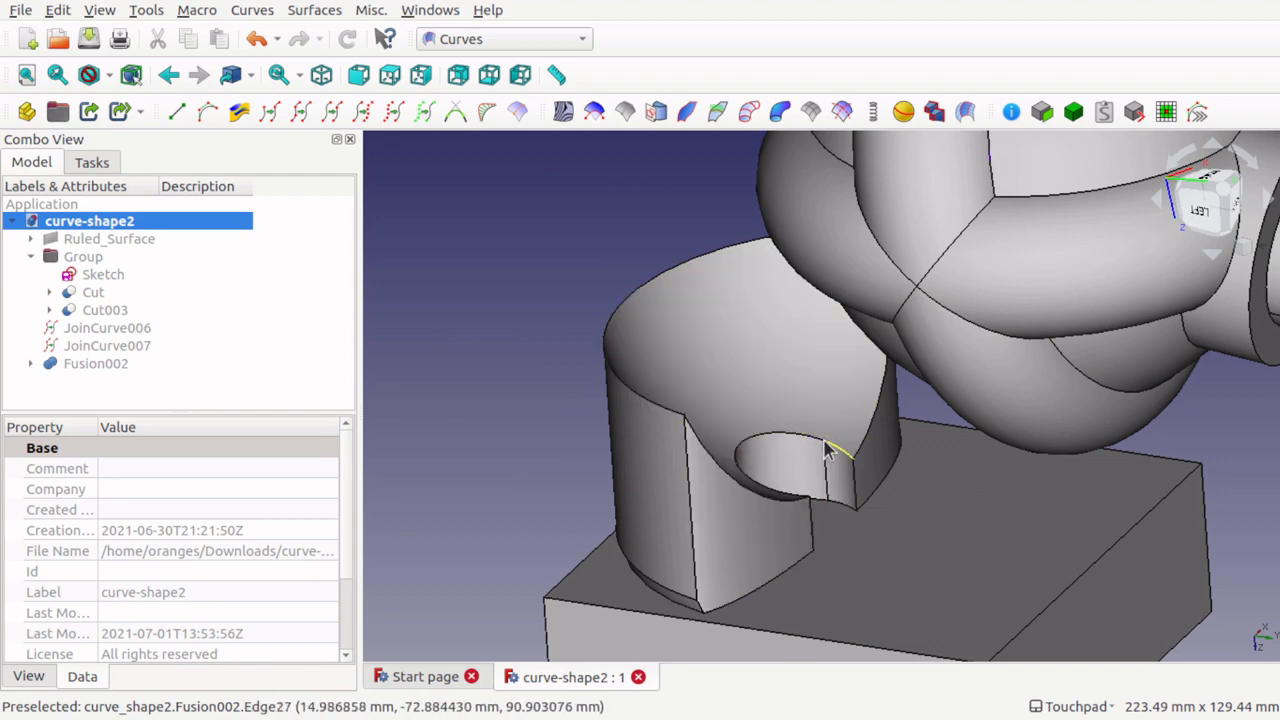
scroll(826, 450, "down", 4)
left_click_drag(826, 450, 878, 450, "alt")
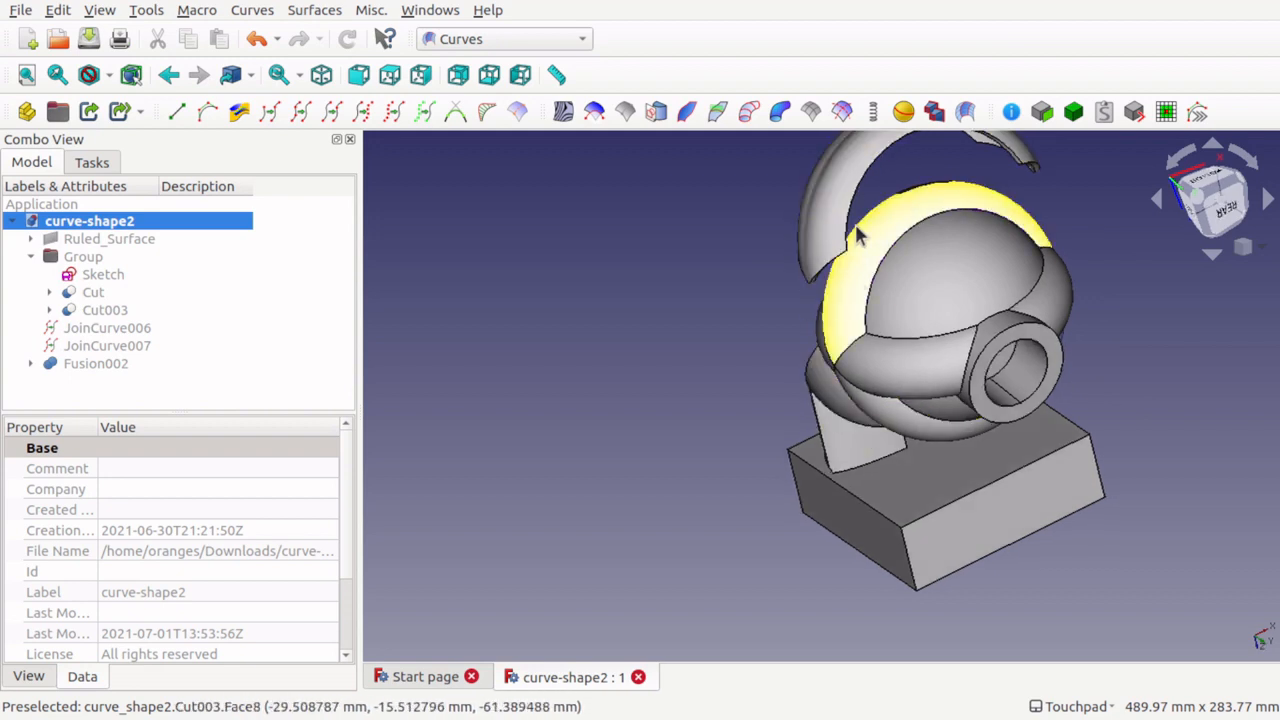
left_click_drag(1000, 230, 830, 310, "alt")
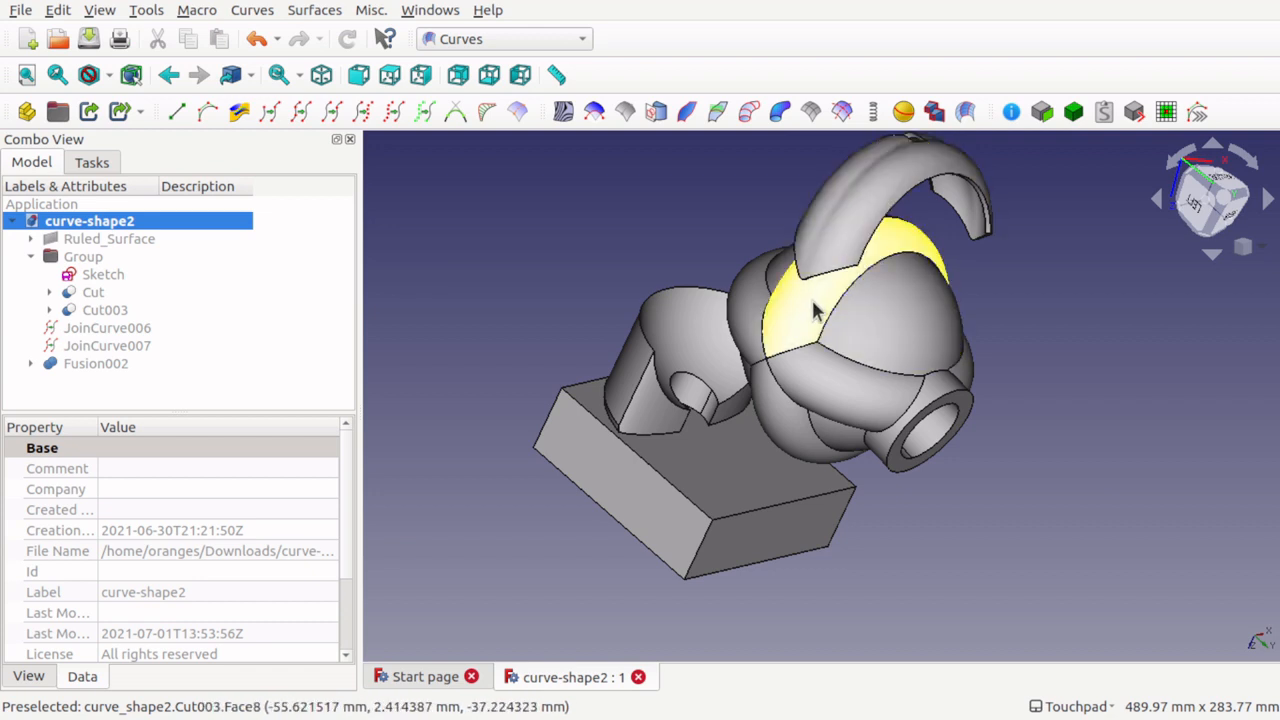
scroll(815, 312, "up", 5)
scroll(815, 312, "down", 4)
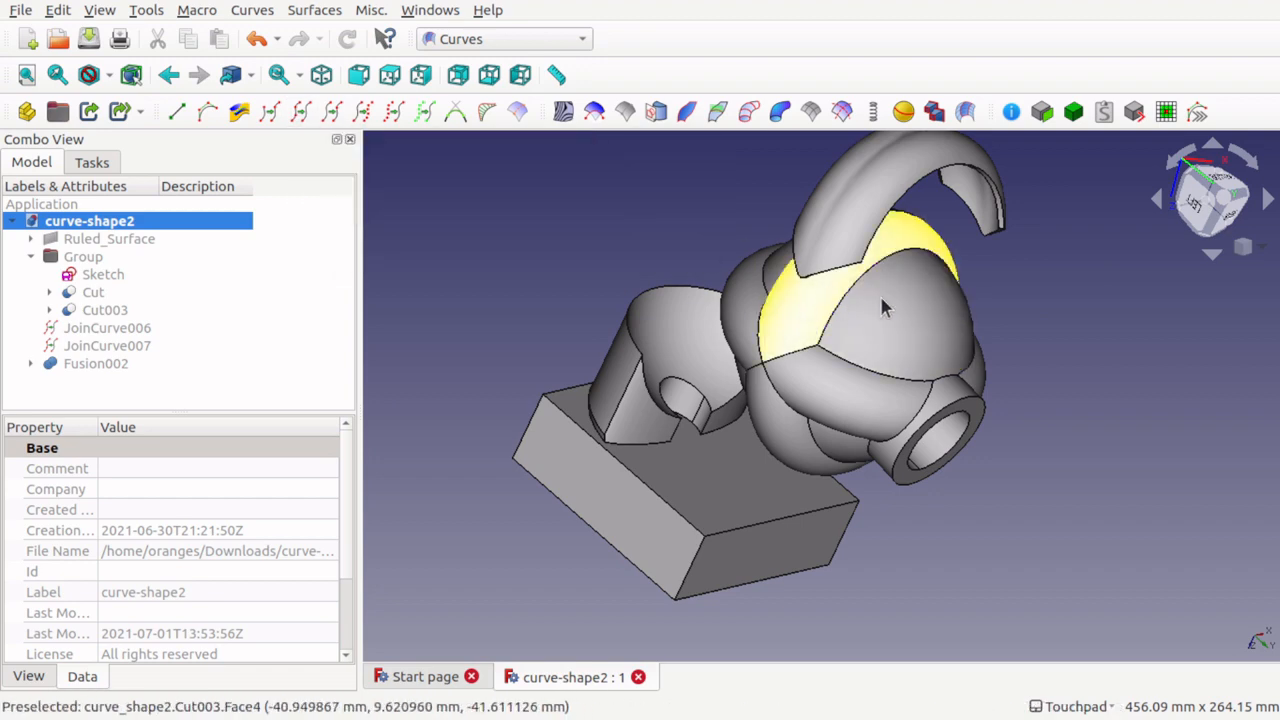
middle_click_drag(967, 356, 803, 440)
middle_click_drag(903, 452, 857, 449)
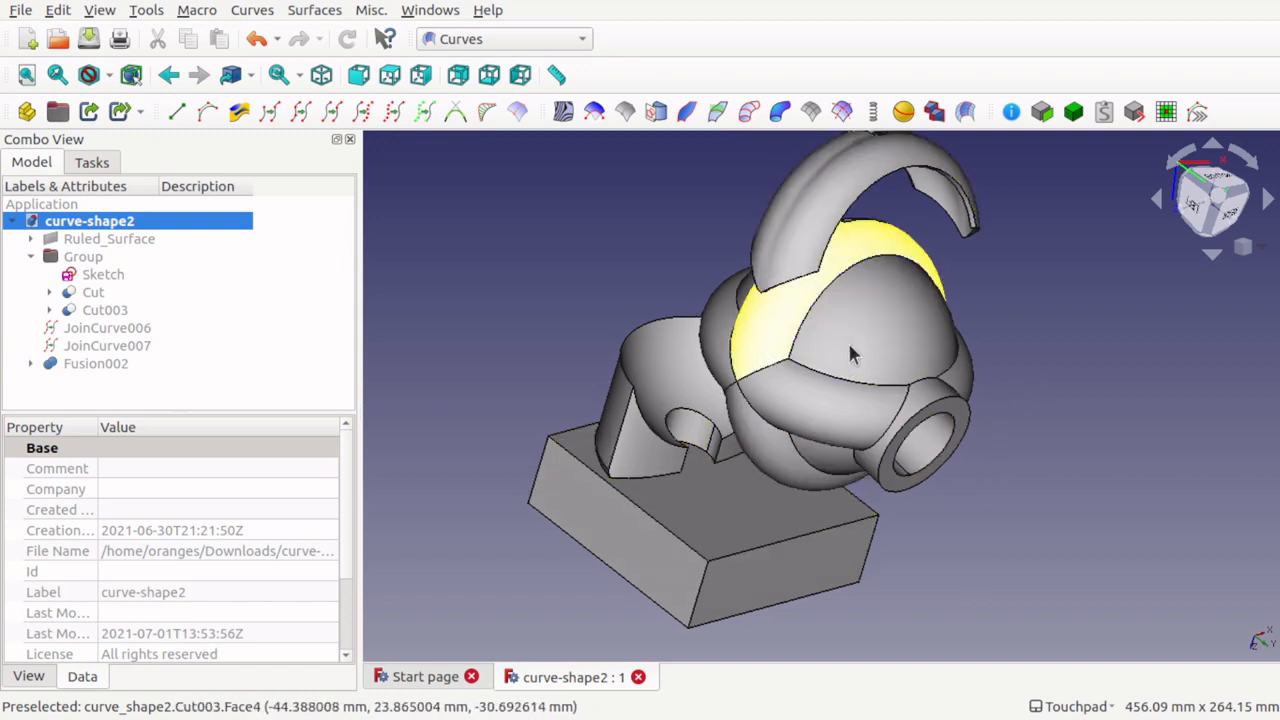
middle_click_drag(849, 351, 841, 272)
middle_click_drag(600, 346, 725, 371)
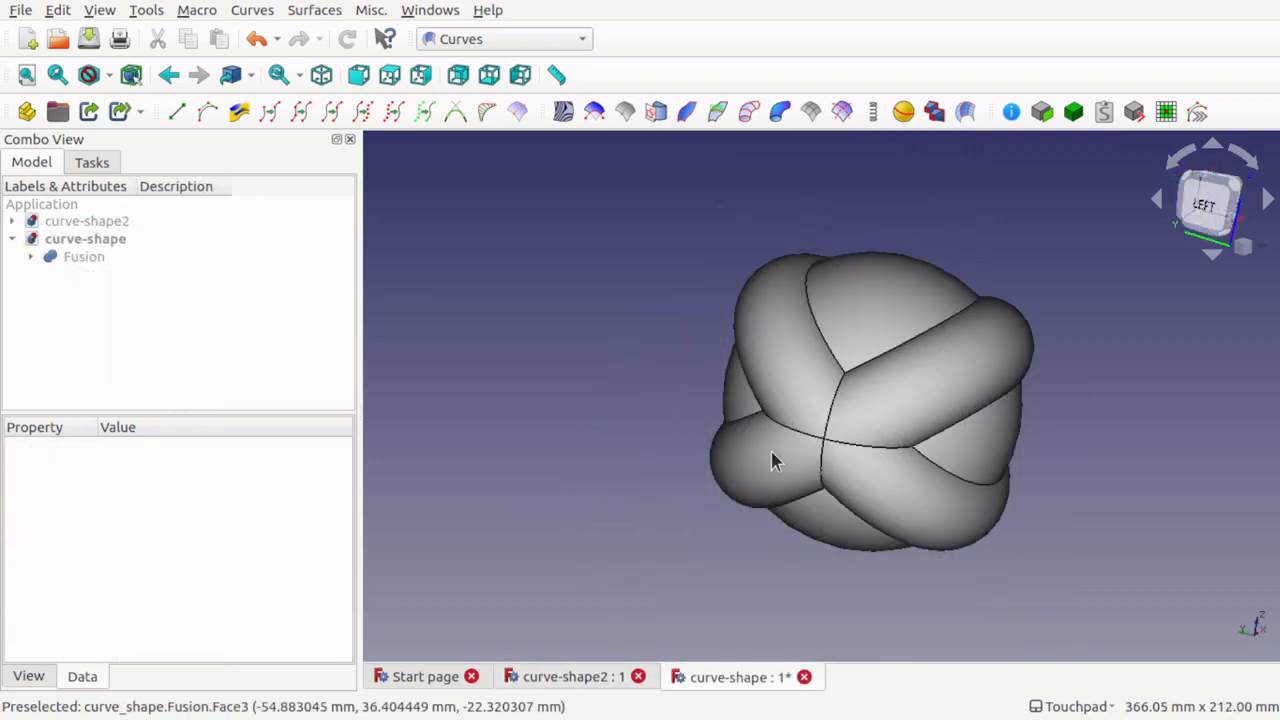
- Extract the upper spherical face of the Fusion body in the curve-shape document as a separate non-parametric copy
middle_click_drag(771, 457, 997, 263)
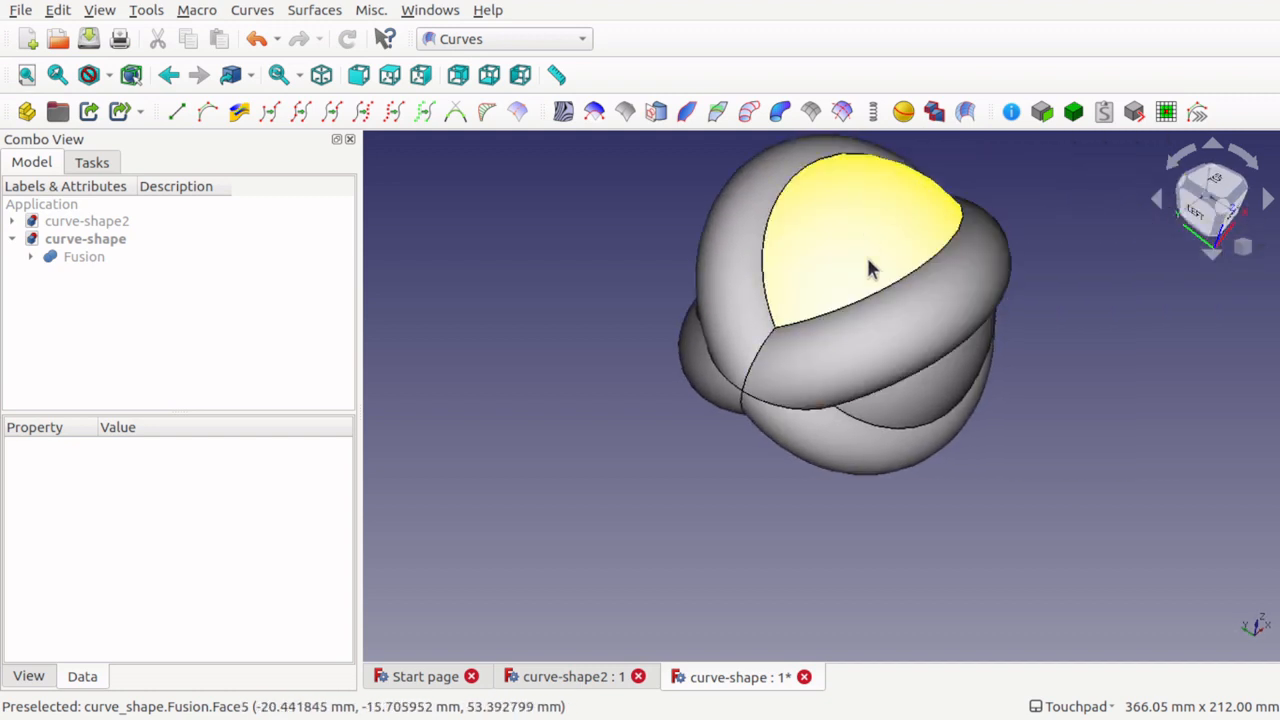
middle_click_drag(871, 266, 857, 220)
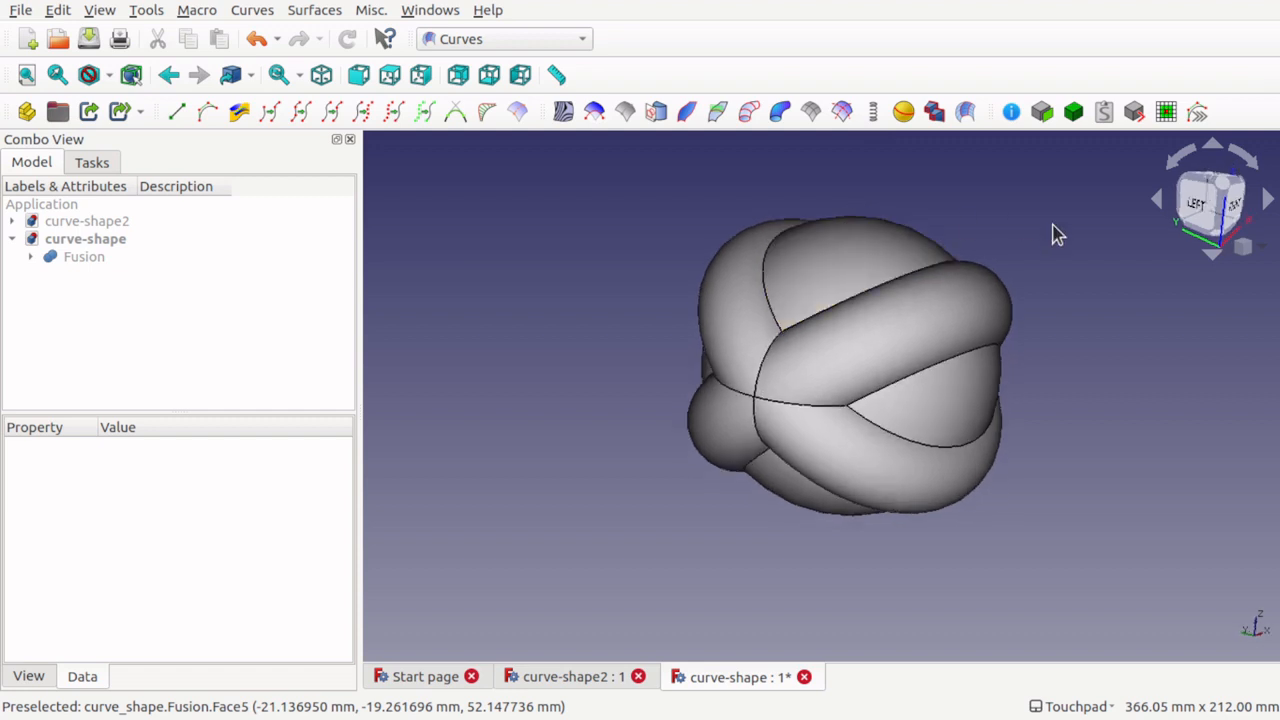
left_click(815, 266)
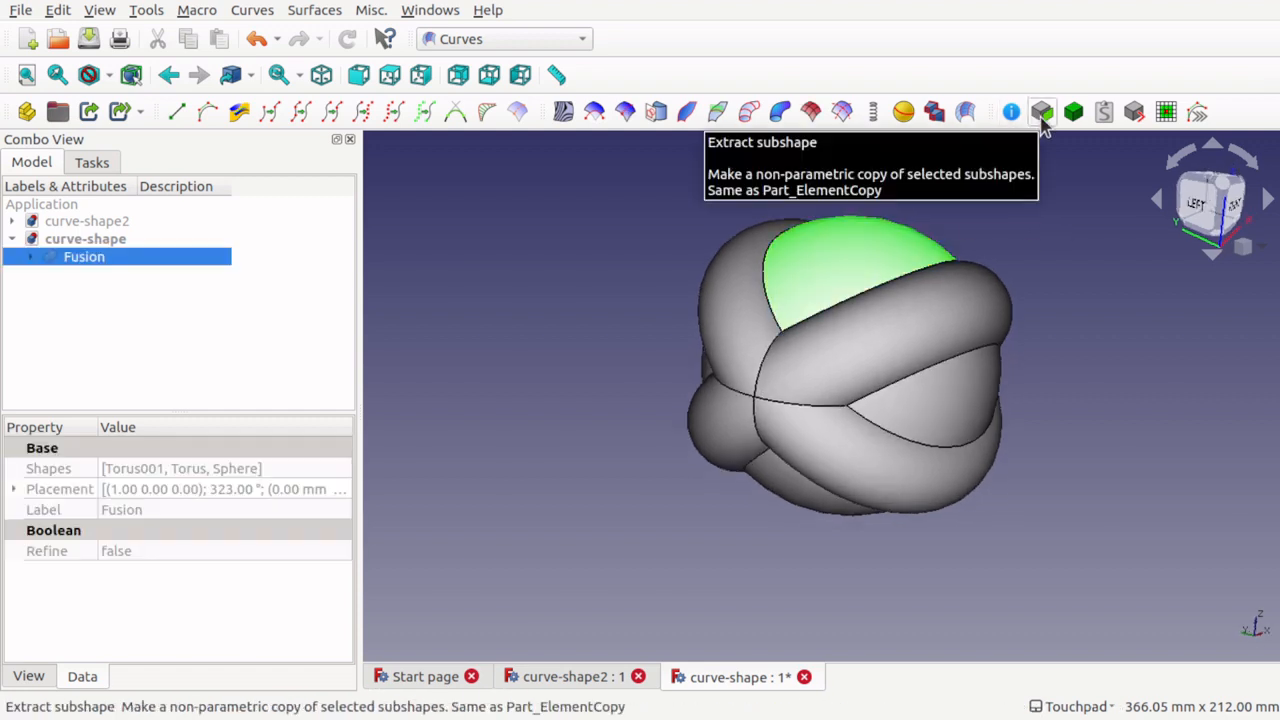
left_click(1042, 112)
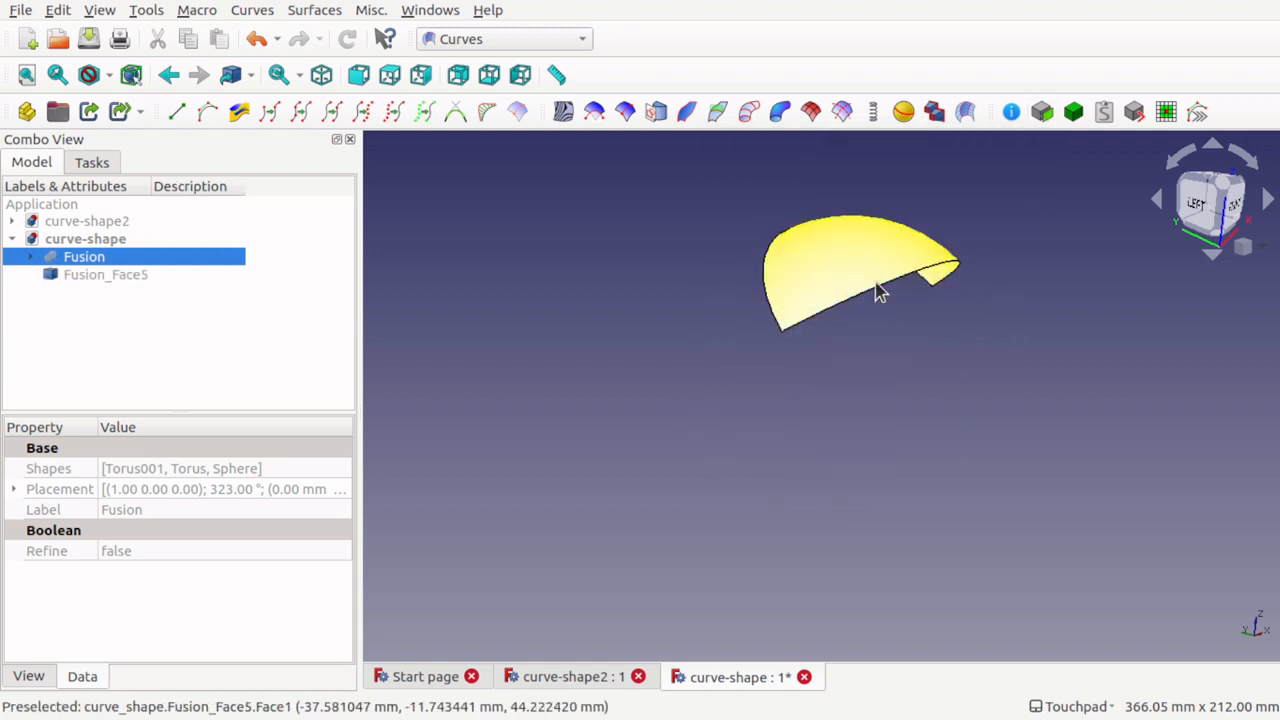
middle_click_drag(880, 289, 749, 280)
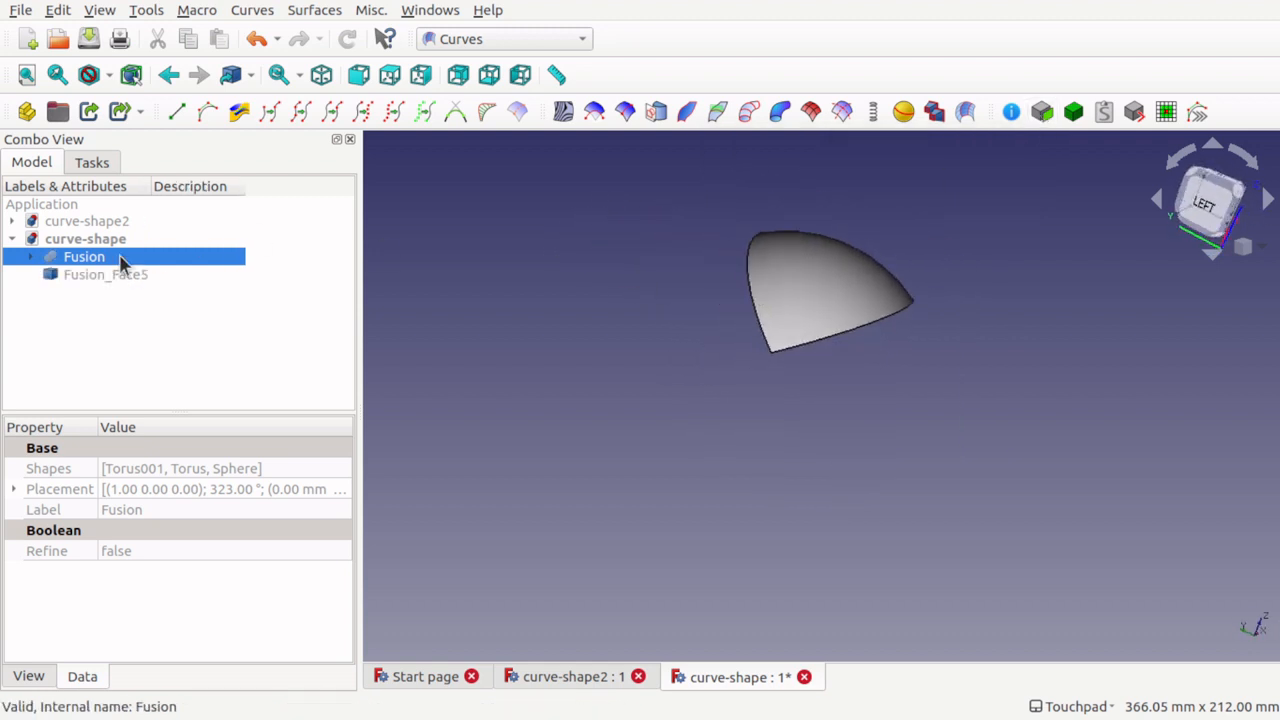
- Show the Fusion body again and transform the extracted face upward along its Z axis, clear of the body
key("space")
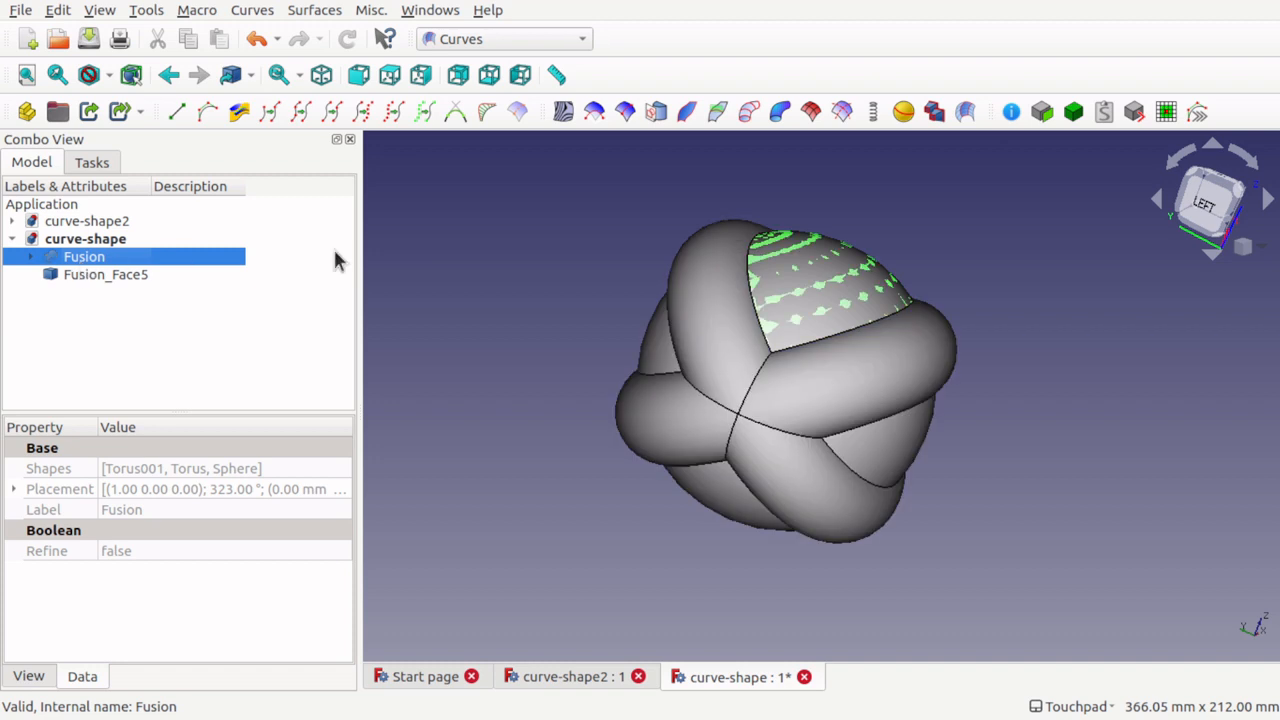
left_click(177, 276)
right_click(179, 280)
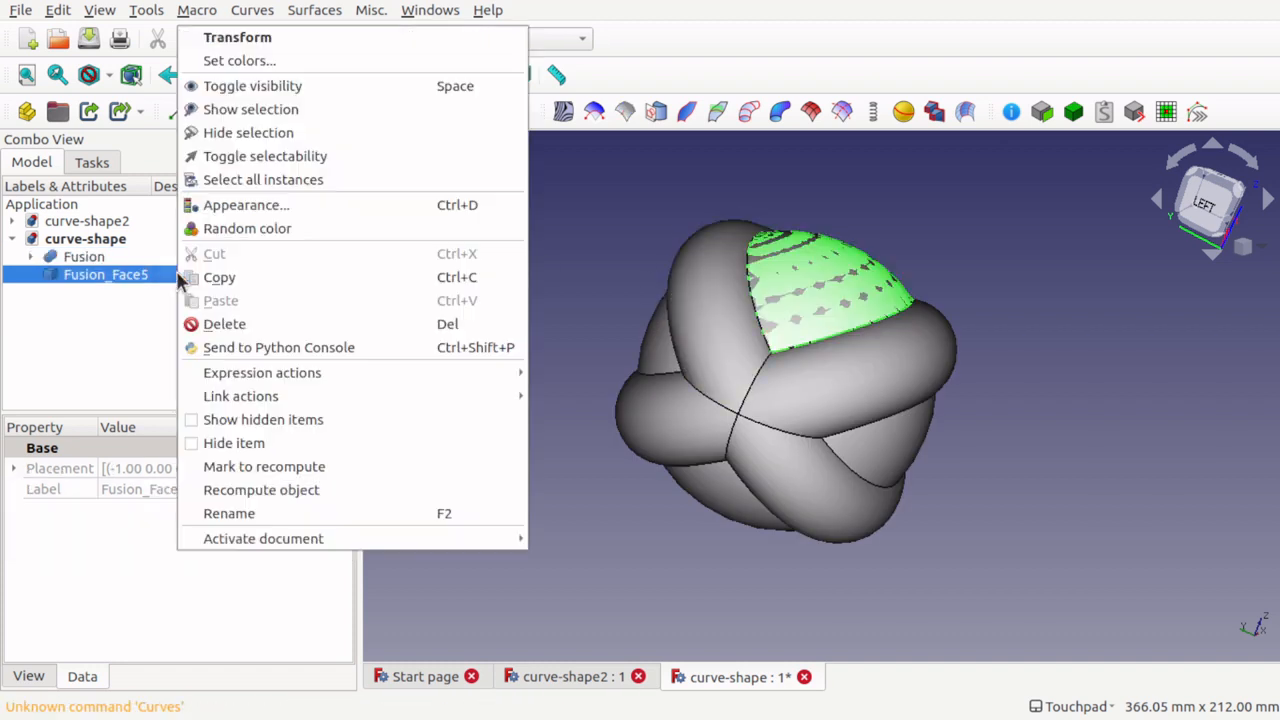
left_click(327, 41)
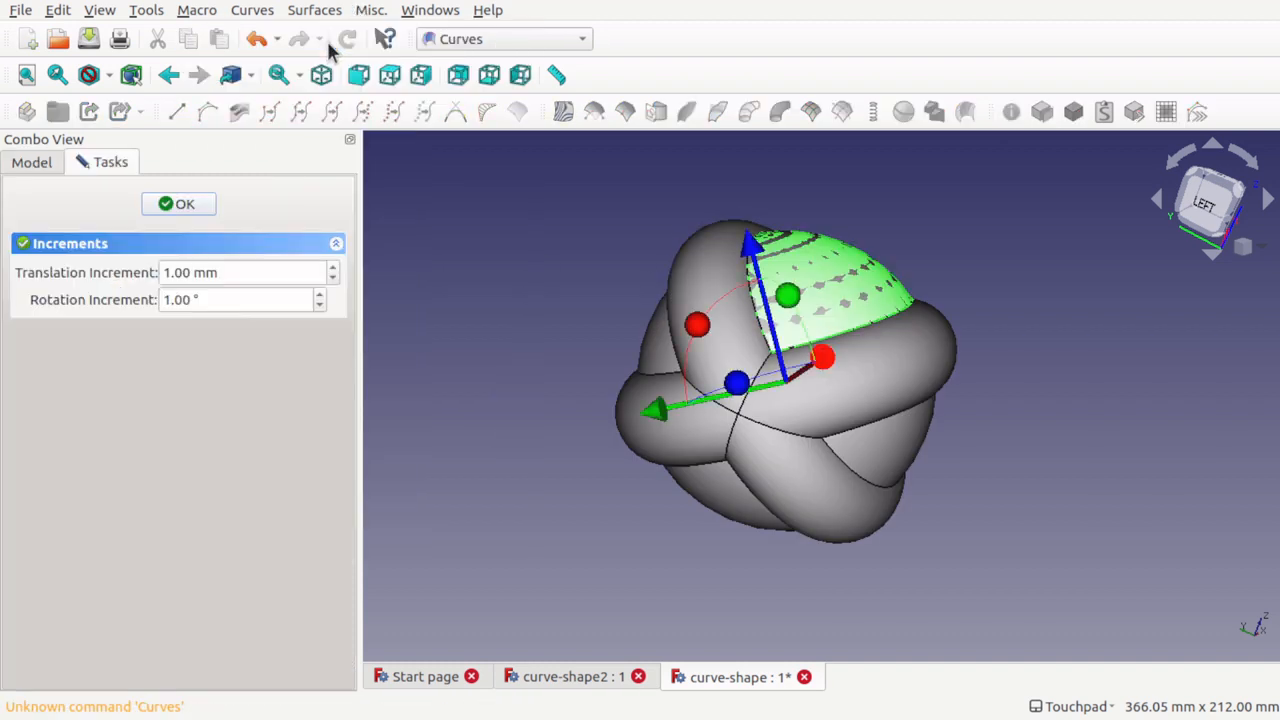
left_click_drag(763, 268, 720, 131)
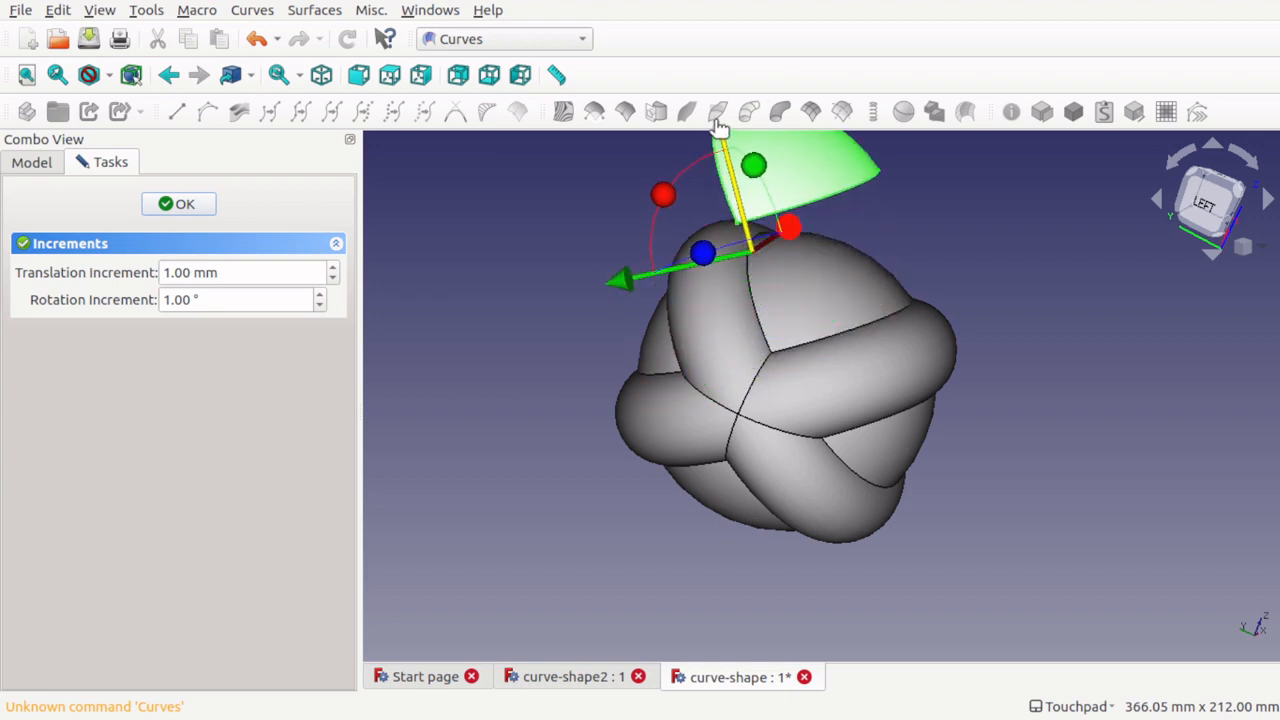
left_click(176, 205)
- Hide the Fusion body and inspect the extracted curved face on its own from the side
left_click(84, 257)
key("space")
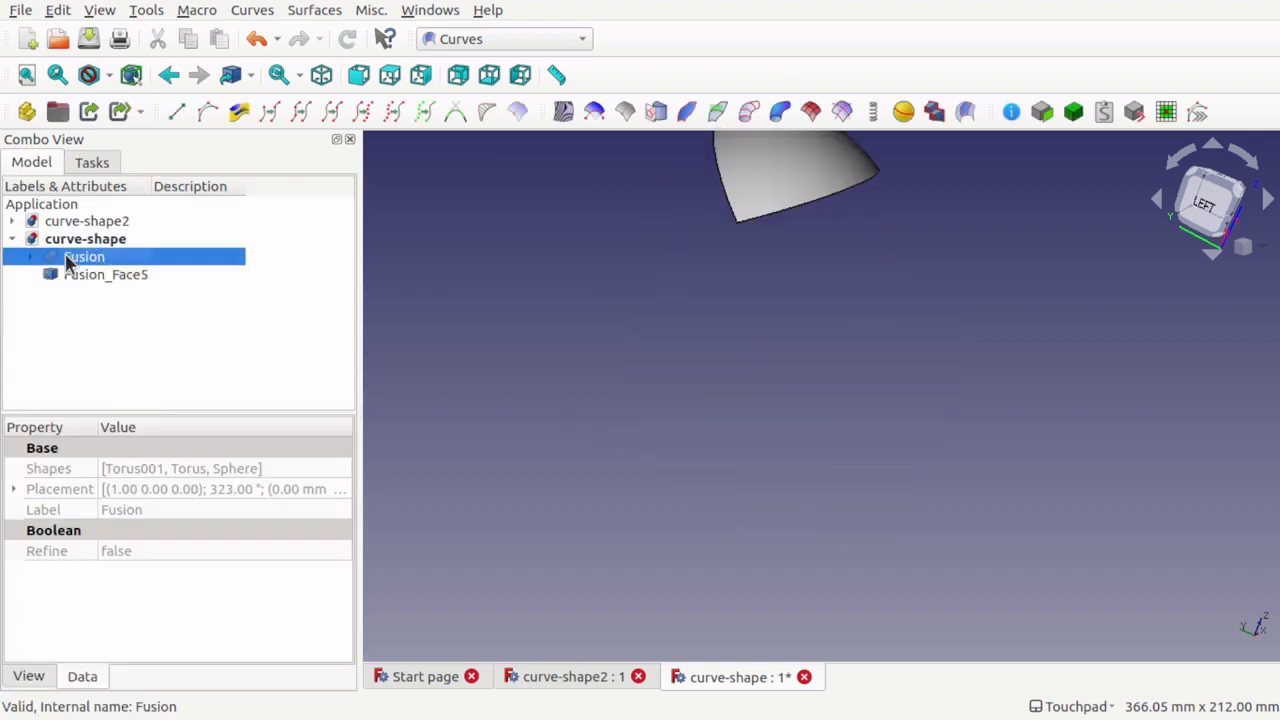
left_click(841, 307)
key("Left")
key("Down")
key("Down")
key("Down")
key("Down")
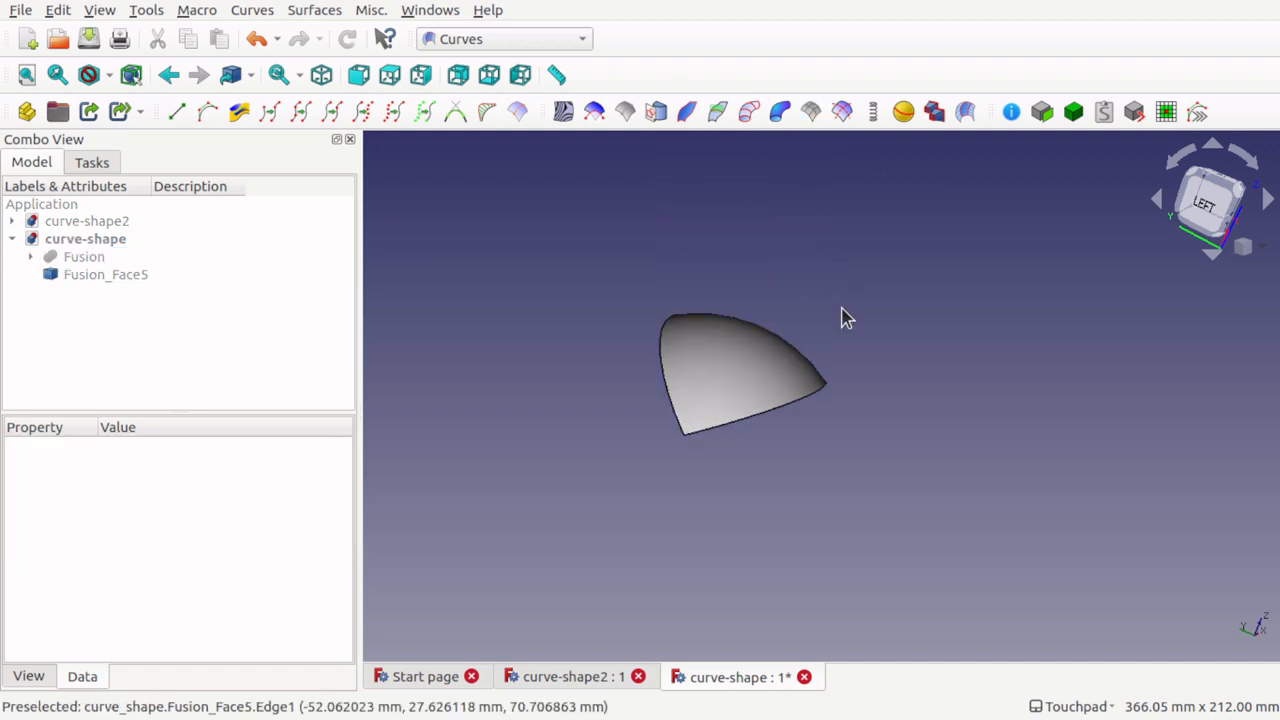
left_click_drag(599, 422, 727, 420, "alt")
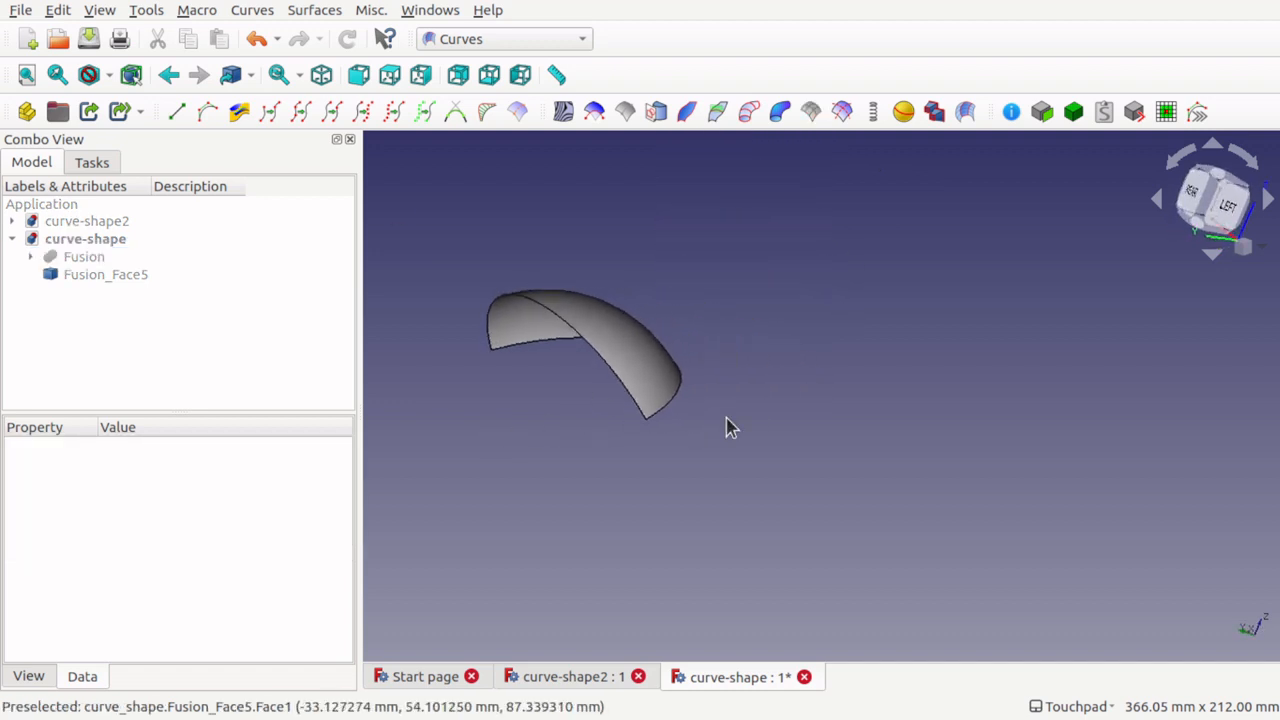
scroll(589, 356, "up", 1)
scroll(590, 365, "up", 1)
- Extrude the extracted face 50 mm in the custom direction Z -1.00 with the Part workbench
left_click(449, 40)
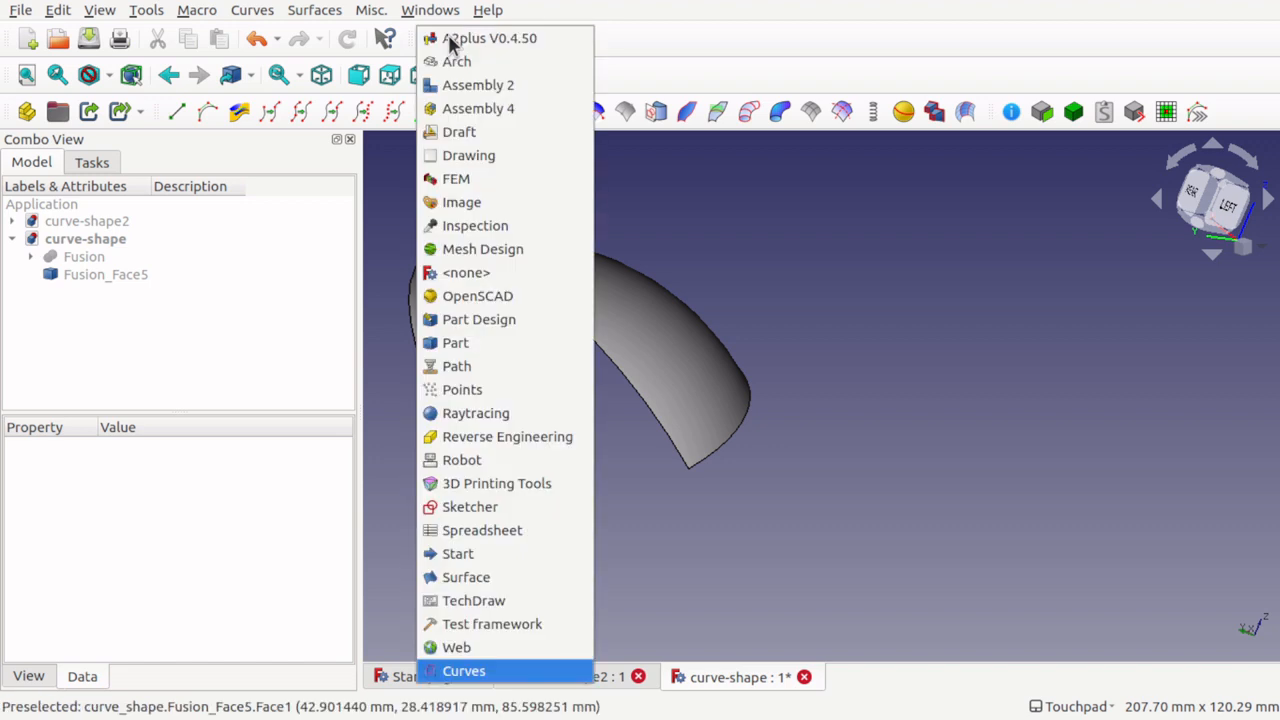
left_click(509, 343)
left_click(666, 316)
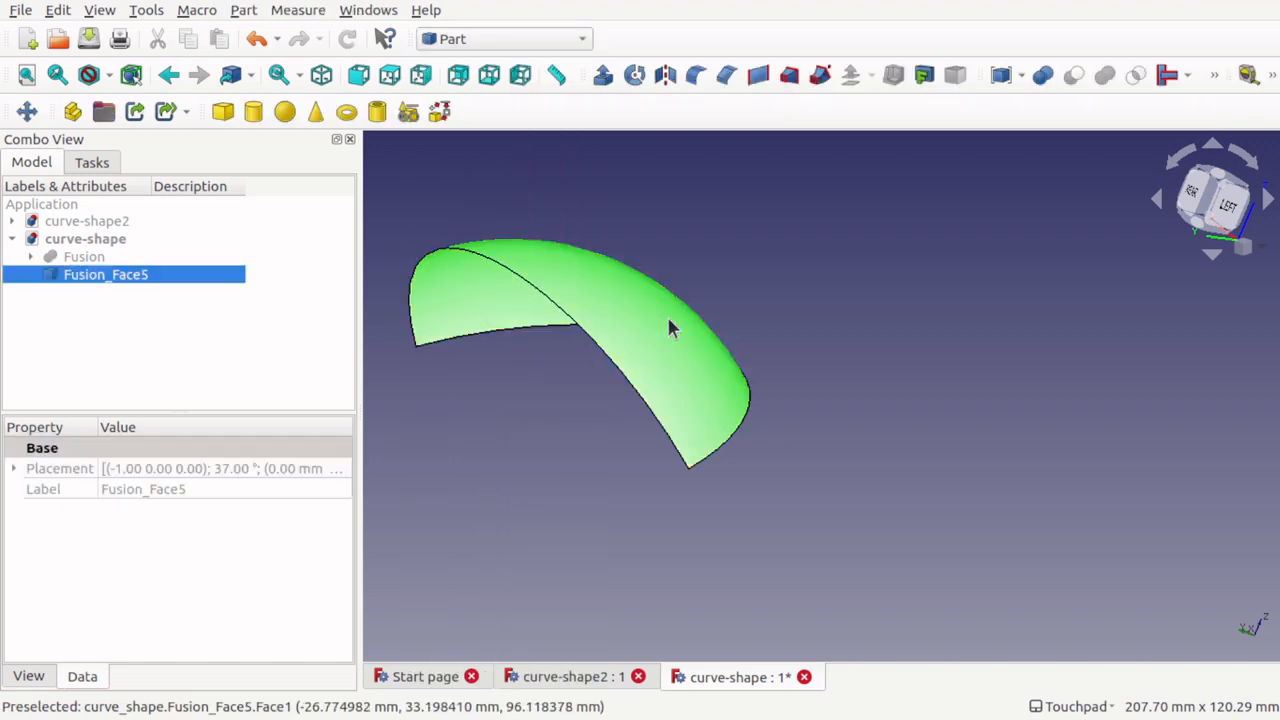
left_click(603, 78)
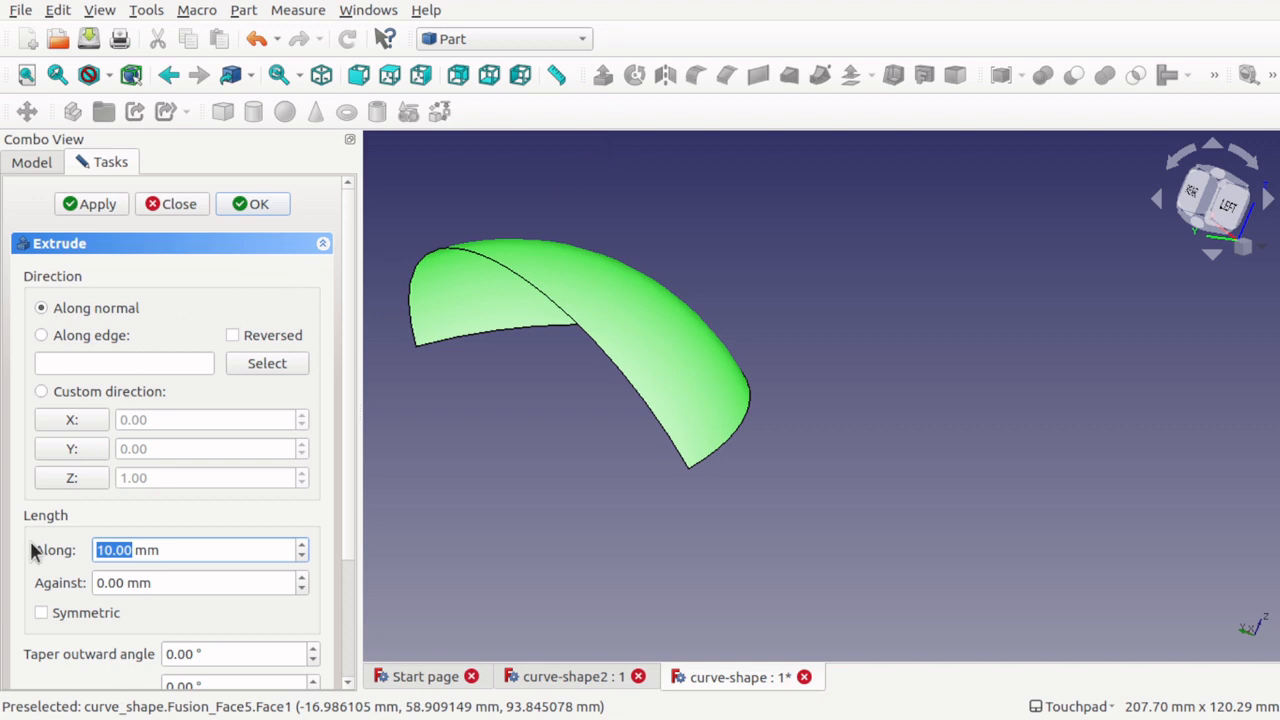
left_click(74, 478)
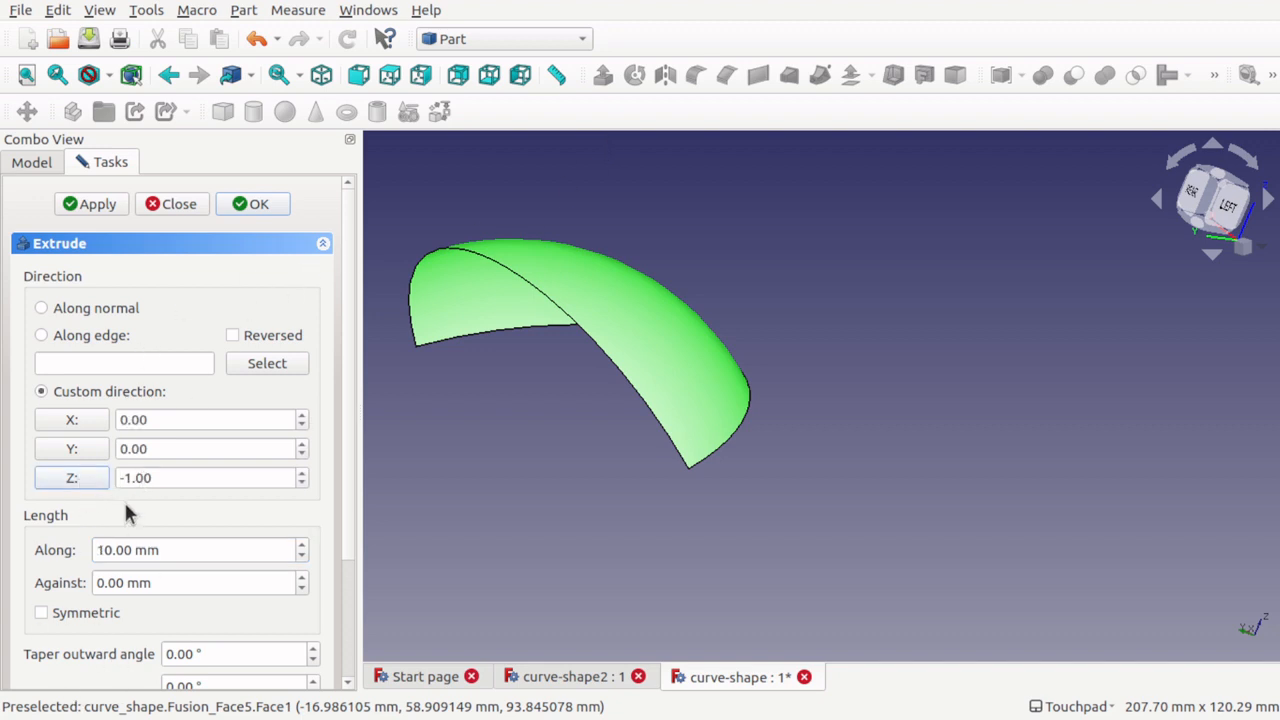
left_click(100, 550)
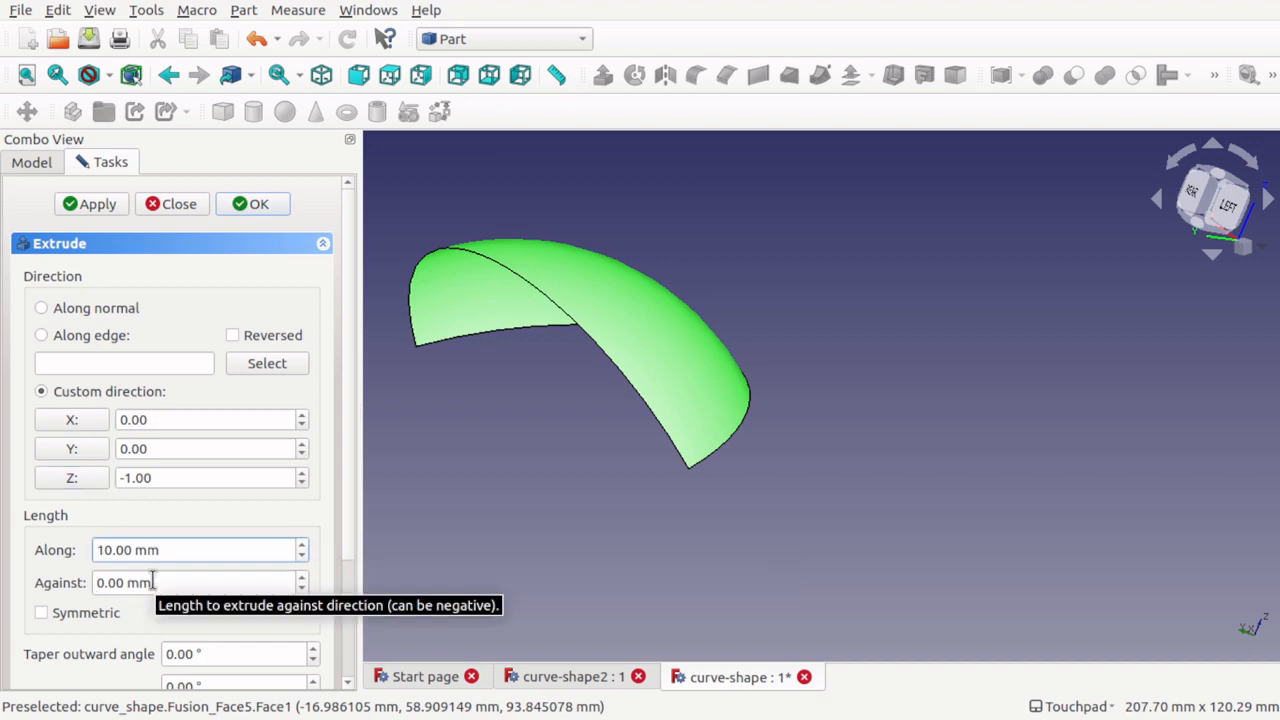
left_click(258, 205)
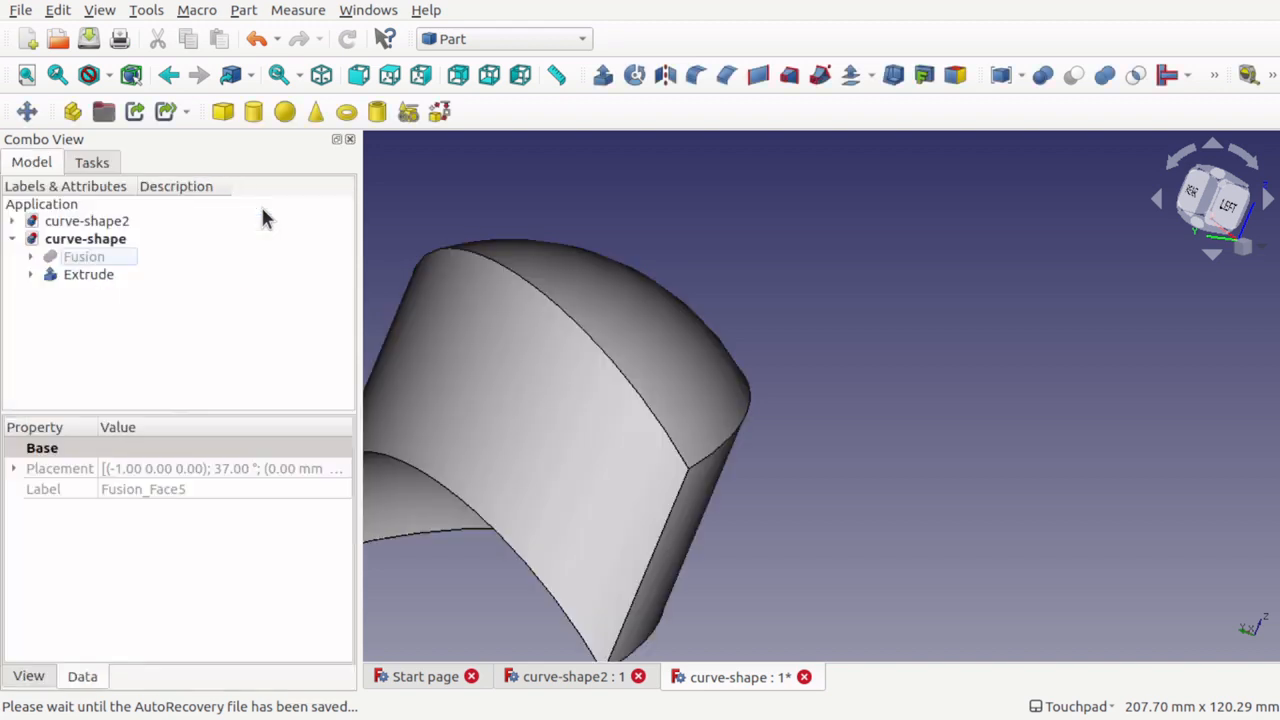
- Examine the side walls and curved underside of the extruded shape
mouse_move(515, 471)
left_mouse_down("shift")
mouse_move(680, 477)
mouse_move(494, 474)
mouse_move(524, 482)
left_mouse_up("shift")
left_click(772, 515)
key("Left")
key("Left")
key("Left")
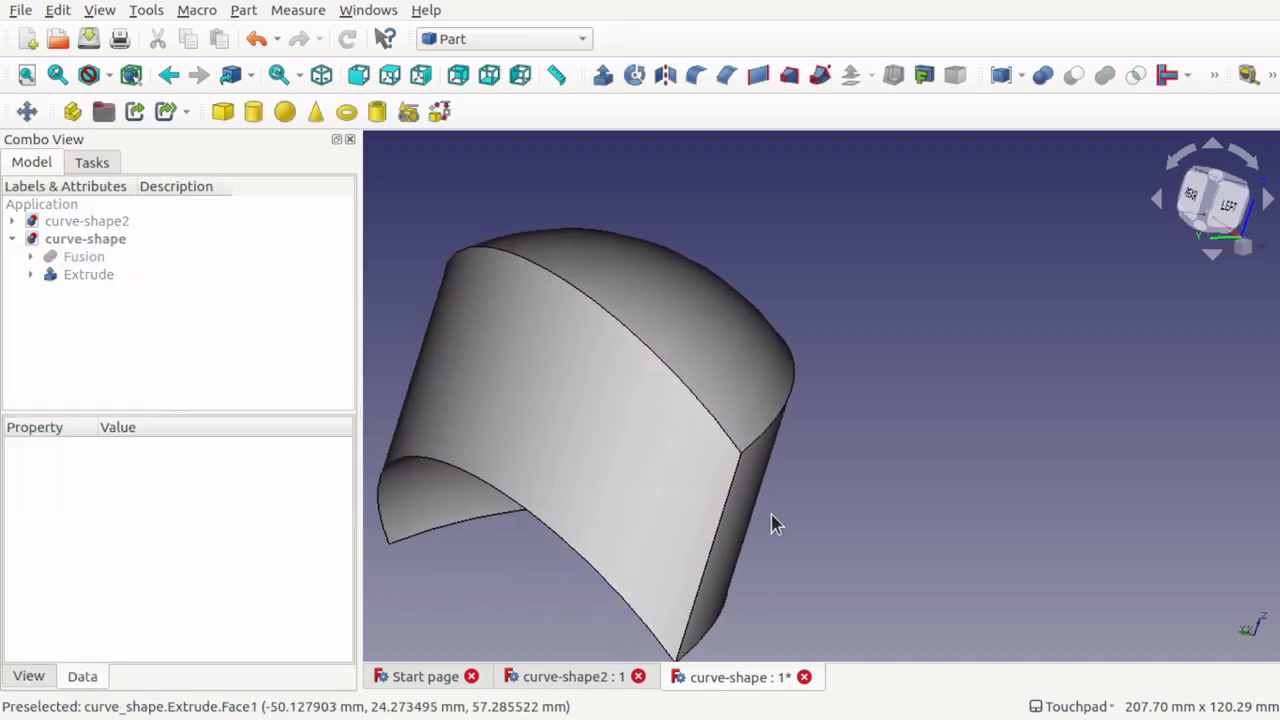
left_click_drag(771, 515, 808, 406, "shift")
left_click(669, 429)
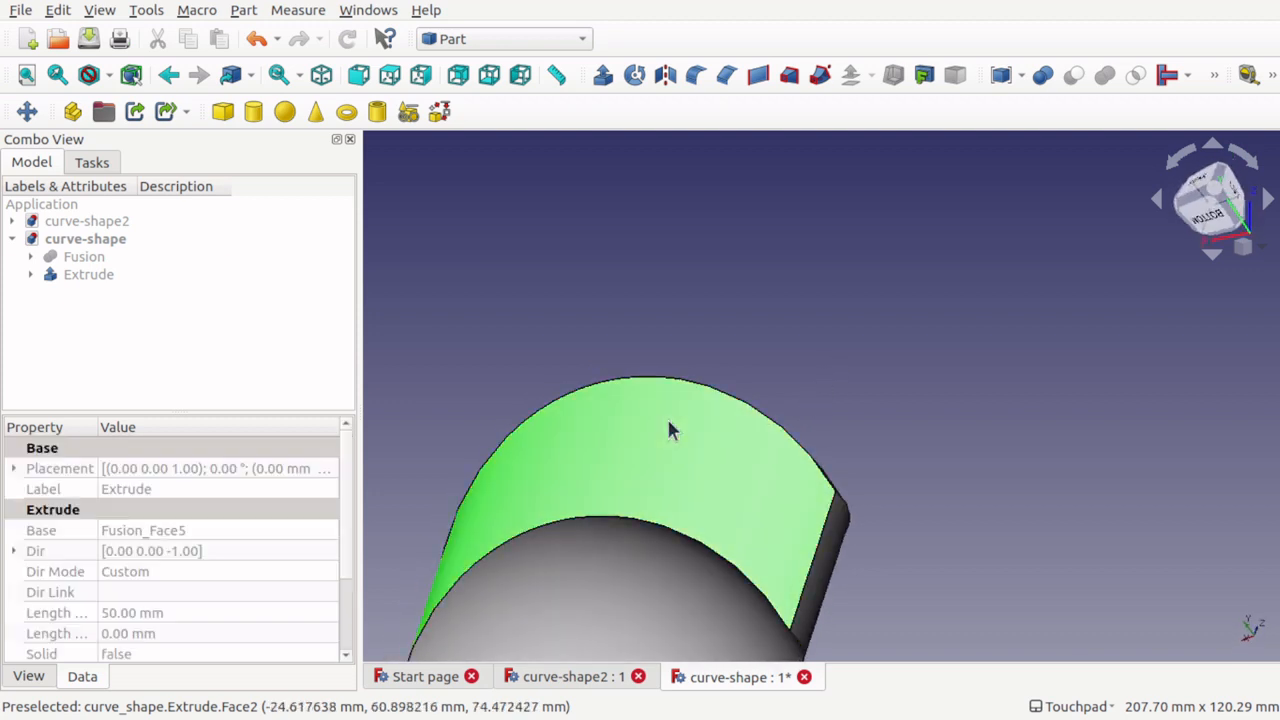
left_click_drag(669, 429, 605, 452, "shift")
- Show the Fusion body again and compare its position with the extruded shape
left_click(90, 257)
key("space")
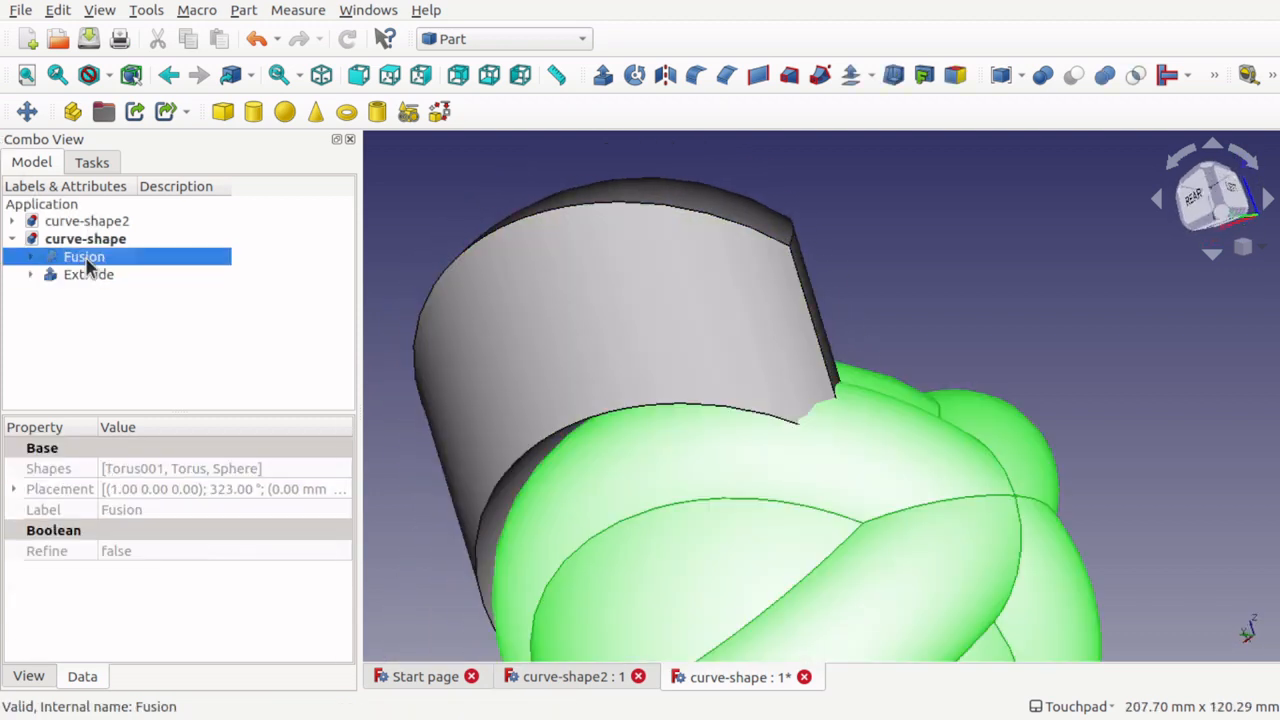
scroll(815, 434, "down", 4)
scroll(812, 434, "down", 1)
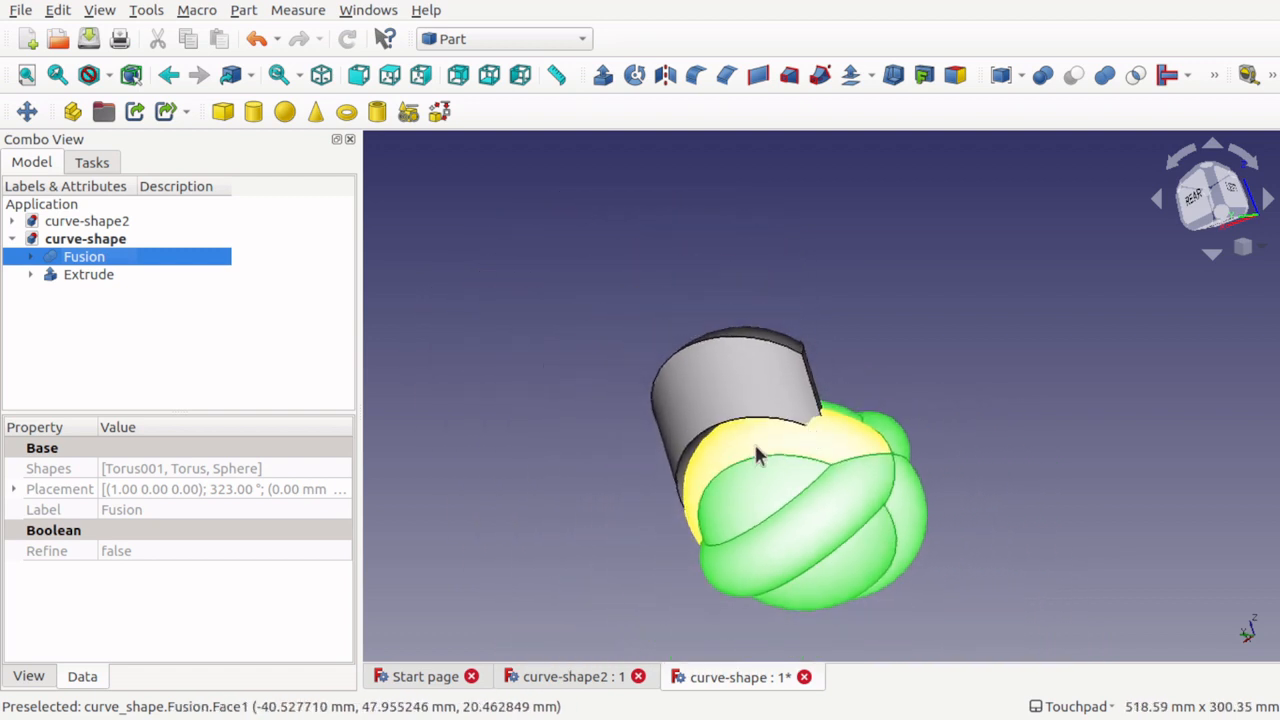
left_click_drag(810, 388, 717, 449, "shift")
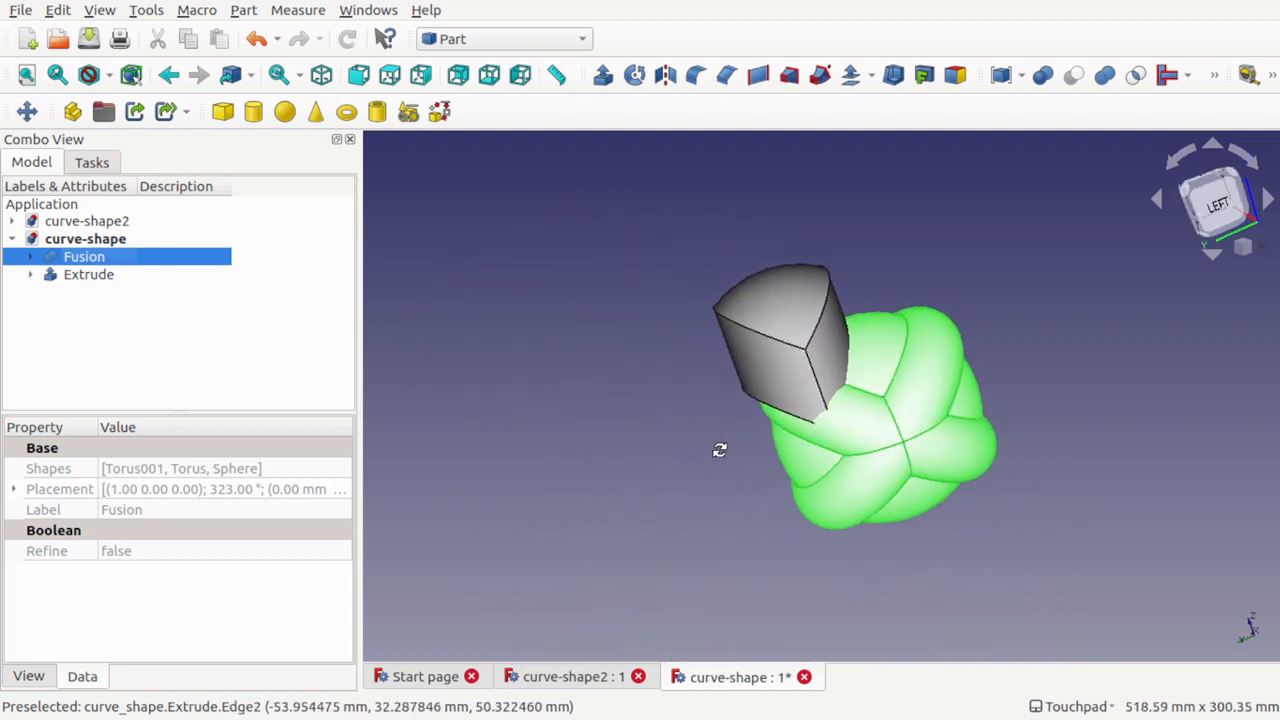
- Move the extruded shape along its Y axis and Z axis away from the Fusion body with Transform
left_click(70, 274)
right_click(69, 272)
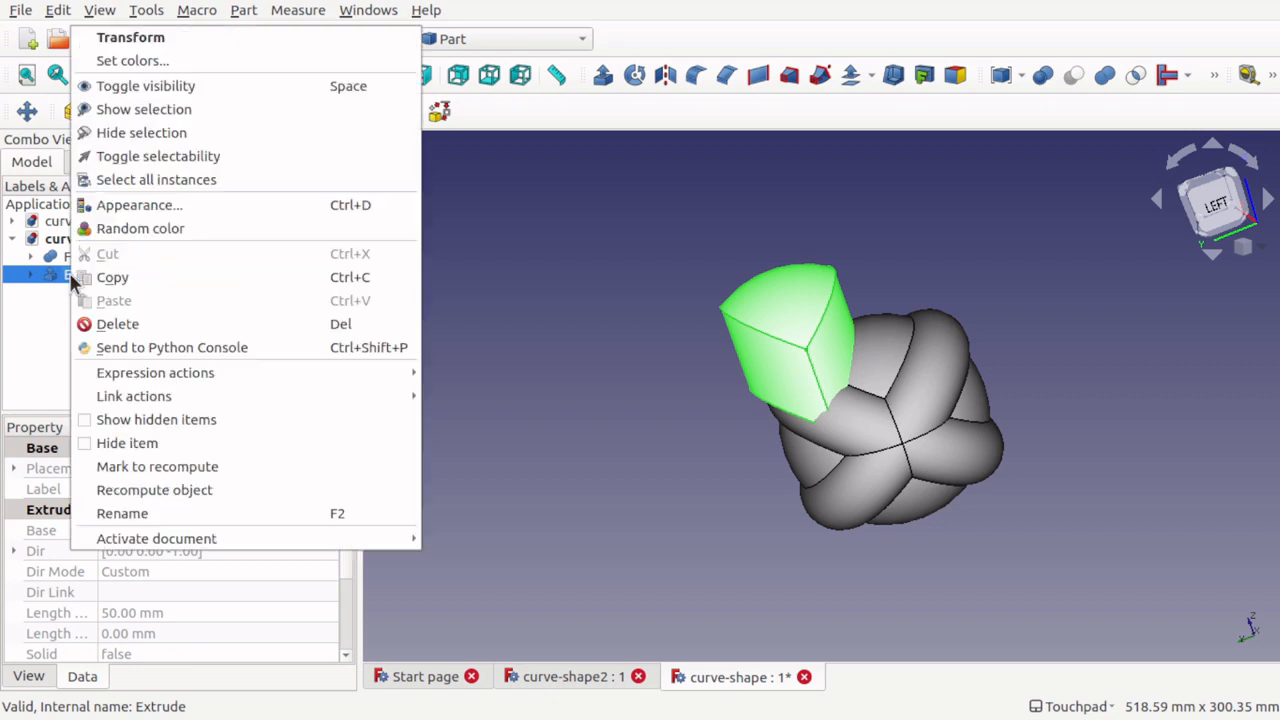
left_click(172, 38)
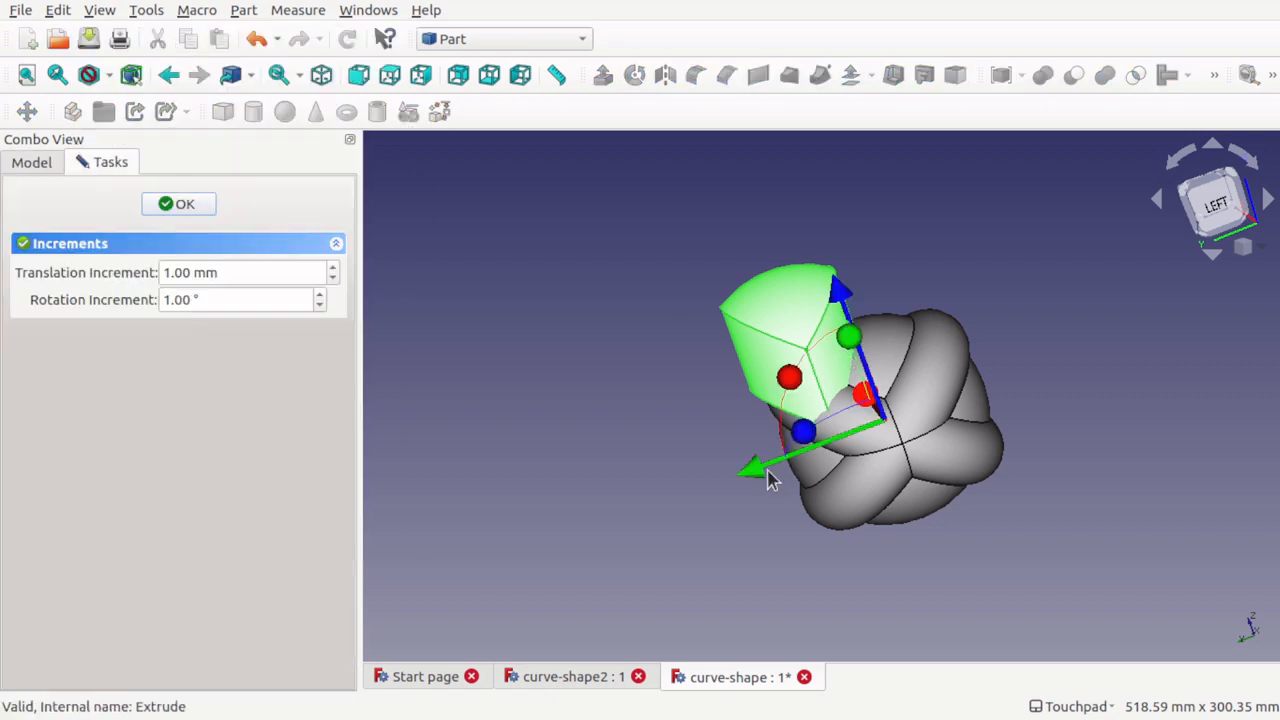
left_click_drag(756, 468, 800, 453)
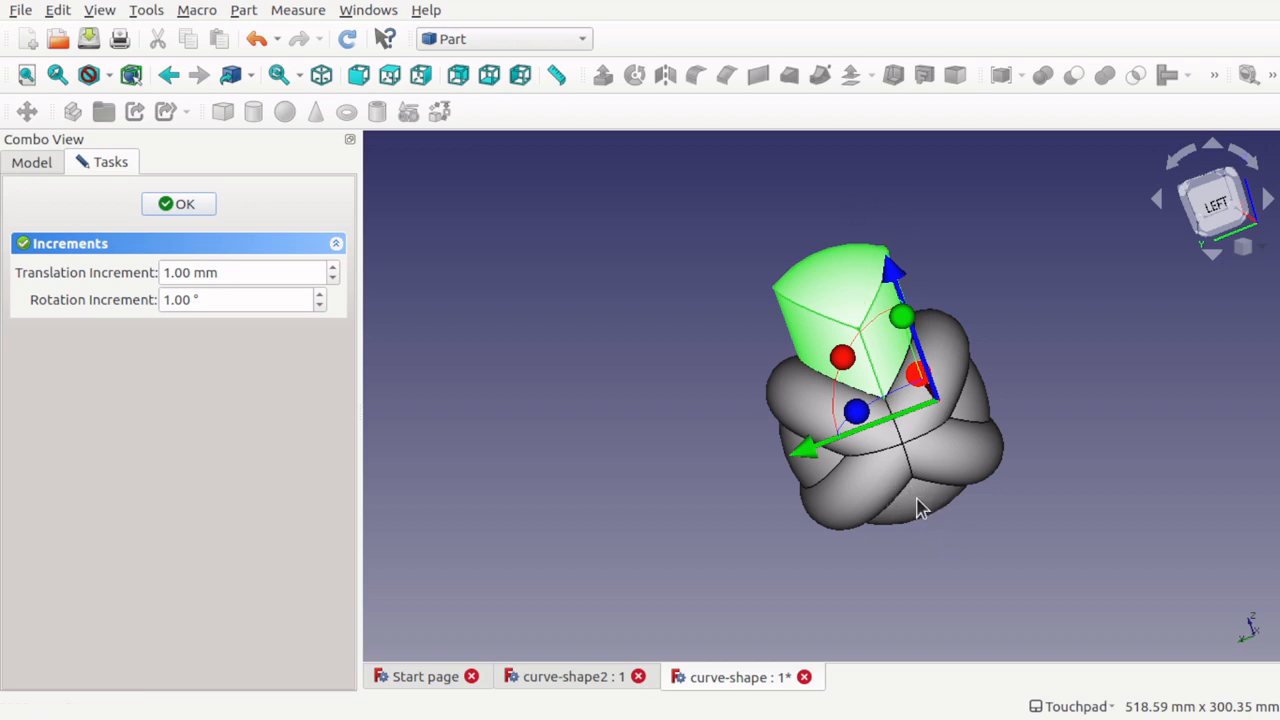
left_click_drag(893, 272, 880, 235)
left_click(186, 205)
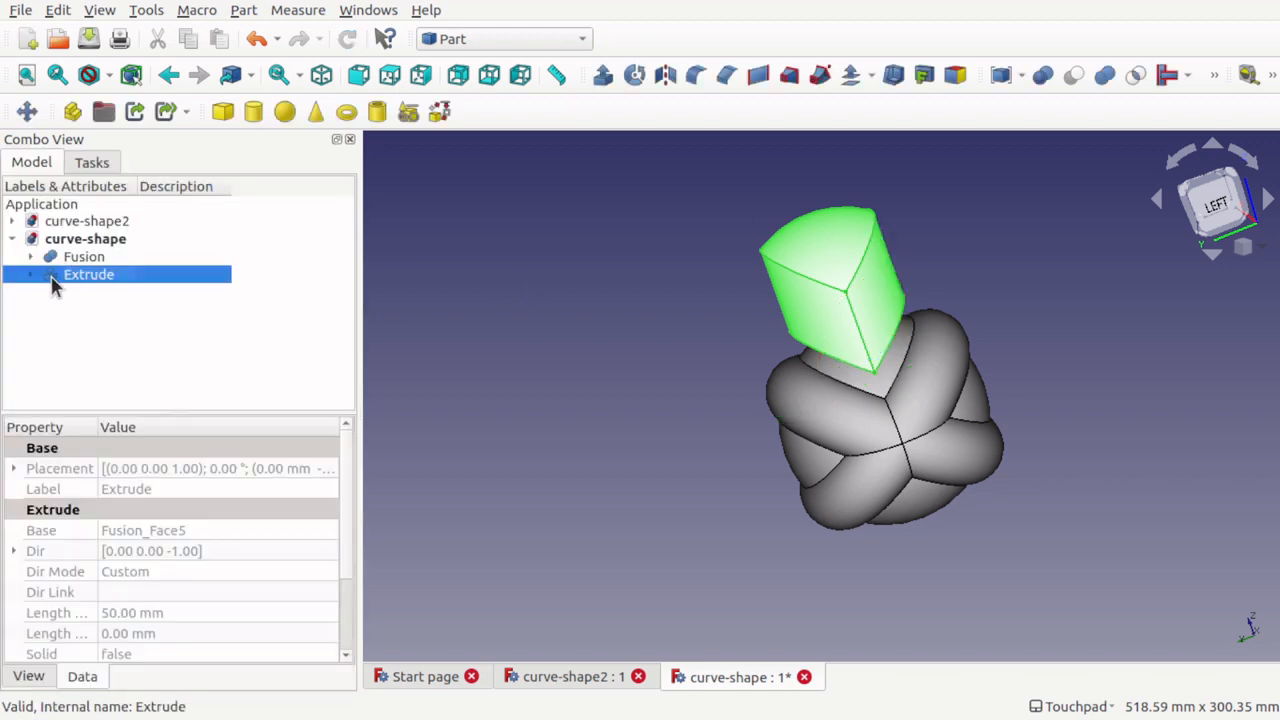
- Delete the extruded shape and the extracted face Fusion_Face5 from the curve-shape document
key("Delete")
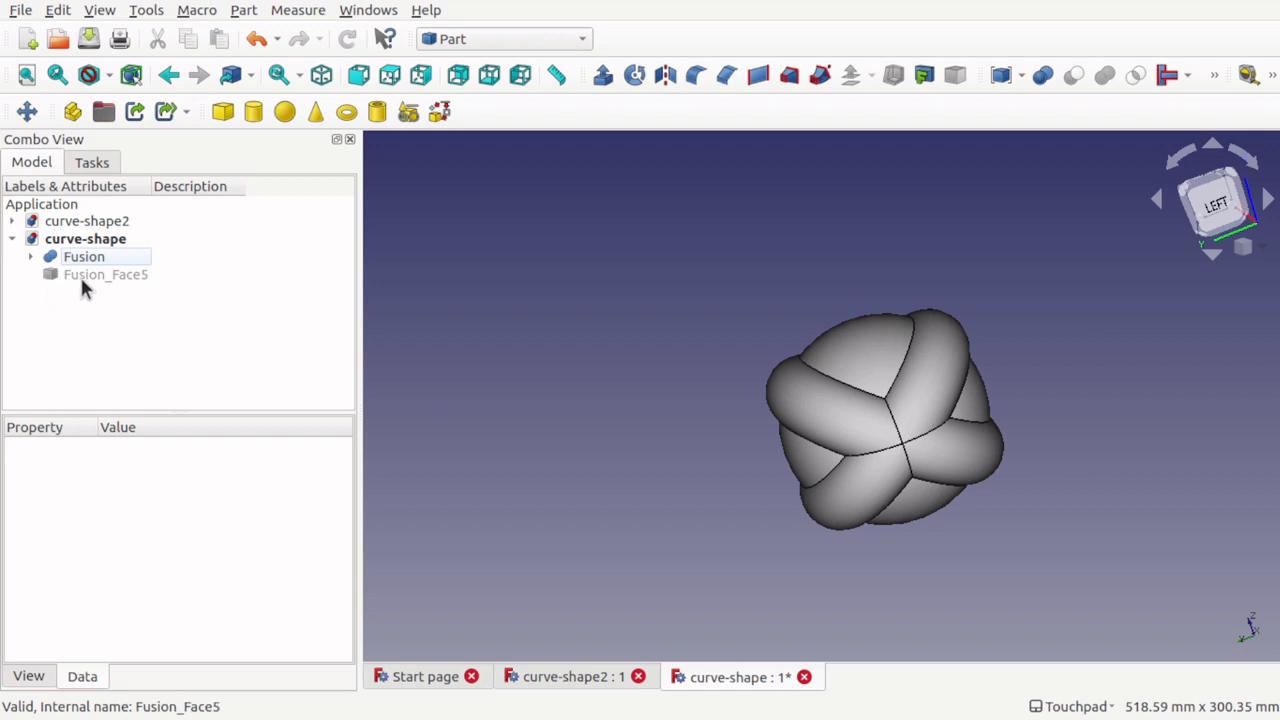
left_click(83, 276)
key("Delete")
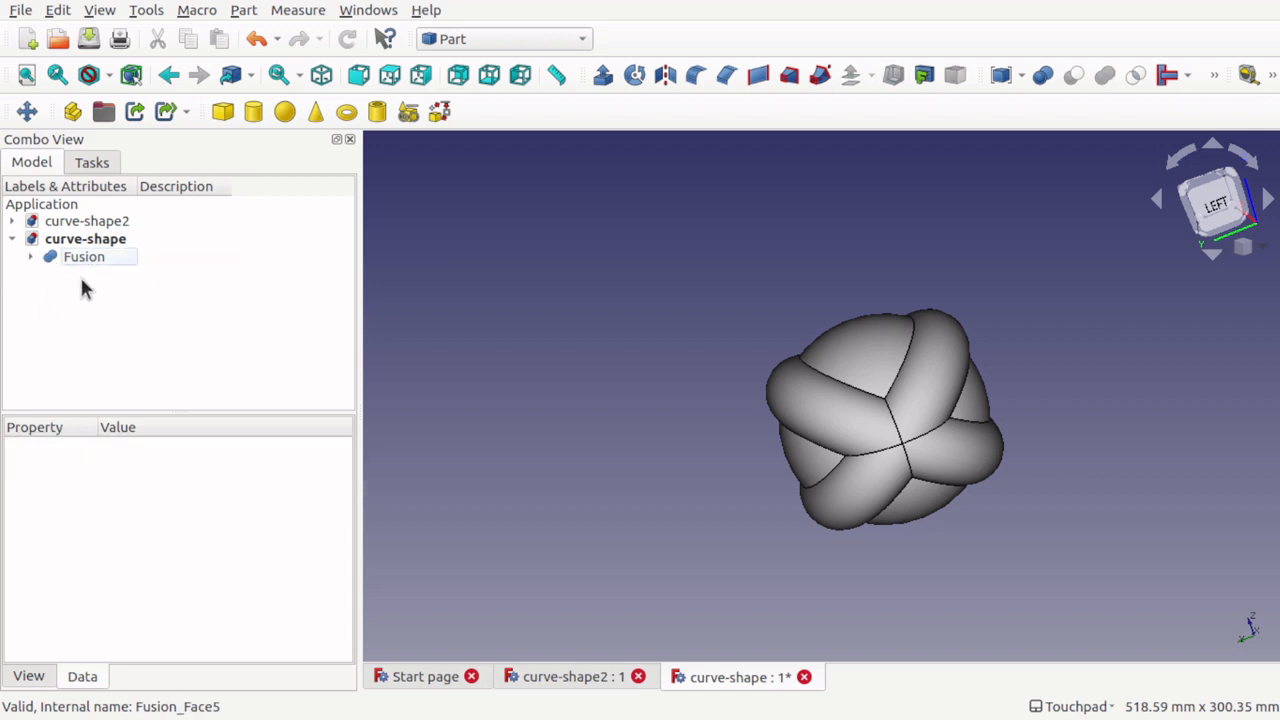
- Extract the same curved face from the Fusion body again with the Curves workbench
left_click(514, 42)
left_click(517, 676)
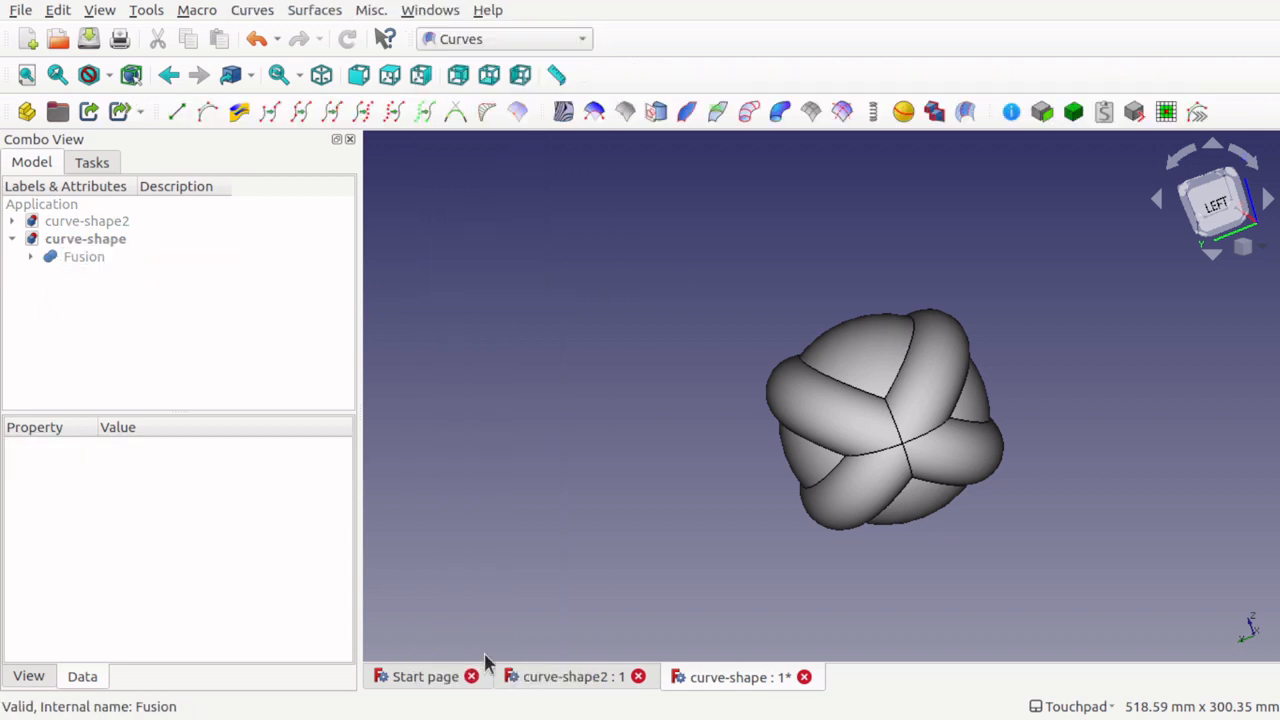
left_click(836, 400)
left_click(855, 350)
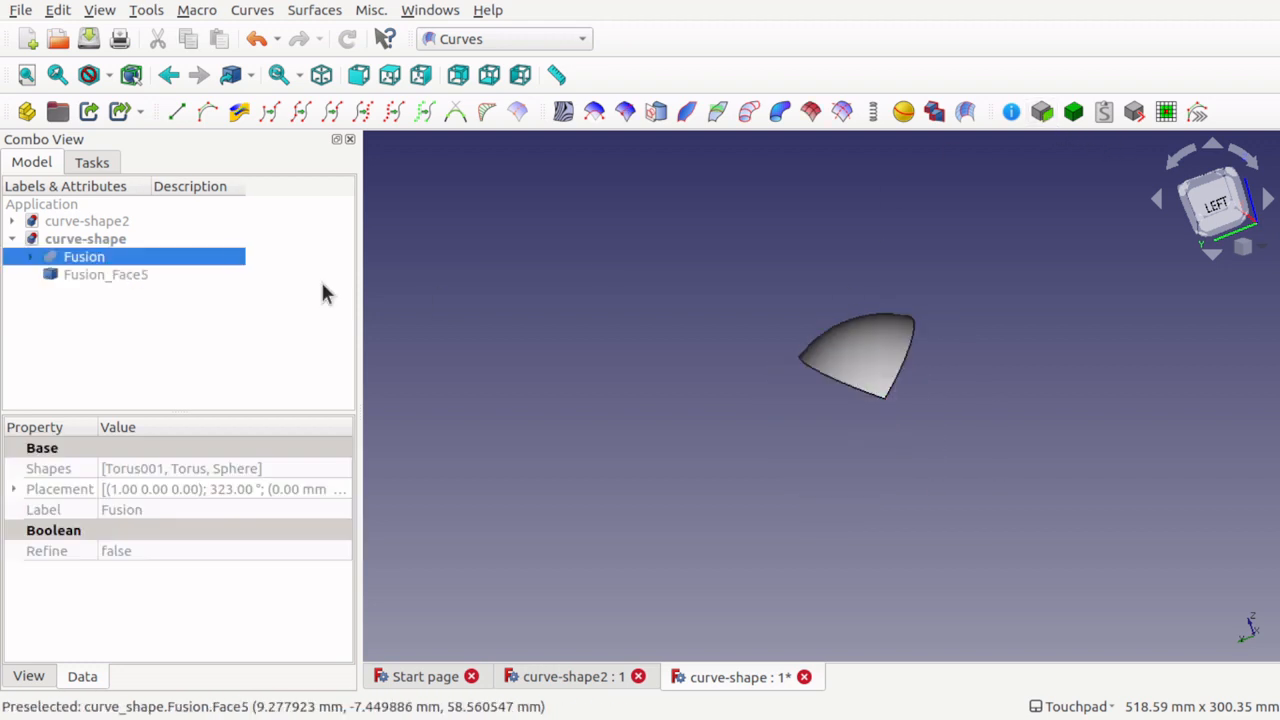
- Apply a 3D Offset to the extracted curved face in the Part workbench and inspect the offset preview from underneath
left_click(466, 39)
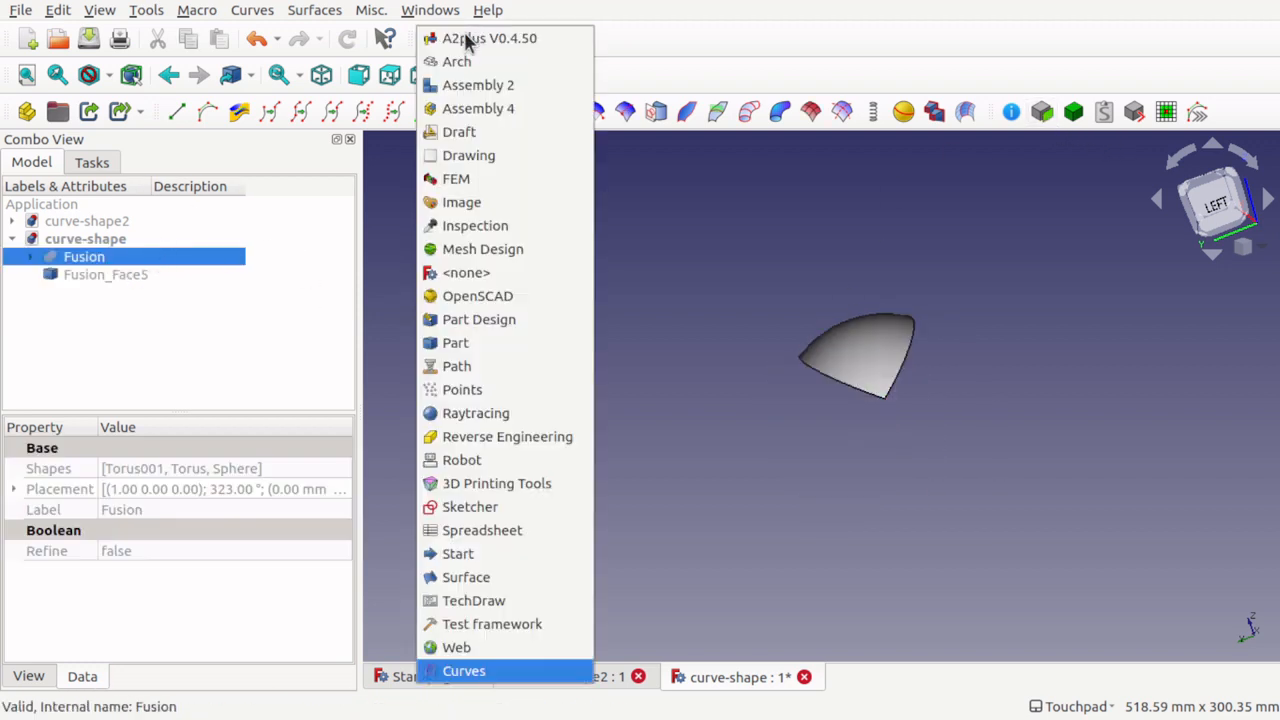
left_click(450, 344)
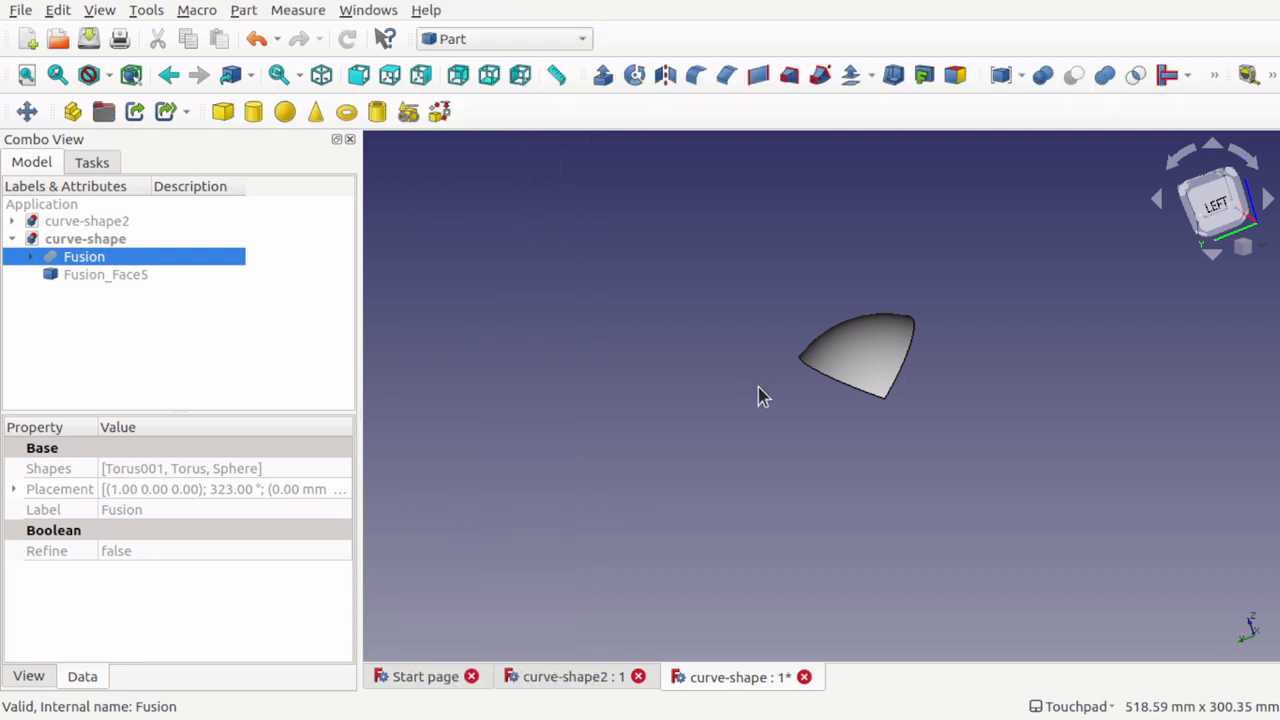
left_click_drag(767, 415, 904, 356, "alt")
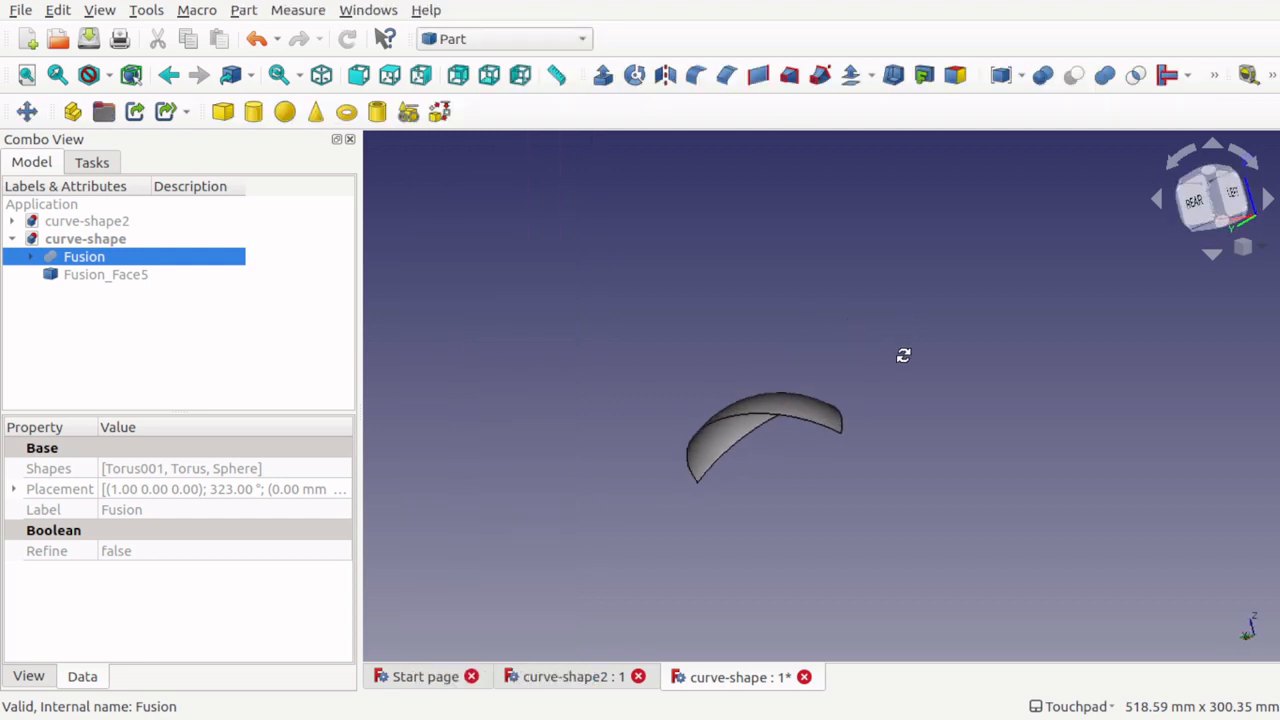
scroll(777, 434, "up", 4)
left_click_drag(783, 420, 811, 391, "alt")
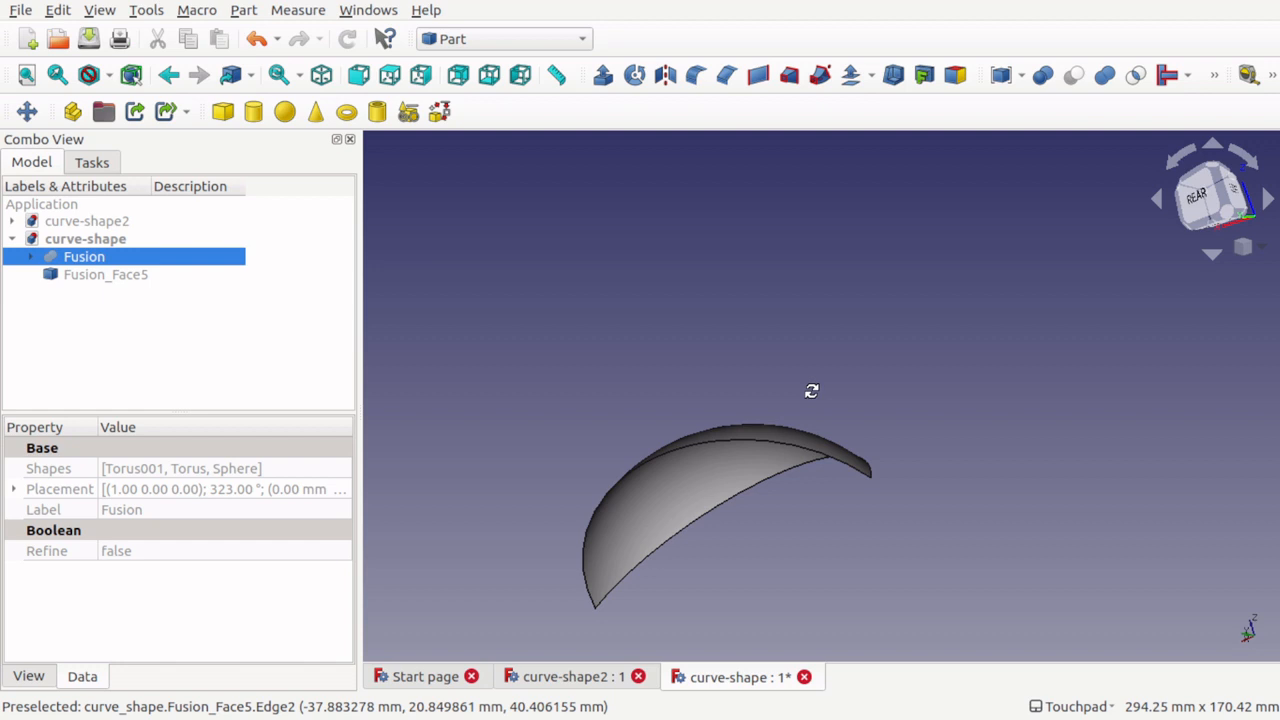
left_click(731, 467)
left_click(872, 78)
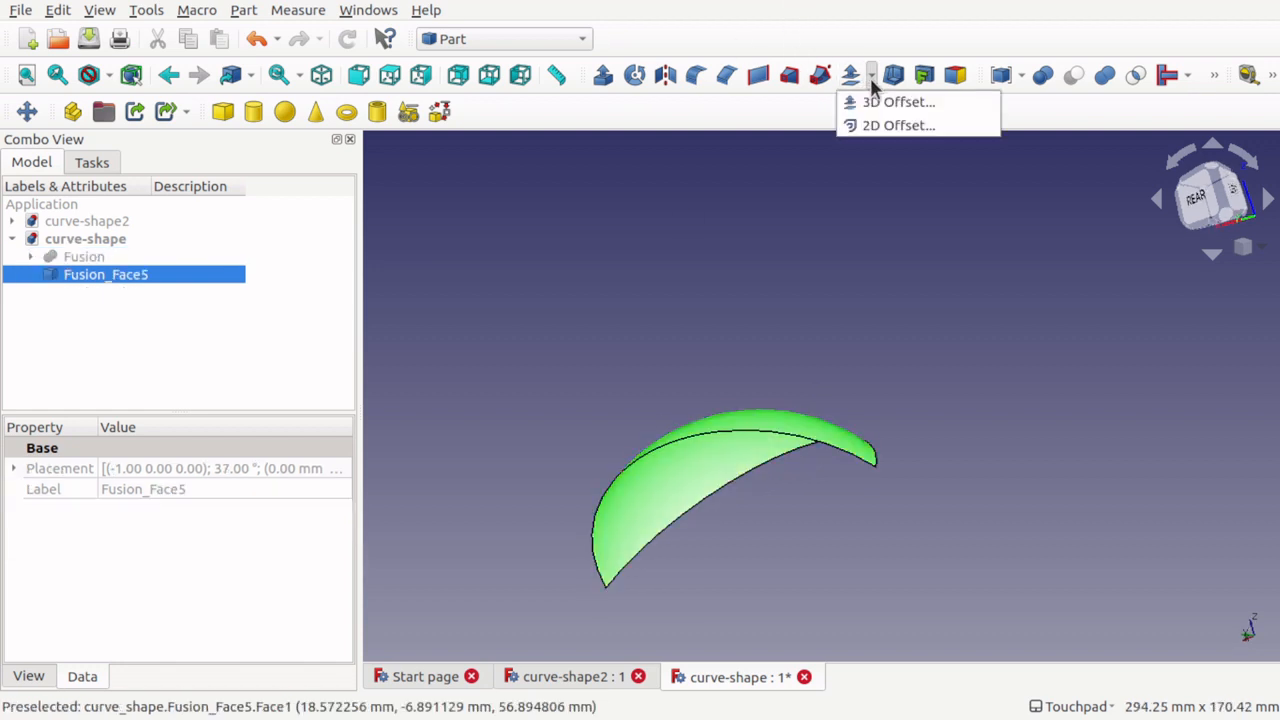
left_click(897, 102)
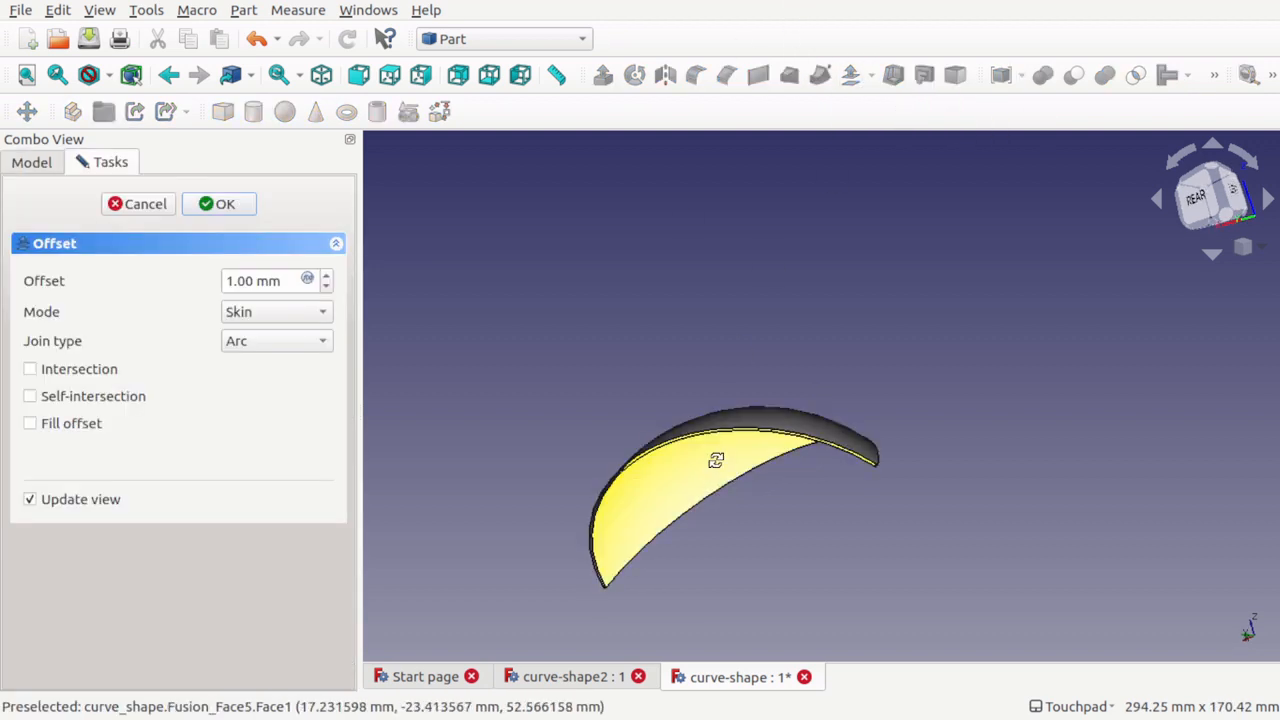
left_click_drag(714, 457, 820, 362, "alt")
scroll(793, 347, "up", 5)
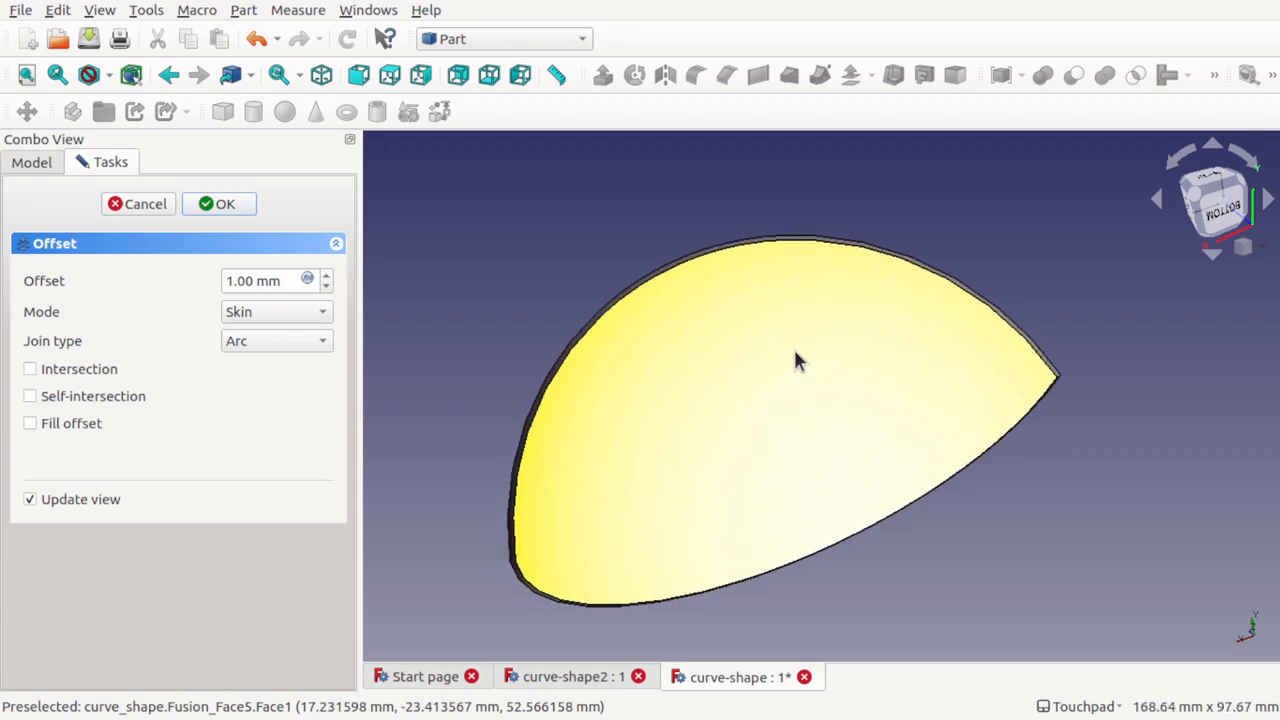
- Enable Fill offset, set the offset to 2.00 mm and accept it to thicken the extracted face
left_click(30, 423)
left_click_drag(571, 314, 518, 347, "alt")
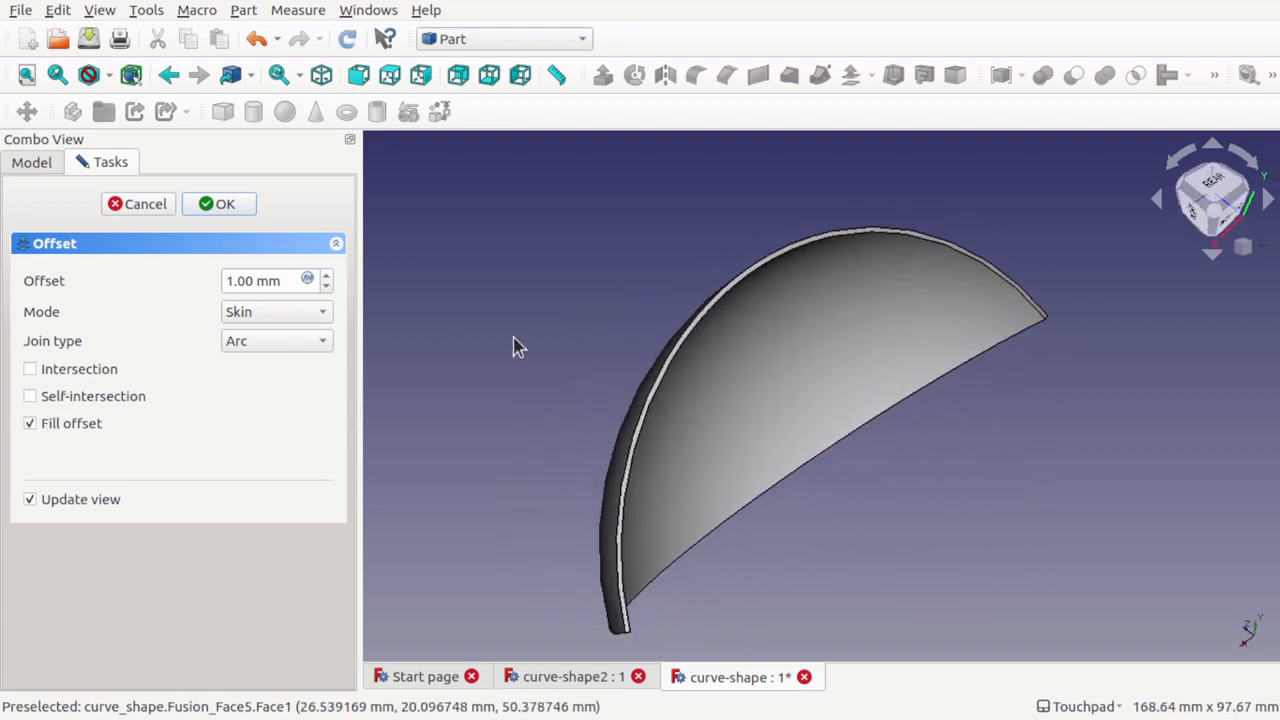
left_click_drag(231, 280, 219, 277)
type("2")
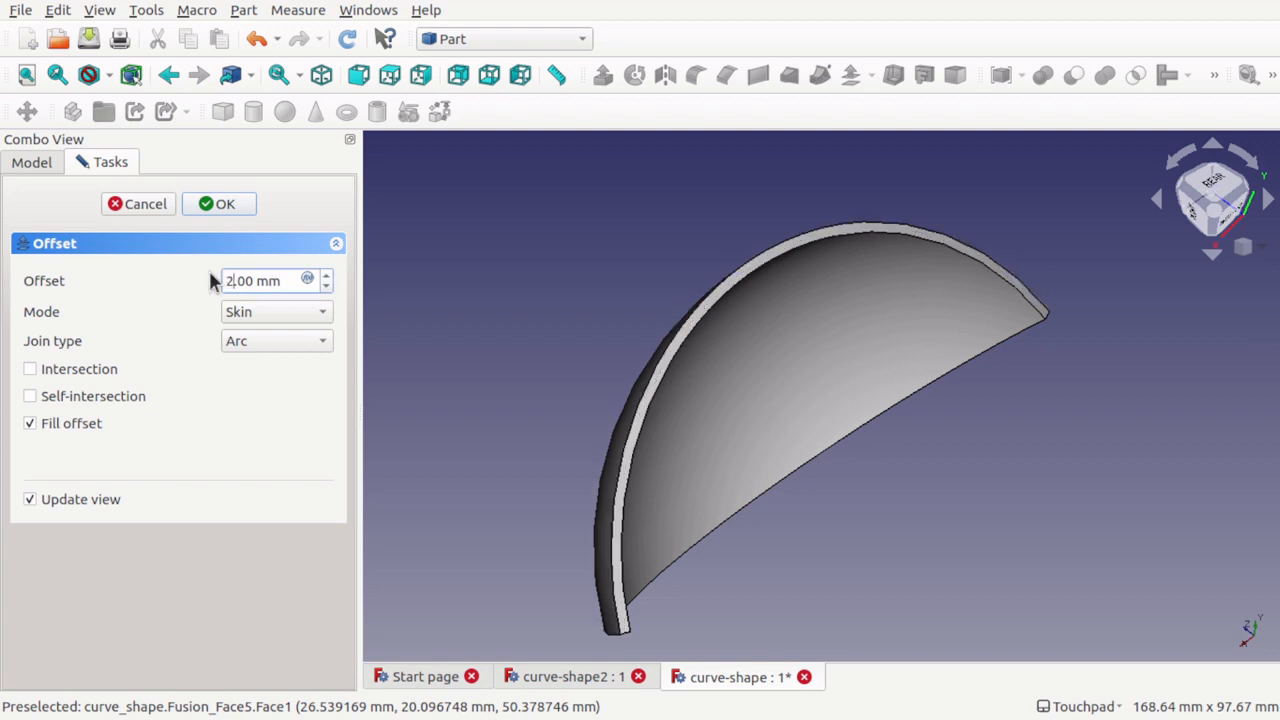
left_click(226, 204)
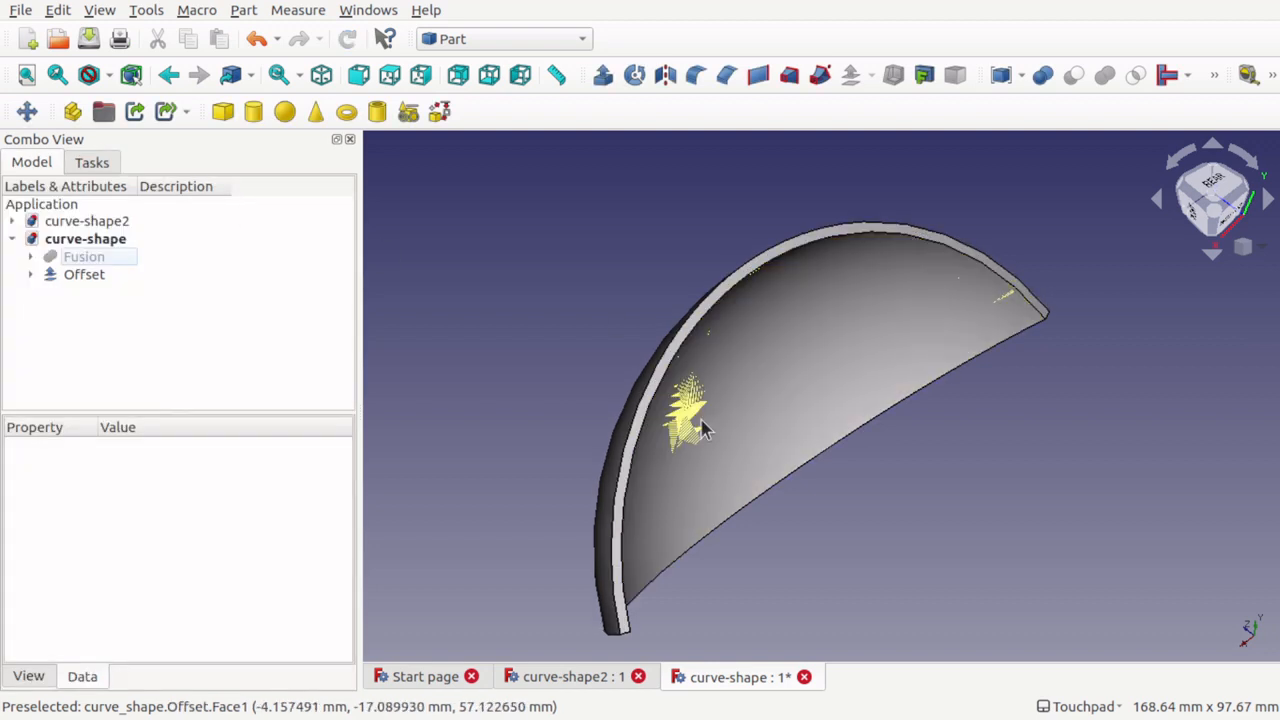
left_click_drag(737, 443, 800, 400, "alt")
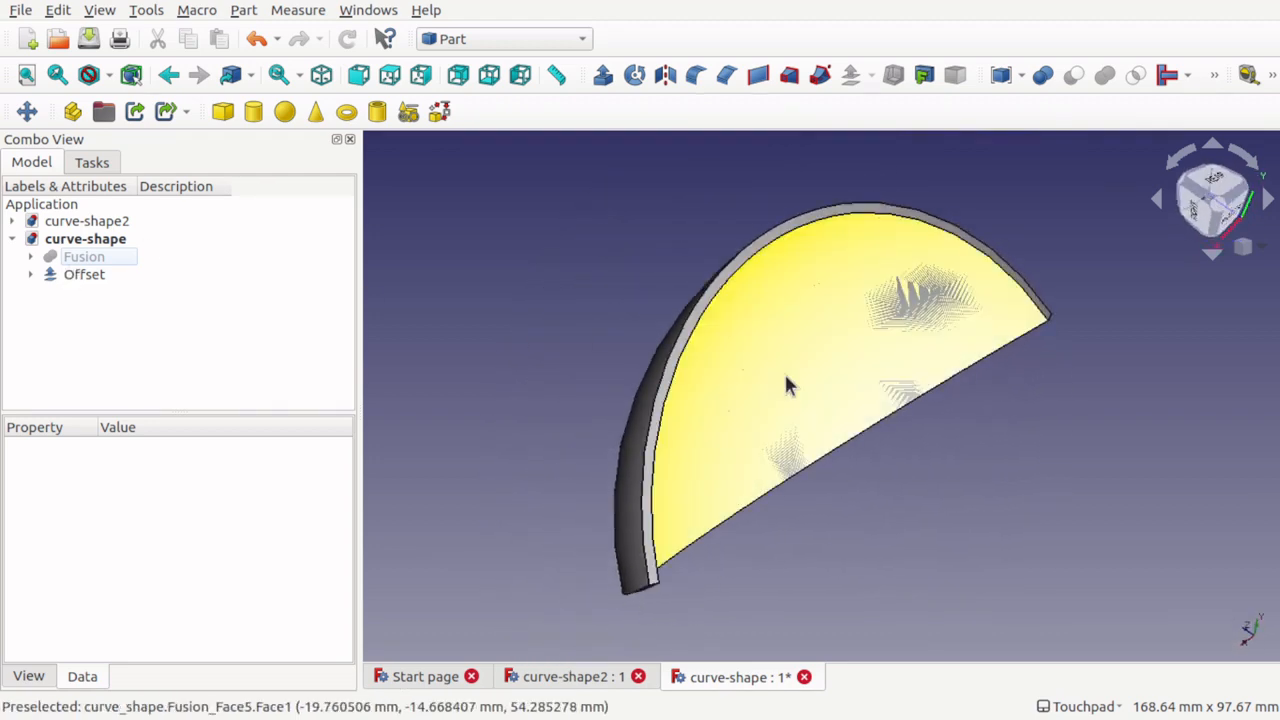
- Delete the offset shape and the extracted face, and show the Fusion body again
left_click(83, 275)
key("Delete")
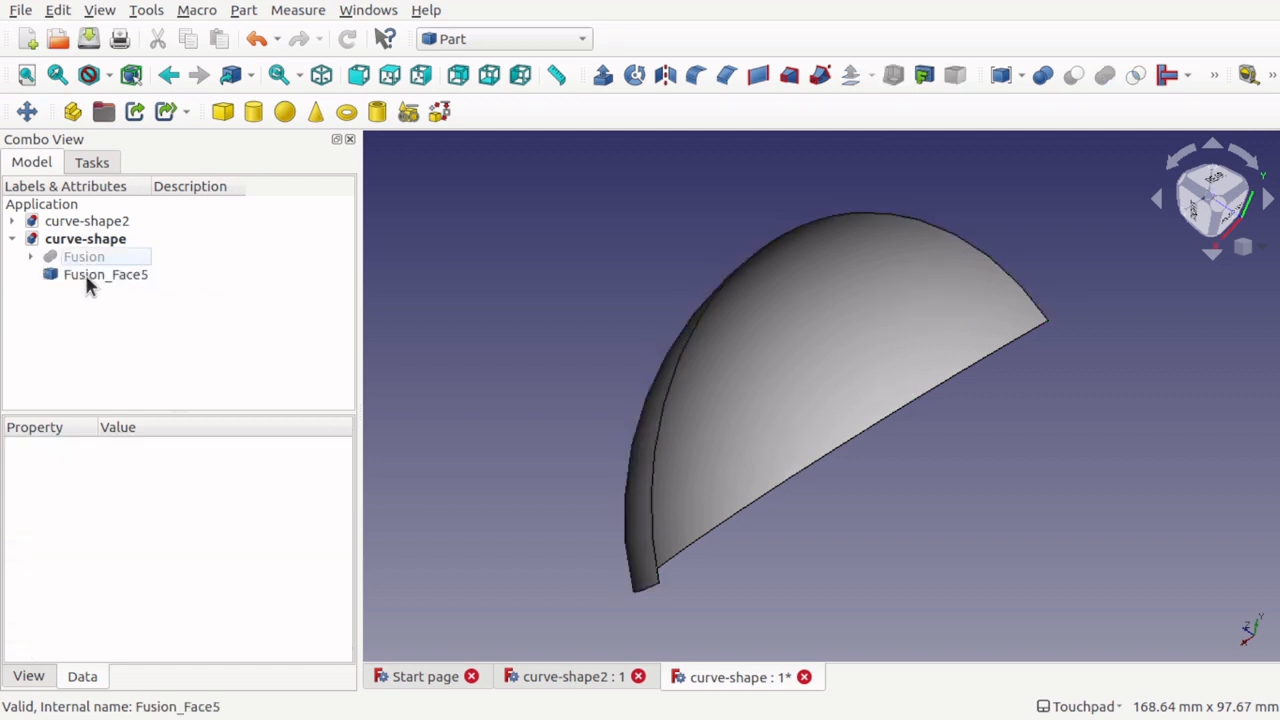
left_click(85, 275)
key("Delete")
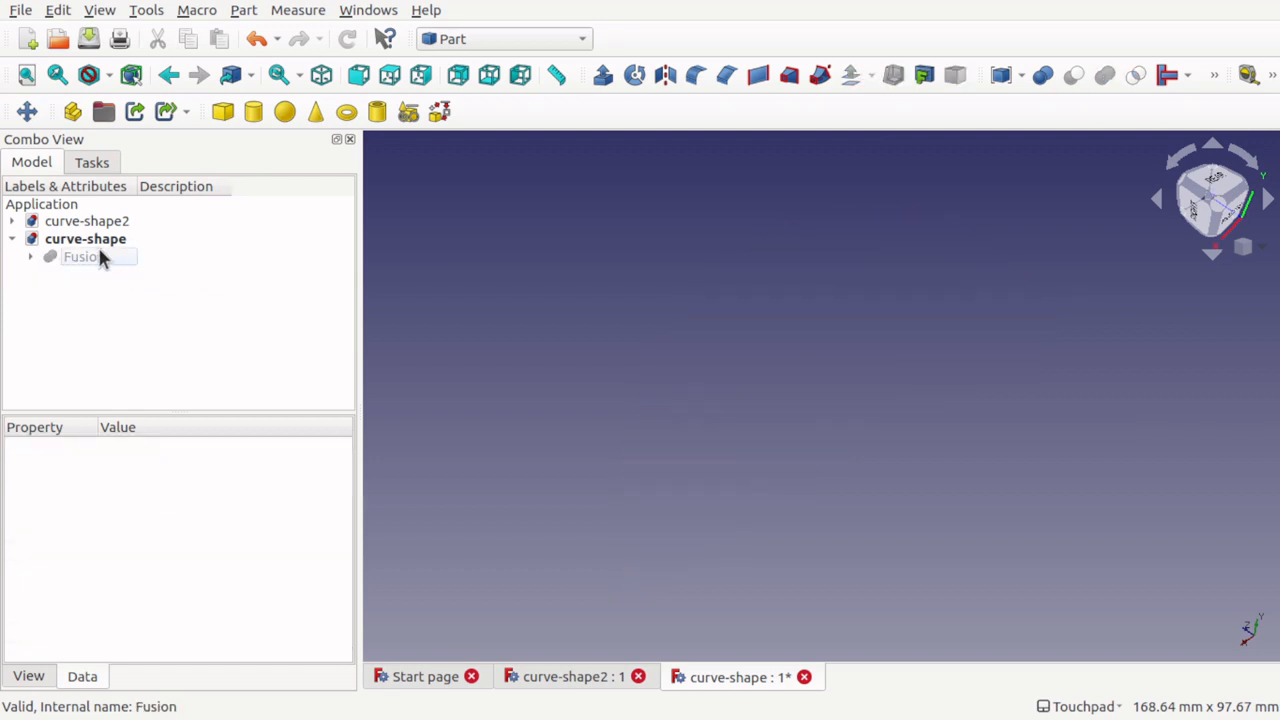
left_click(99, 257)
key("space")
scroll(857, 289, "down", 3)
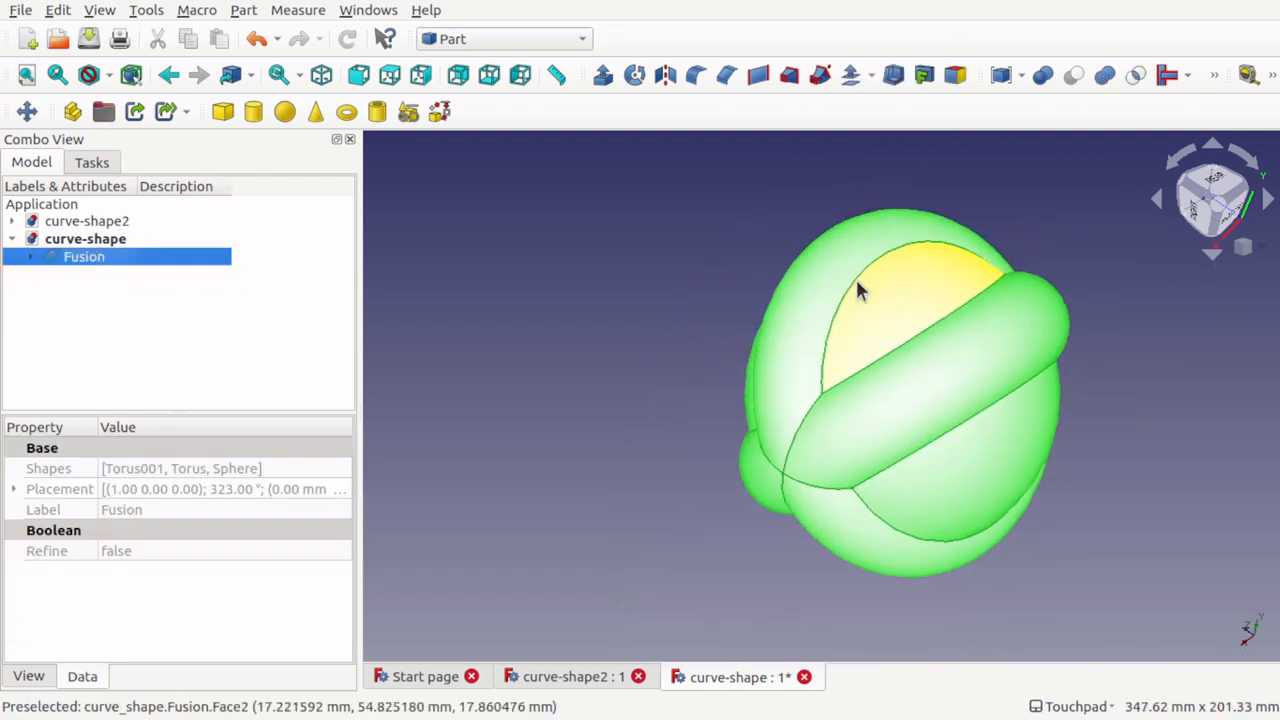
- Extract five adjoining faces of the Fusion body (Face5, Face1, Face2, Face3 and Face7) as separate shapes with the Curves workbench
left_click(505, 39)
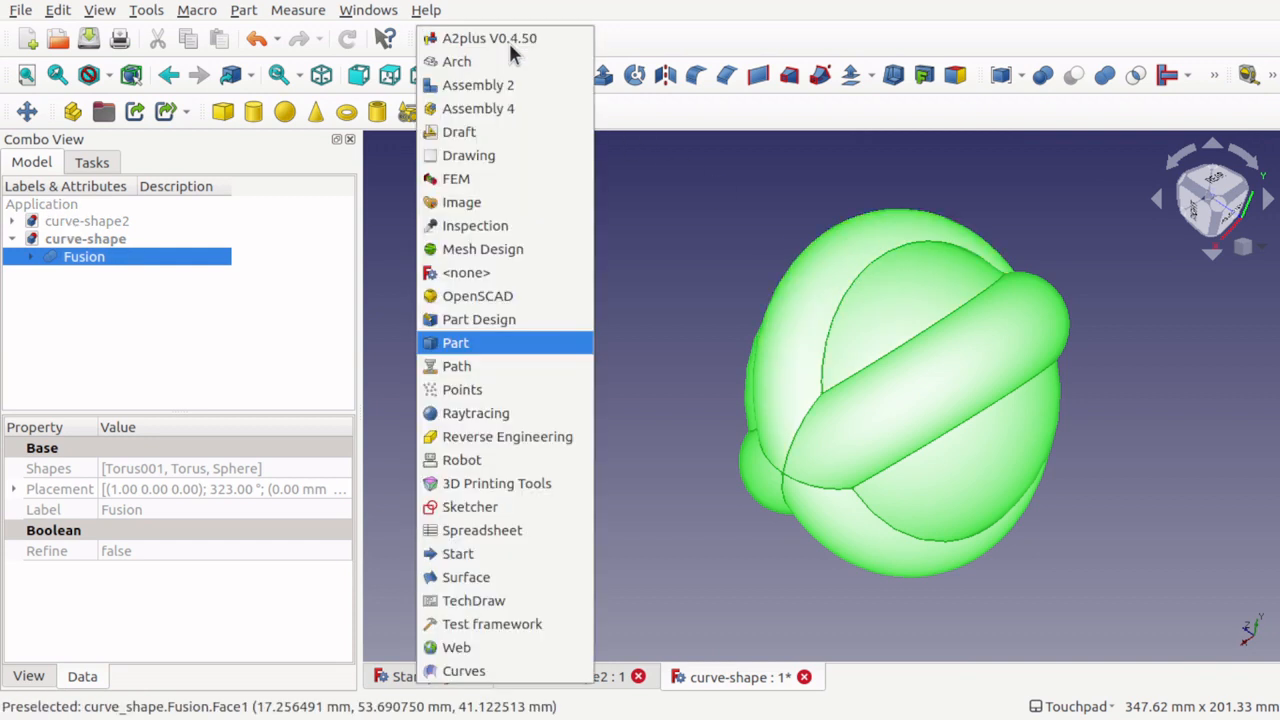
left_click(495, 672)
left_click(722, 476)
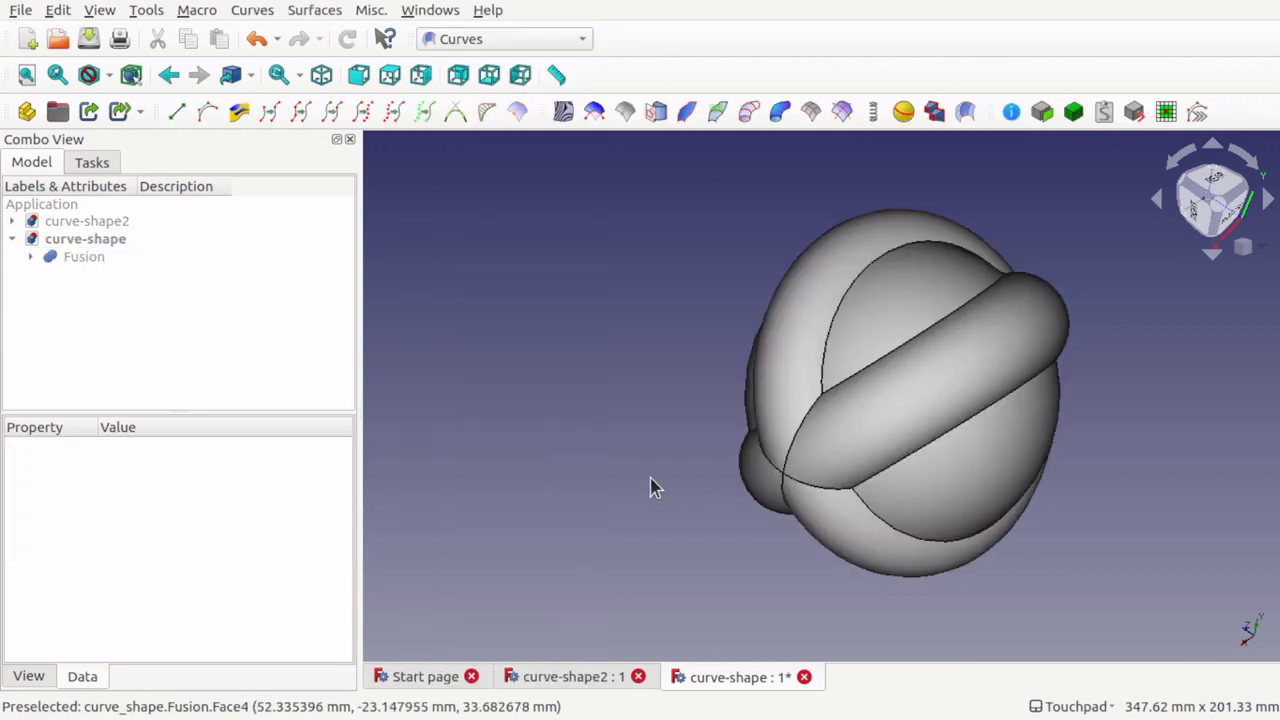
left_click_drag(655, 488, 783, 394, "alt")
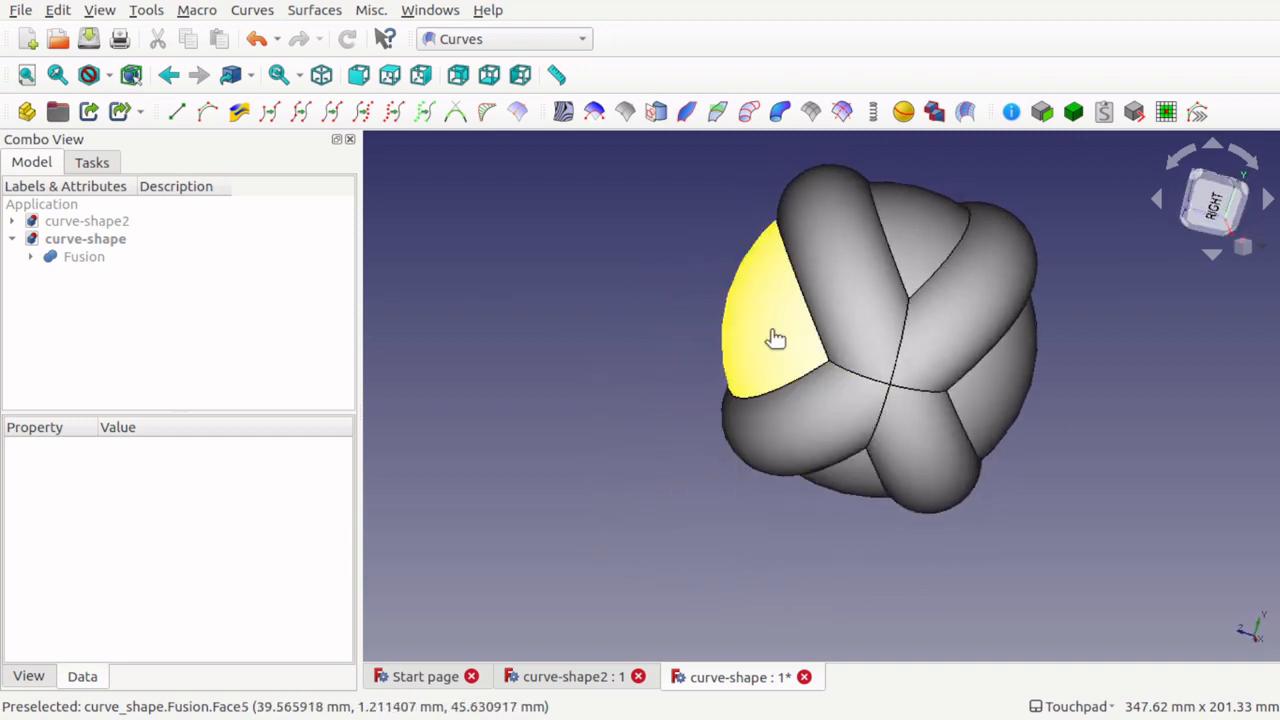
left_click(776, 338)
left_click(851, 294, "ctrl")
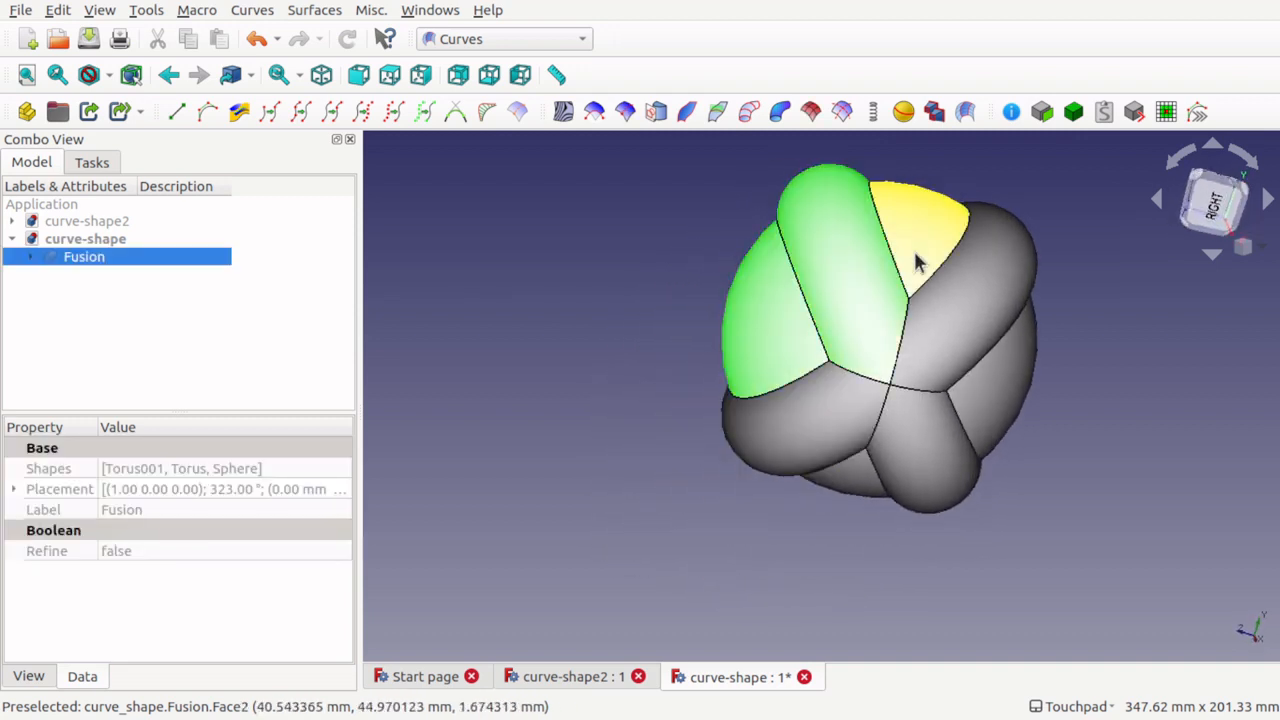
left_click(920, 262, "ctrl")
left_click(964, 290, "ctrl")
left_click(975, 408, "ctrl")
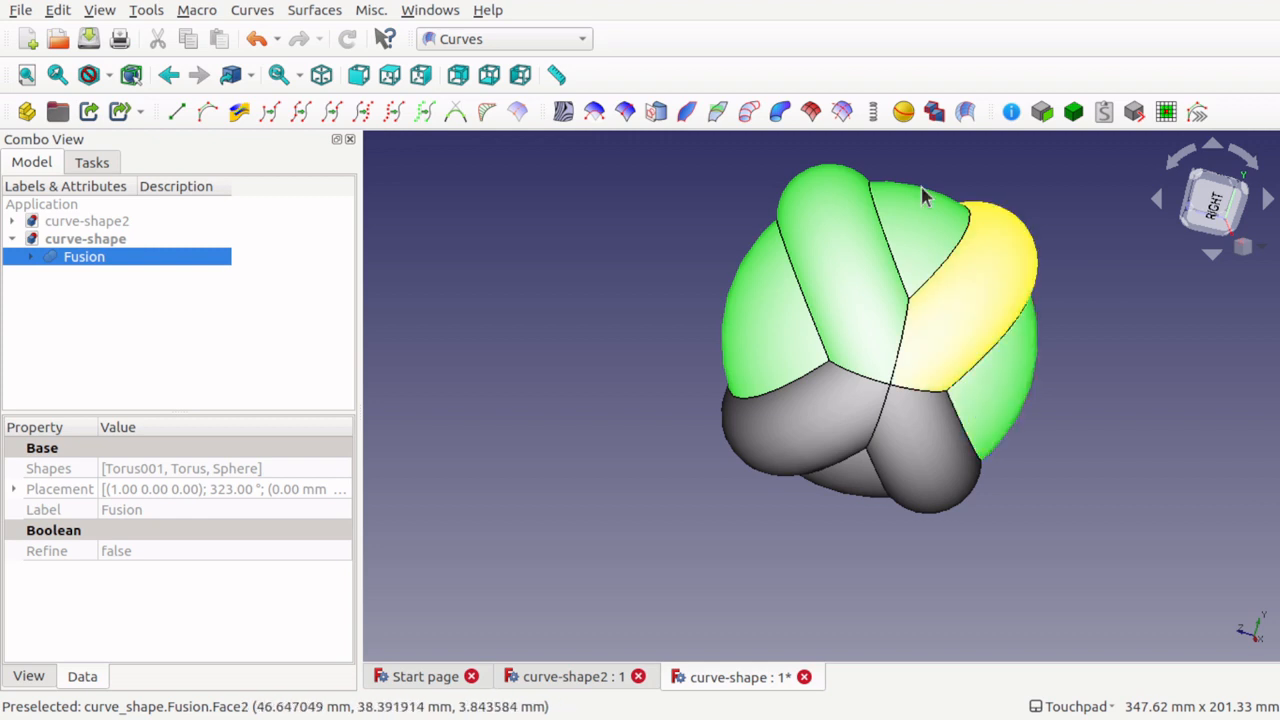
left_click(1041, 113)
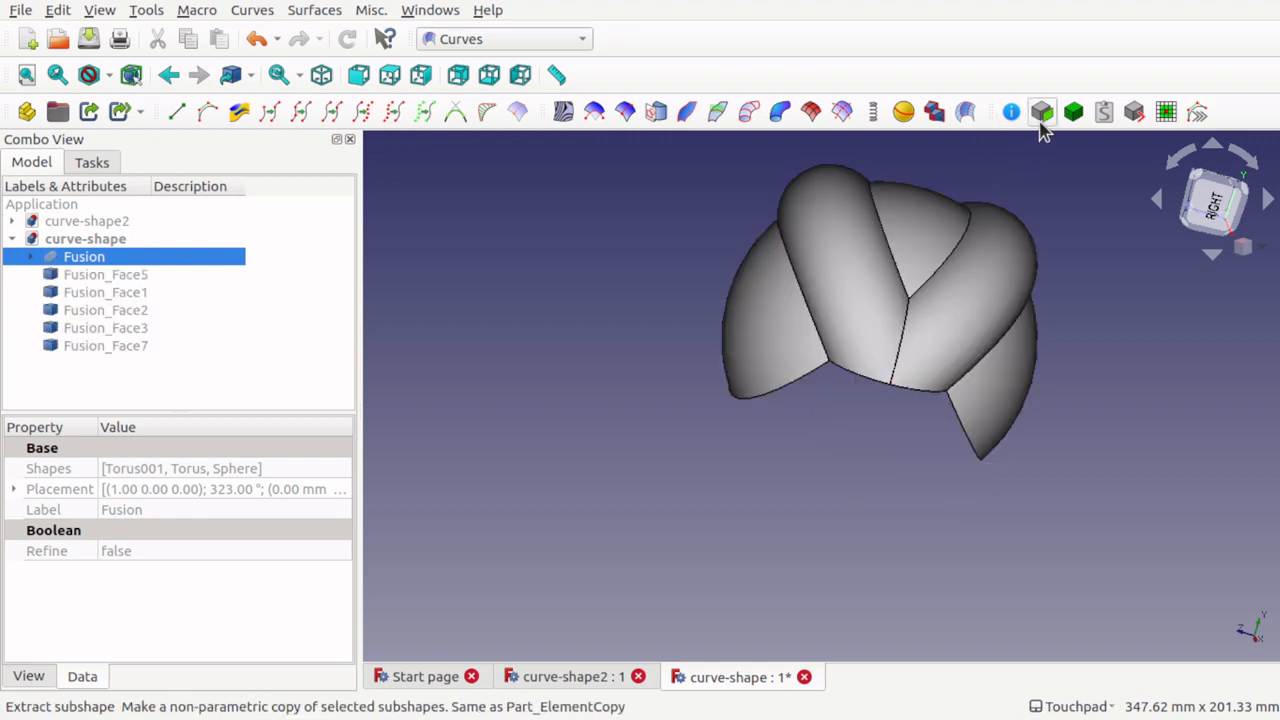
- Apply a 1.00 mm 3D Offset in Skin mode to the extracted face Fusion_Face5 in the Part workbench
left_click_drag(837, 440, 790, 370, "alt")
left_click(748, 350)
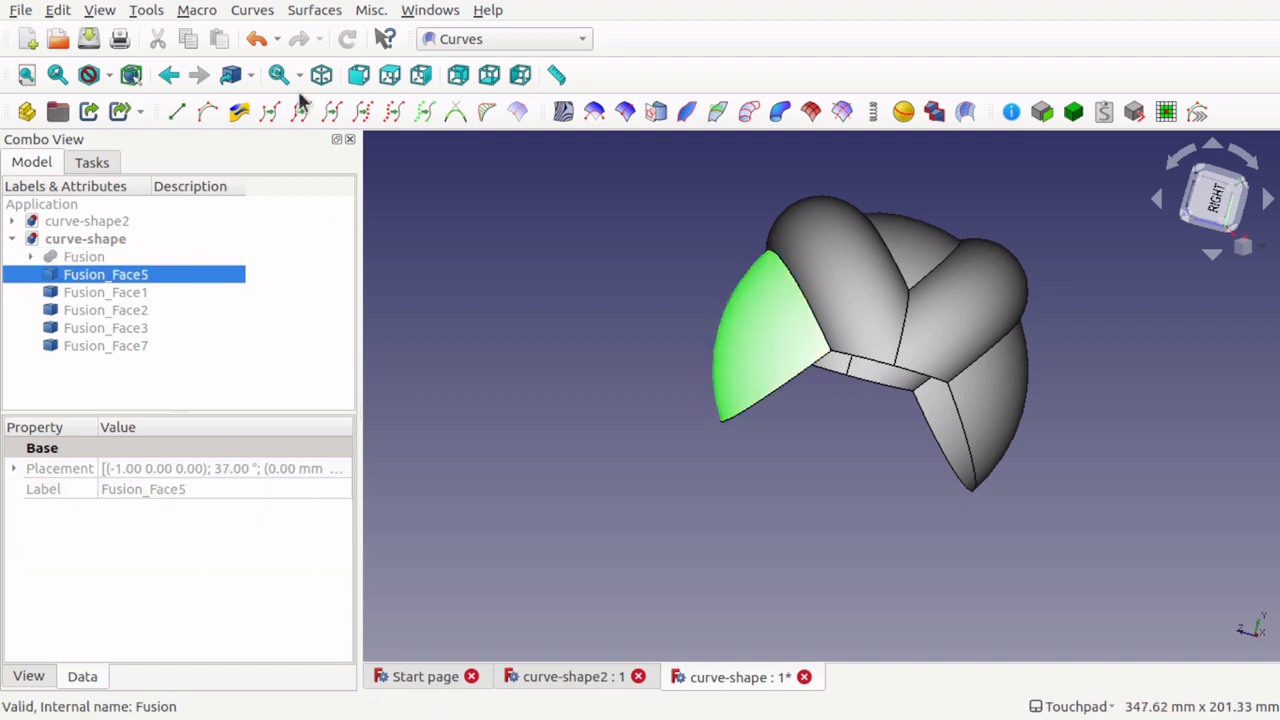
left_click(458, 40)
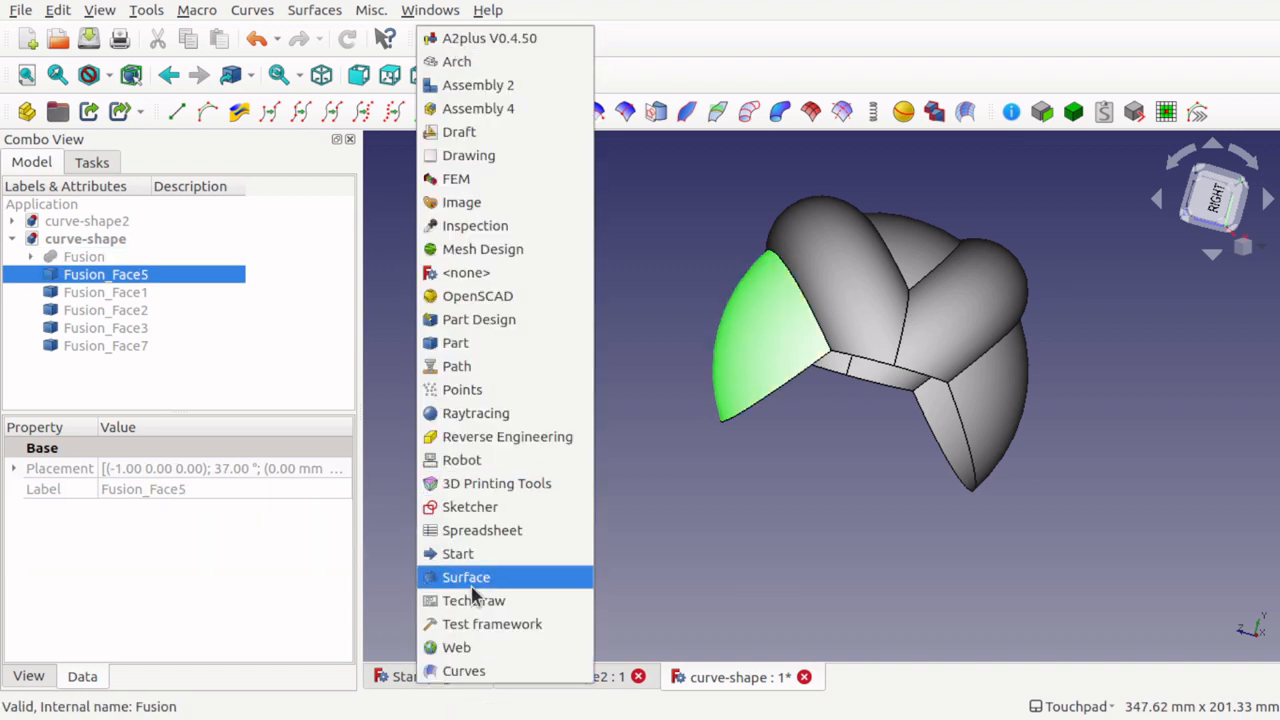
left_click(495, 346)
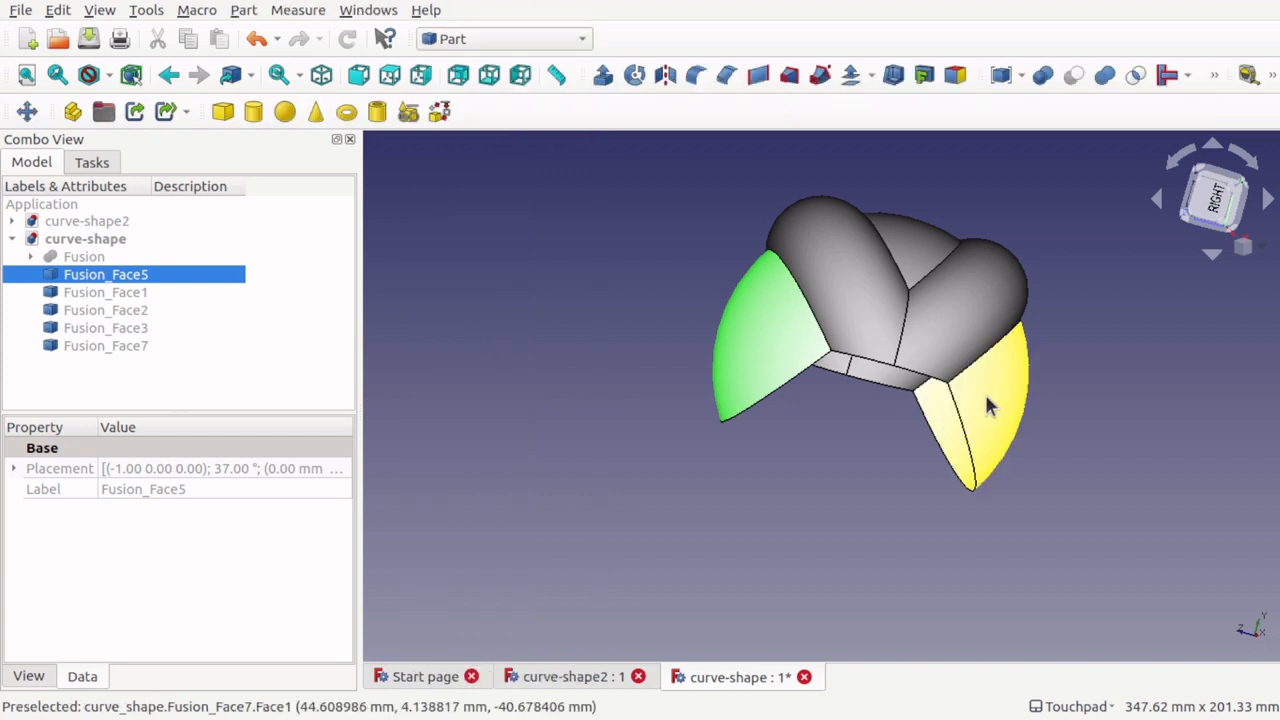
left_click_drag(986, 404, 976, 335, "shift")
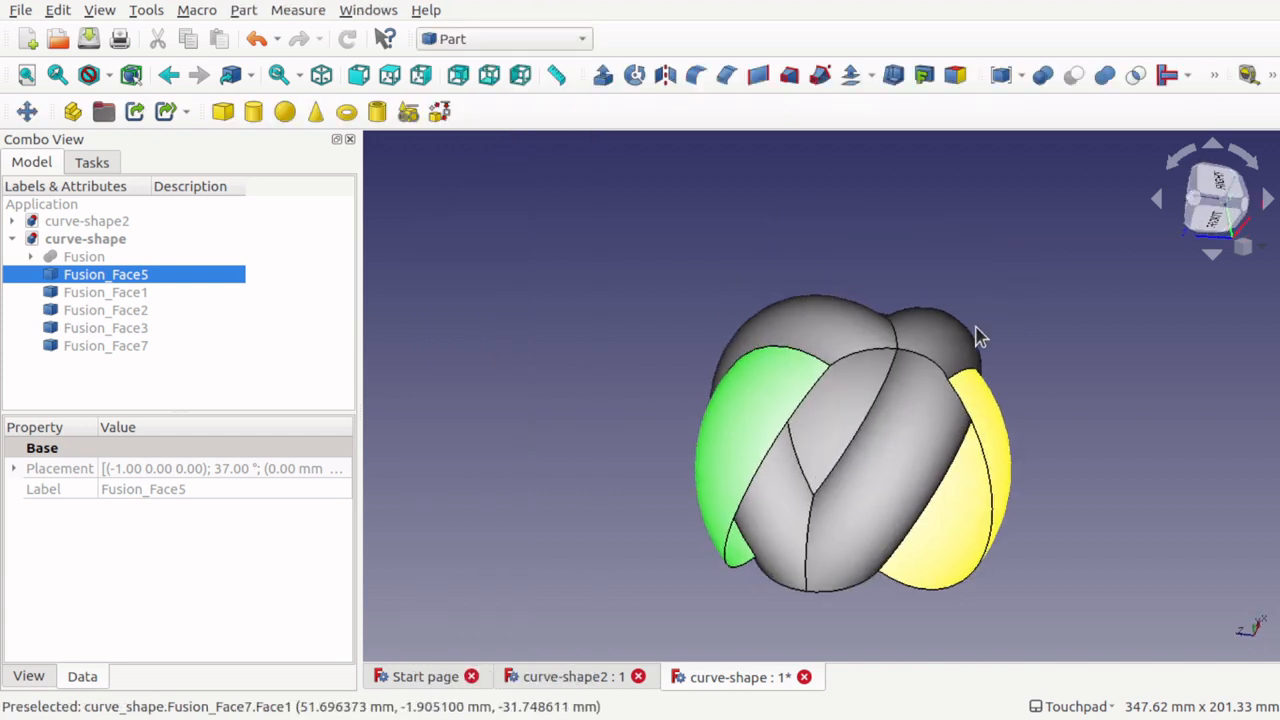
left_click(849, 76)
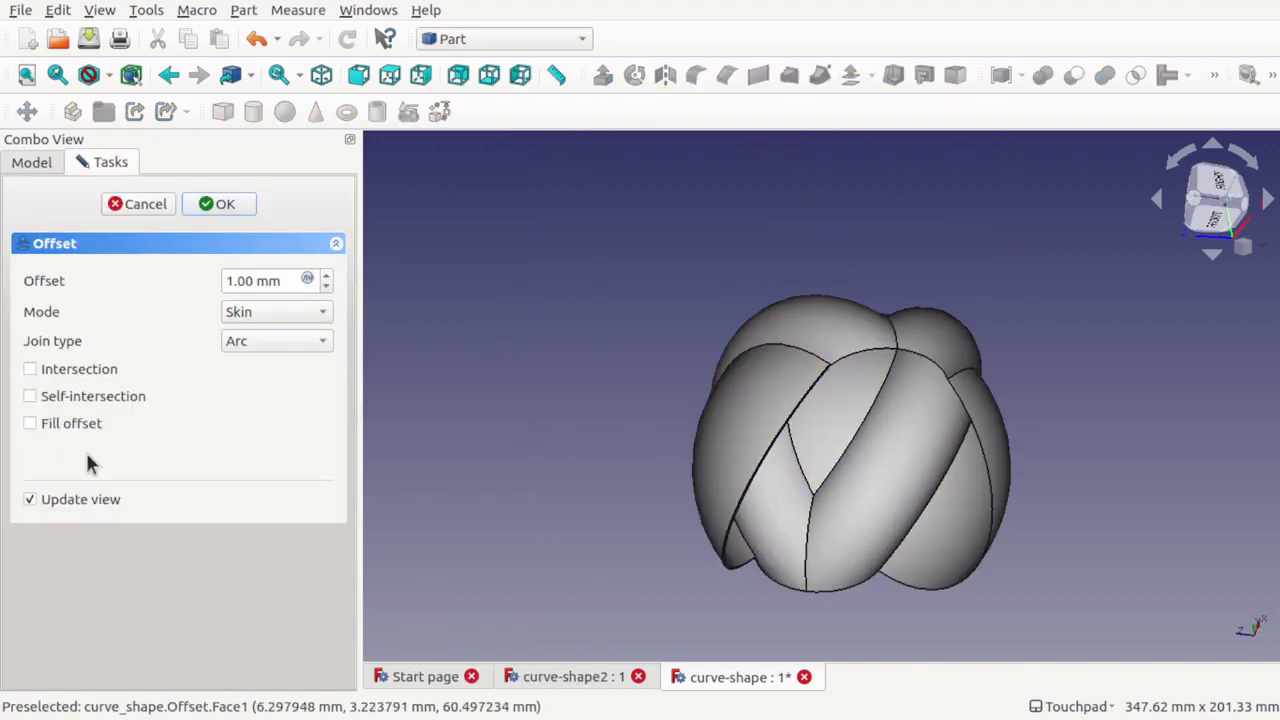
left_click(223, 204)
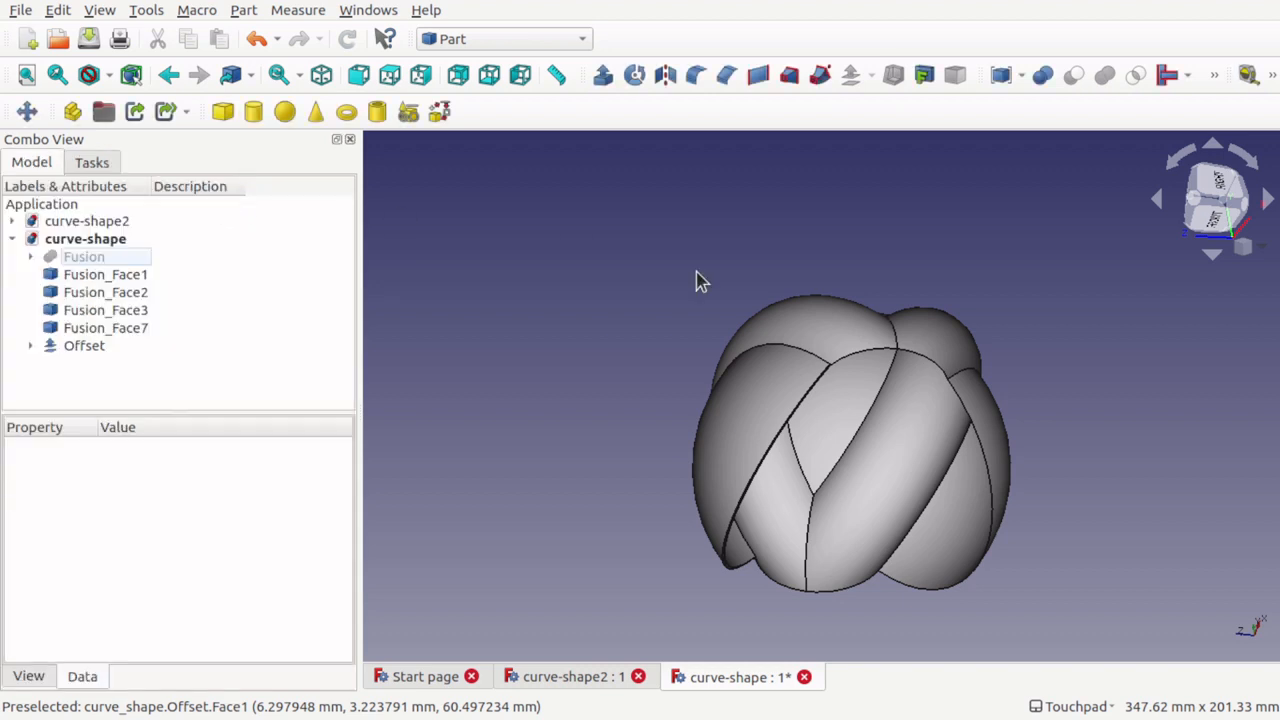
- Apply a 1.00 mm 3D Offset in Skin mode with Fill offset to each of Fusion_Face1, Fusion_Face3 and Fusion_Face7
left_click(802, 334)
left_click(849, 76)
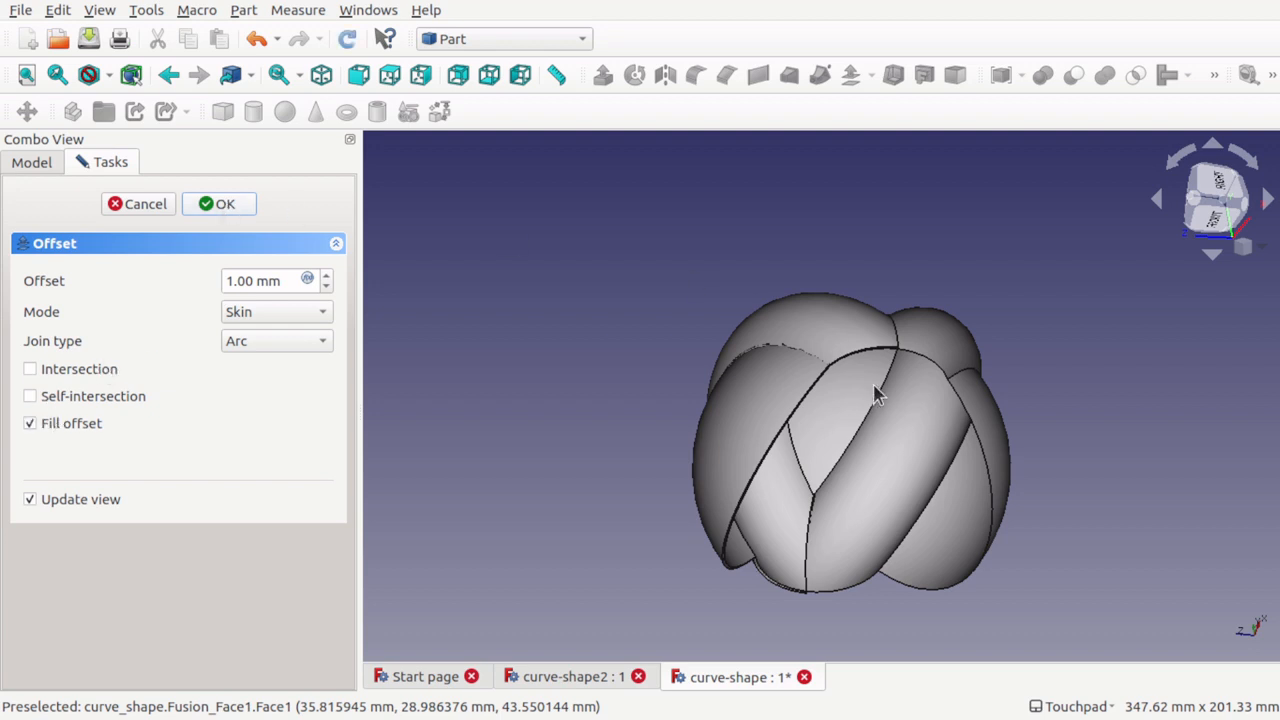
left_click(944, 330)
left_click(847, 78)
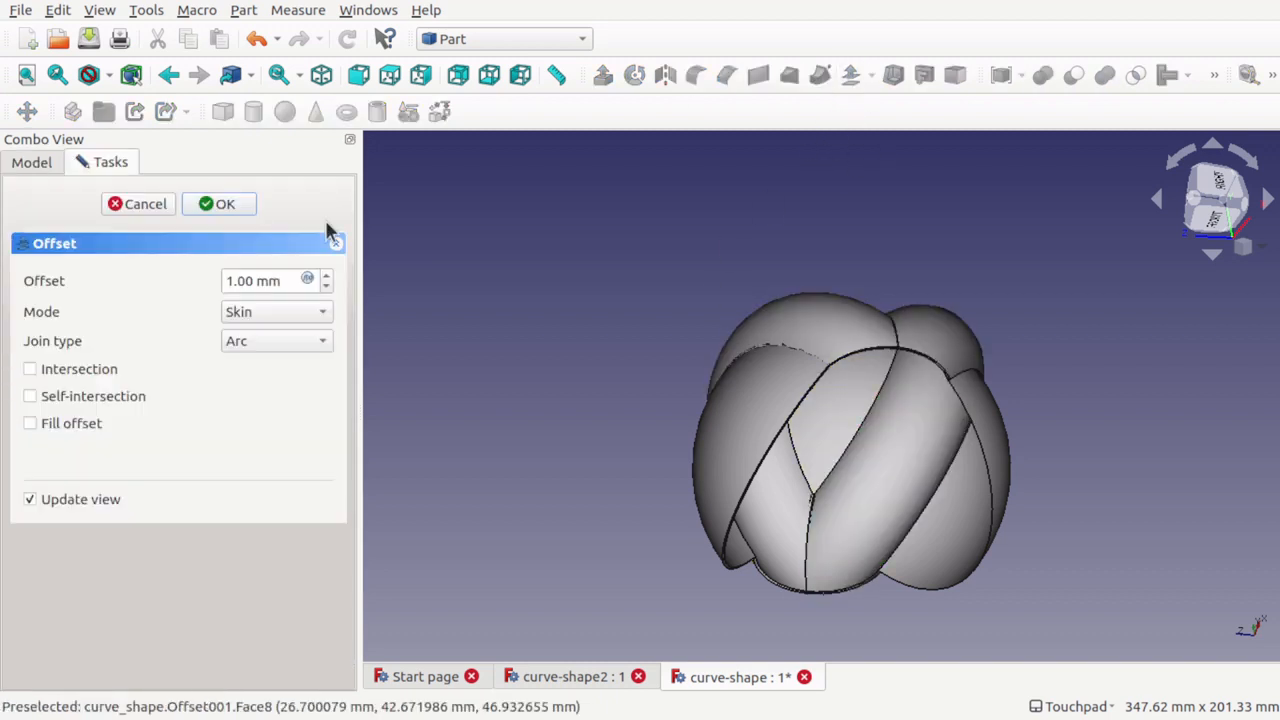
left_click(225, 212)
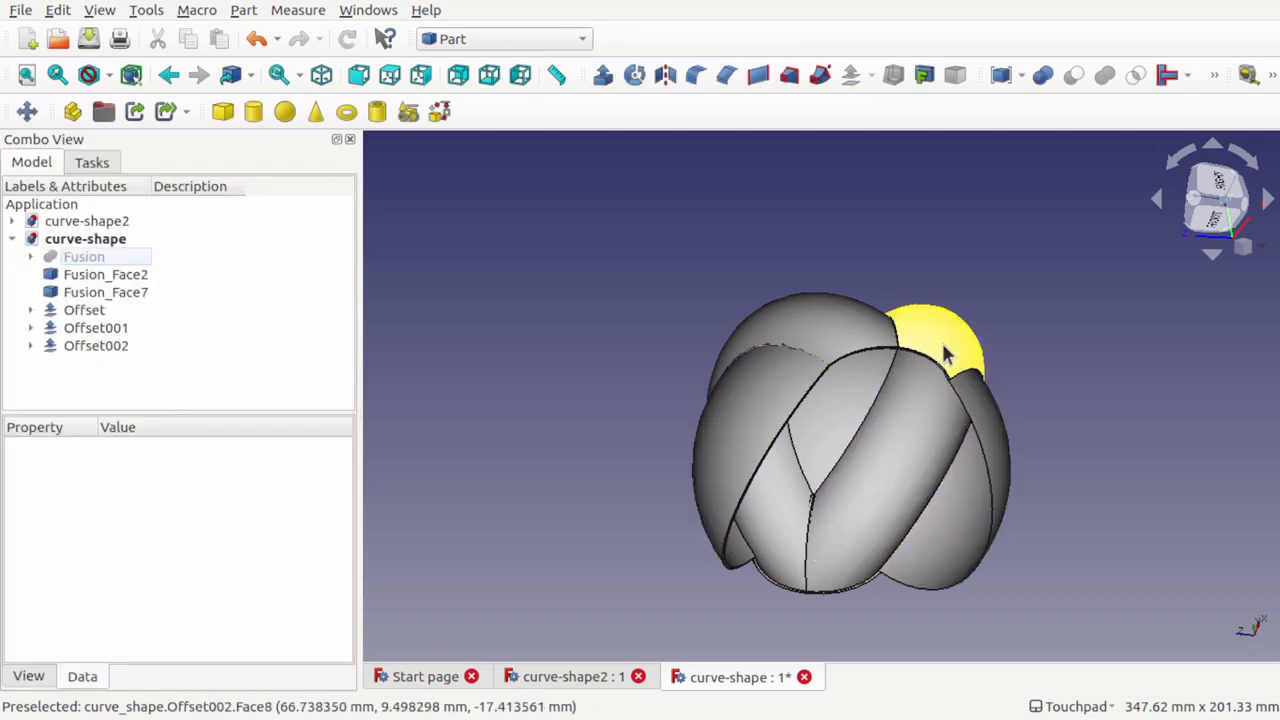
left_click(960, 529)
left_click(852, 75)
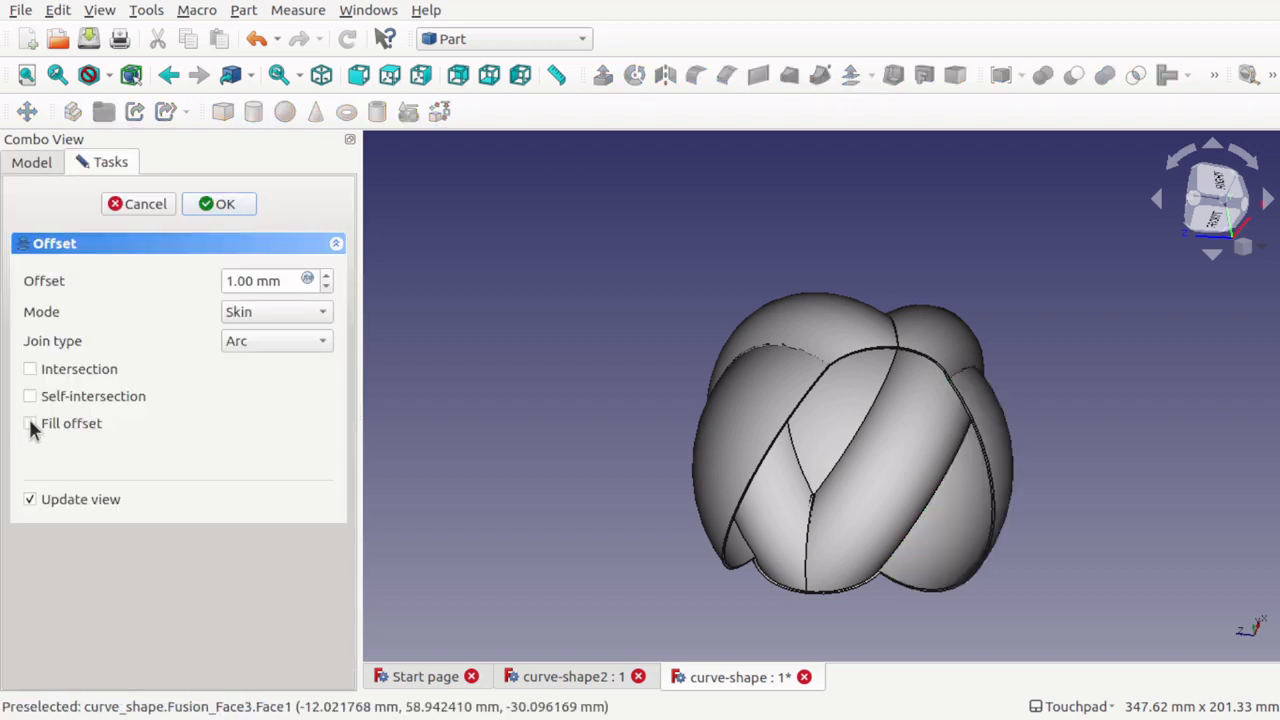
left_click(234, 208)
- Examine the thickened offset shapes and the seams between them from outside and from the hollow inner side
left_click(812, 300)
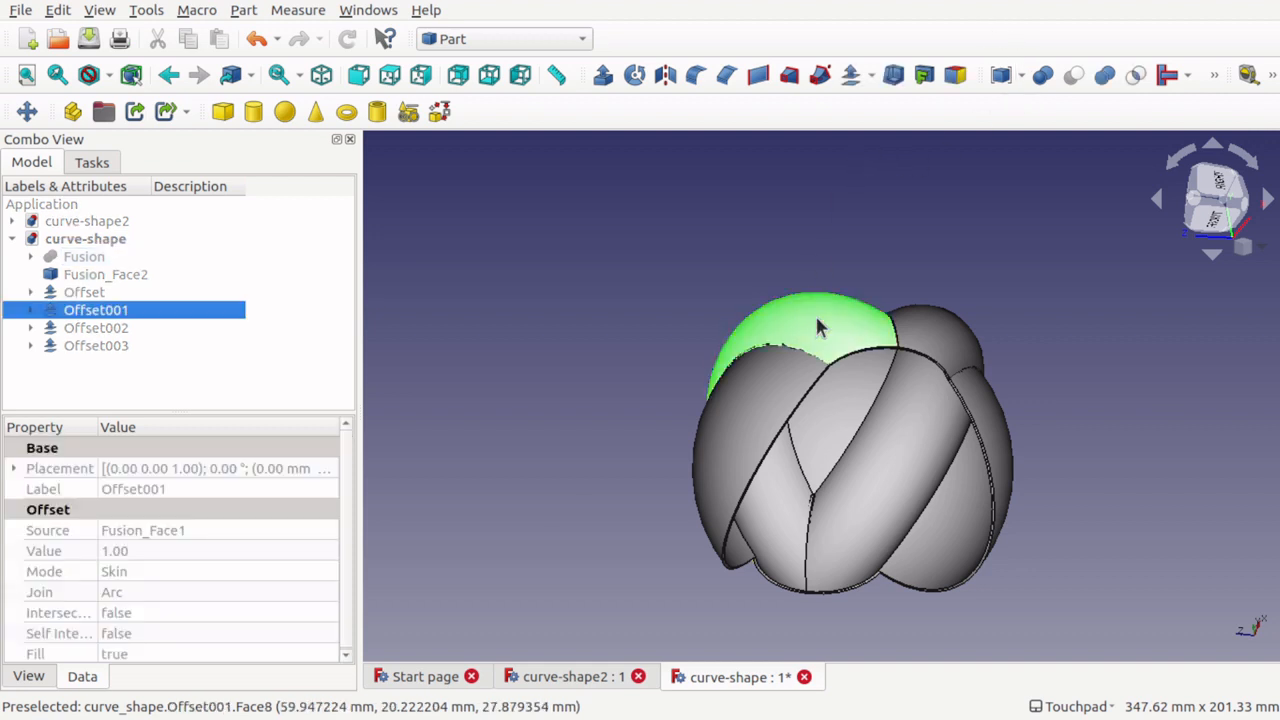
left_click(930, 325)
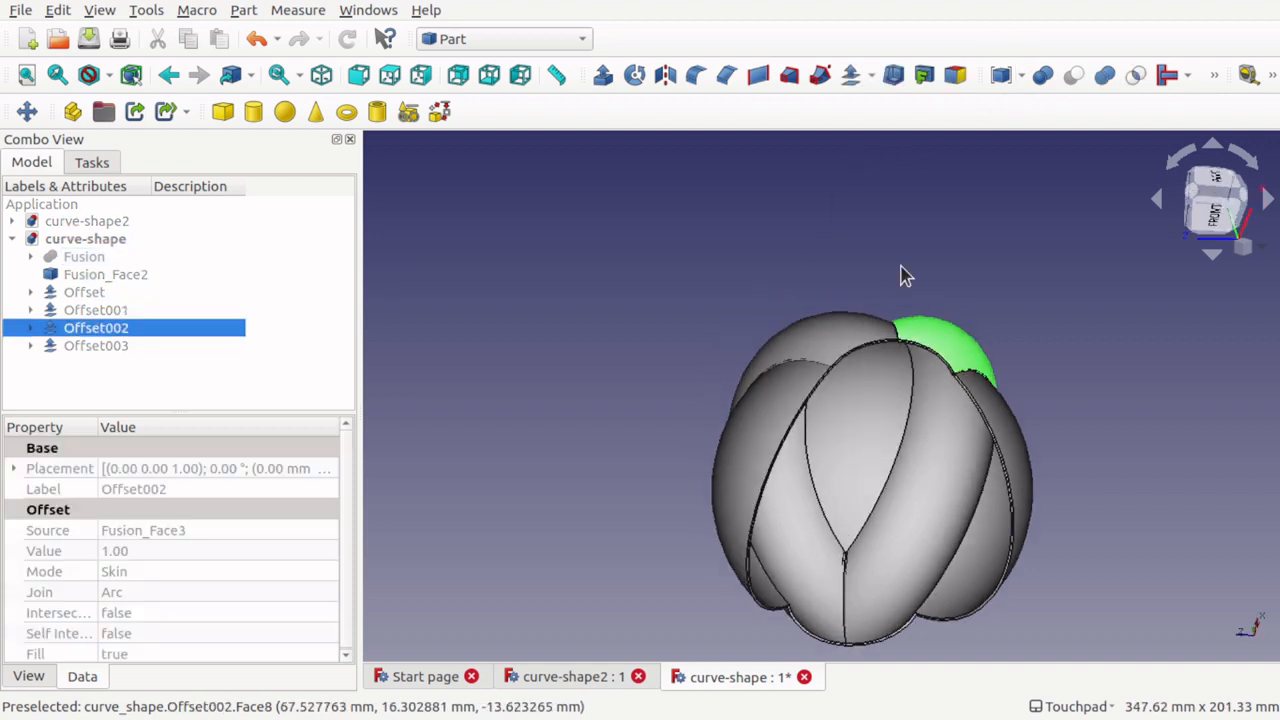
left_click(833, 338, "ctrl")
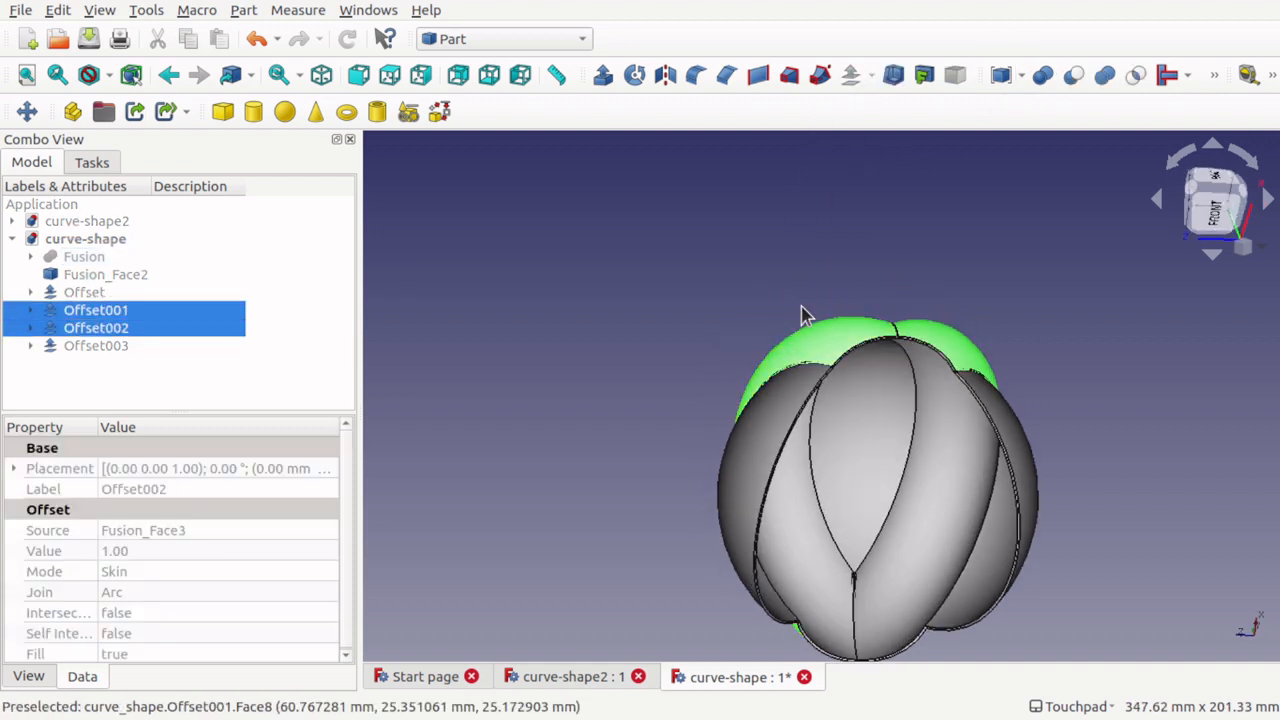
left_click(820, 313)
left_click_drag(899, 252, 889, 298, "alt")
scroll(909, 397, "up", 3)
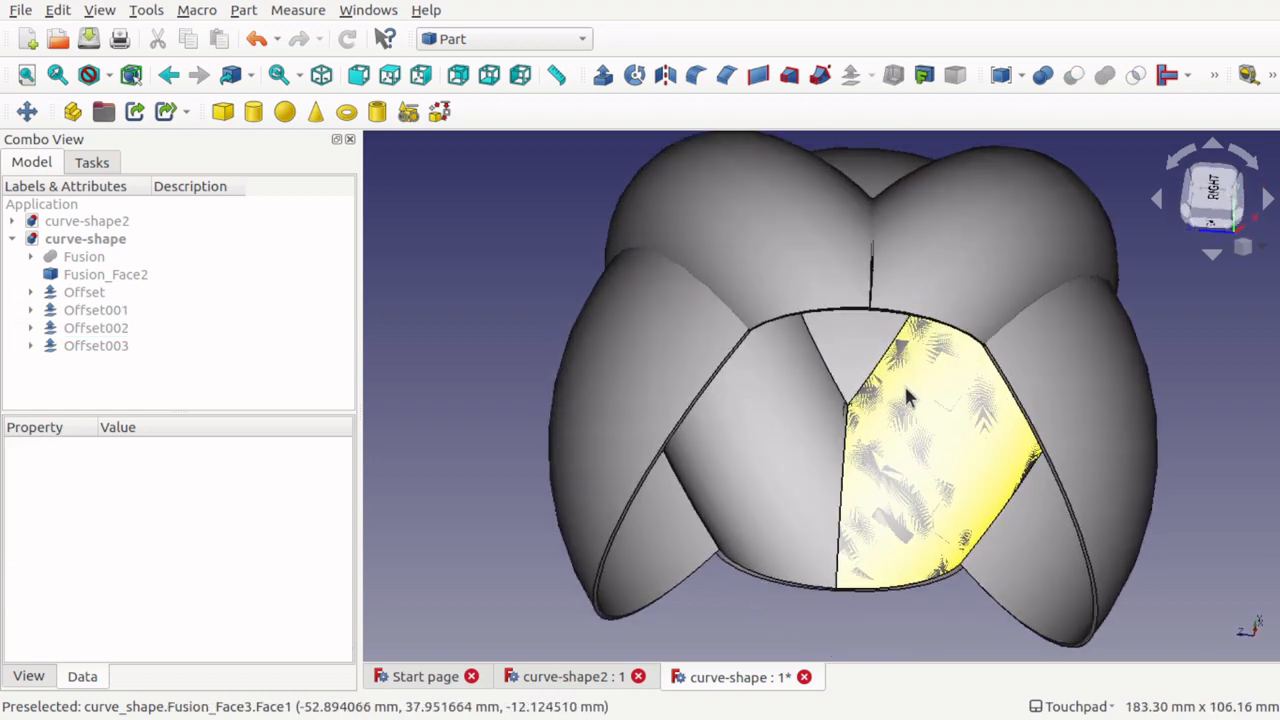
left_click_drag(909, 397, 854, 374, "alt")
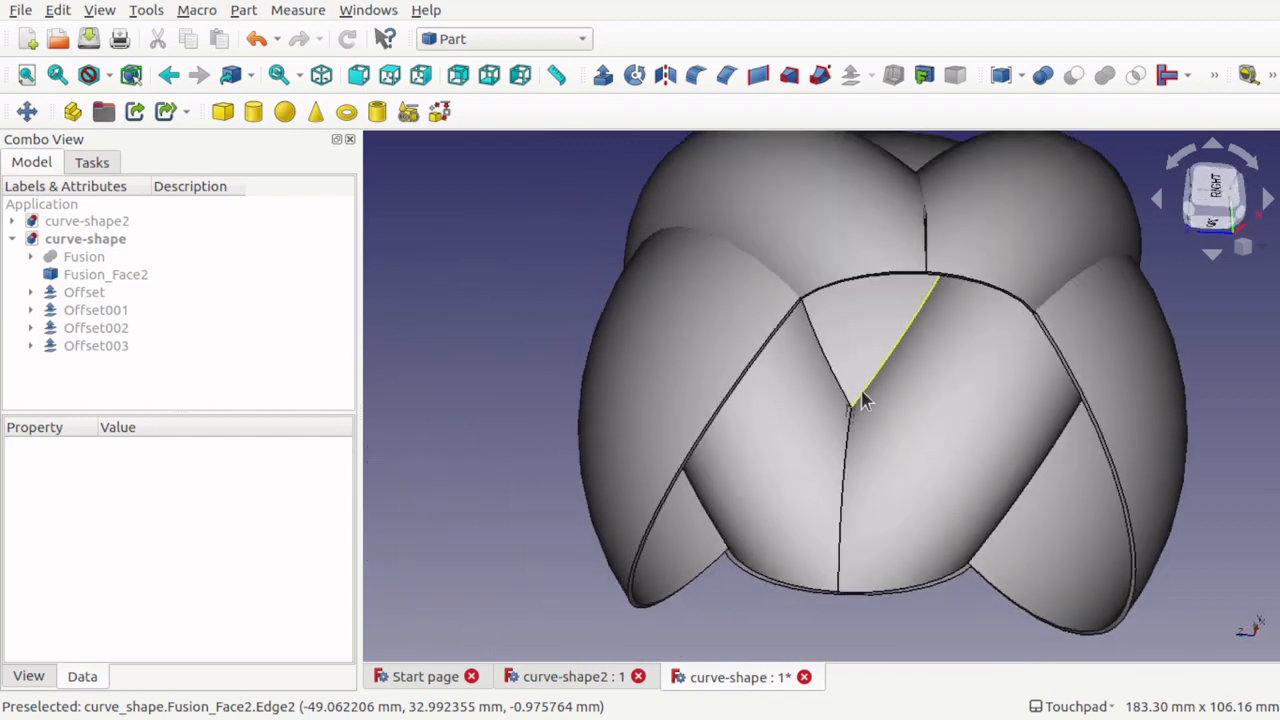
scroll(854, 377, "down", 5)
left_click_drag(883, 251, 640, 365, "alt")
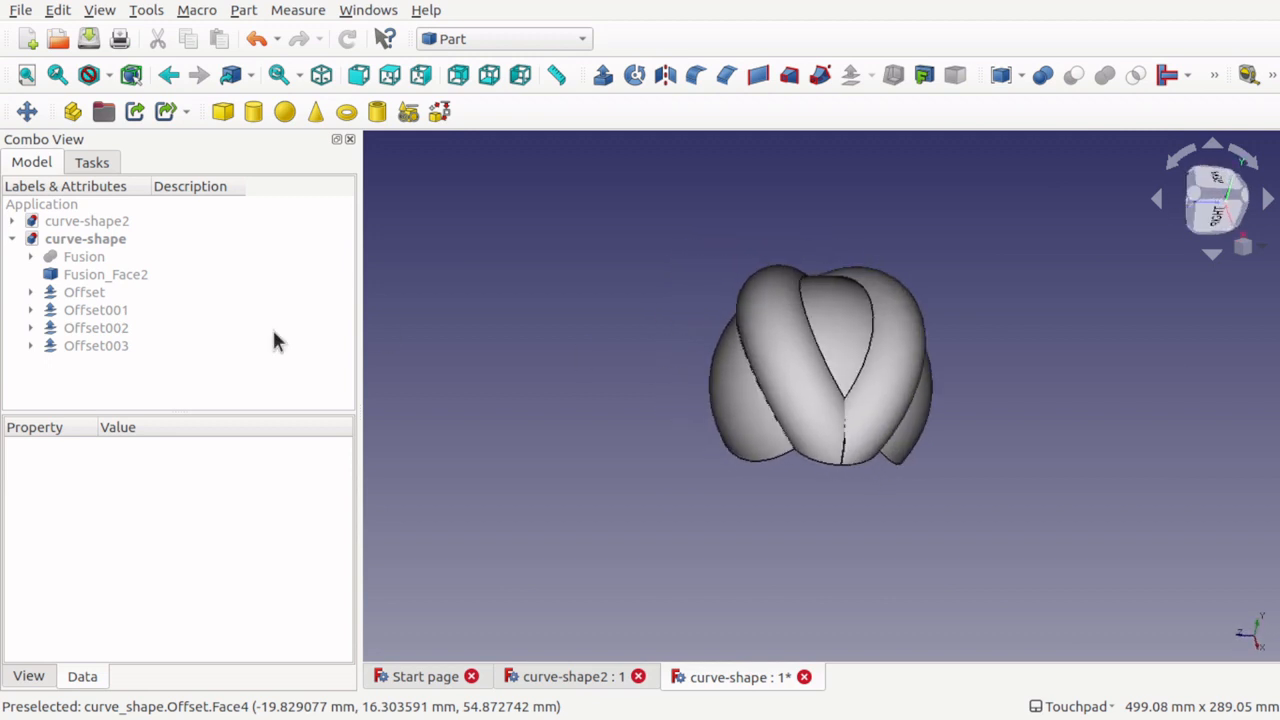
- Fuse the two neighbouring shapes Offset and Offset001 into one body with a boolean union
left_click(90, 293)
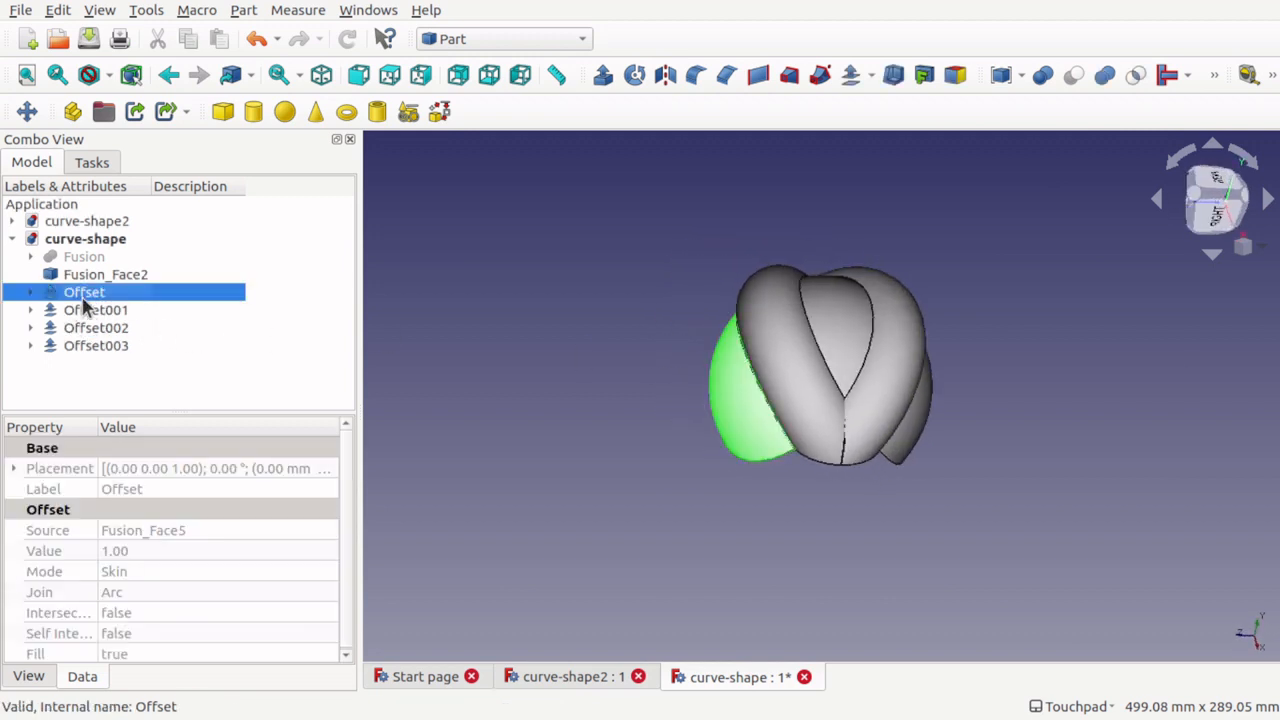
left_click(92, 310, "ctrl")
left_click(95, 328, "ctrl")
left_click(102, 348, "ctrl")
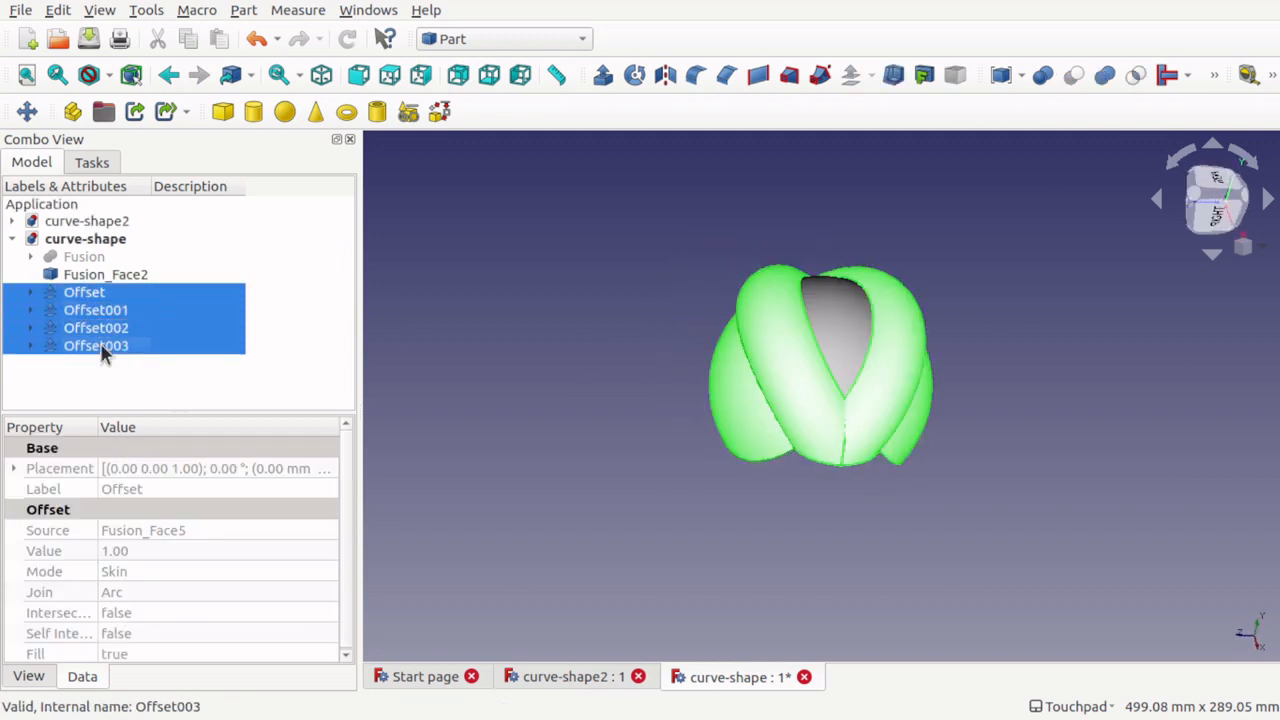
left_click(101, 277)
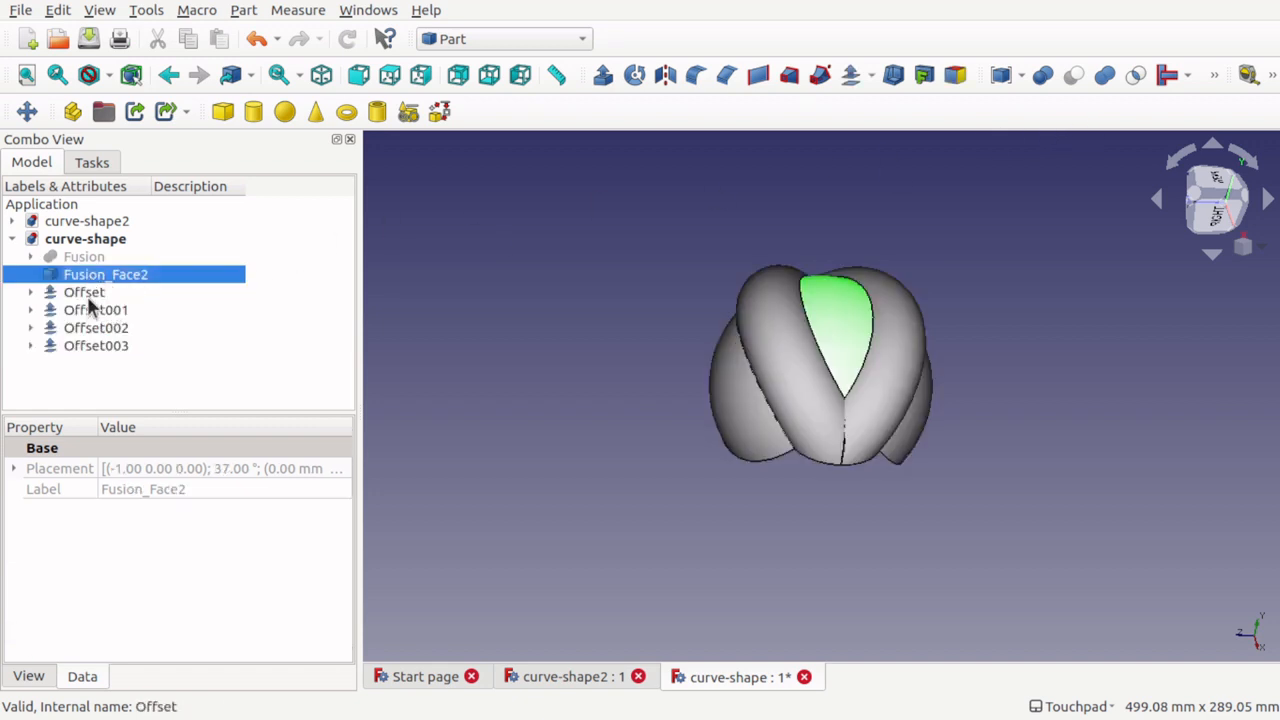
left_click(86, 300)
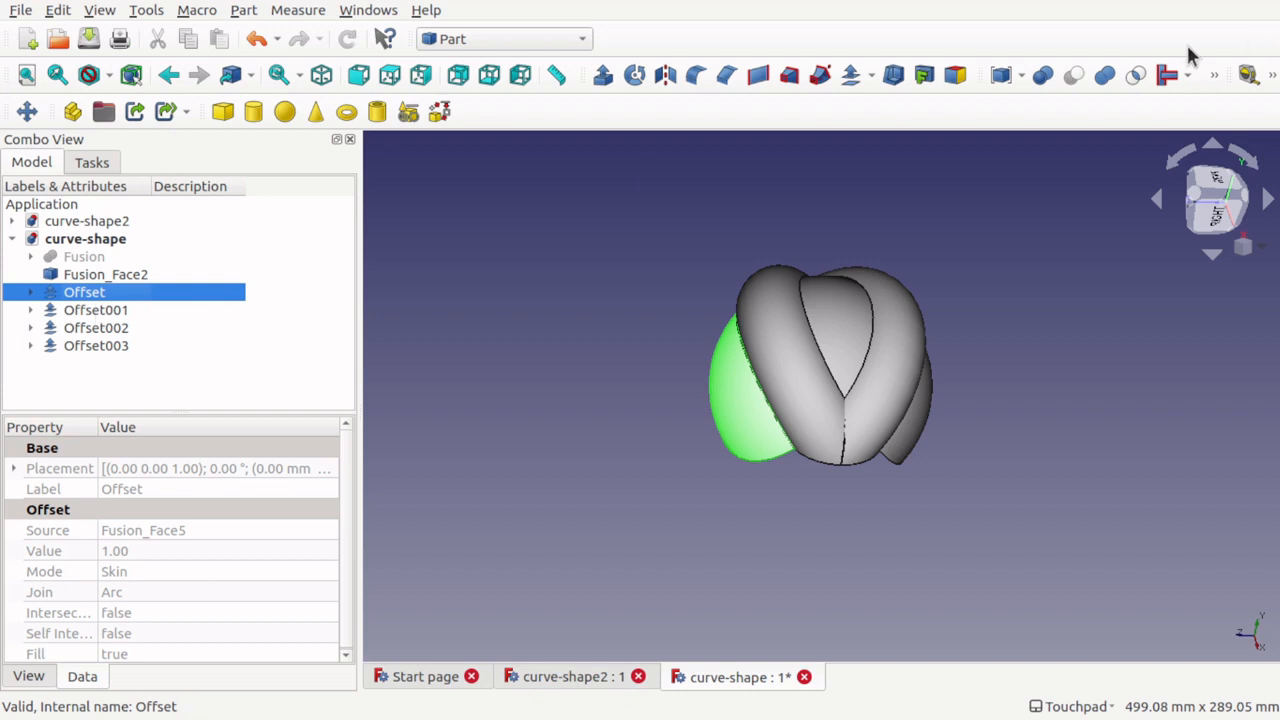
left_click(113, 312, "ctrl")
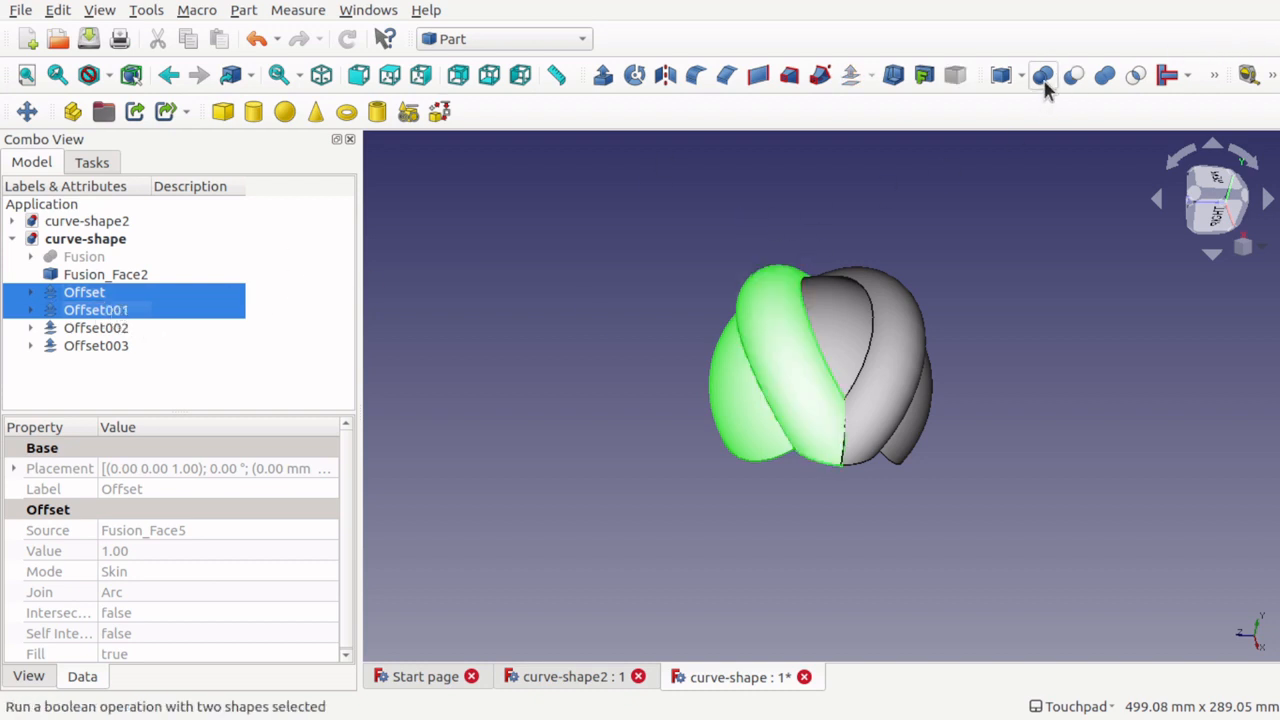
left_click(1105, 77)
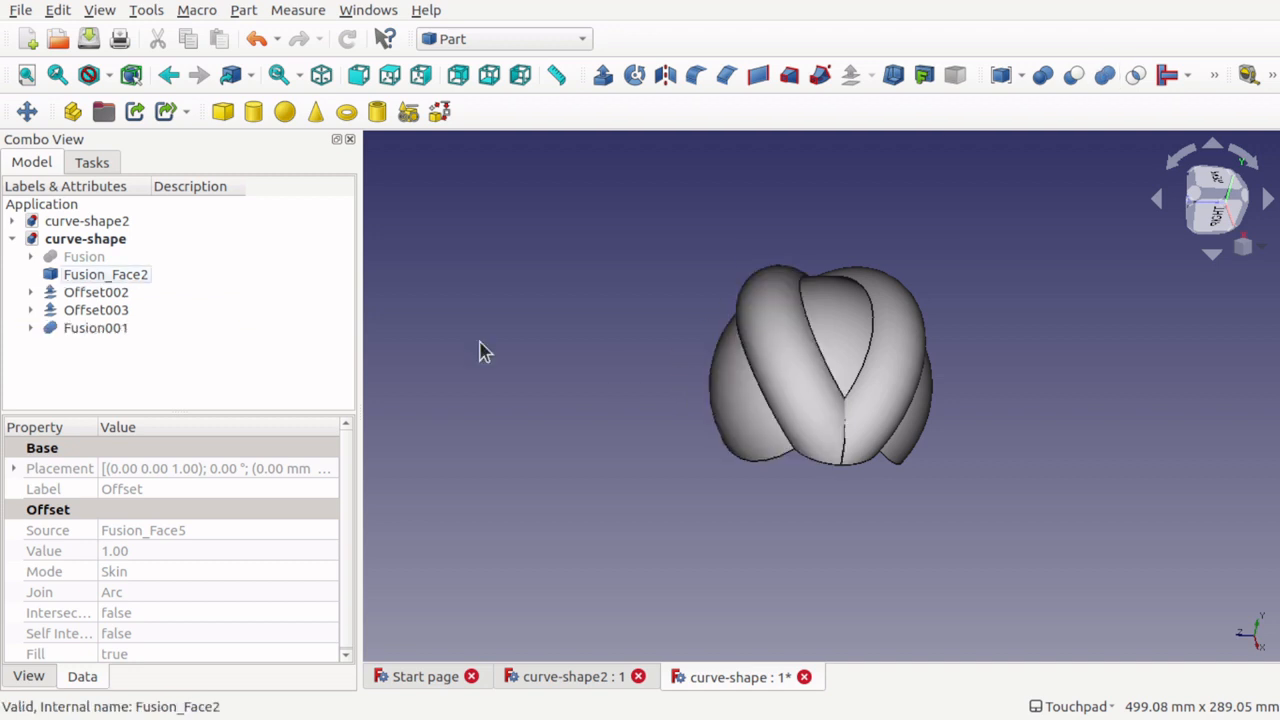
left_click(113, 327)
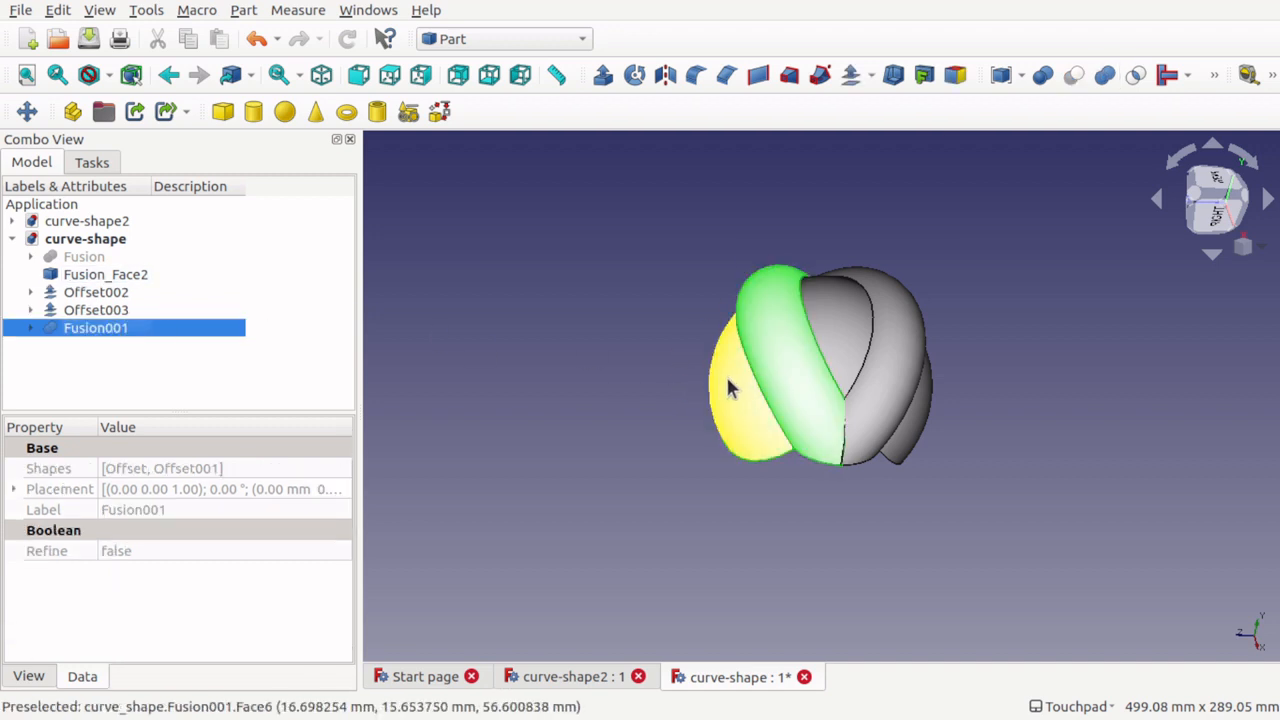
left_click_drag(749, 437, 877, 423, "alt")
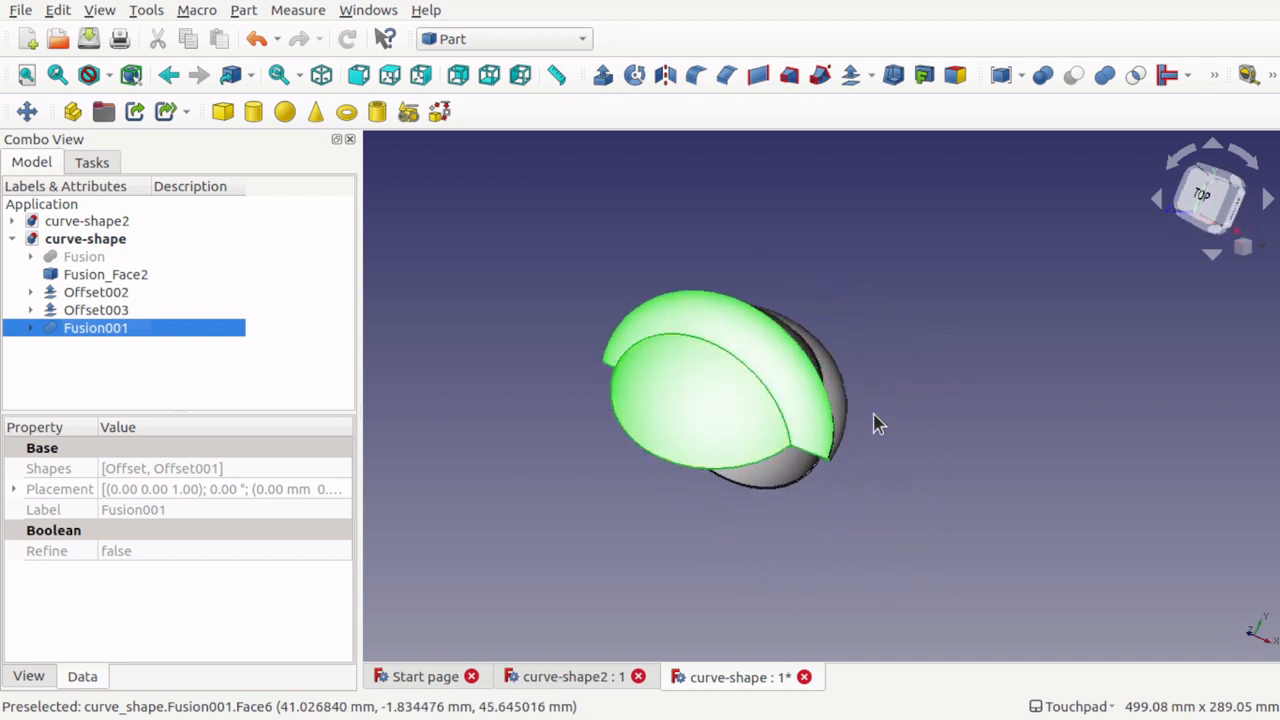
- Add a sphere primitive and move it outward along its Z axis, clear of the offset shapes
left_click(286, 113)
left_click(85, 347)
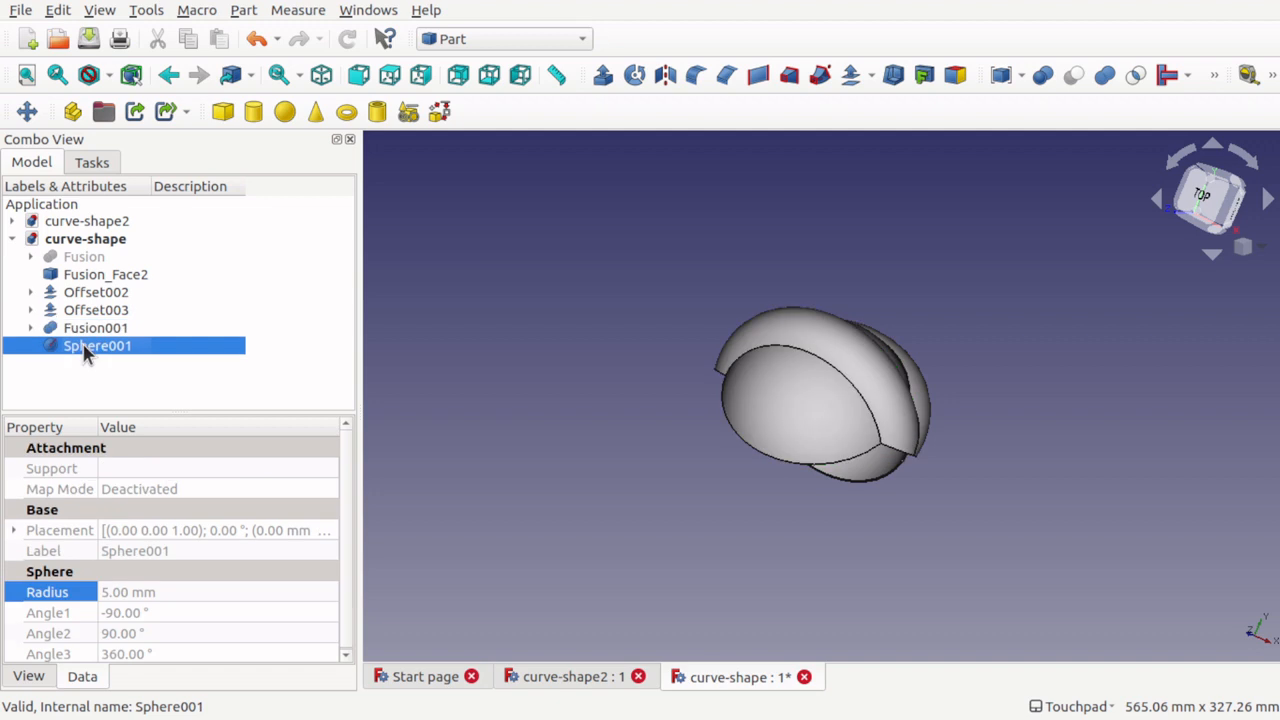
right_click(85, 350)
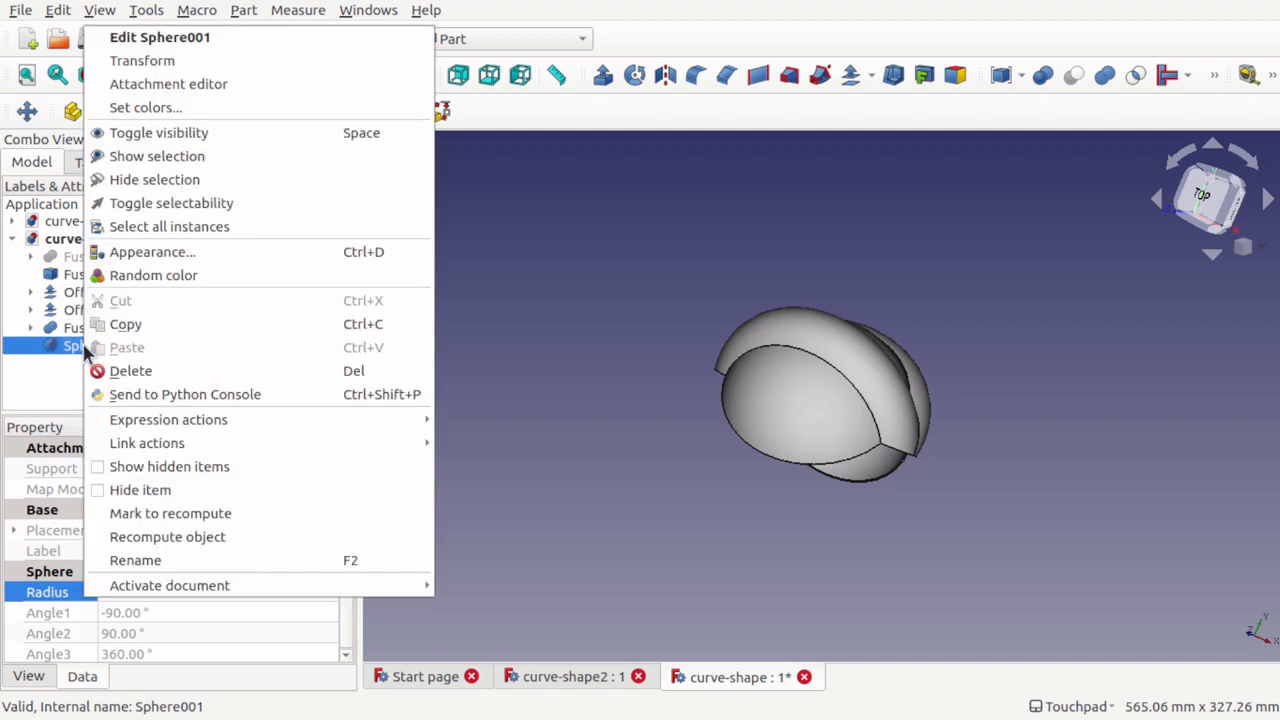
left_click(188, 64)
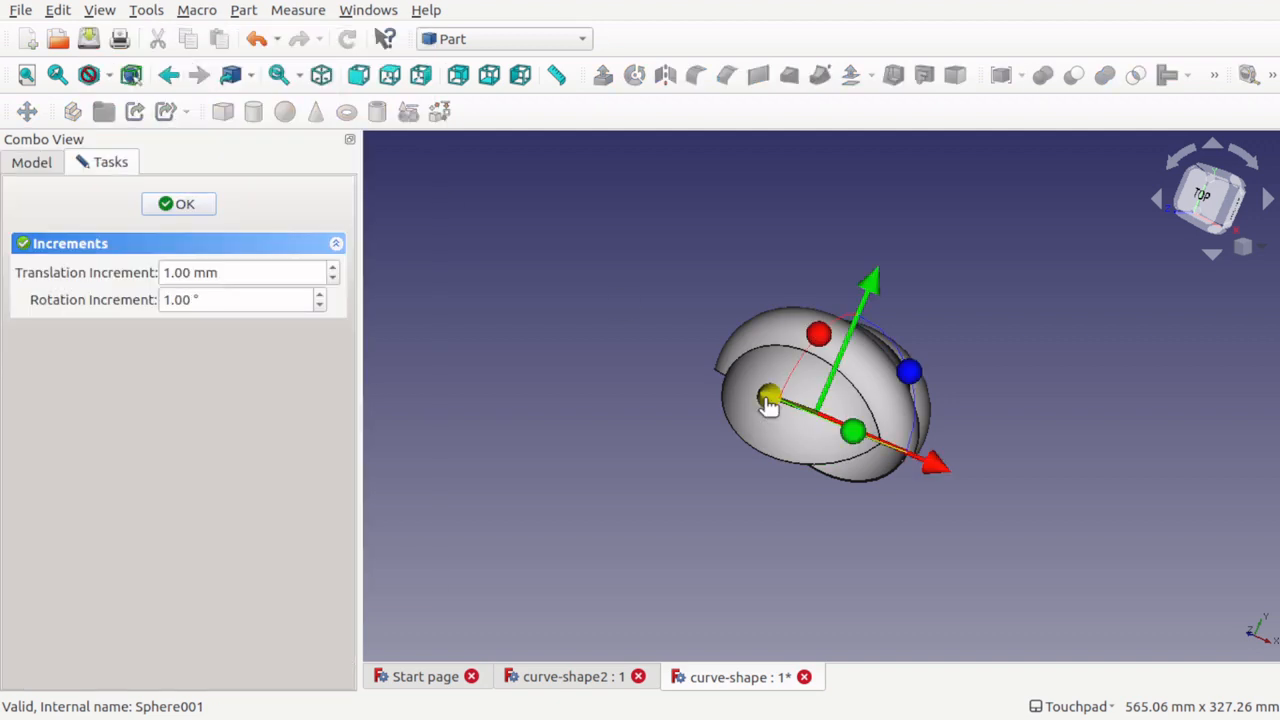
left_click_drag(766, 400, 717, 405)
left_click(178, 206)
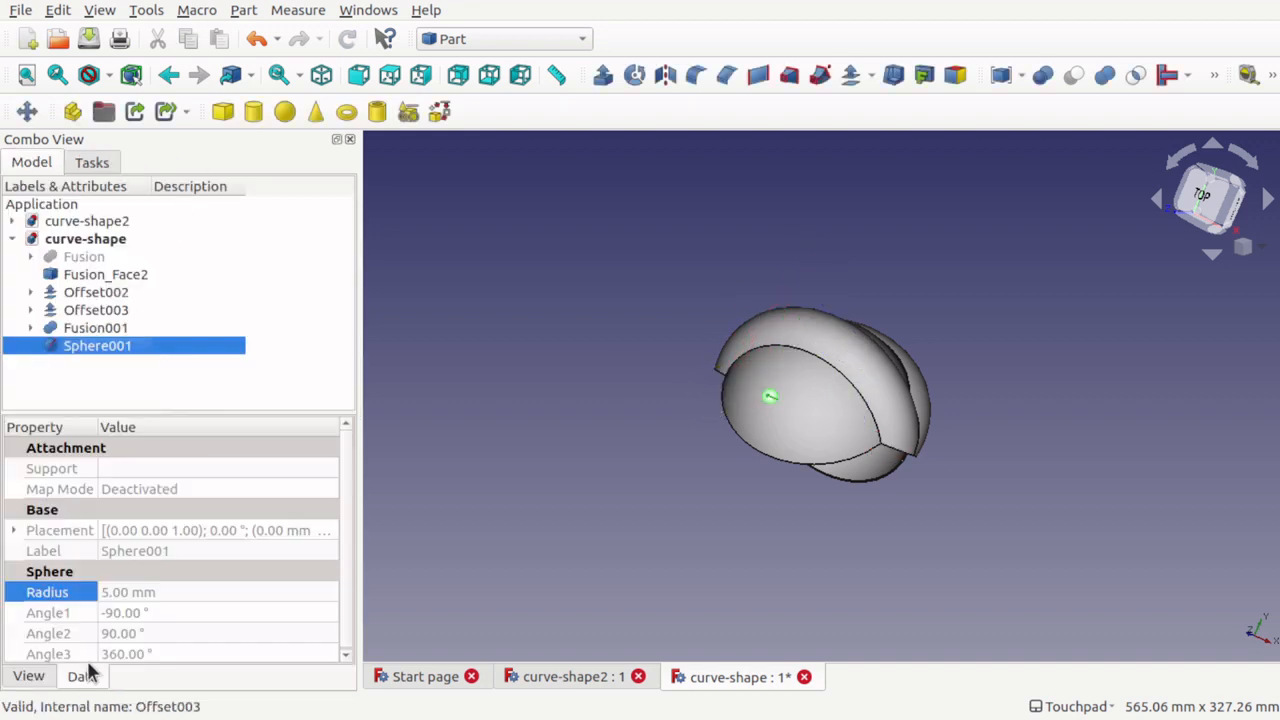
- Set the sphere's radius to 30 mm and move it -36 mm along Z and 18 mm along Y to overlap the fused offsets
left_click(151, 593)
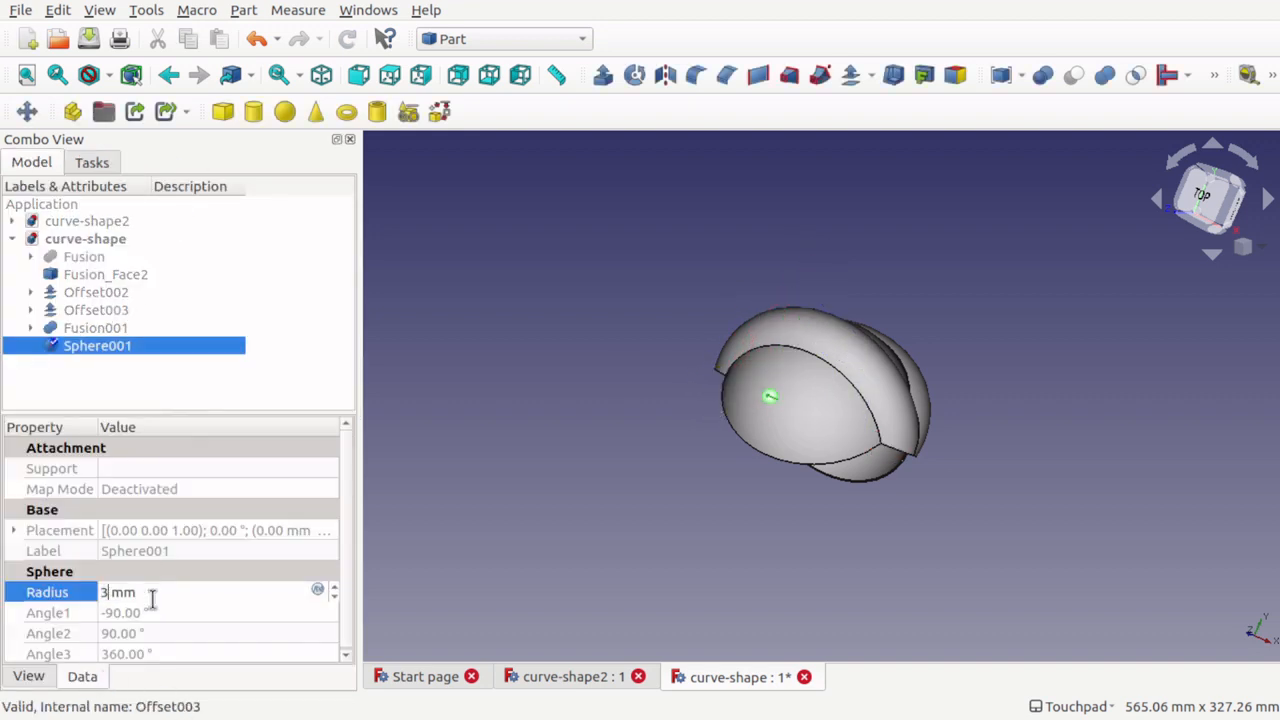
left_click(155, 610)
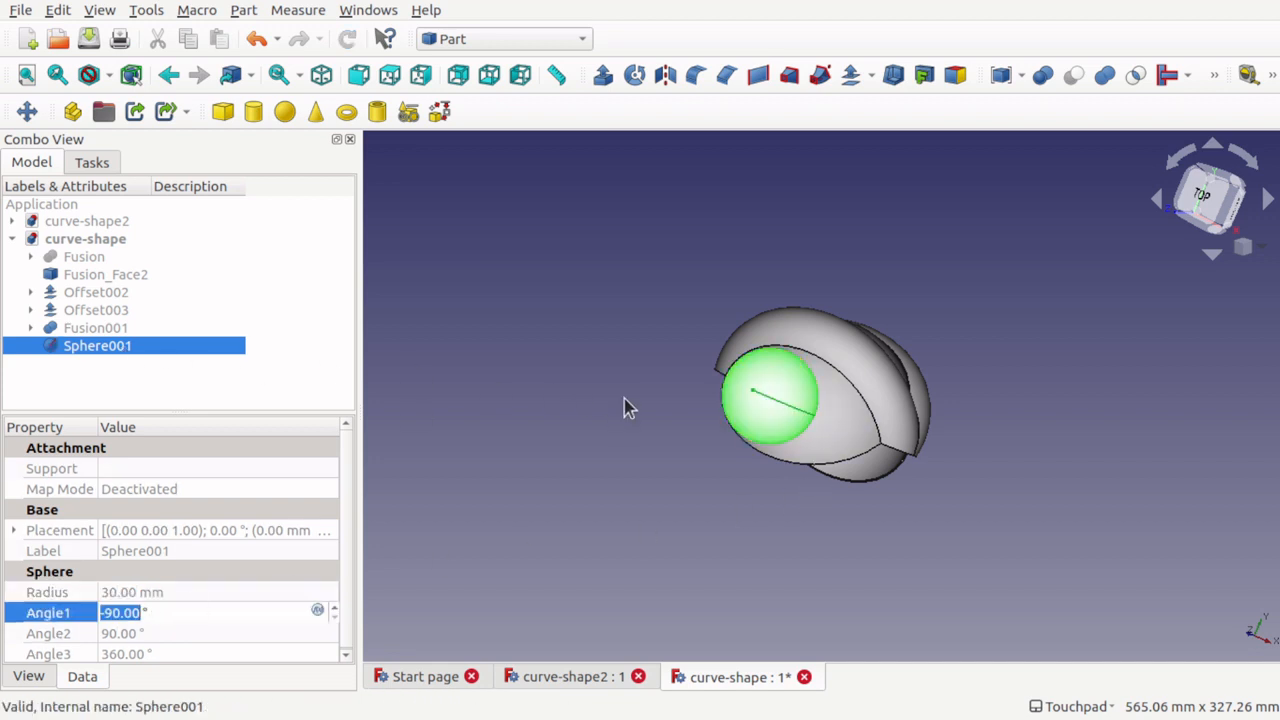
left_click_drag(880, 405, 681, 412, "shift")
mouse_move(787, 396)
left_mouse_down("shift")
mouse_move(752, 391)
mouse_move(770, 401)
left_mouse_up("shift")
left_click(86, 345)
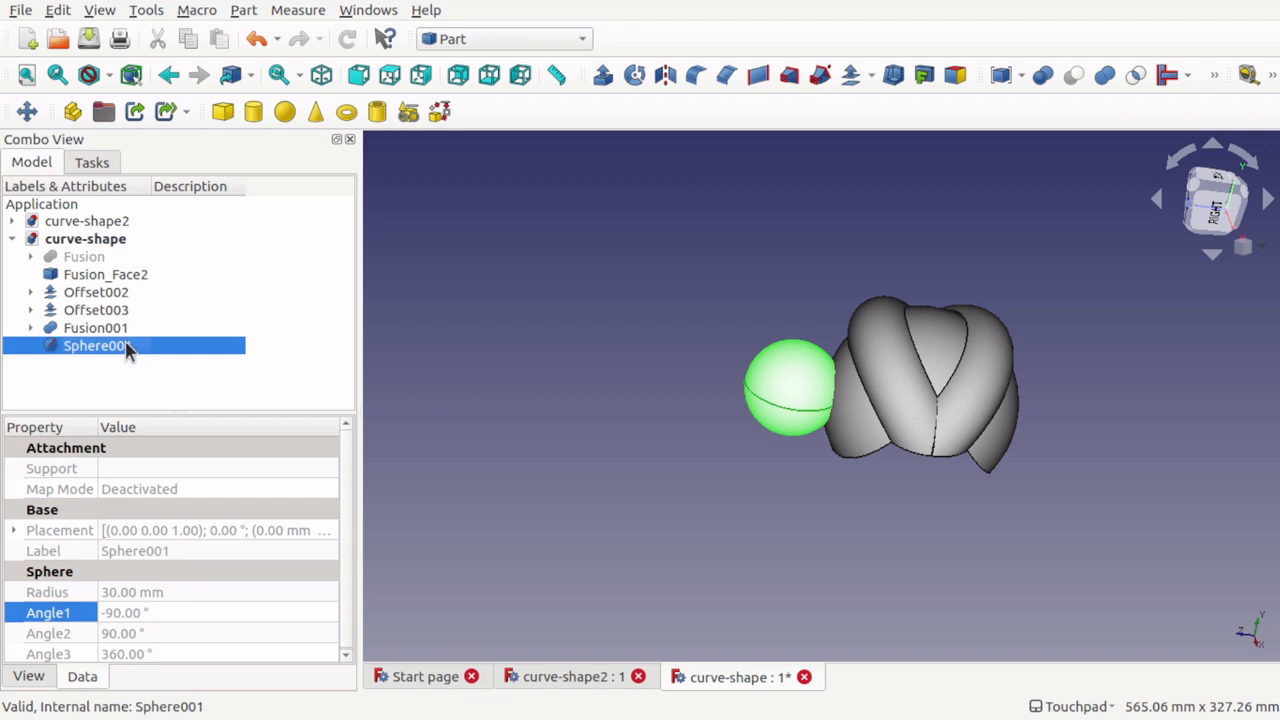
right_click(128, 347)
left_click(265, 61)
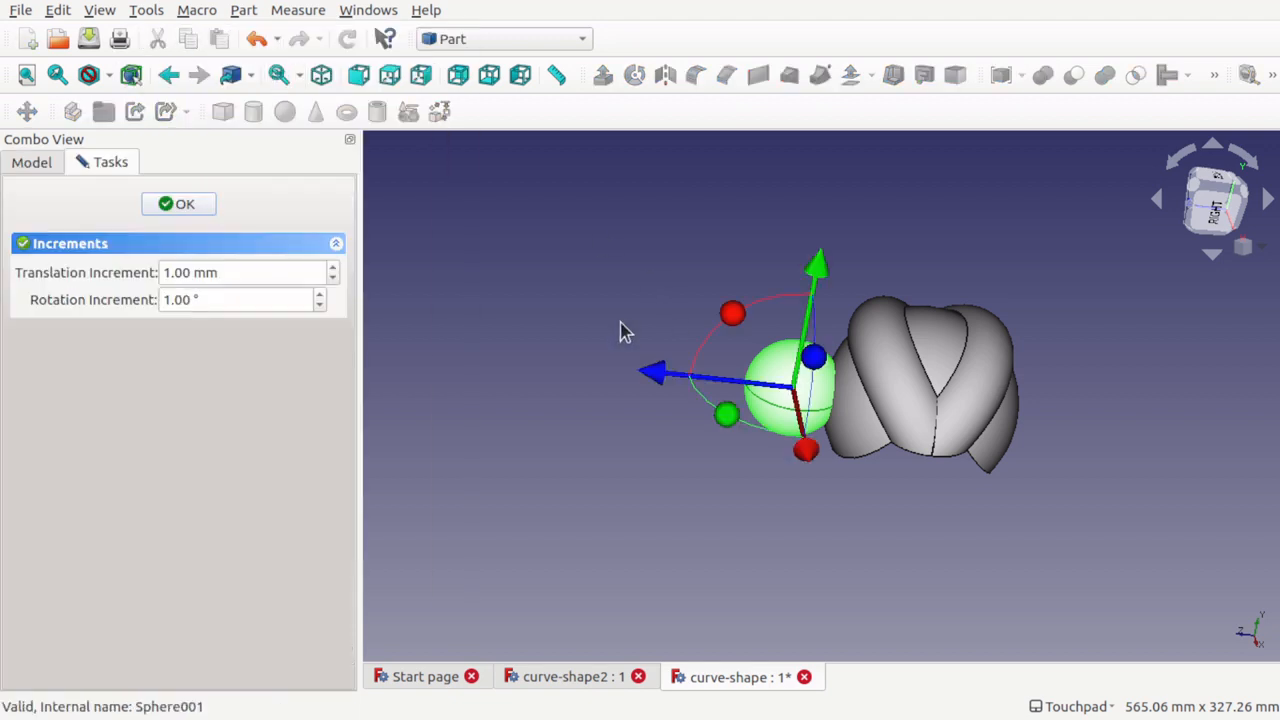
left_click_drag(670, 375, 716, 376)
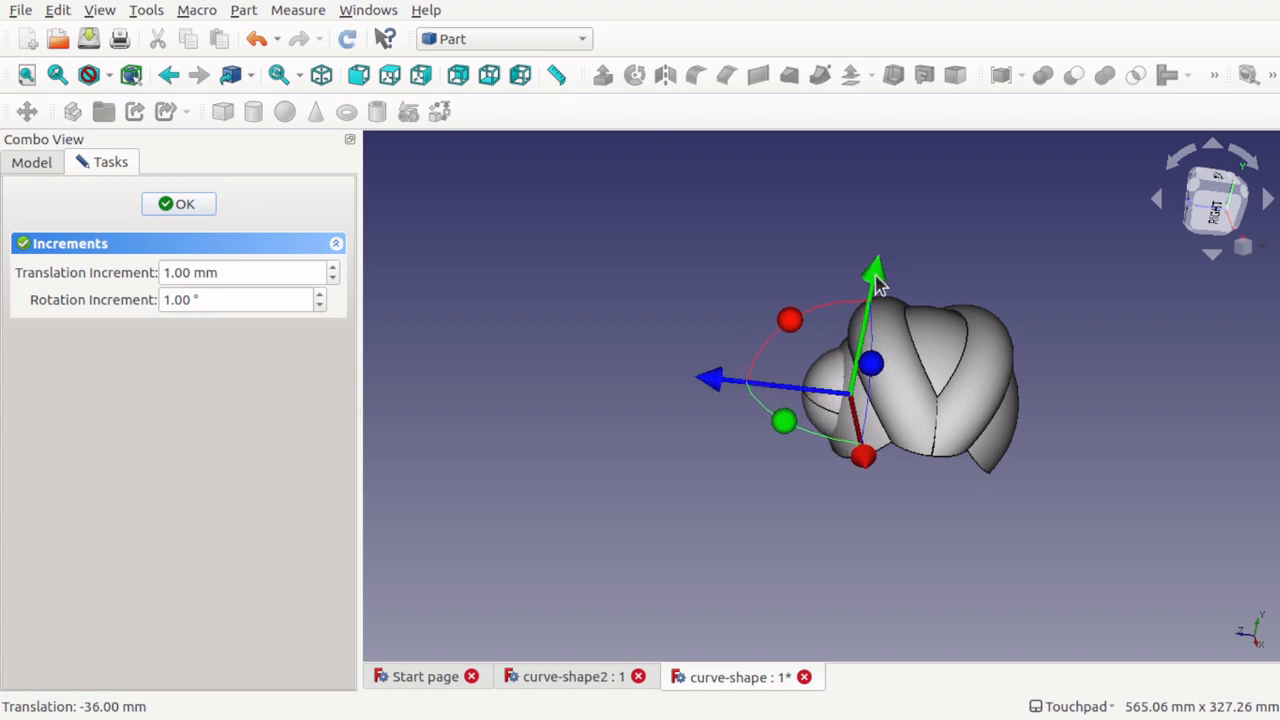
left_click_drag(876, 285, 884, 255)
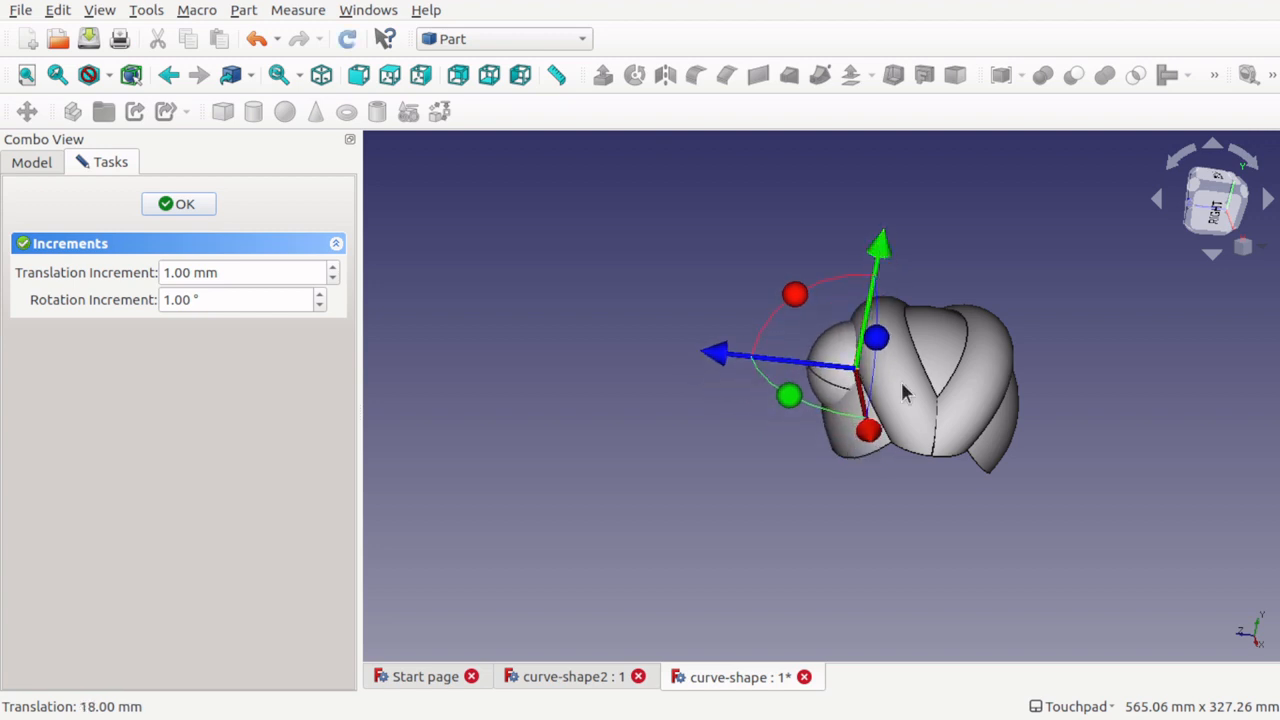
left_click(150, 203)
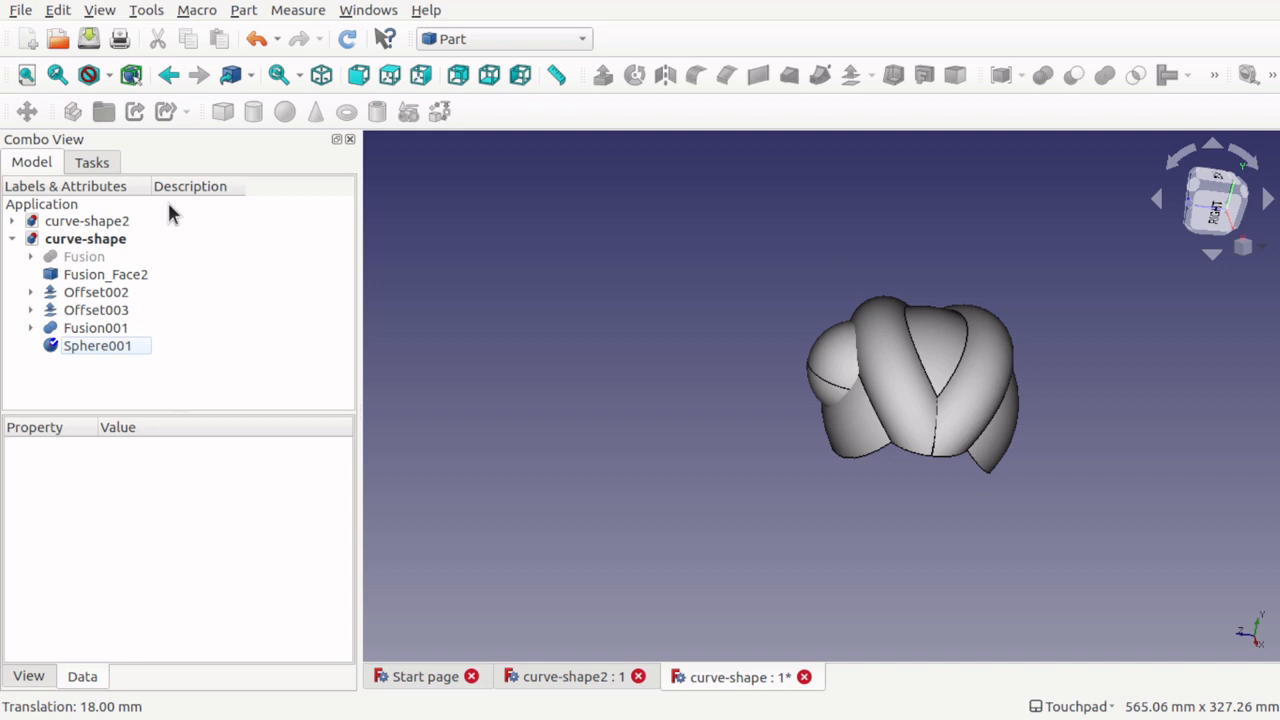
- Cut Sphere001 out of Fusion001 with a boolean difference and look at the round opening
left_click(97, 346)
left_click(84, 330)
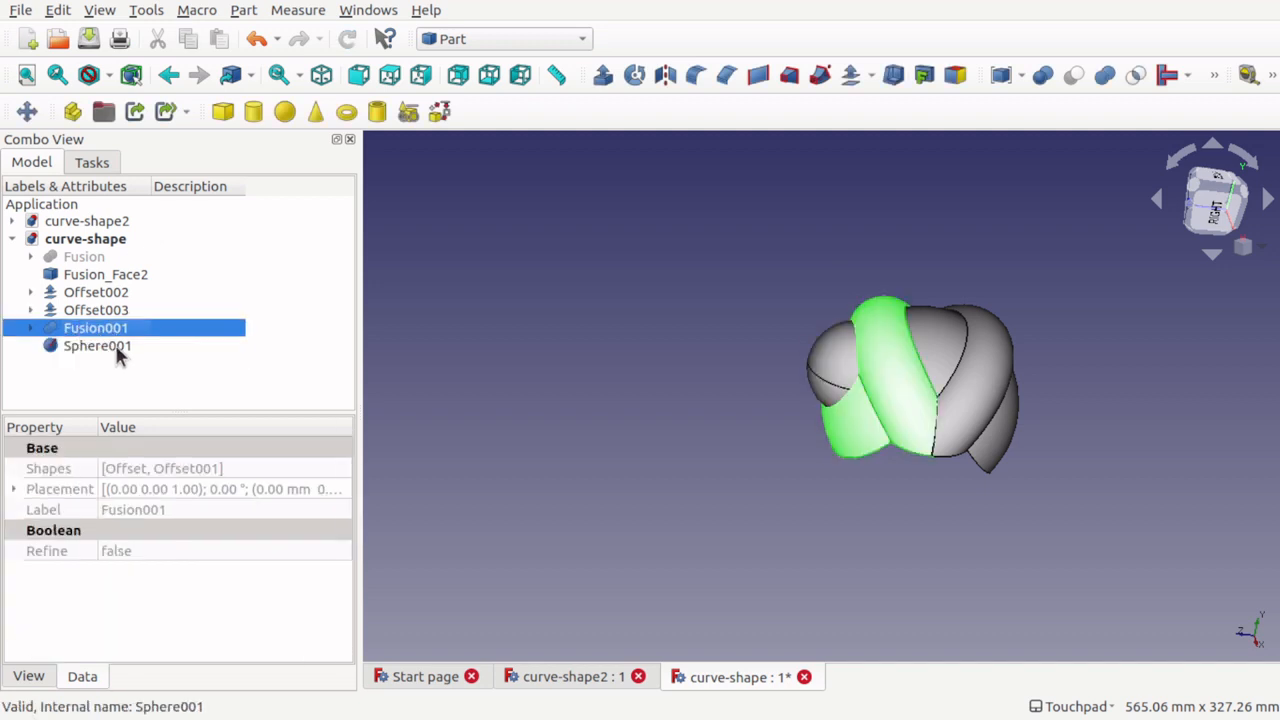
left_click(118, 344, "ctrl")
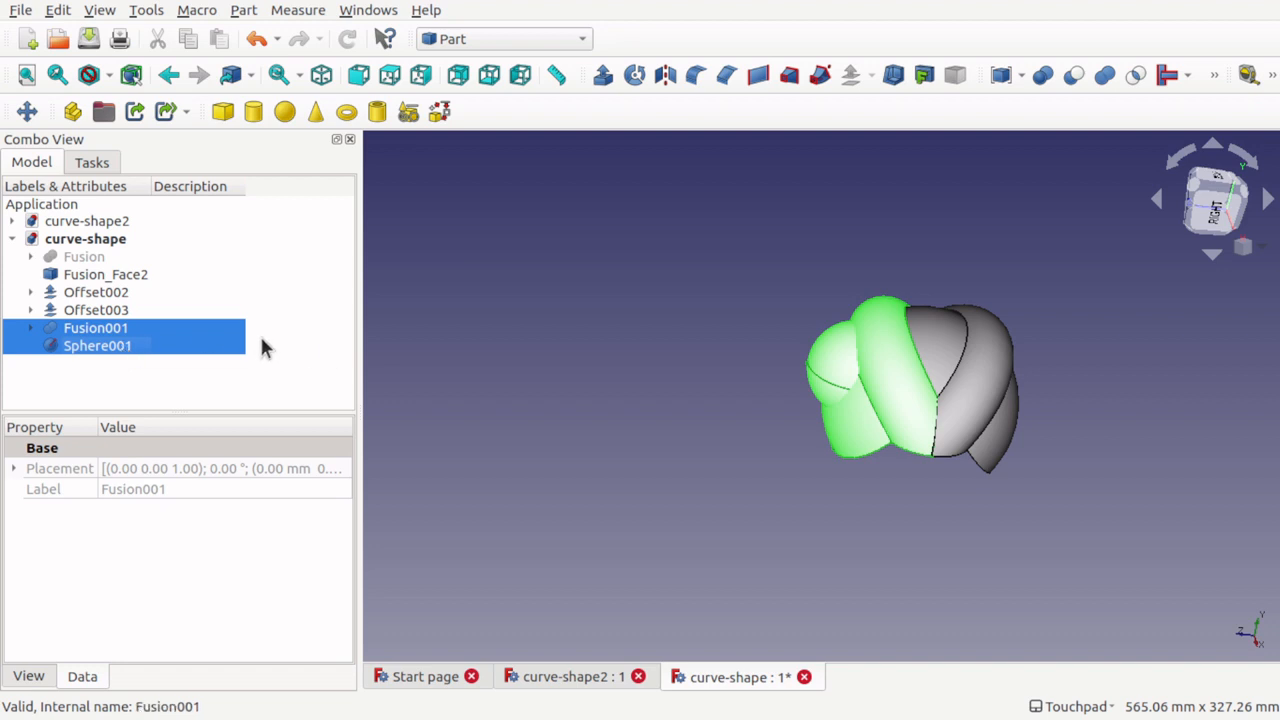
left_click(263, 346)
left_click(114, 330)
left_click(125, 355, "ctrl")
left_click(1073, 76)
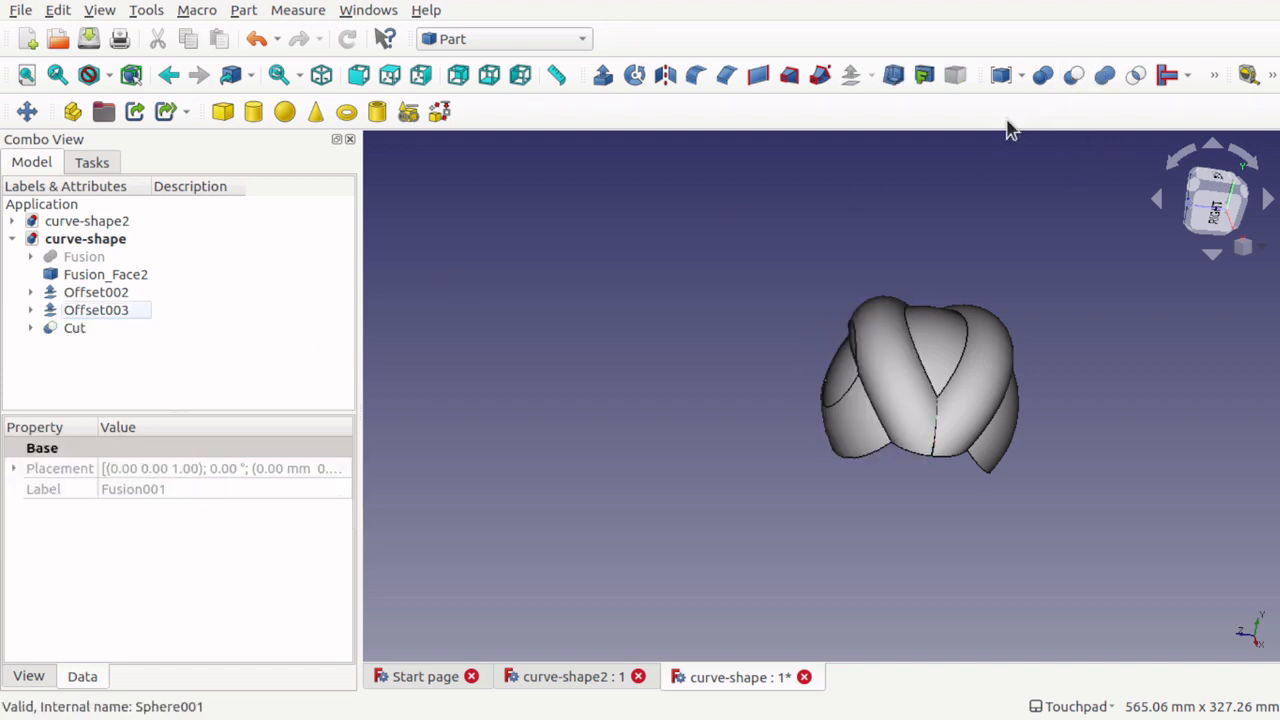
left_click_drag(771, 339, 957, 396, "alt")
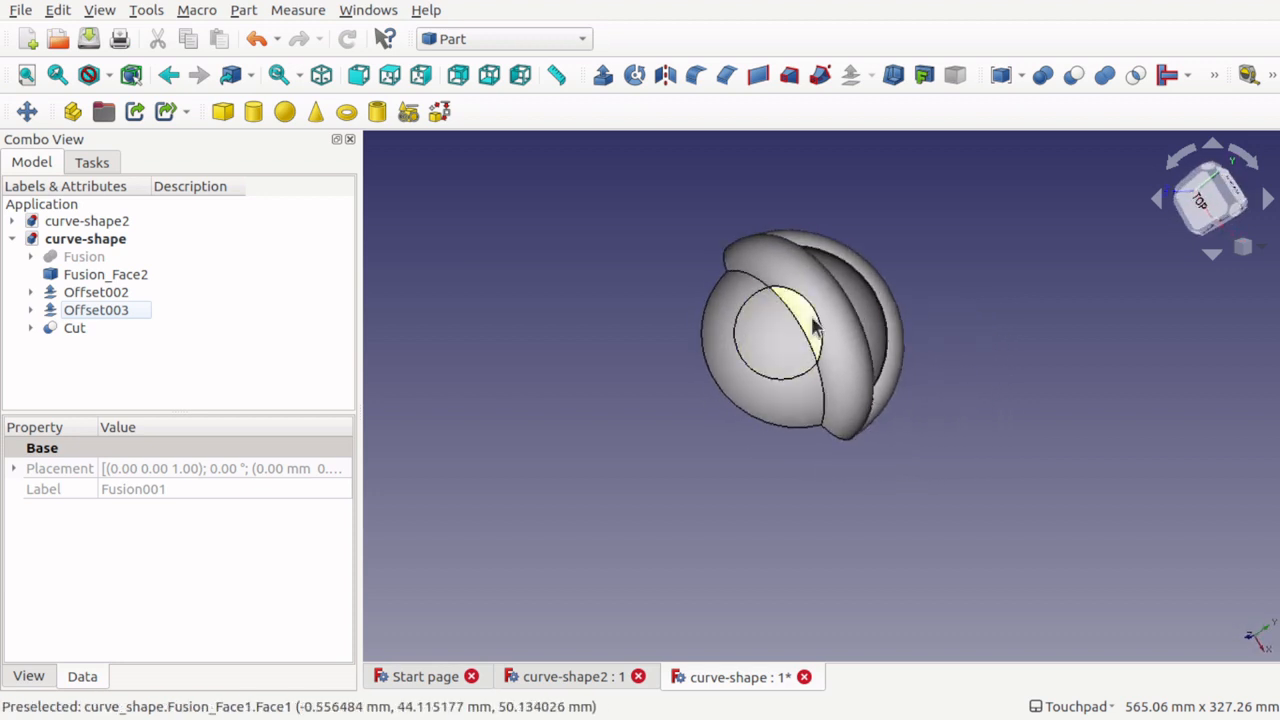
scroll(774, 323, "up", 3)
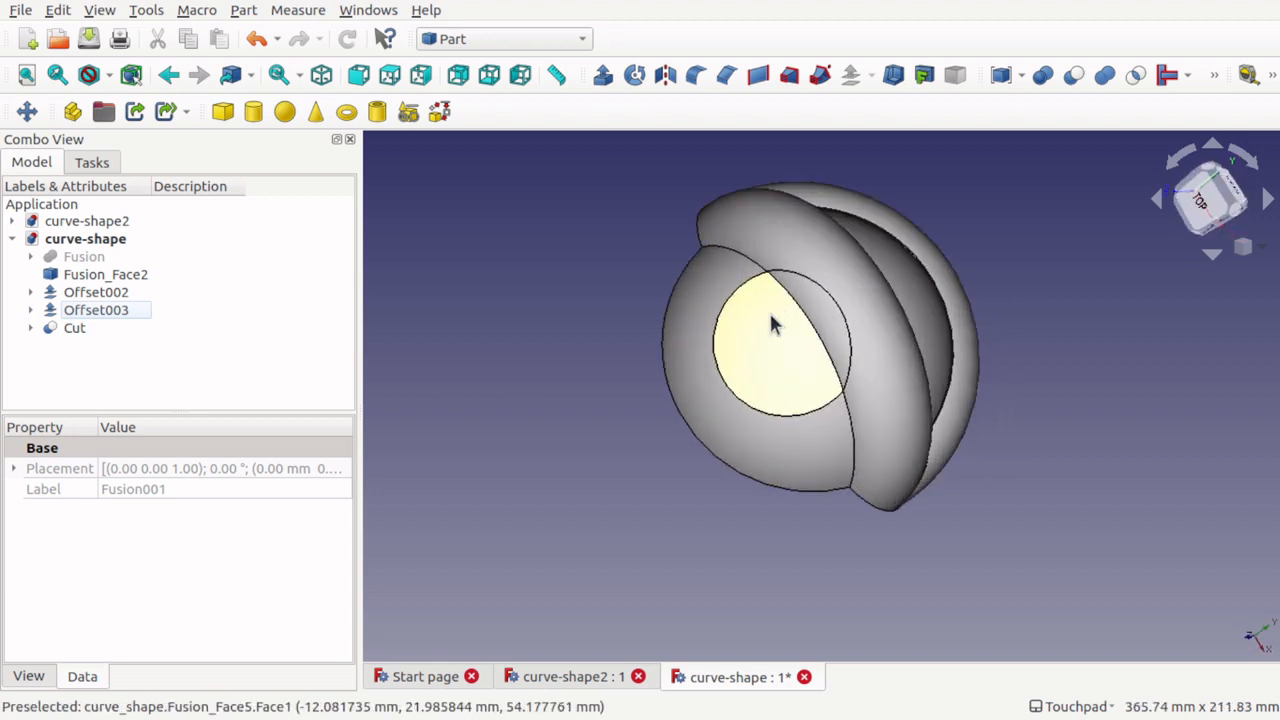
left_click_drag(774, 323, 820, 329, "alt")
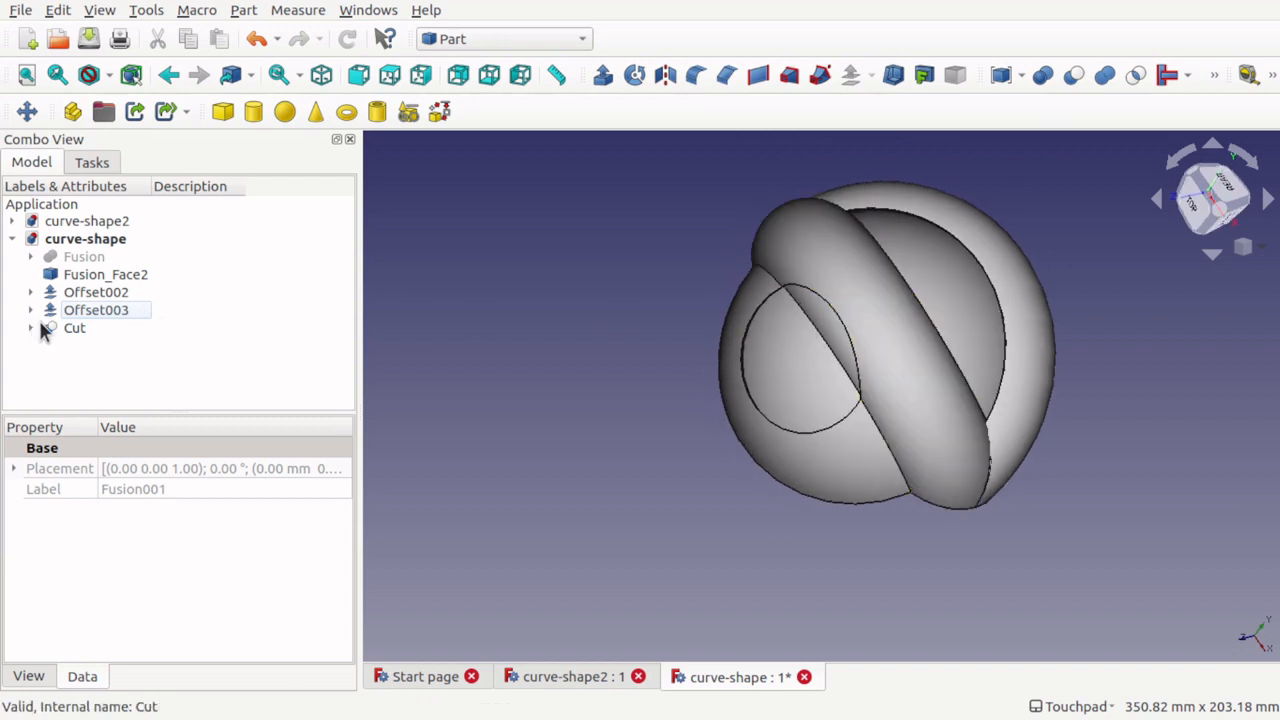
- Expand the Cut object down to its first offset and hide the source face Fusion_Face5 that covers the round opening
left_click(32, 329)
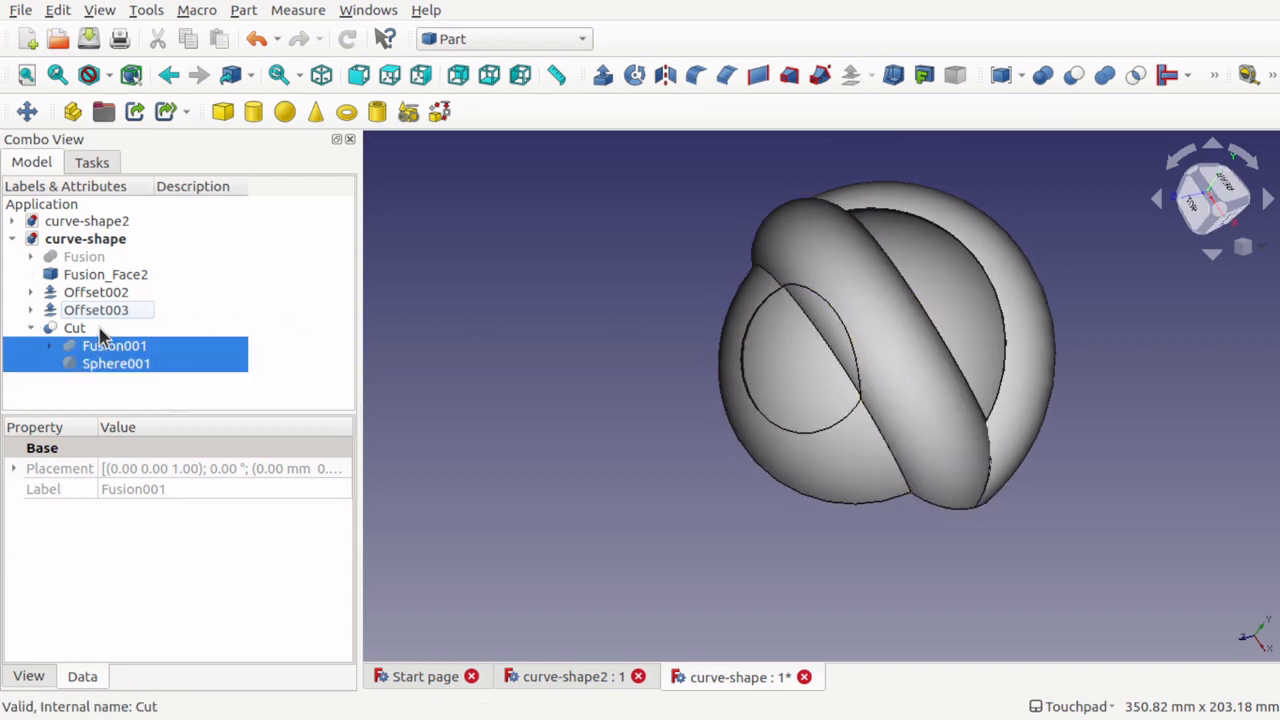
left_click(86, 328)
left_click(119, 349)
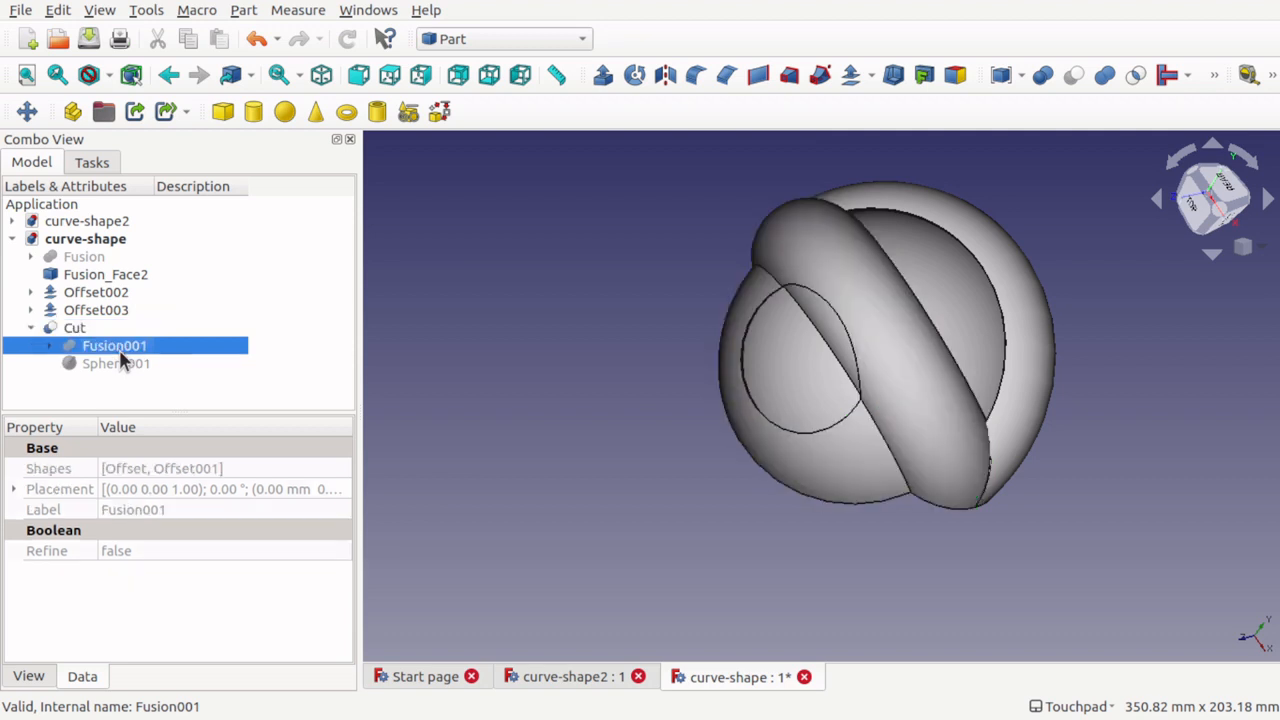
left_click(50, 347)
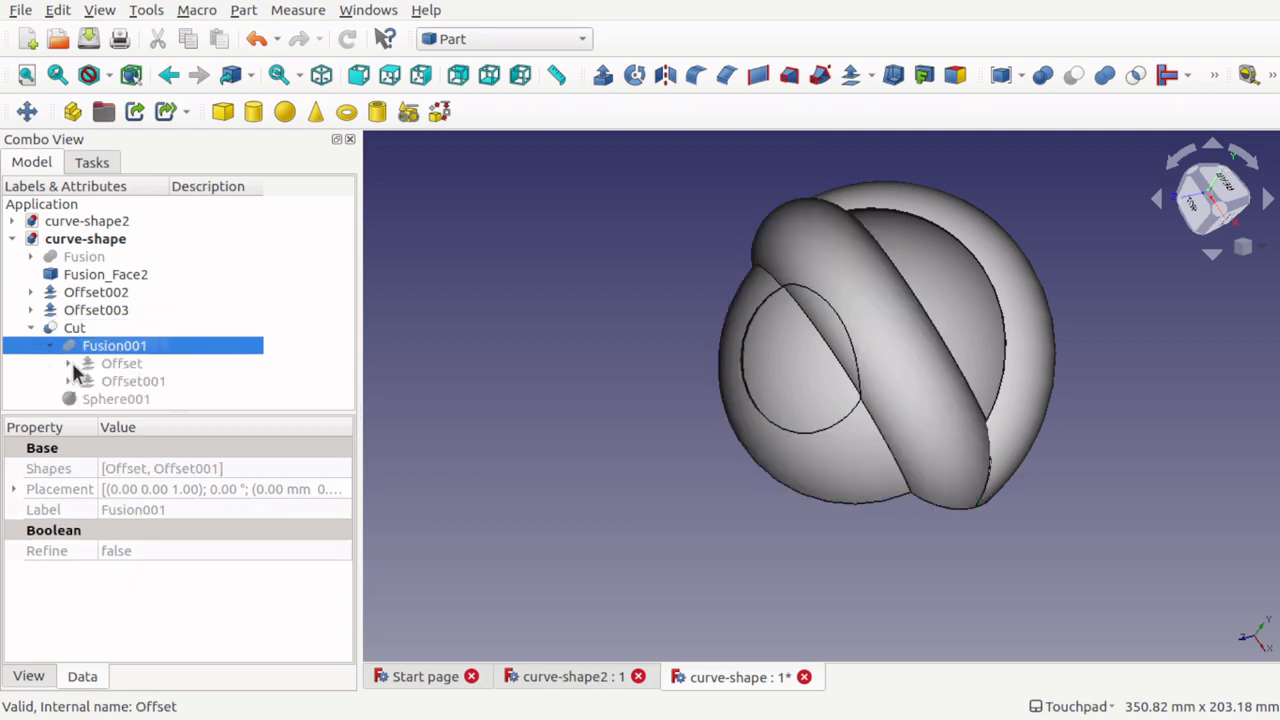
left_click(70, 365)
left_click(146, 384)
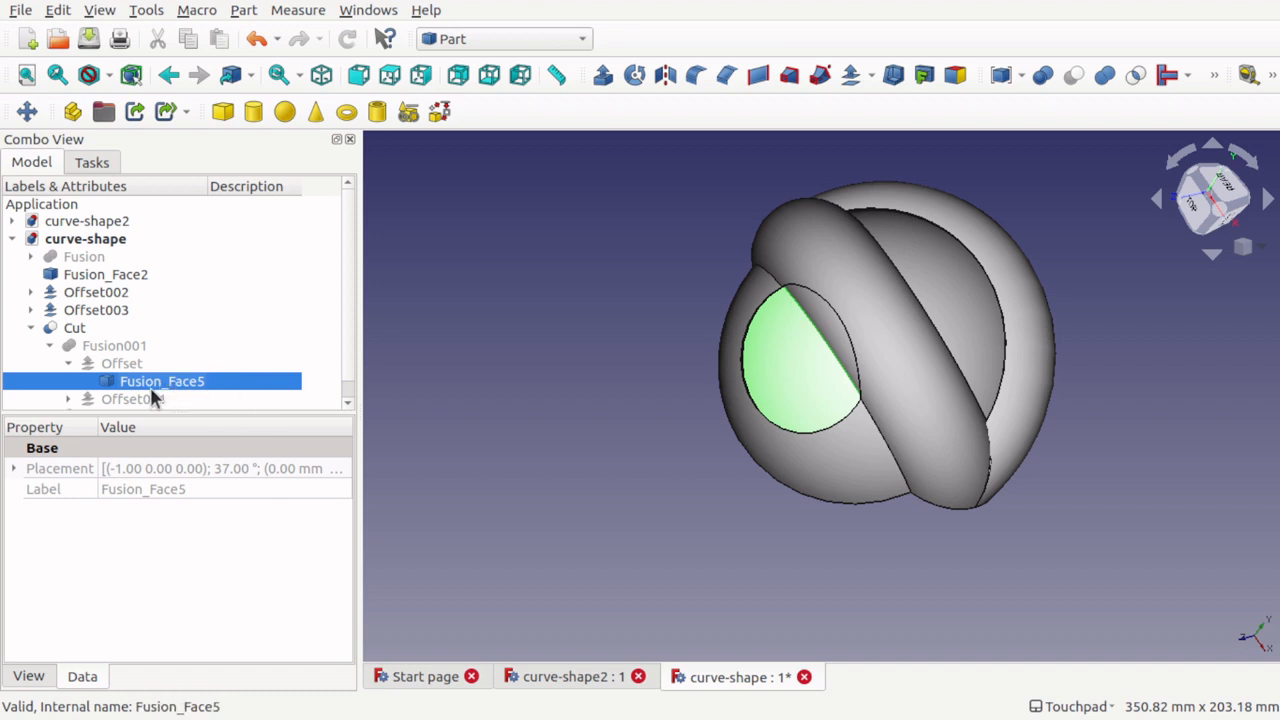
key("space")
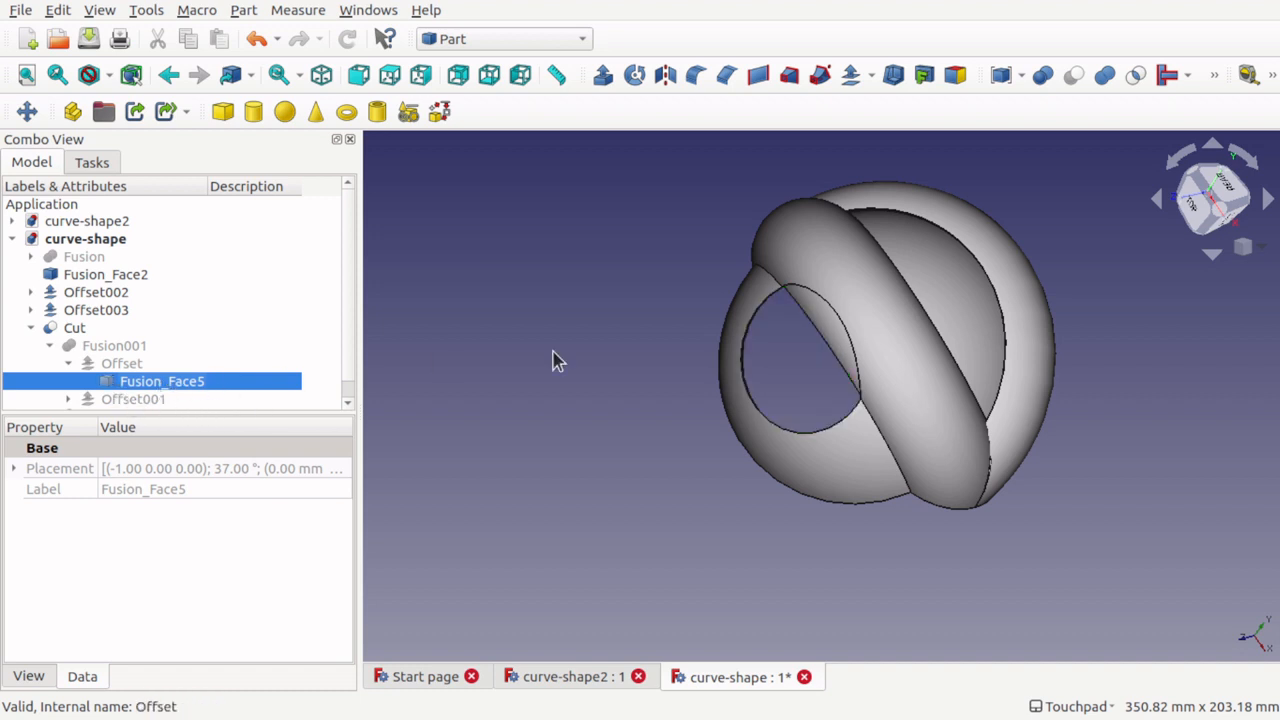
left_click_drag(690, 358, 718, 358, "alt")
left_click_drag(706, 359, 692, 359, "alt")
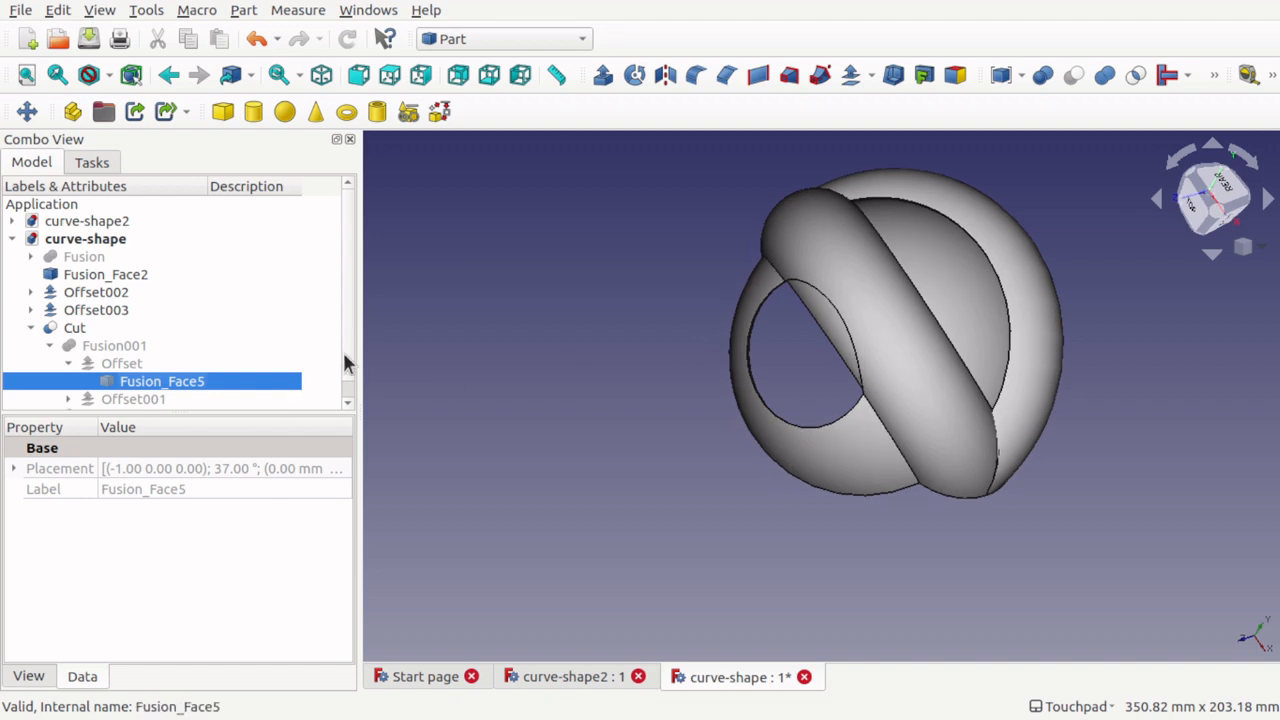
- Hide the source face Fusion_Face1 beneath Offset001 and inspect the cut shell from several sides
scroll(347, 341, "down", 1)
left_click(67, 384)
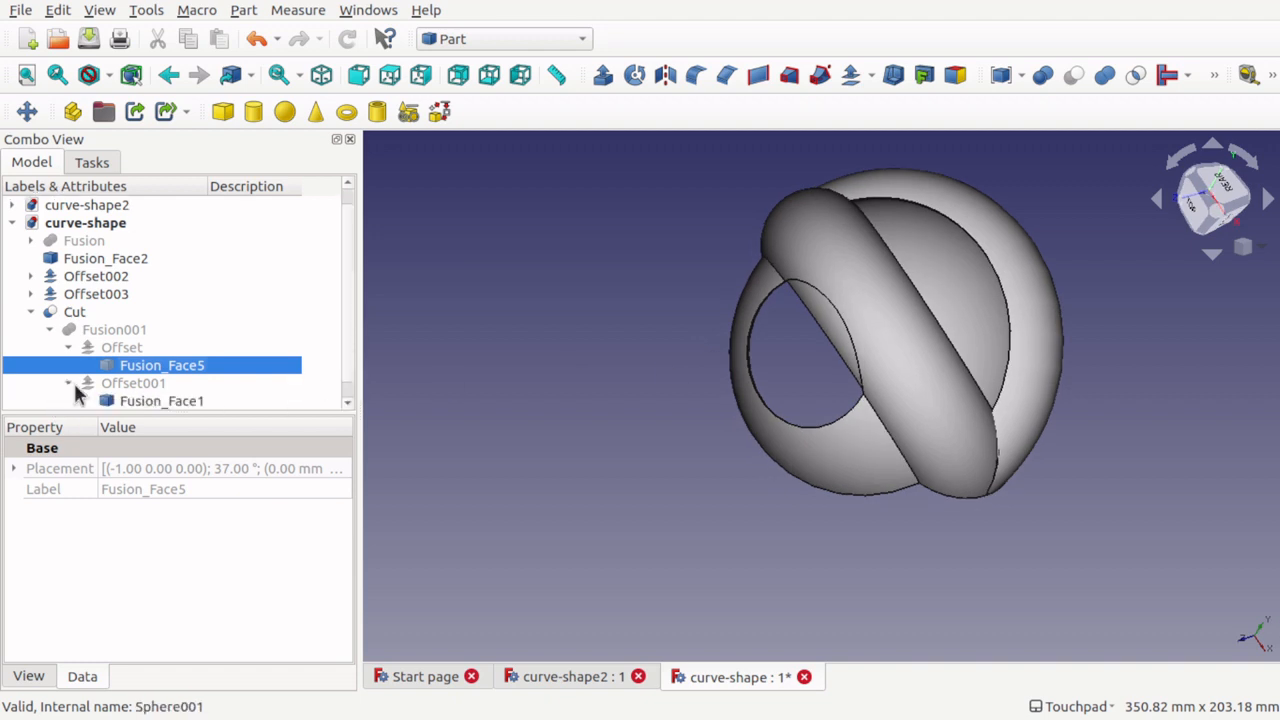
left_click(152, 406)
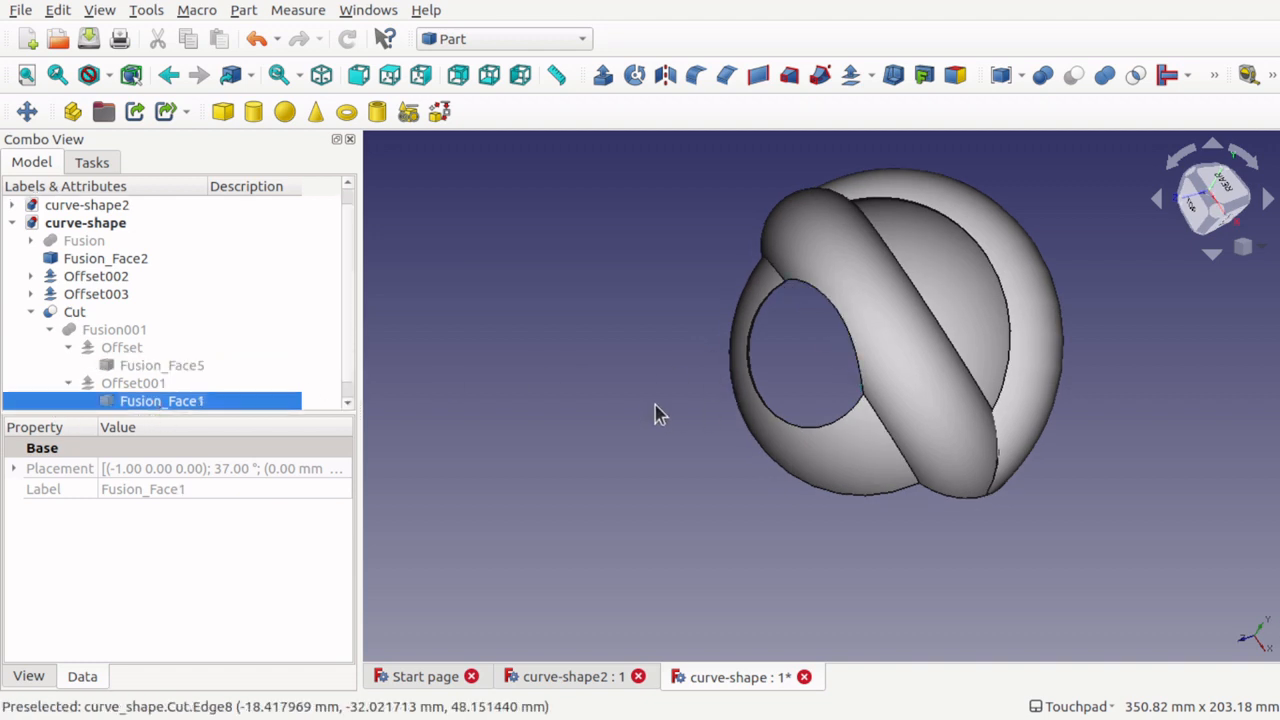
left_click_drag(672, 413, 425, 330, "alt")
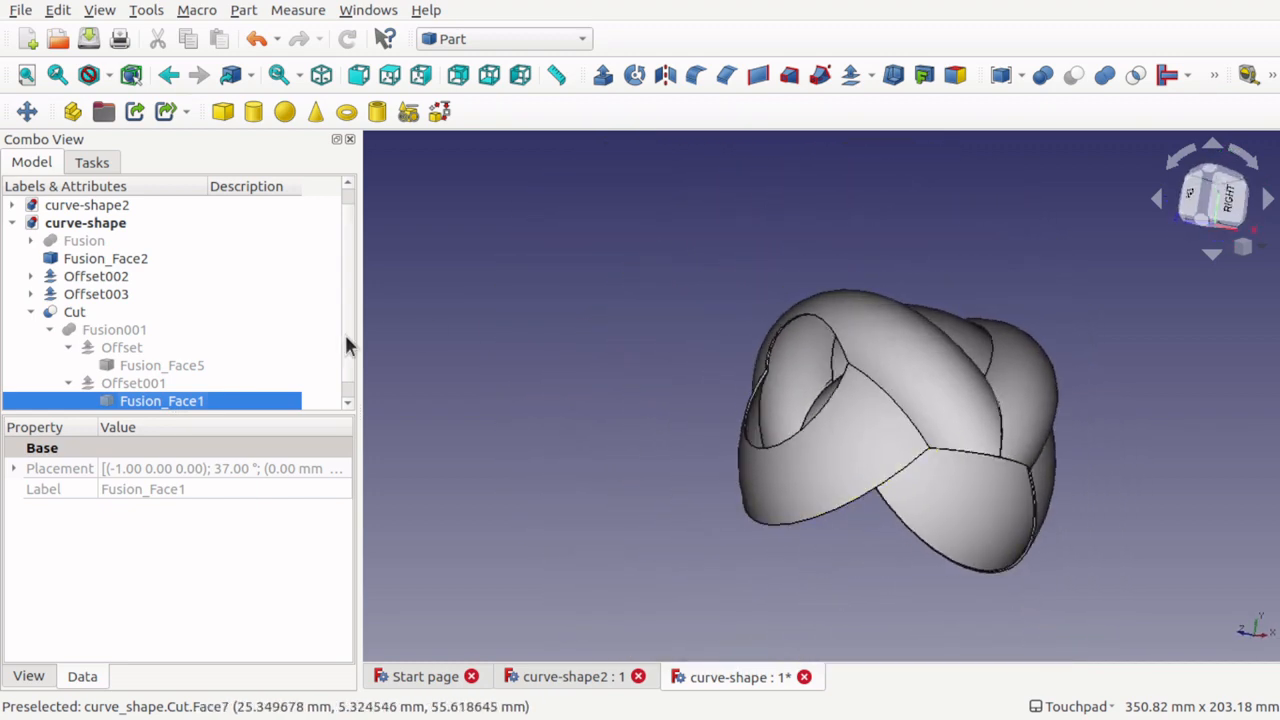
left_click(483, 373)
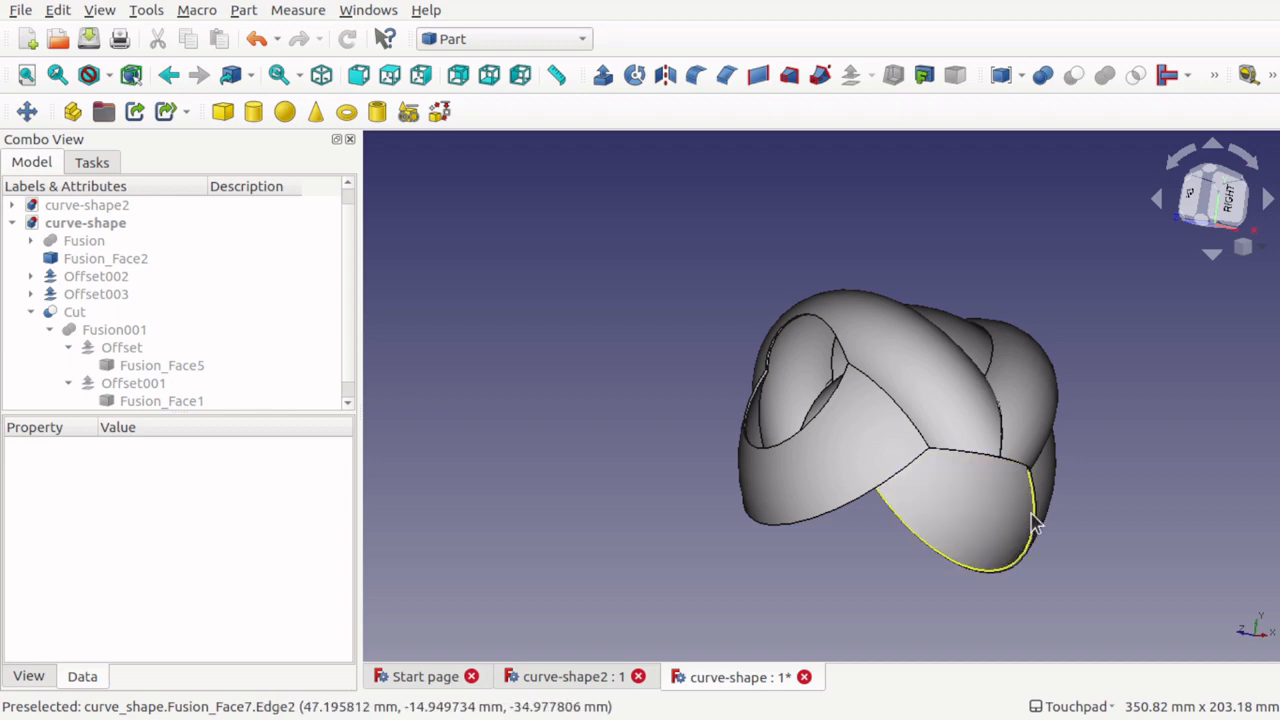
left_click_drag(1012, 500, 960, 520, "alt")
scroll(932, 384, "up", 2)
scroll(932, 384, "up", 2)
mouse_move(934, 380)
left_mouse_down("alt")
mouse_move(1006, 406)
mouse_move(925, 403)
left_mouse_up("alt")
scroll(924, 402, "down", 2)
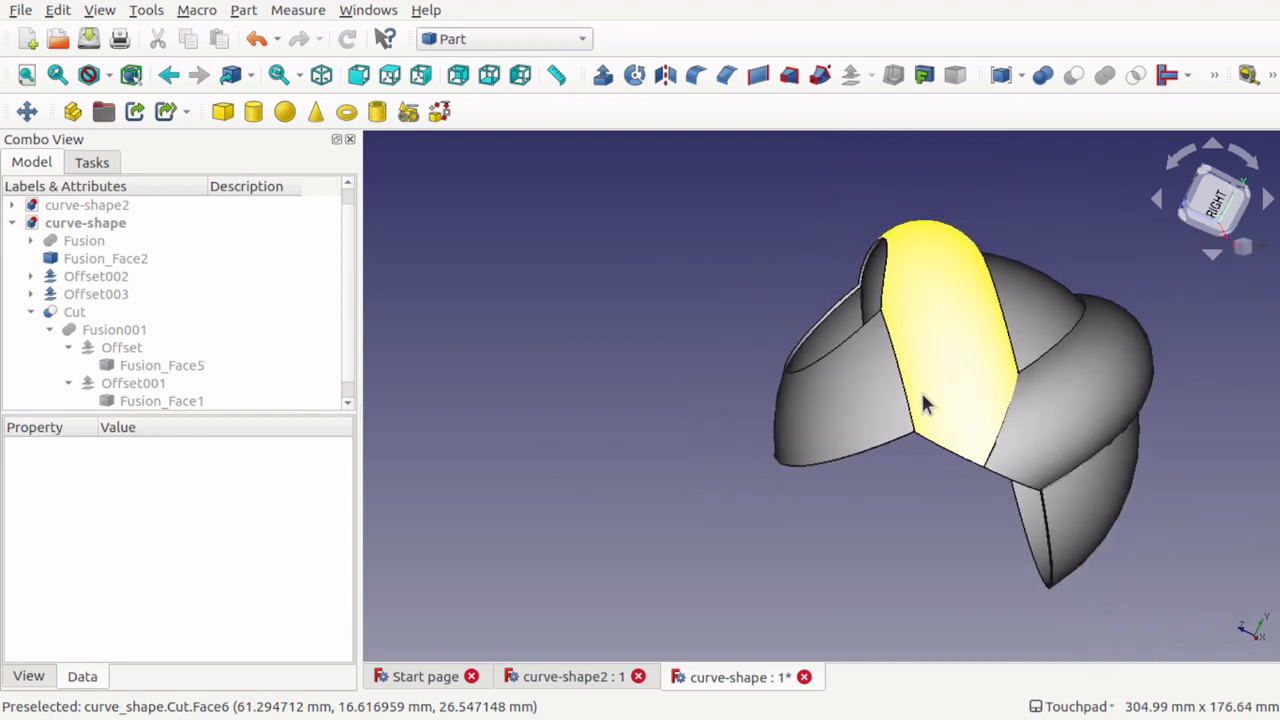
- Hide Cut, Offset003, Offset002 and Fusion_Face2, and show the original Fusion body again
left_click(35, 316)
left_click(30, 312)
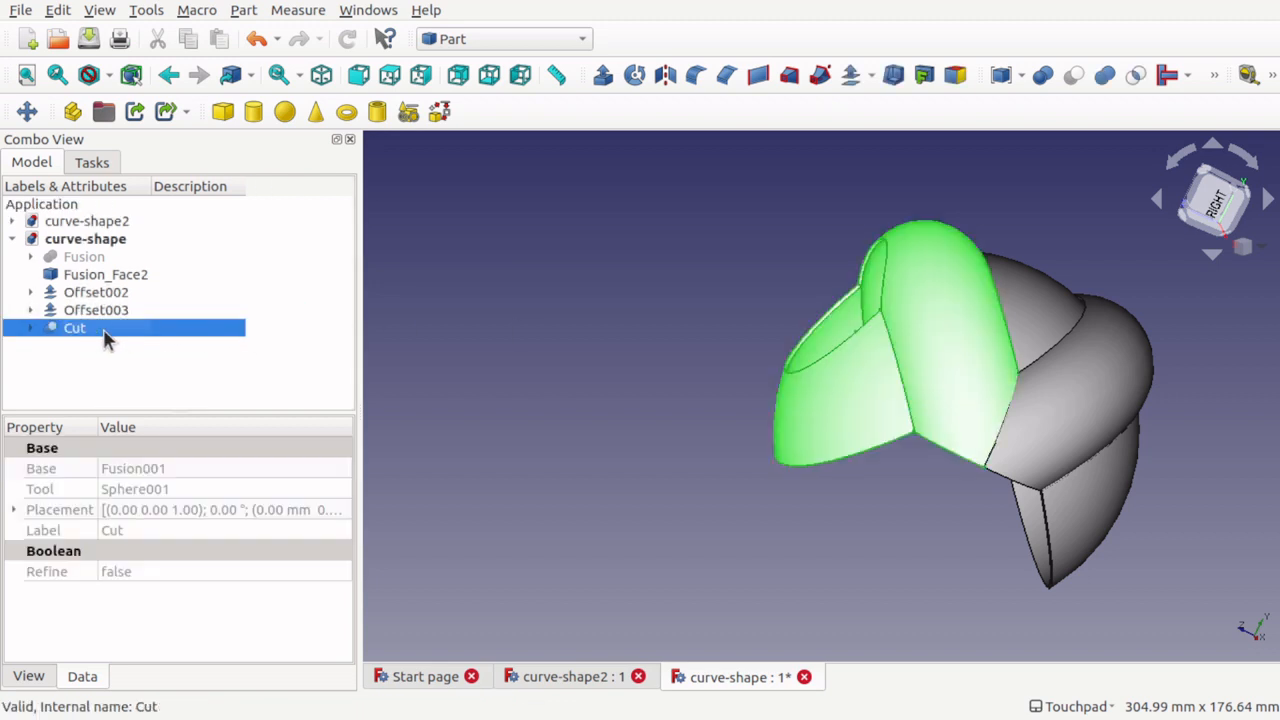
key("space")
left_click(64, 306)
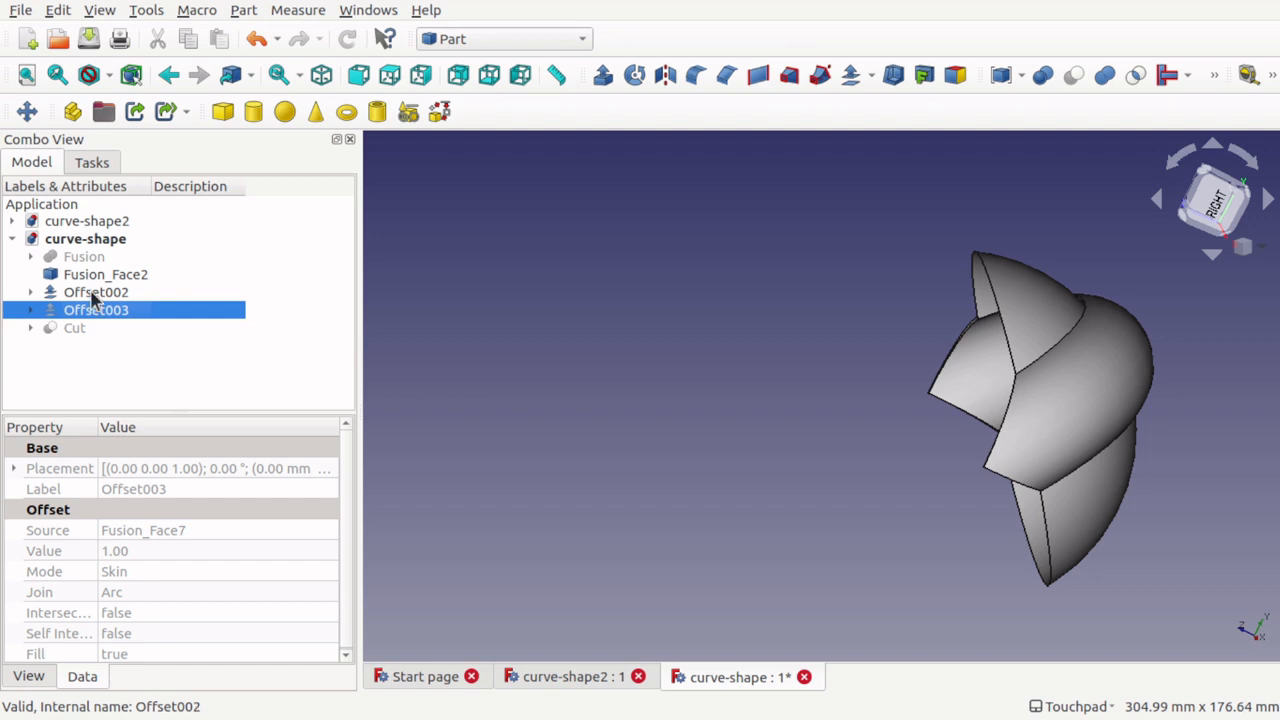
key("space")
left_click(130, 293)
key("space")
left_click(118, 276)
key("space")
left_click(62, 257)
key("space")
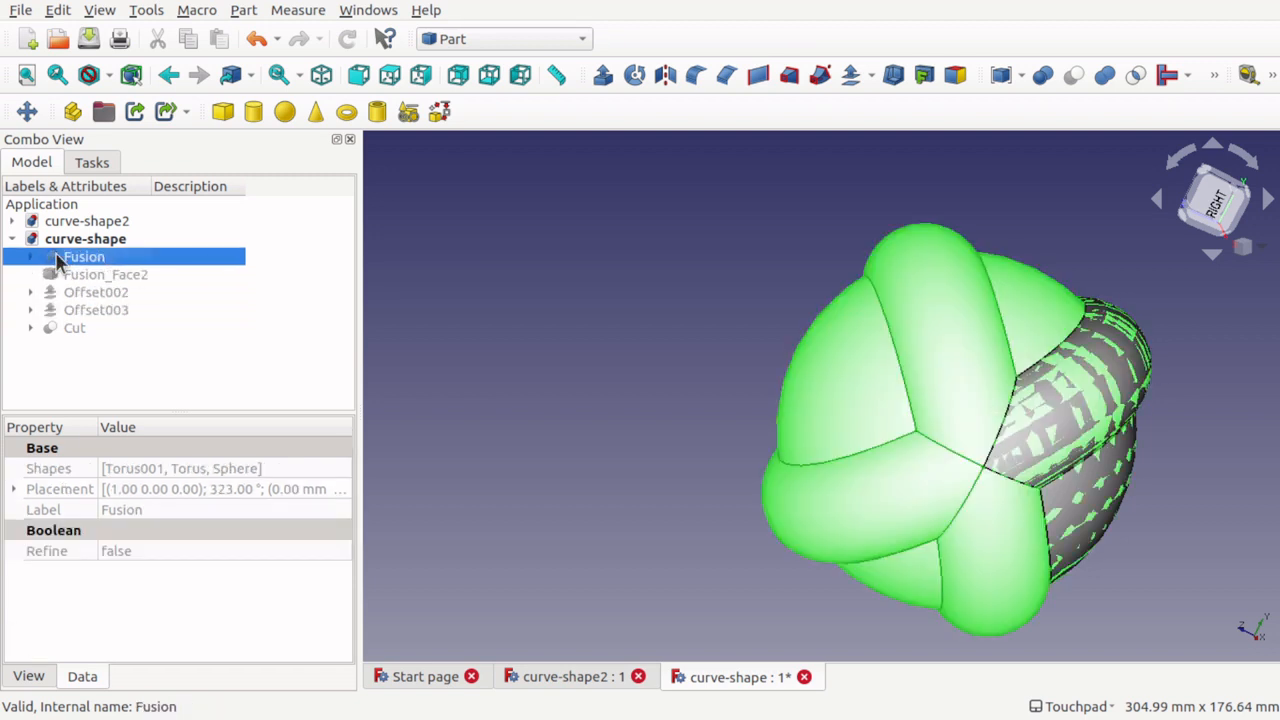
- Transform the Fusion body 54 mm along its Z axis and -80 mm along its Y axis, clear of the leftover faces
right_click(110, 258)
left_click(180, 36)
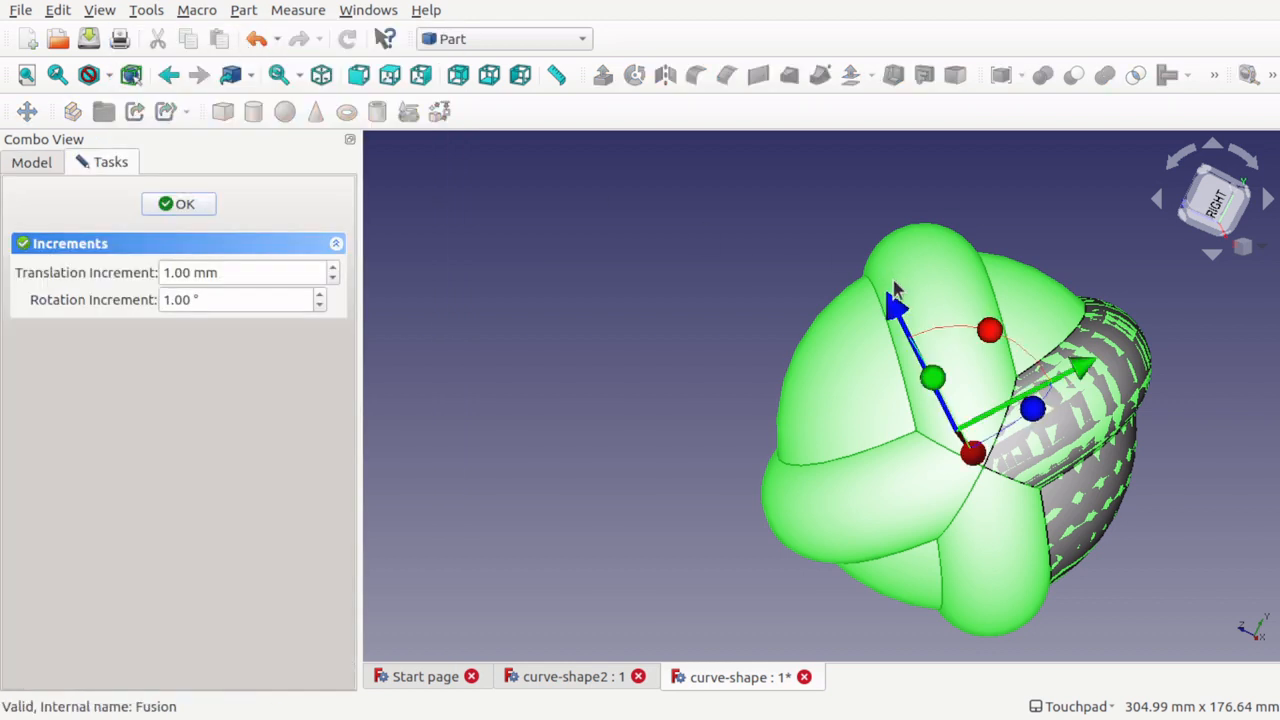
left_click_drag(895, 320, 855, 230)
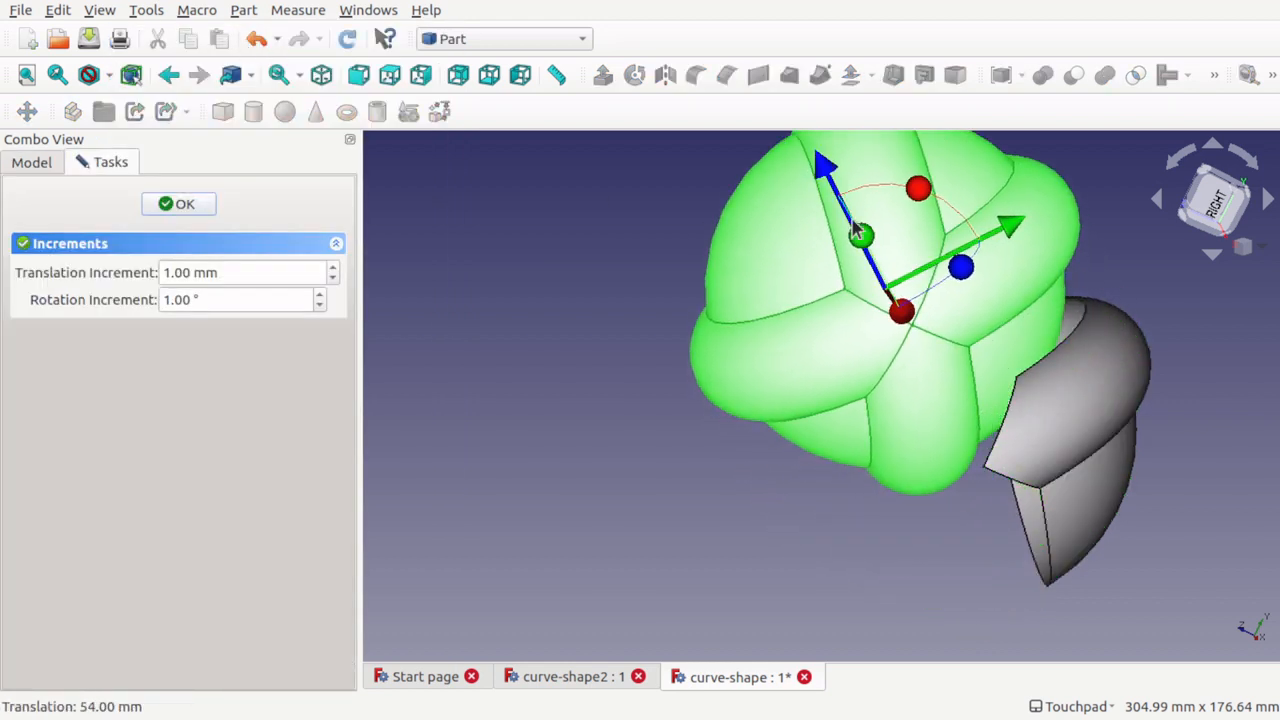
left_click_drag(1003, 240, 770, 296)
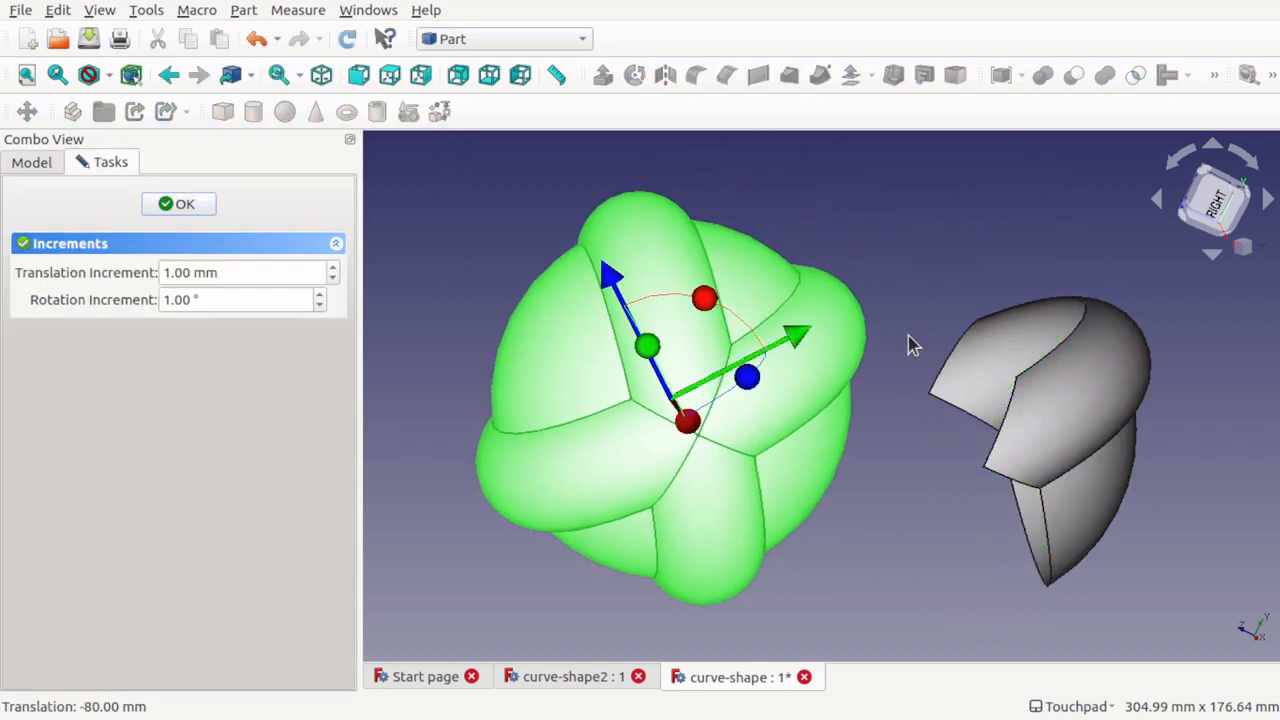
left_click(172, 204)
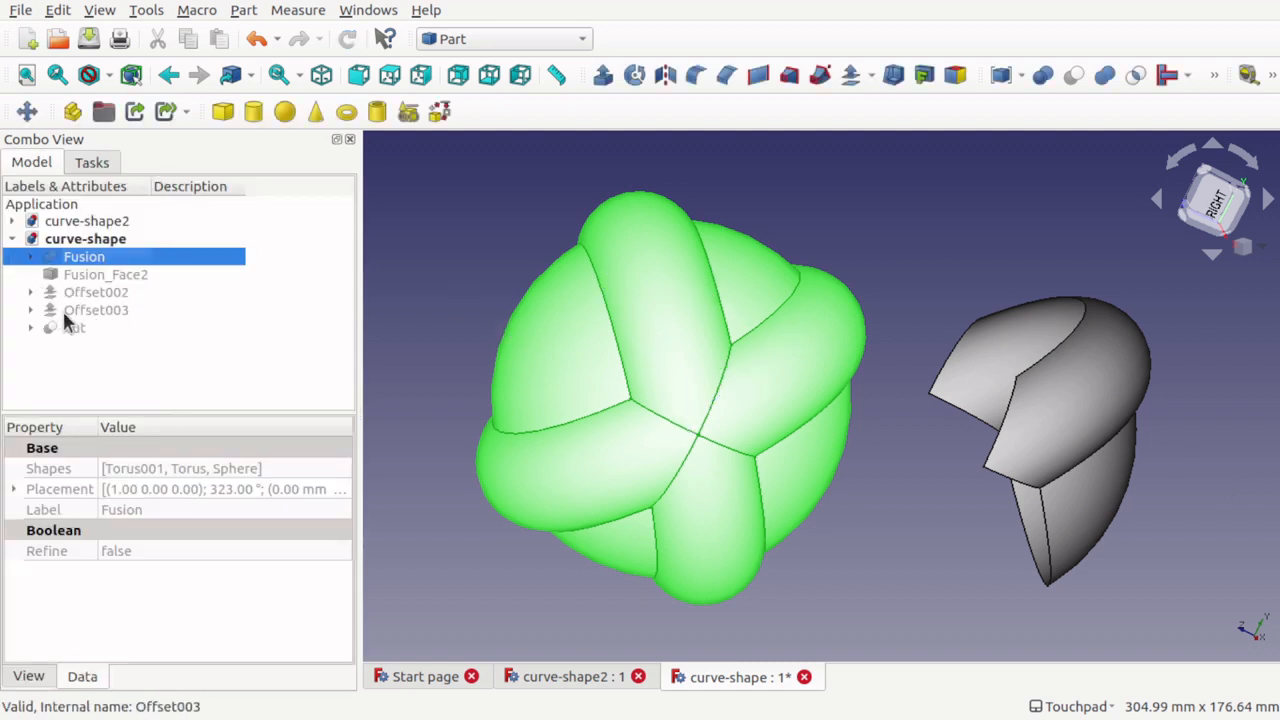
- Hide the leftover source faces Fusion_Face3 under Offset002 and Fusion_Face7 under Offset003
left_click(31, 292)
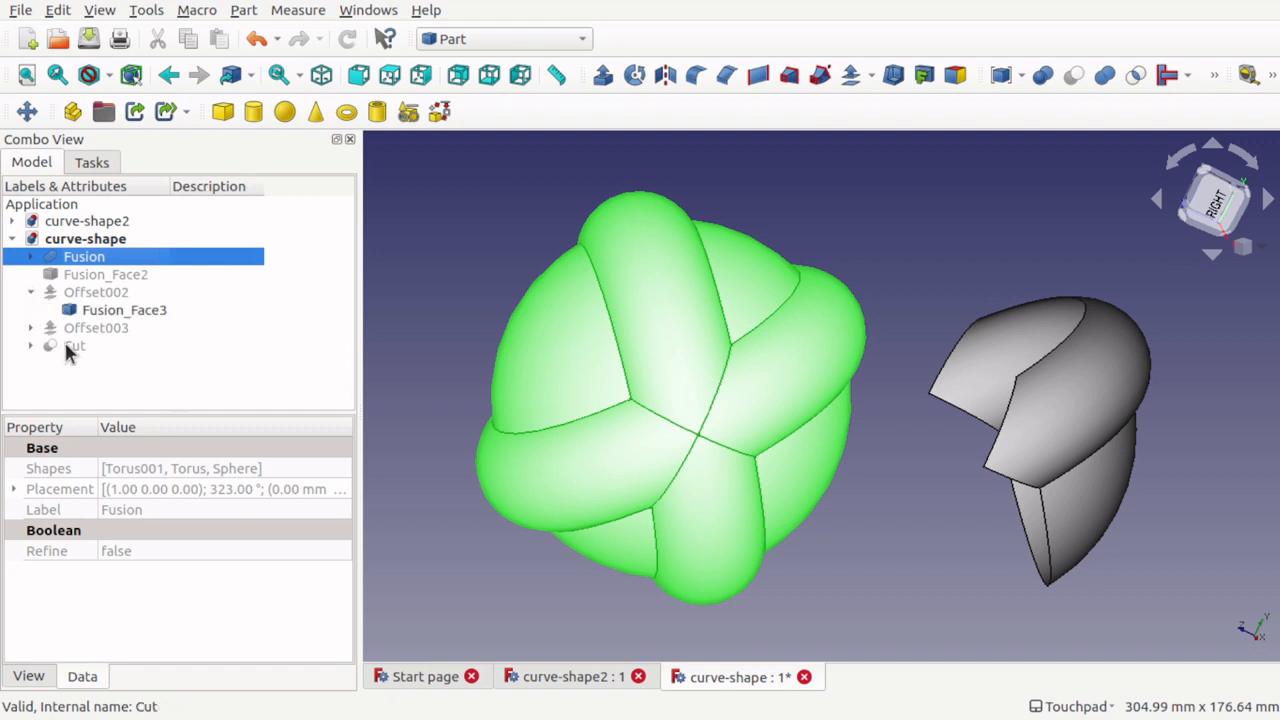
left_click(72, 310)
left_click(31, 328)
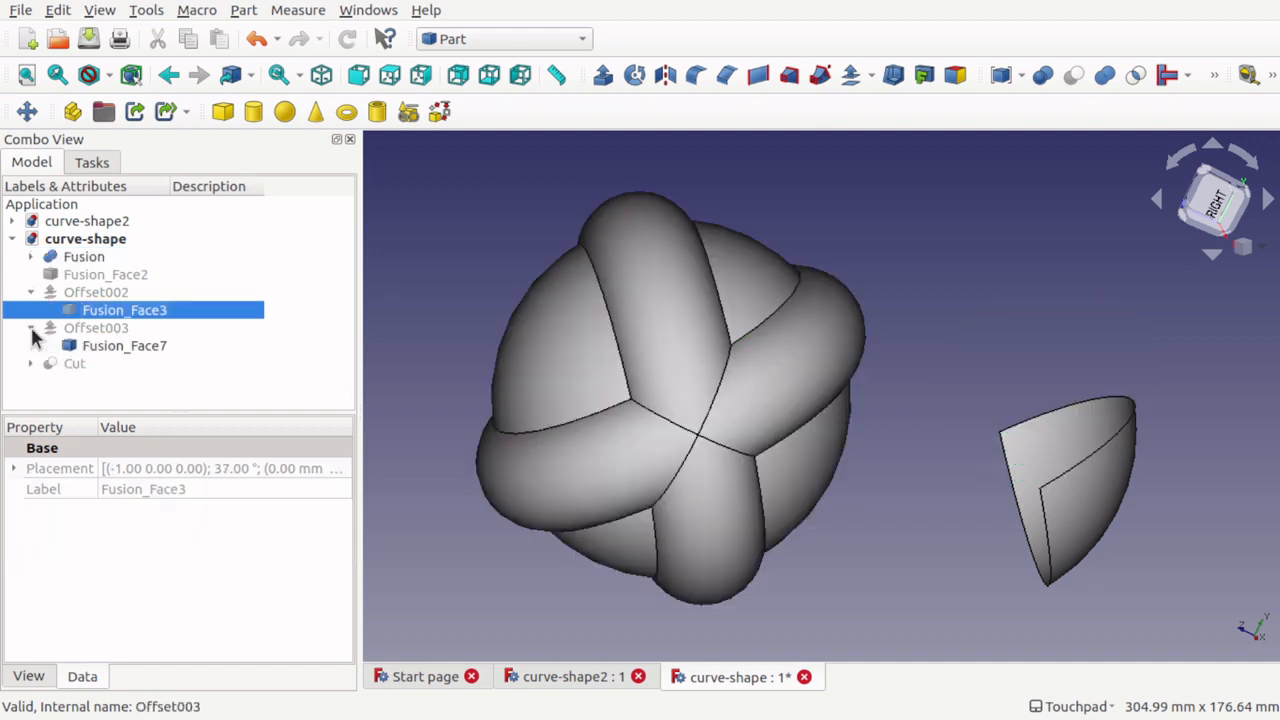
left_click(90, 345)
key("space")
left_click(31, 292)
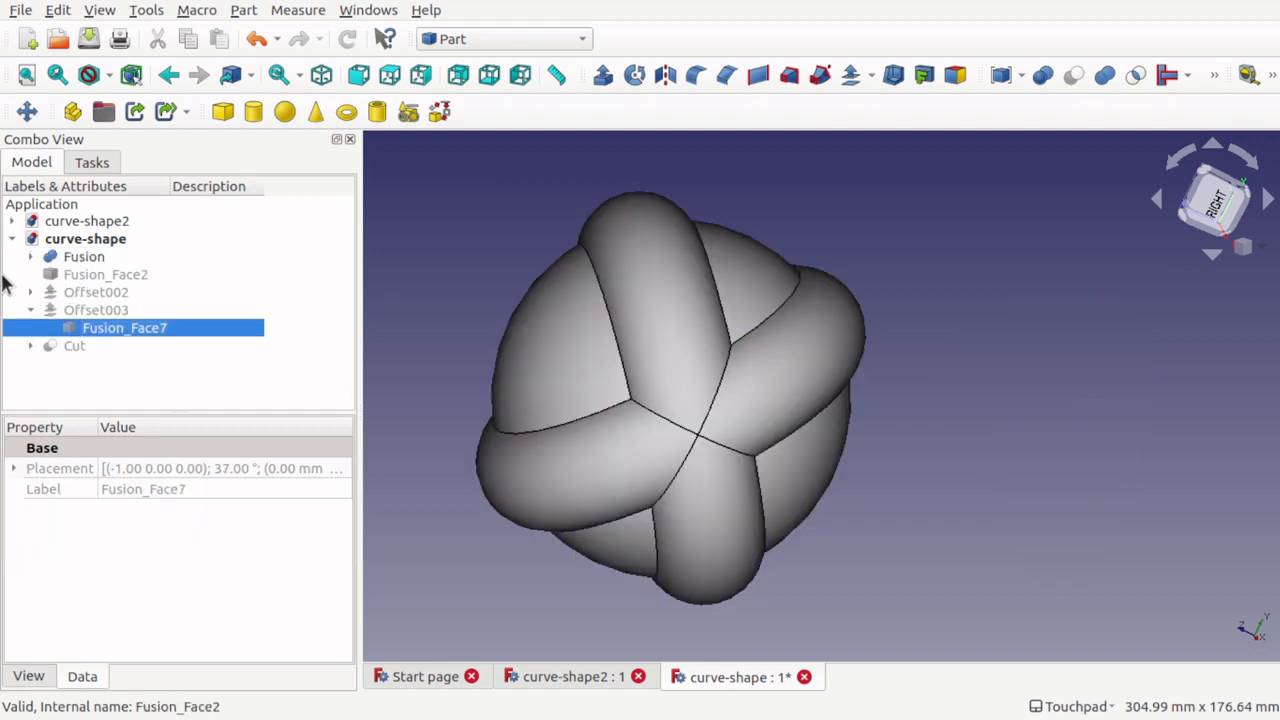
left_click(86, 273)
- In the Curves workbench, make a parametric solid from five adjoining faces across the upper half of the Fusion body
left_click(74, 258)
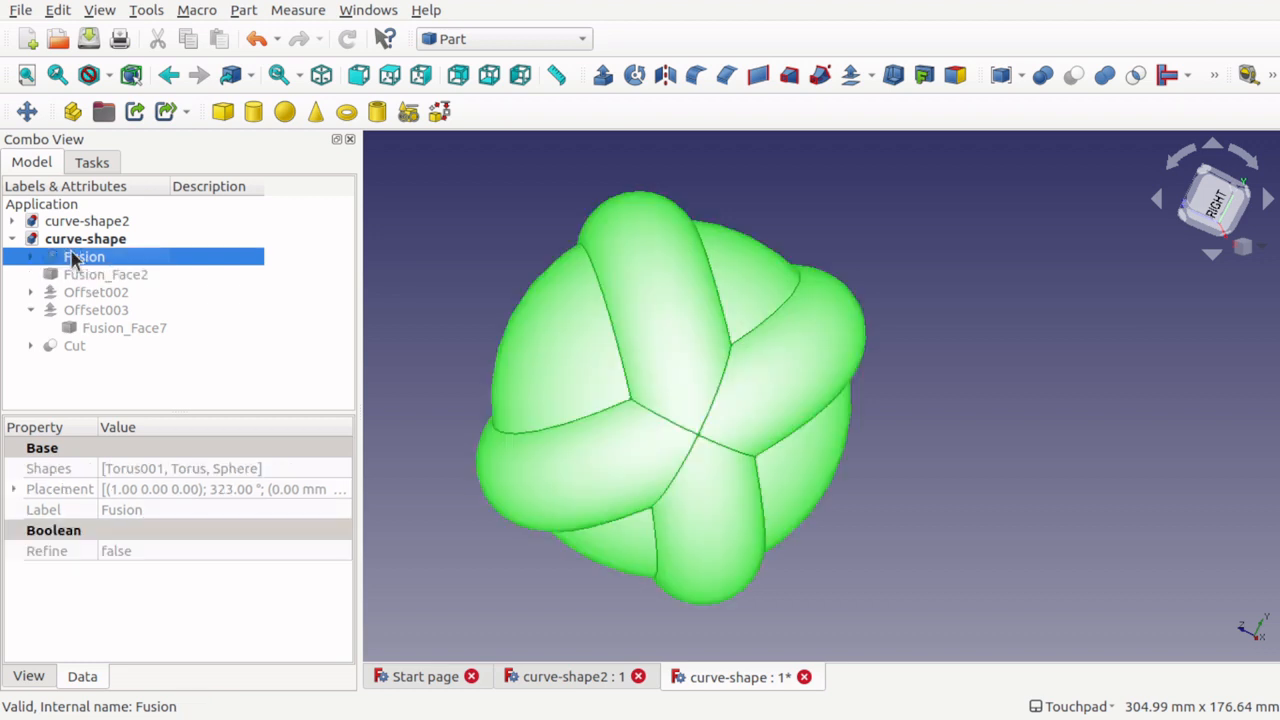
left_click(505, 38)
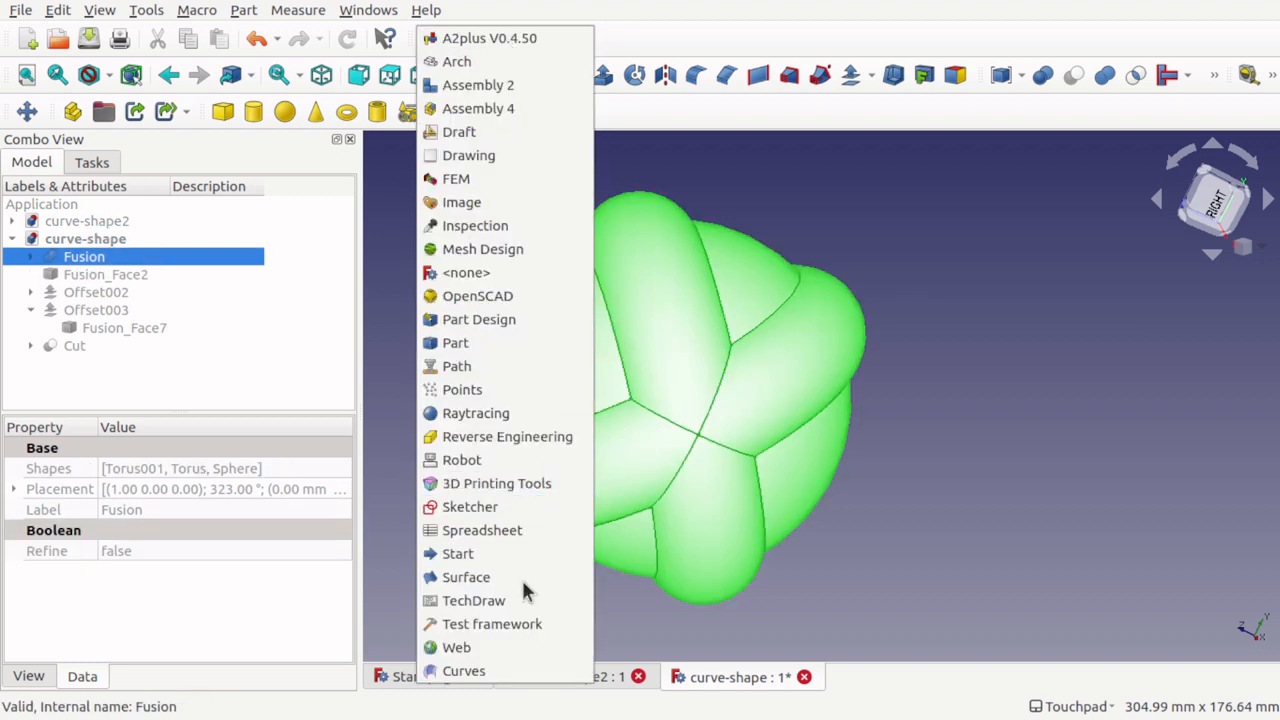
left_click(524, 670)
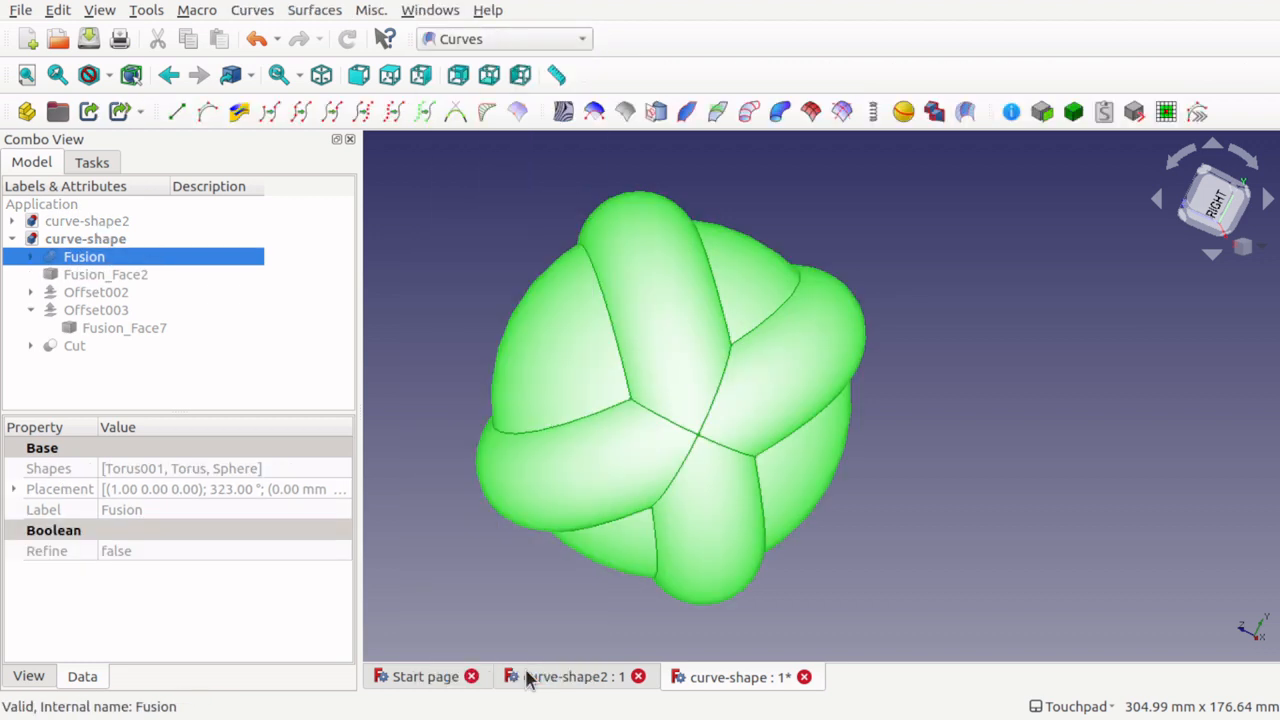
left_click(928, 508)
left_click(597, 355)
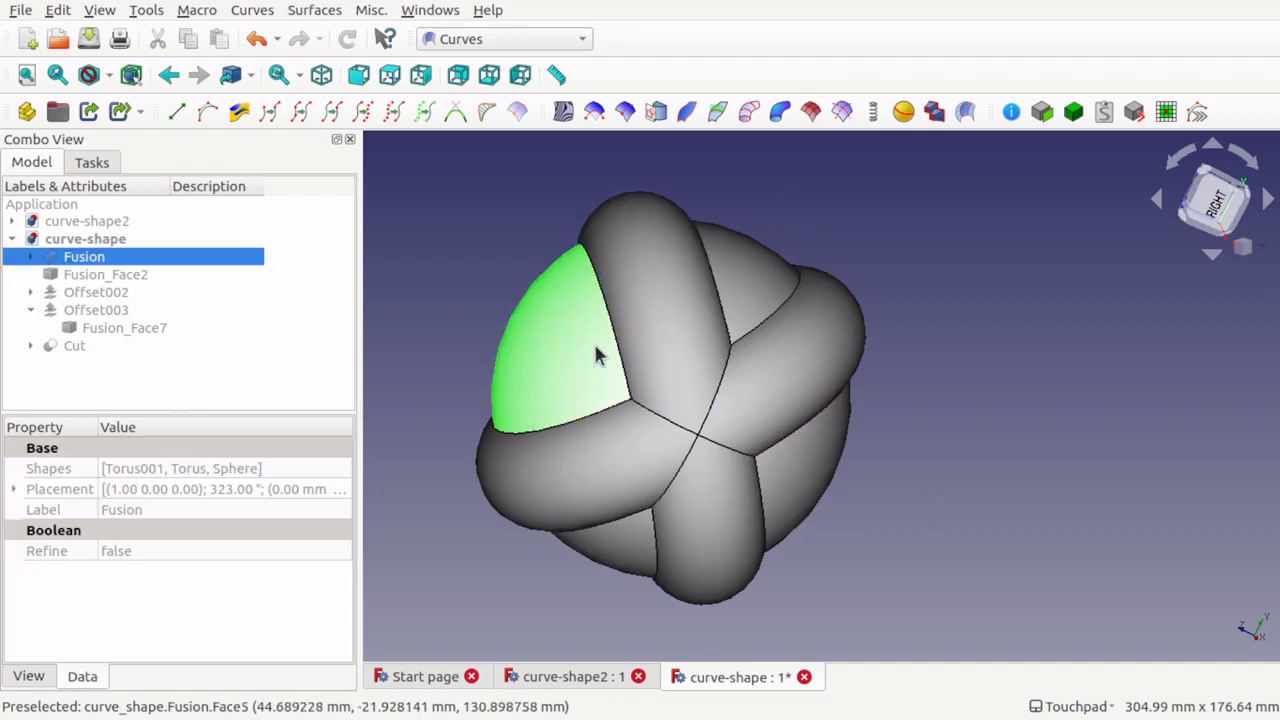
left_click(660, 282, "ctrl")
left_click(762, 278, "ctrl")
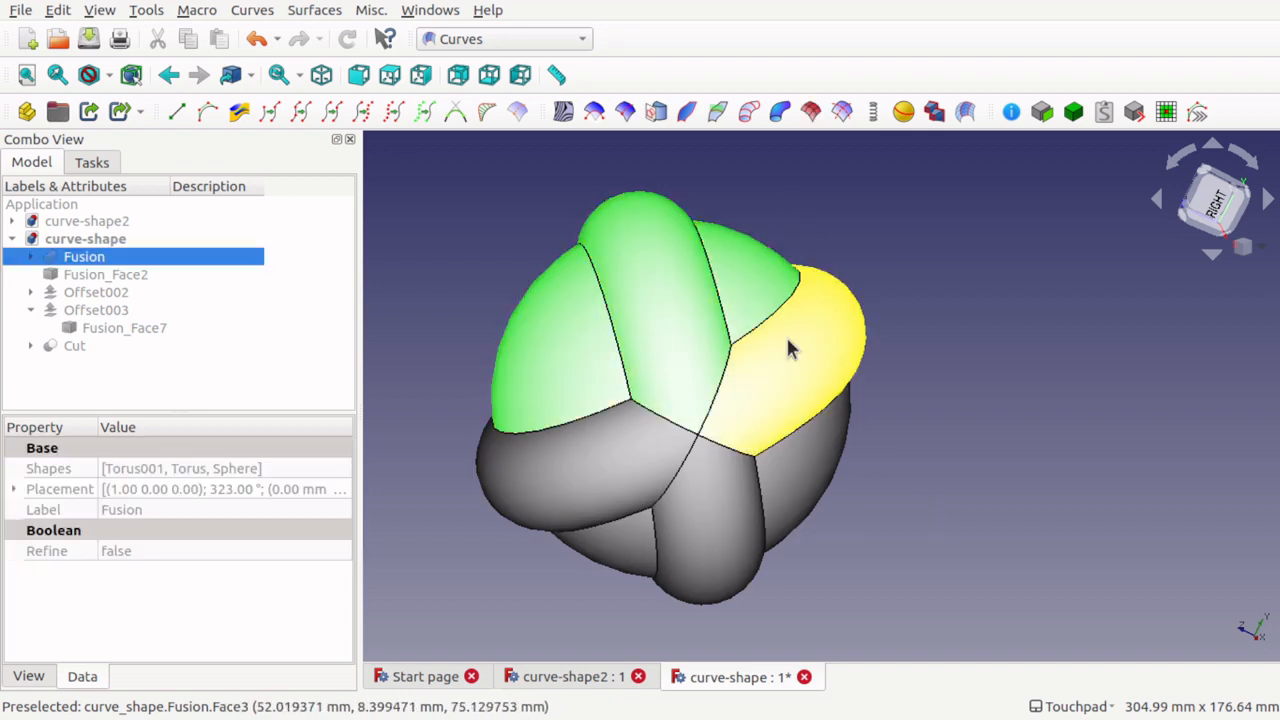
left_click(790, 348, "ctrl")
left_click(790, 475, "ctrl")
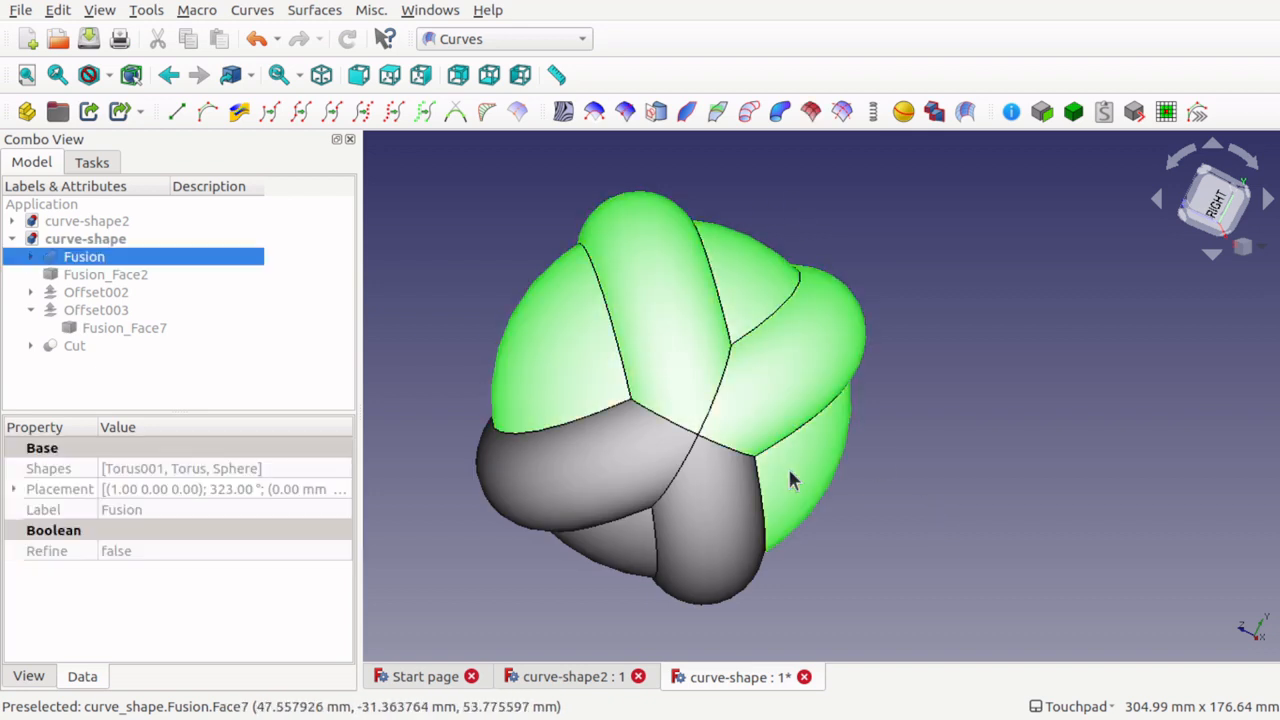
left_click(1073, 113)
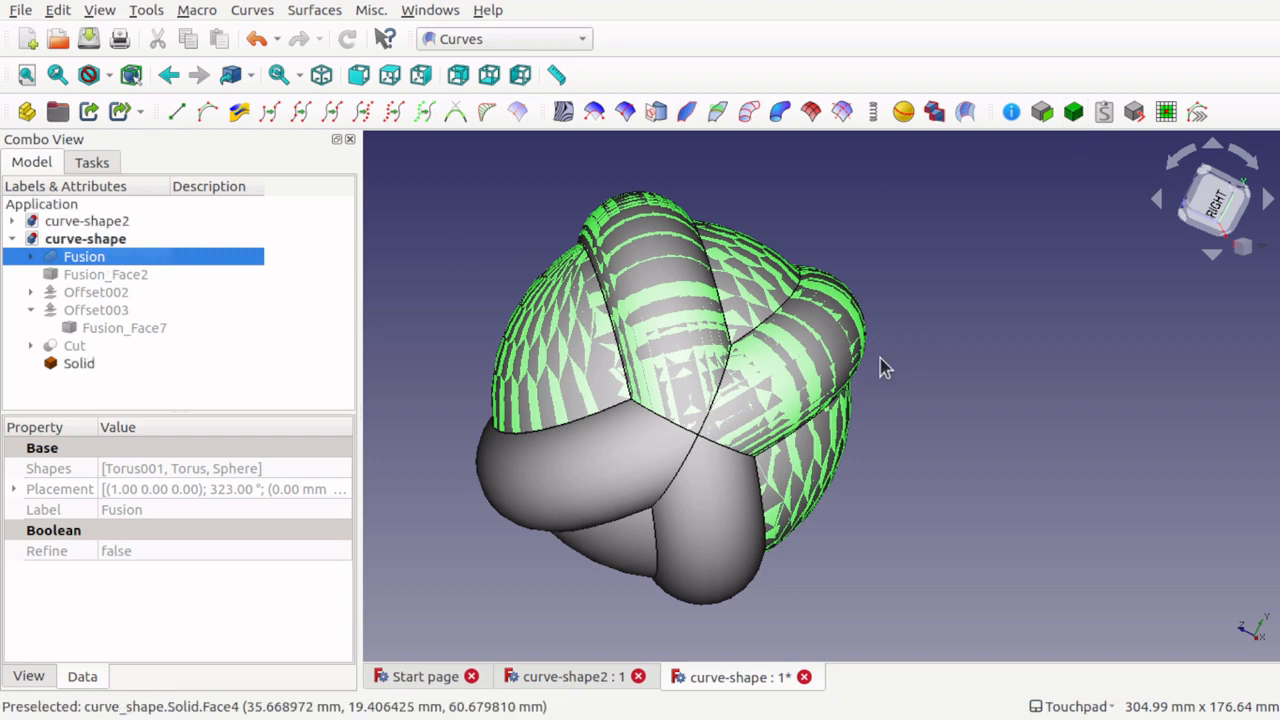
- Hide the Fusion body so that only the new Solid object is displayed
left_click(78, 364)
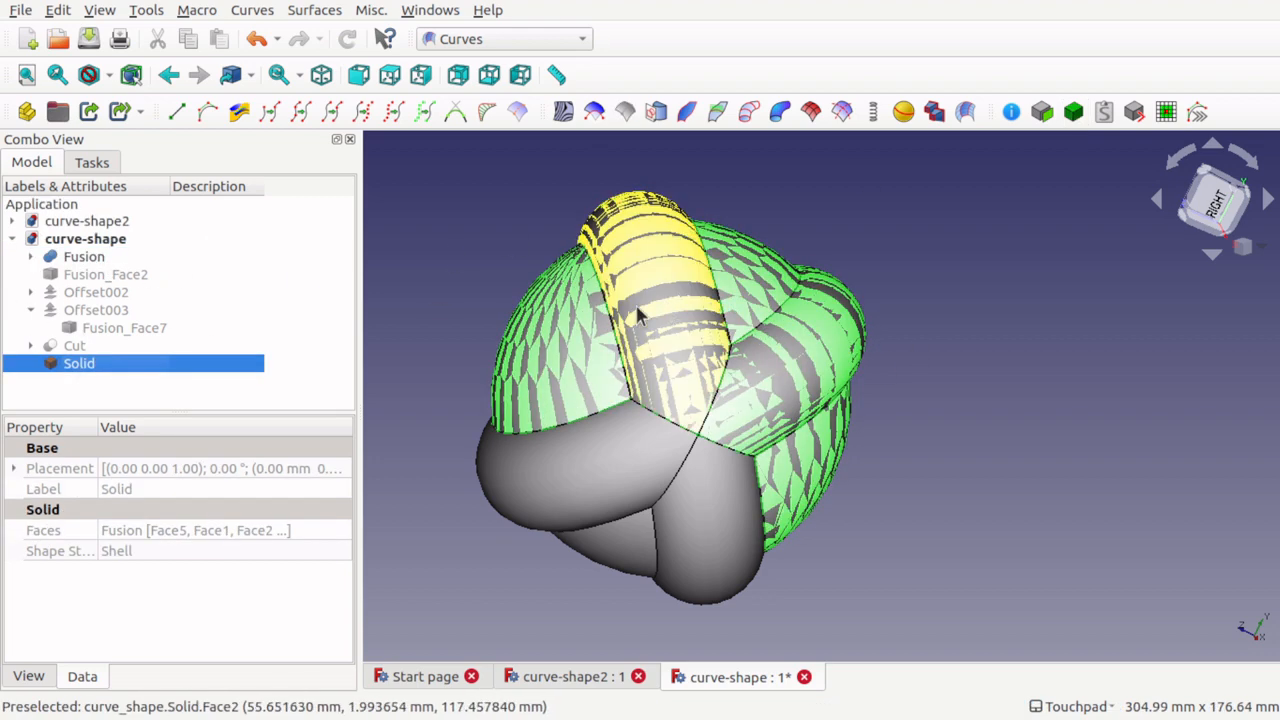
left_click(80, 257)
key("space")
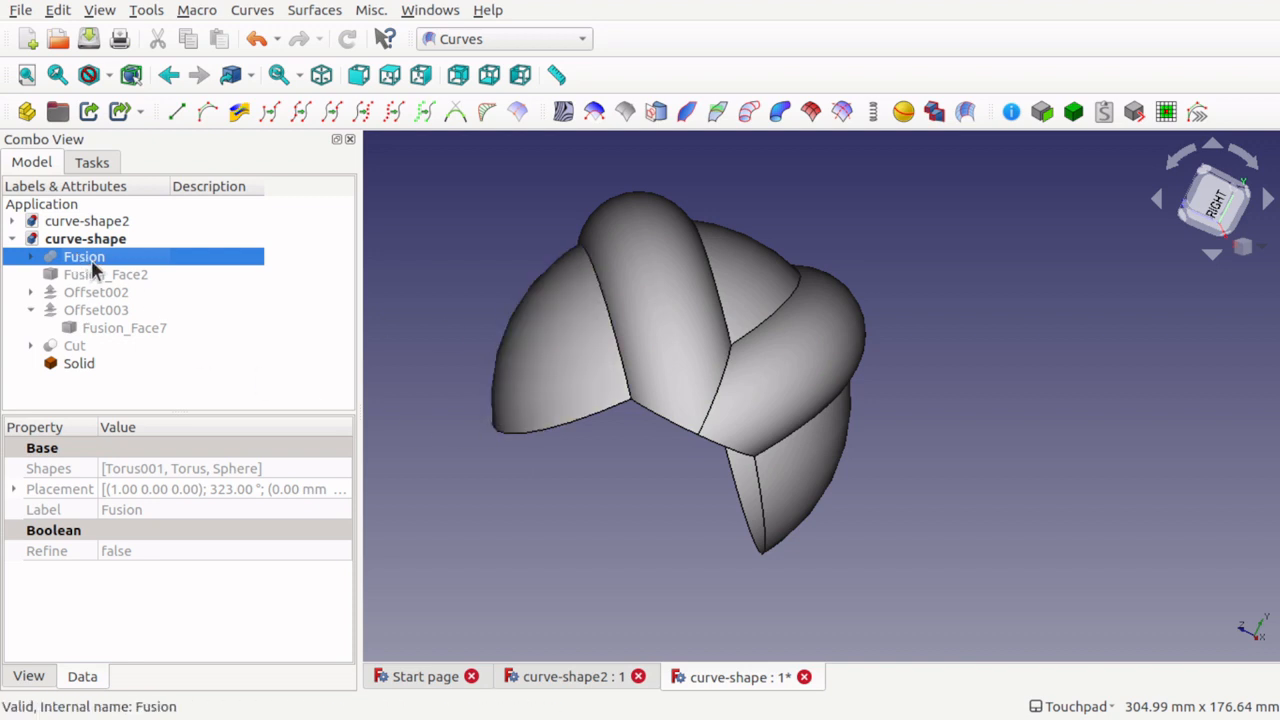
- Select the Solid object and switch to the Part workbench
left_click(85, 366)
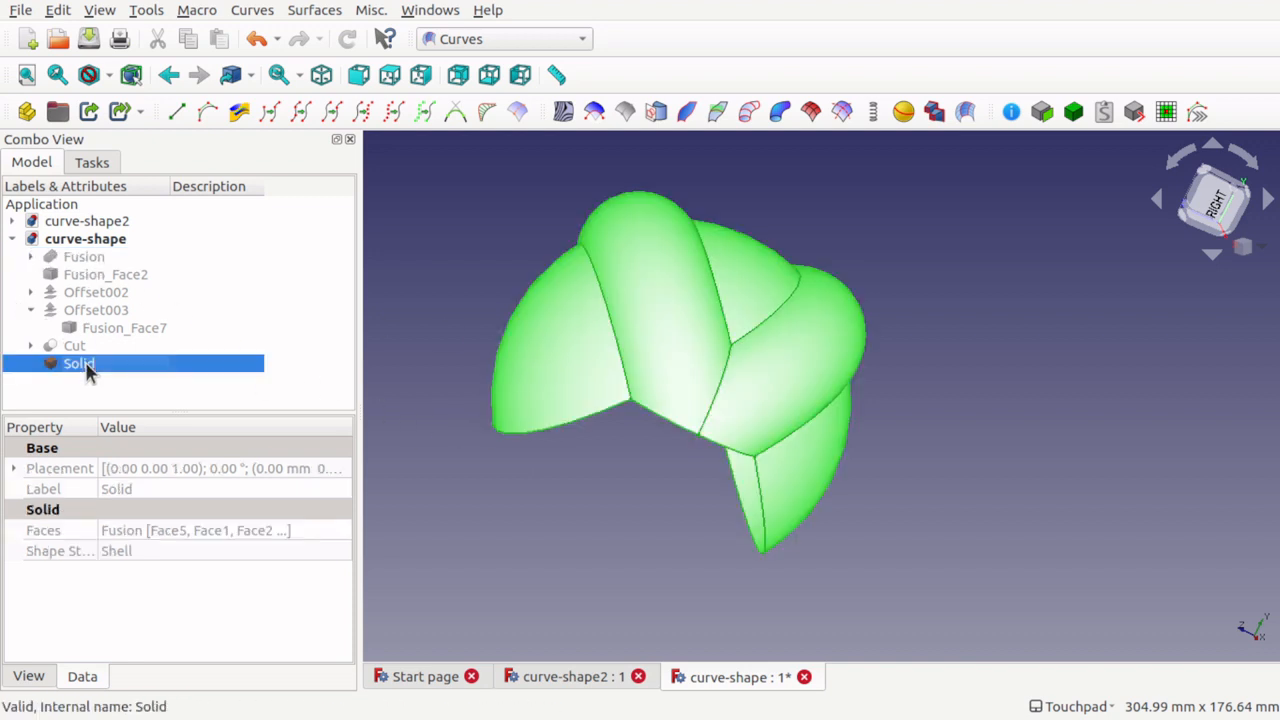
left_click(534, 40)
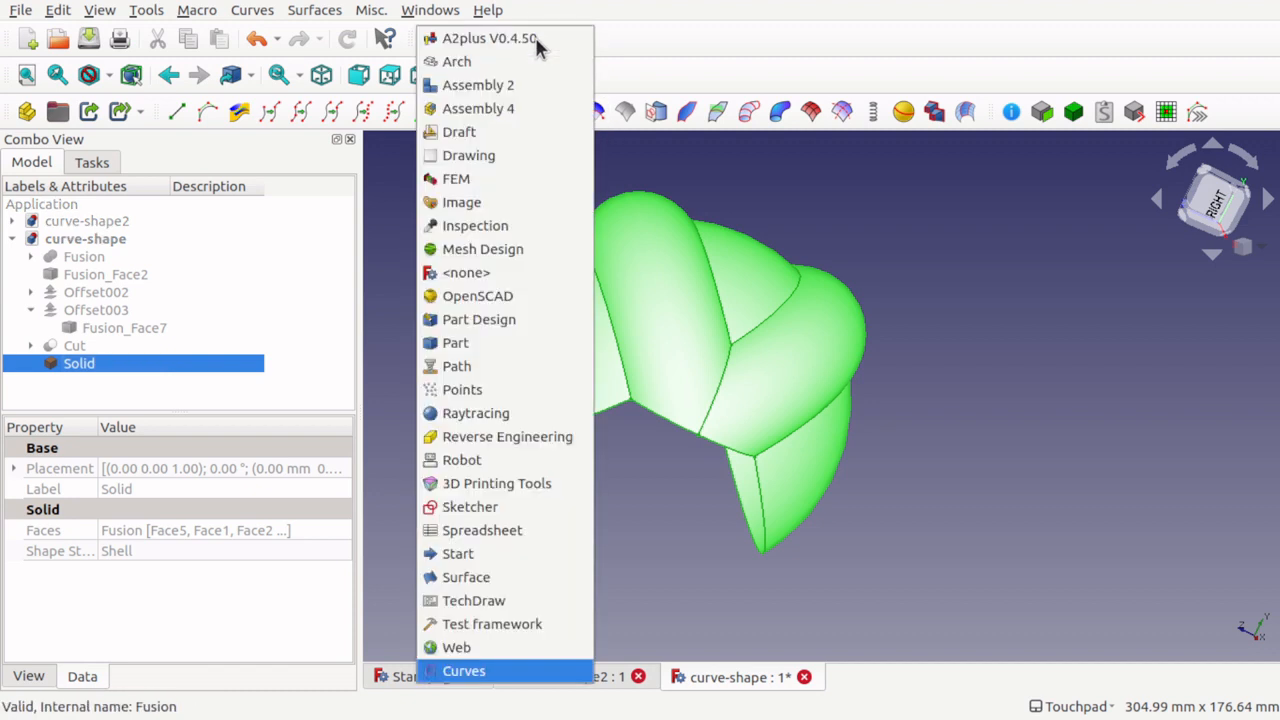
left_click(531, 341)
- Try to thicken the Solid shell with a filled 1 mm Skin offset and Arc joins, without and with Intersection
left_click_drag(682, 430, 680, 355, "shift")
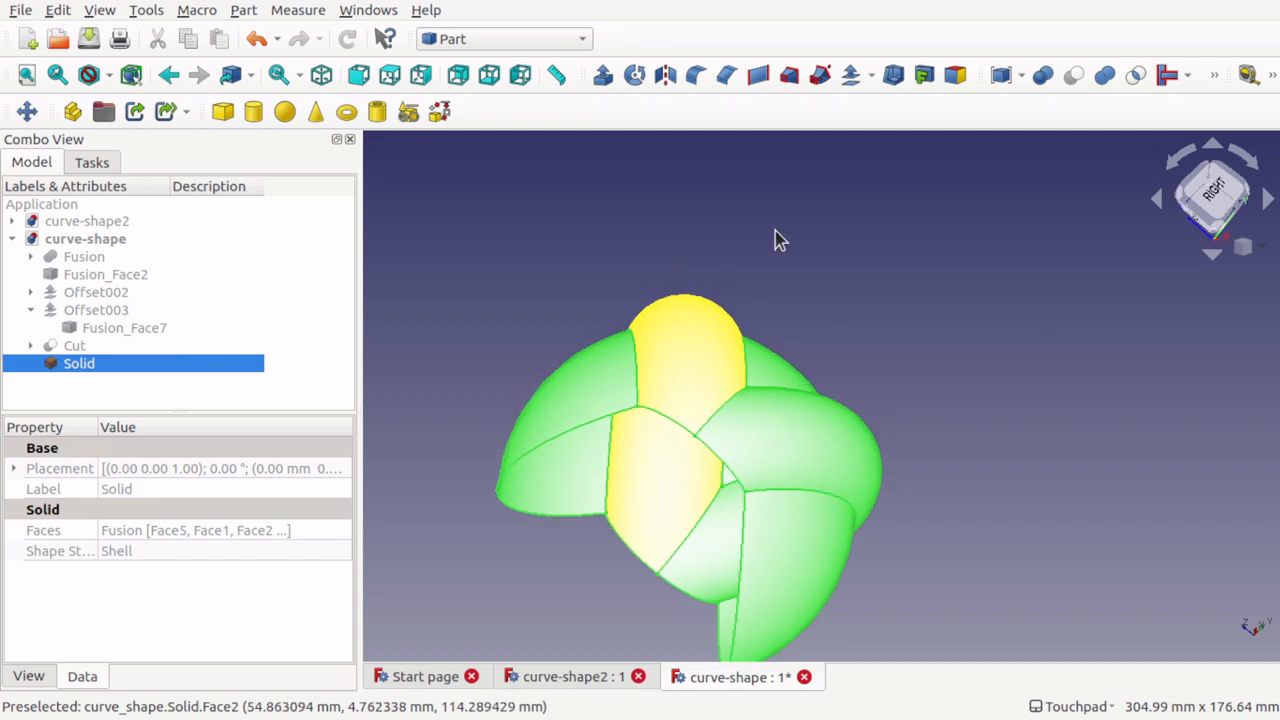
left_click(849, 80)
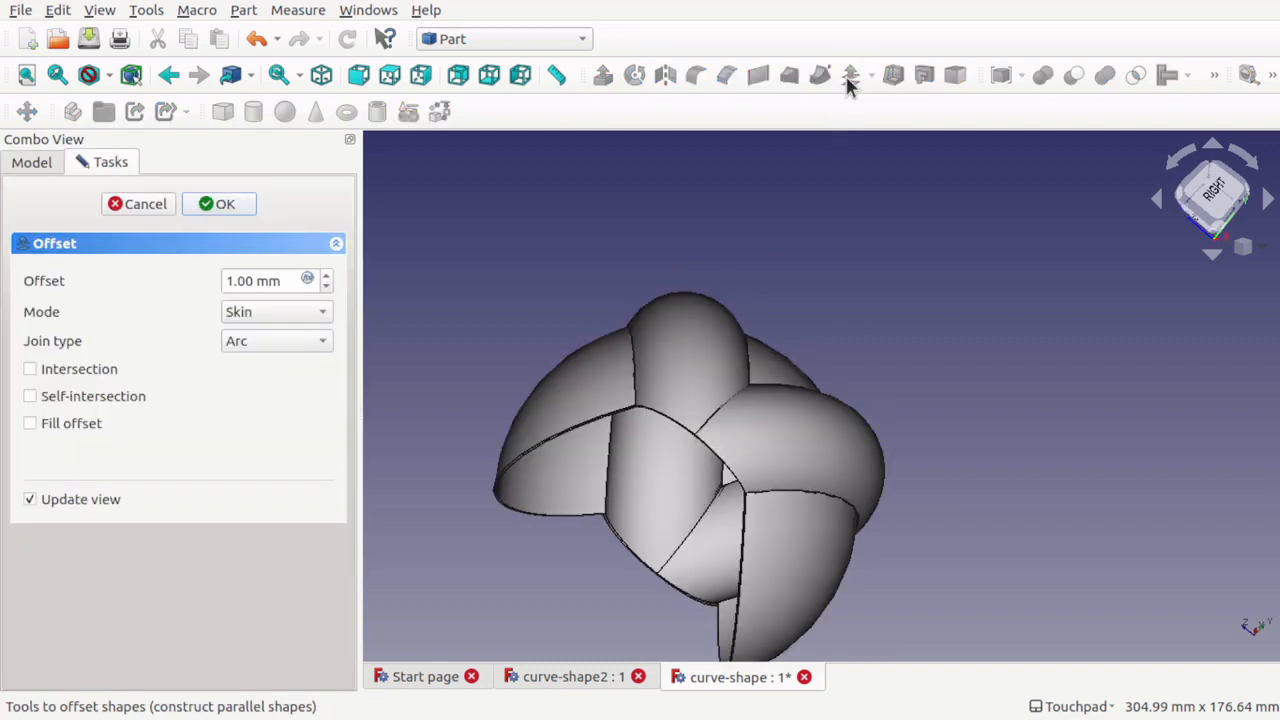
left_click_drag(560, 500, 700, 450, "shift")
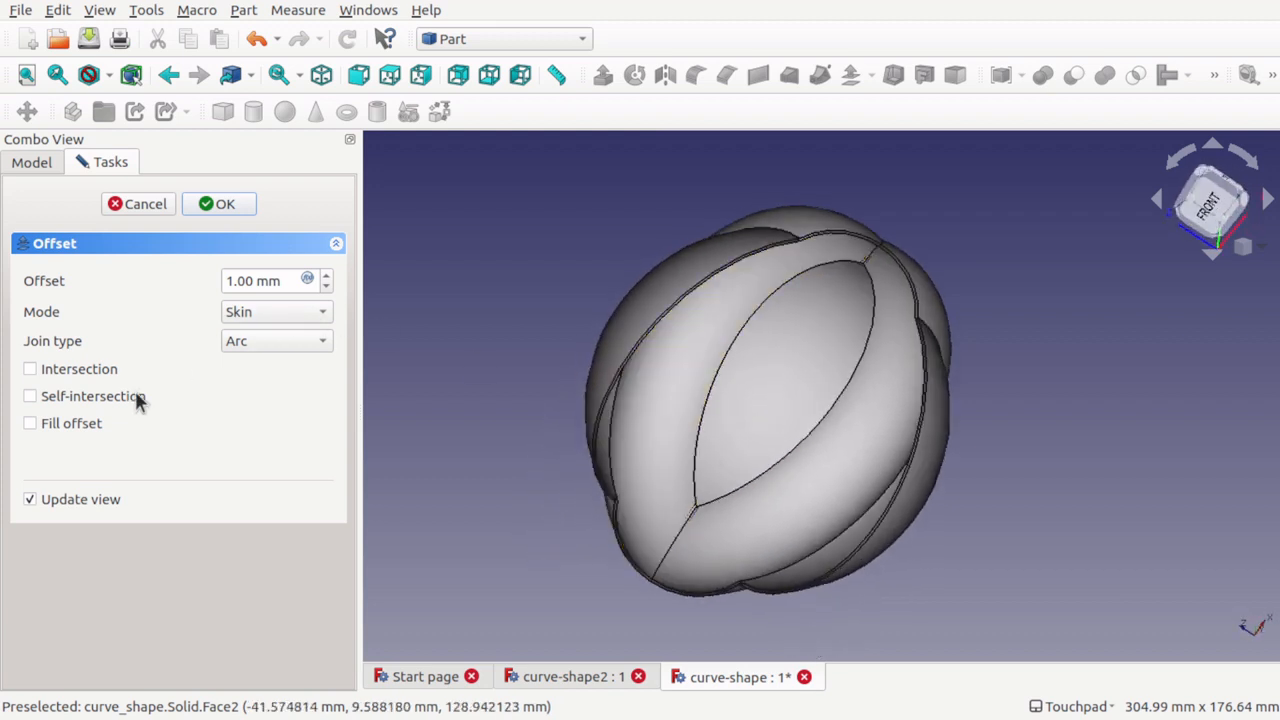
left_click(40, 424)
left_click(224, 205)
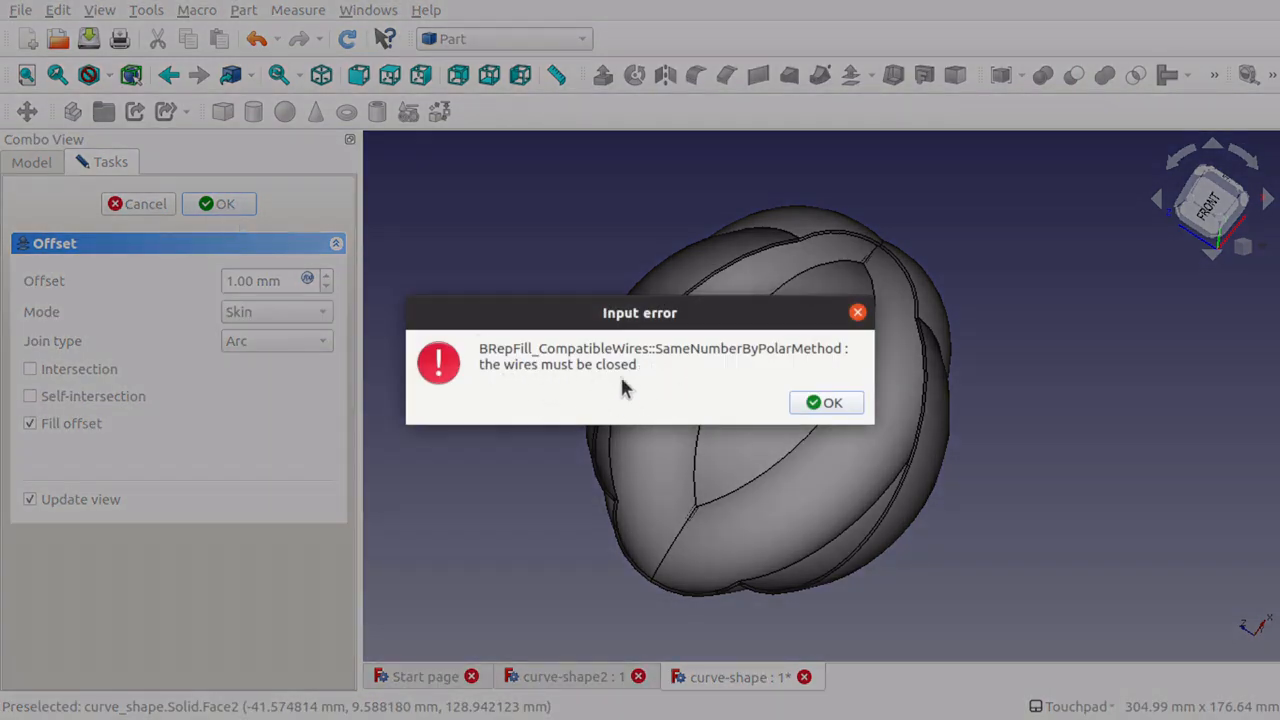
left_click(826, 403)
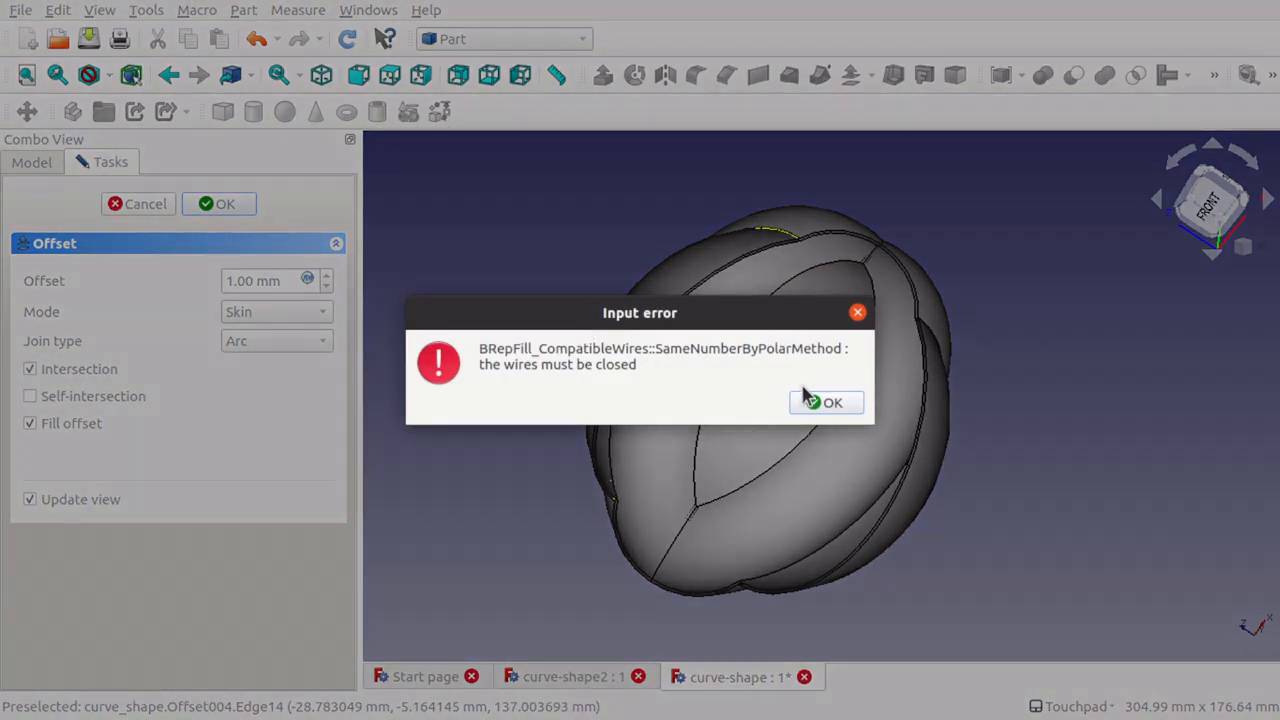
left_click(837, 404)
left_click_drag(860, 294, 829, 389, "alt")
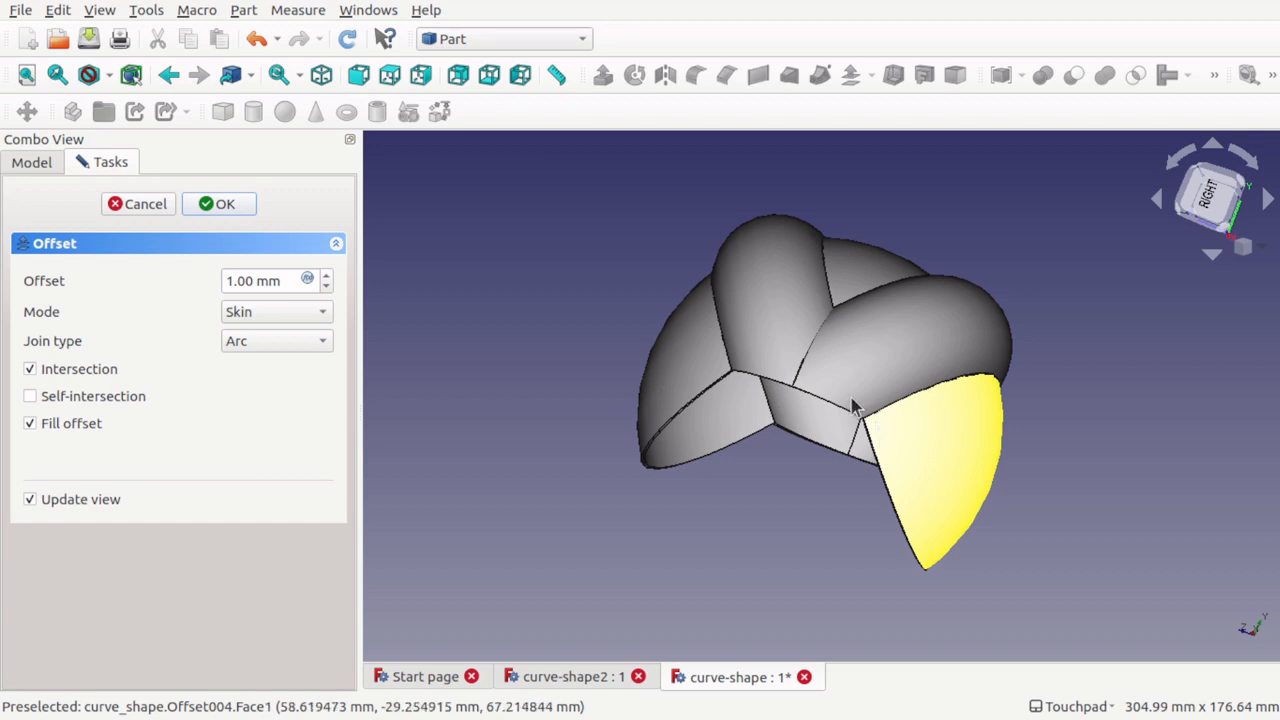
left_click(136, 203)
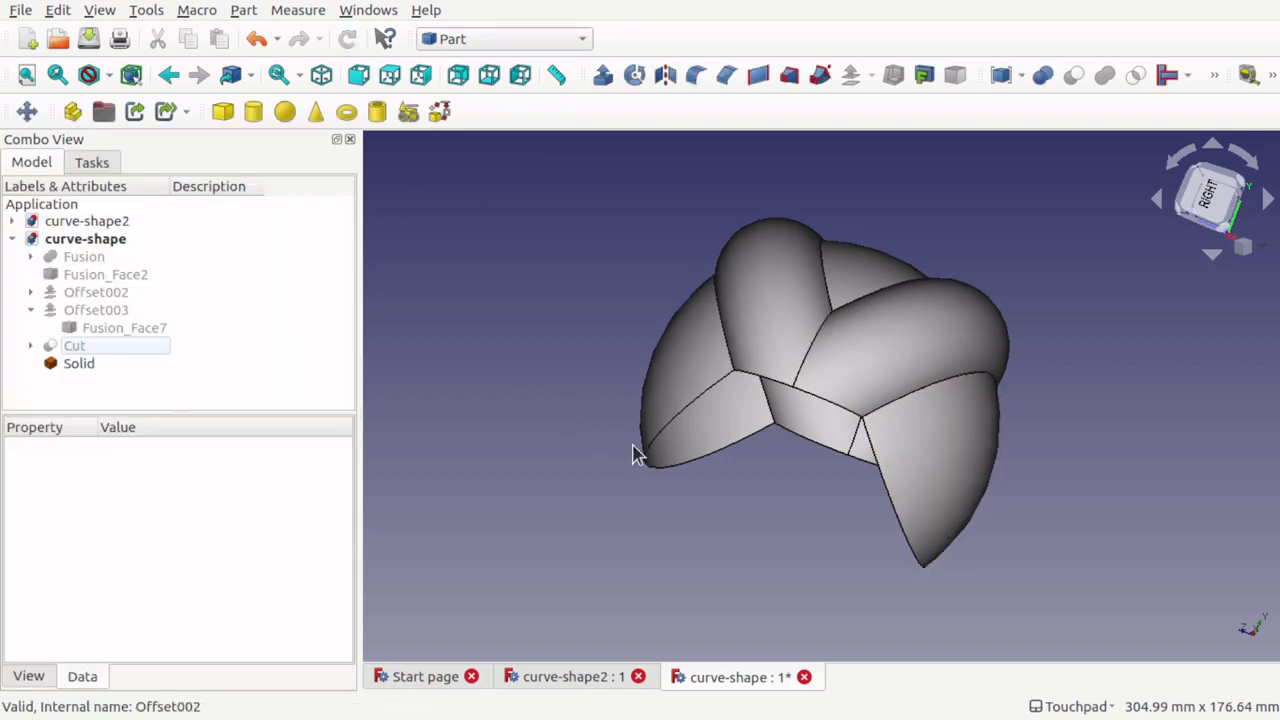
- Extrude the Solid shell 3 mm along a custom direction of X 0, Y 0, Z -1
left_click_drag(737, 434, 797, 348, "alt")
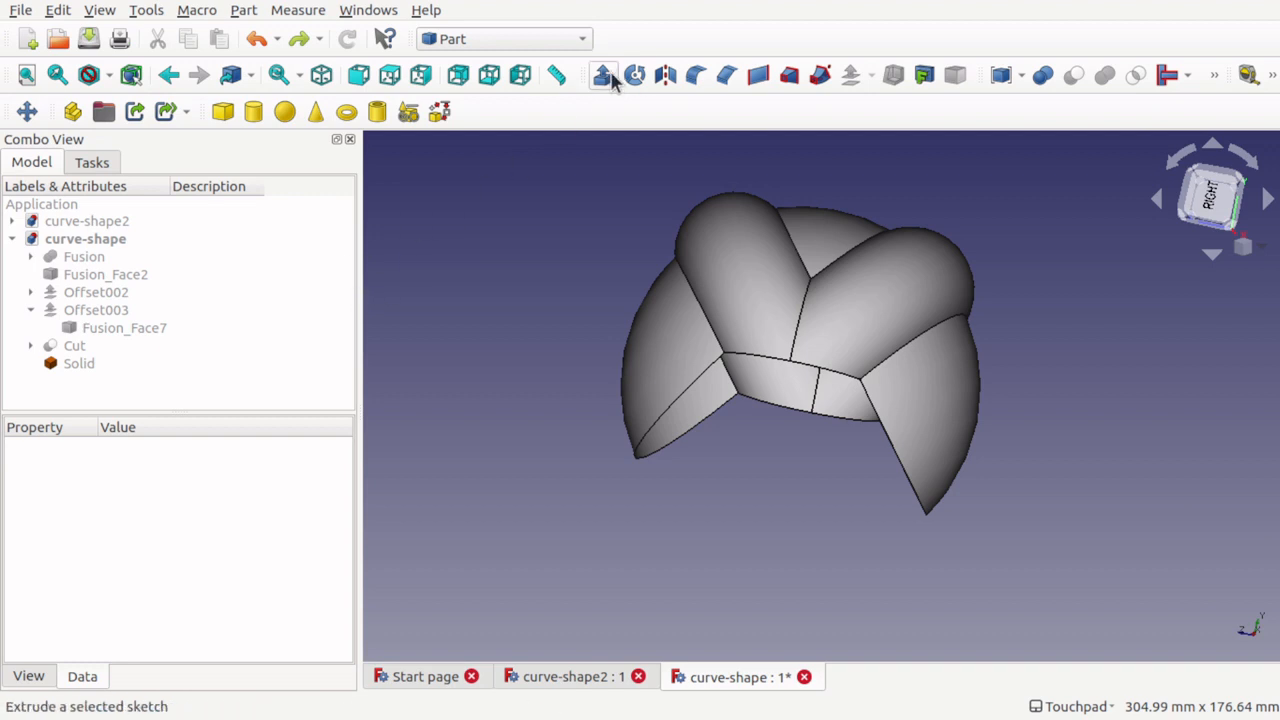
left_click(78, 364)
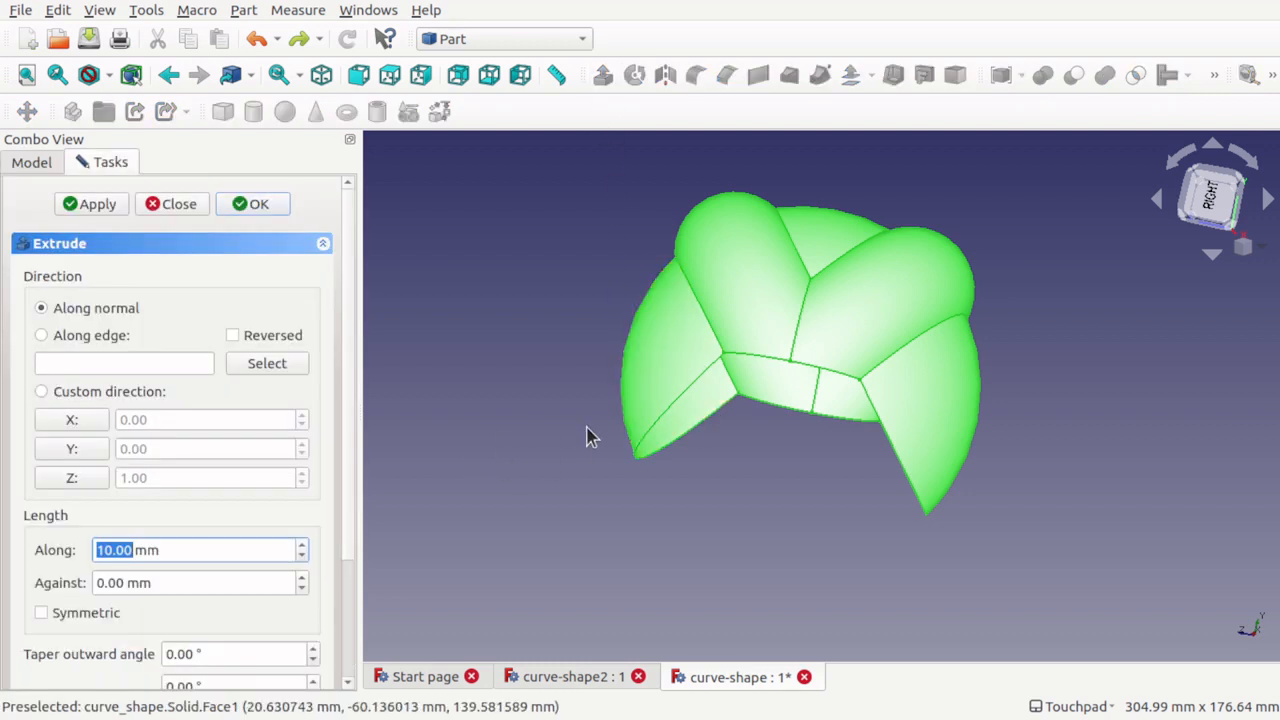
left_click(71, 480)
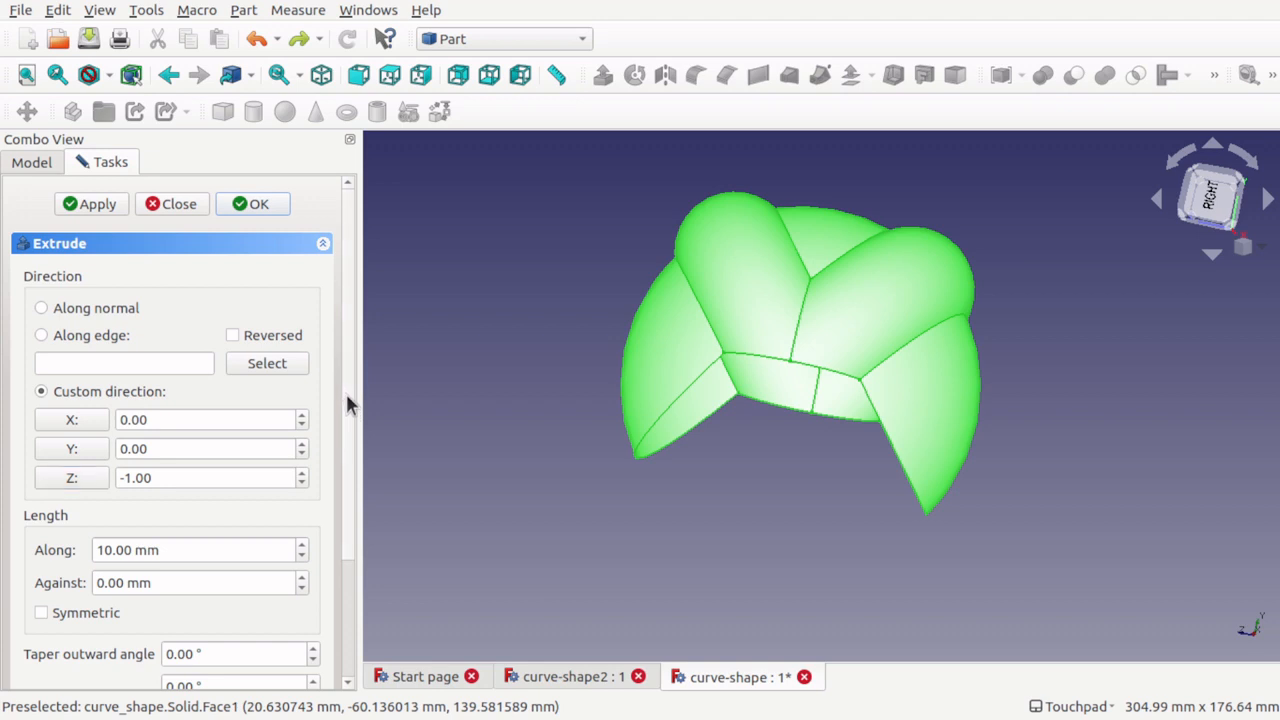
scroll(345, 391, "down", 2)
left_click(117, 428)
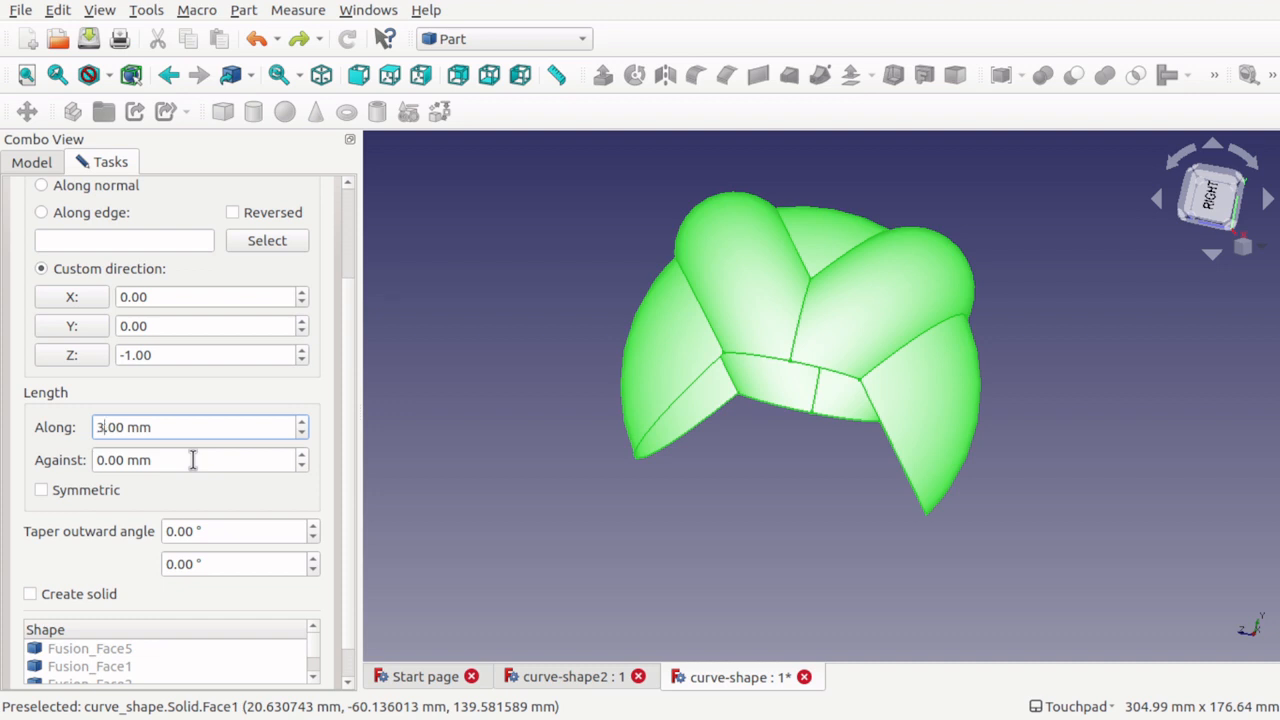
key("Return")
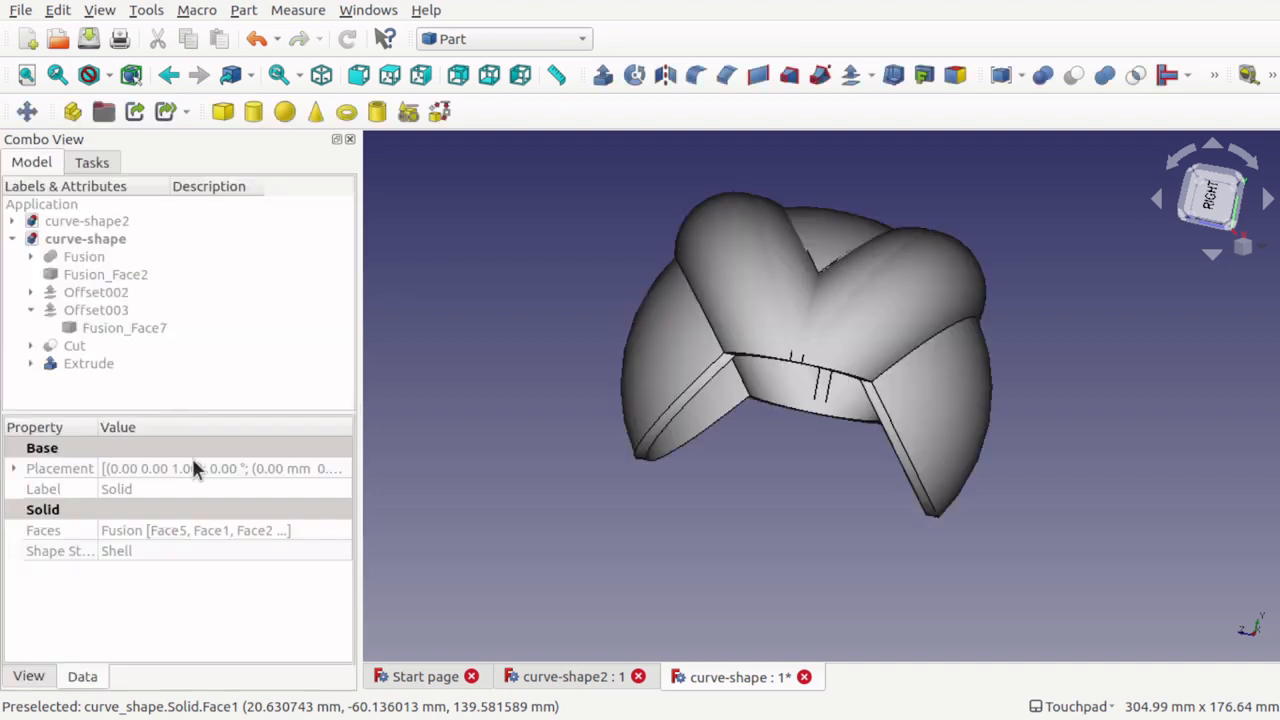
left_click_drag(766, 443, 808, 408, "shift")
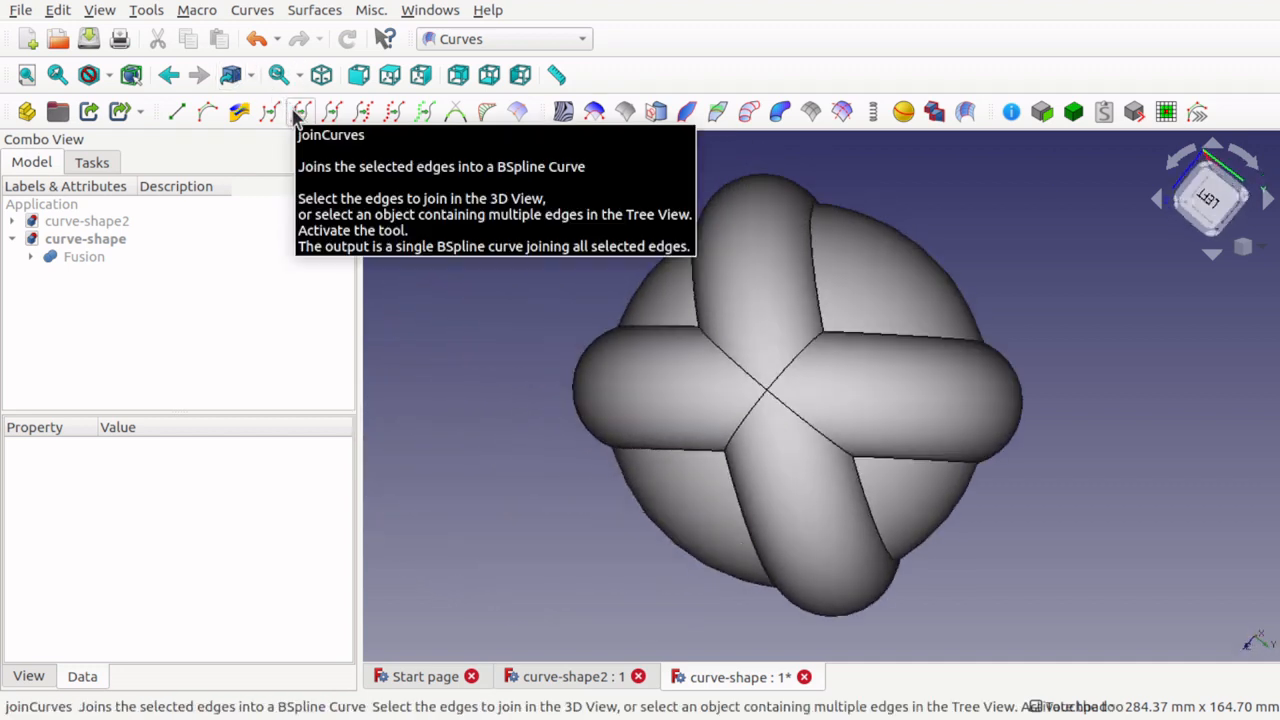
- In the Curves workbench, make a joined curve from one long side edge of the Fusion body's curved band, Face1
left_click_drag(553, 490, 574, 506, "alt")
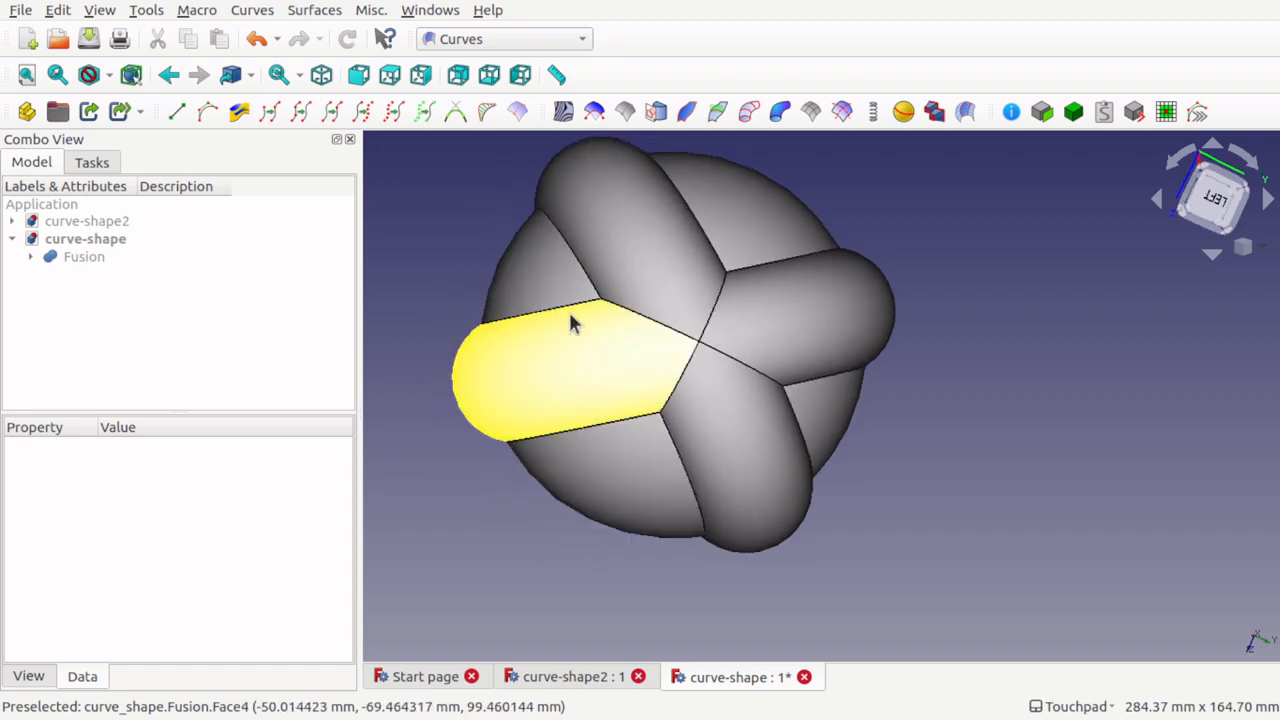
left_click_drag(922, 510, 823, 506, "alt")
left_click(913, 441)
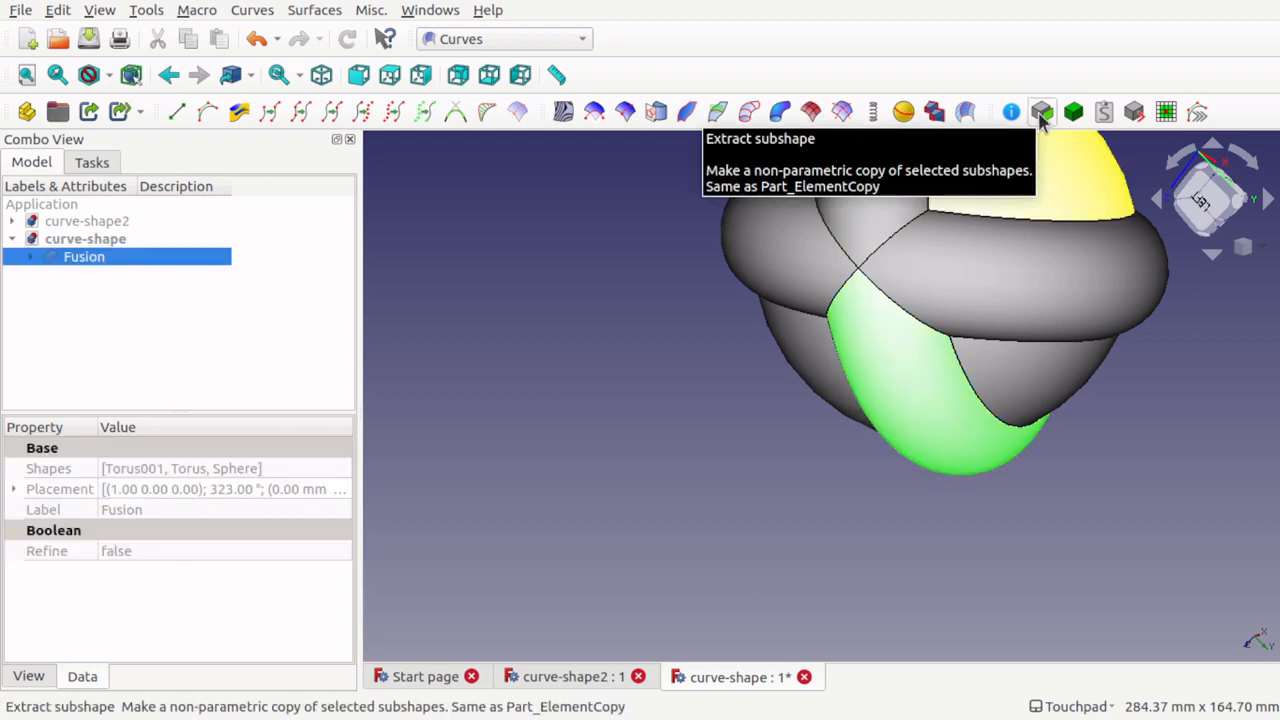
left_click(671, 534)
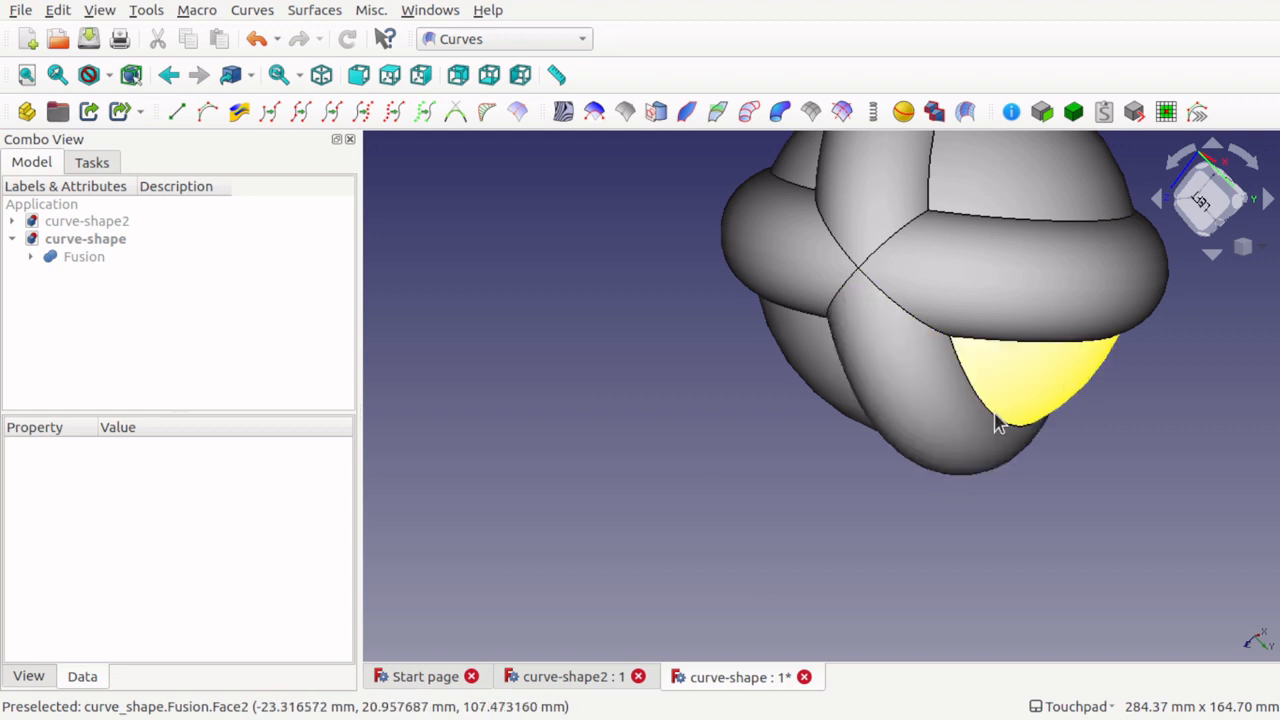
scroll(989, 410, "up", 5)
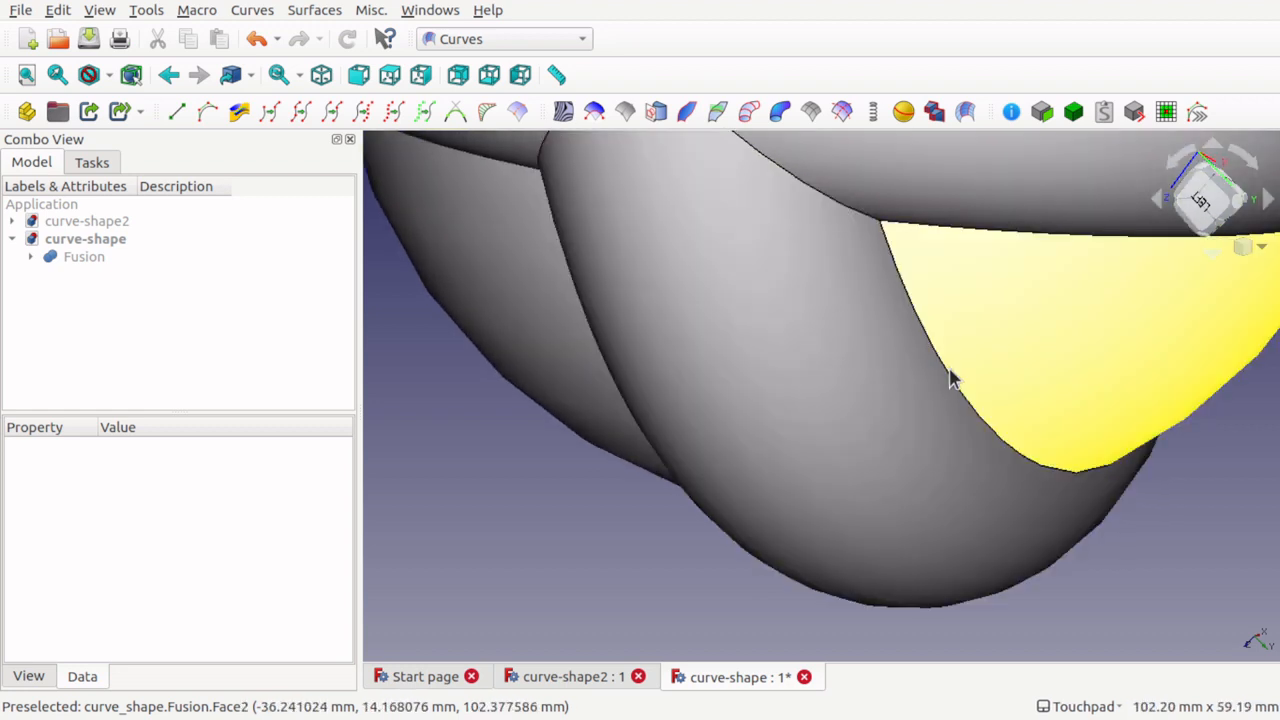
left_click(948, 378)
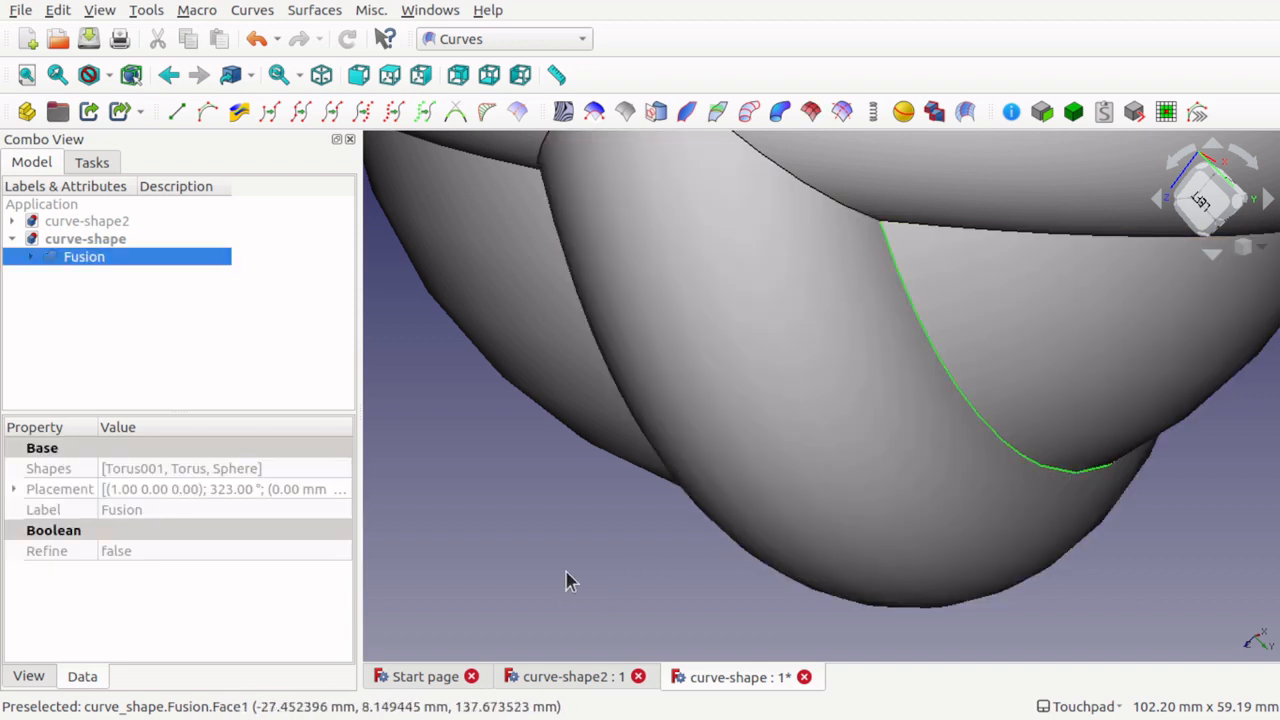
left_click_drag(598, 547, 627, 563, "alt")
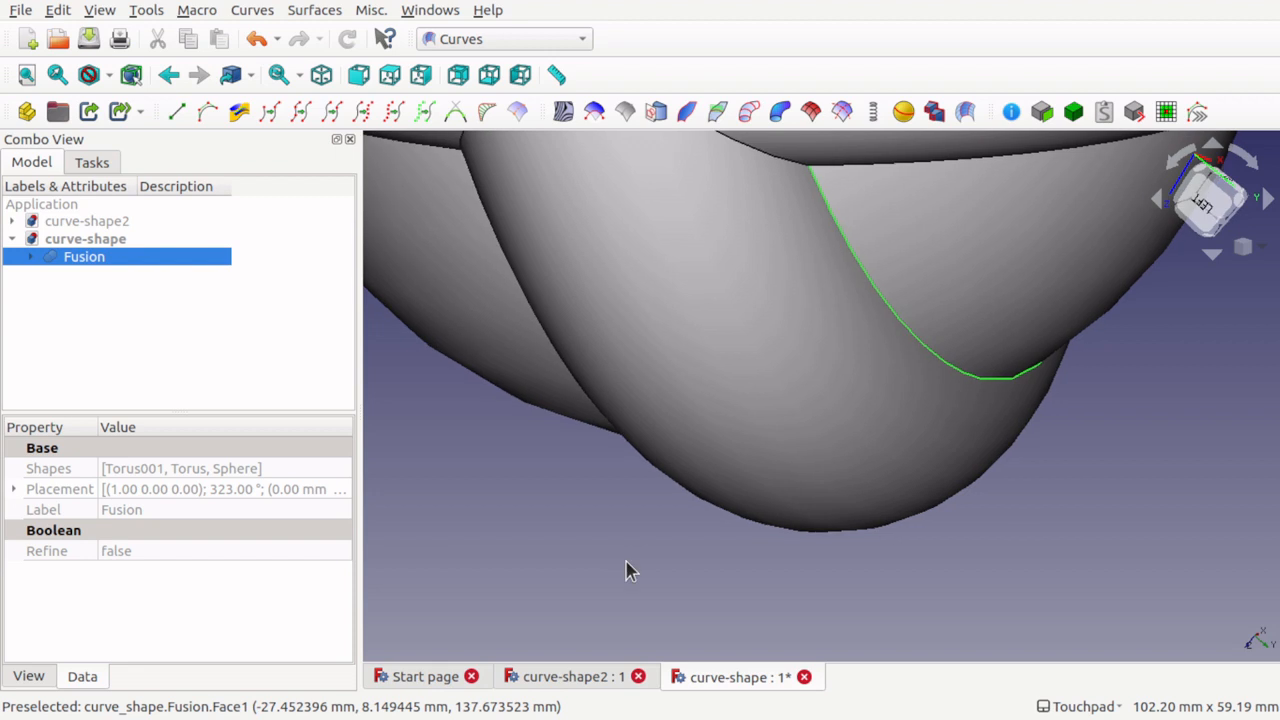
left_click(302, 112)
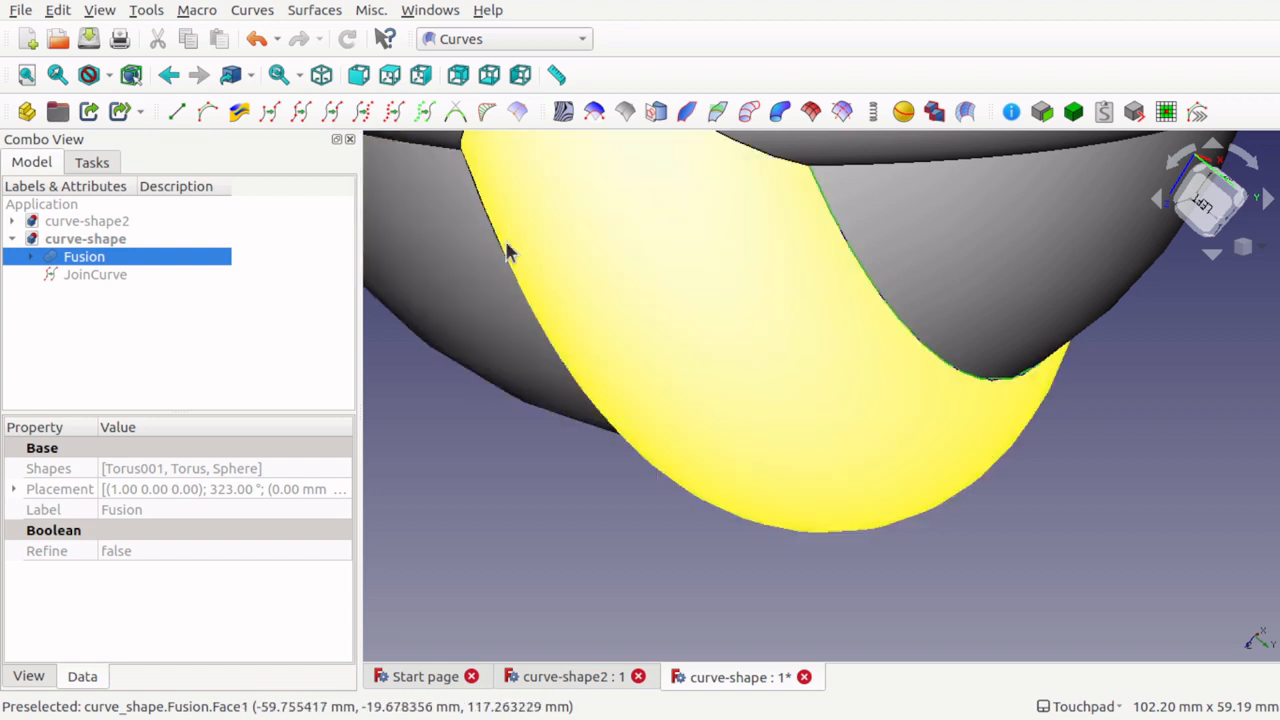
- Hide the Fusion body to inspect the joined curve alone, and show the body again
left_click(84, 259)
key("space")
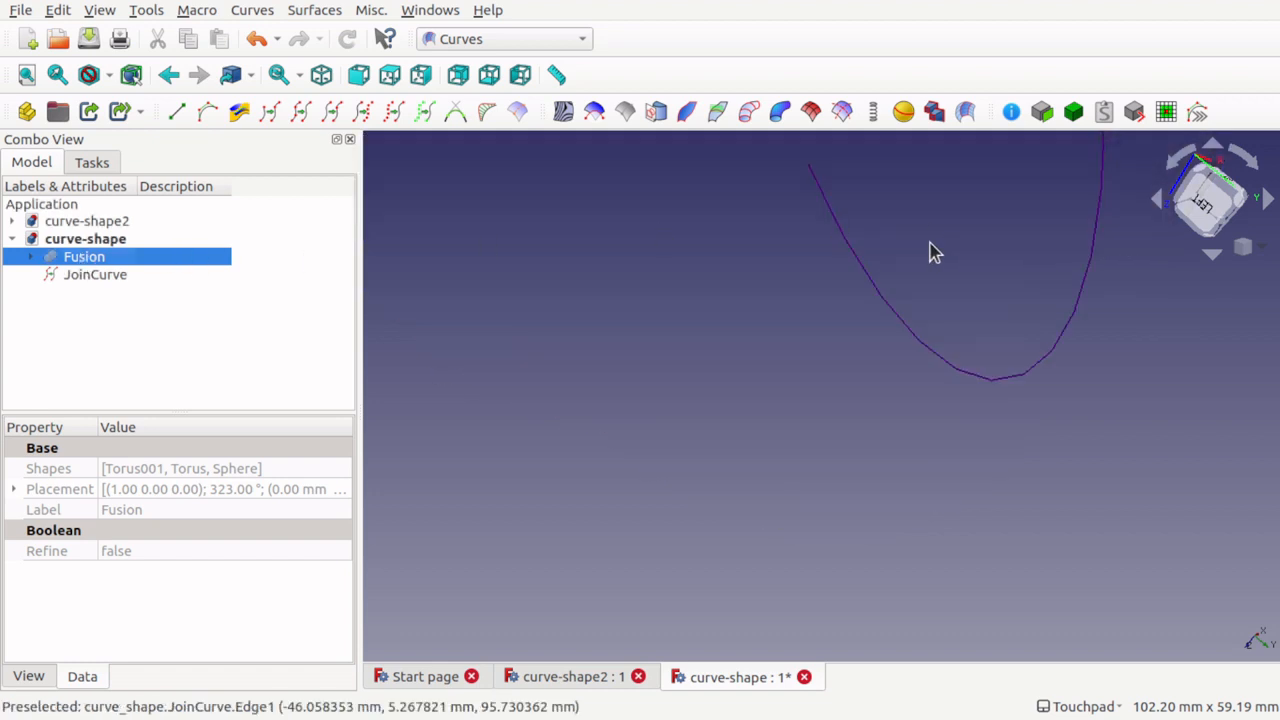
key("space")
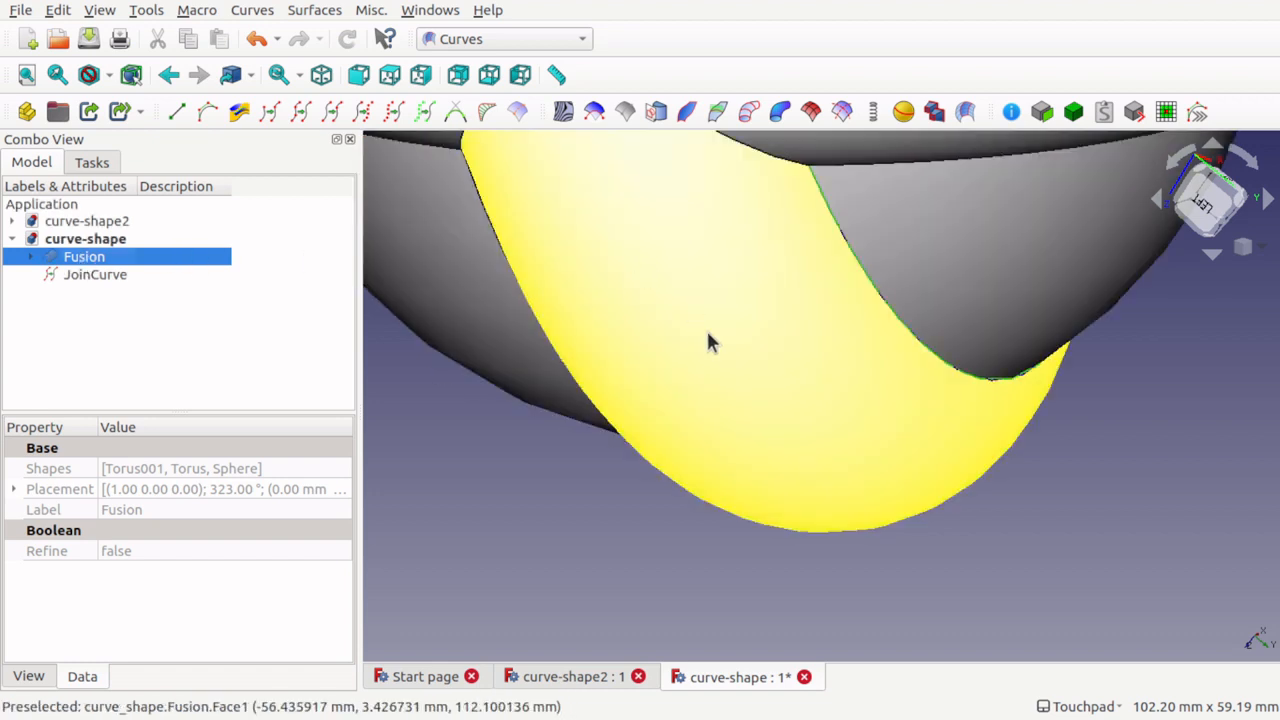
- Make a joined curve from the band's opposite long edge, where Face1 meets Face5 of the Fusion body
scroll(706, 334, "down", 4)
left_click_drag(560, 266, 620, 289, "shift")
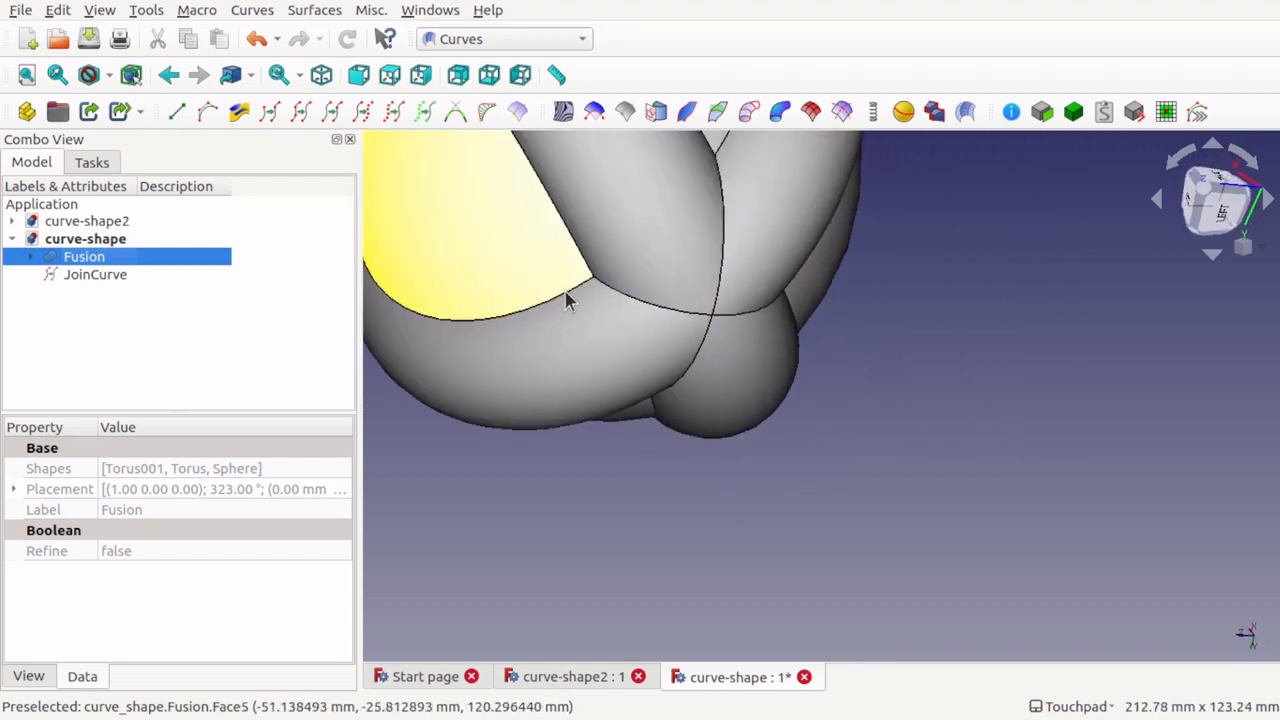
left_click(574, 292)
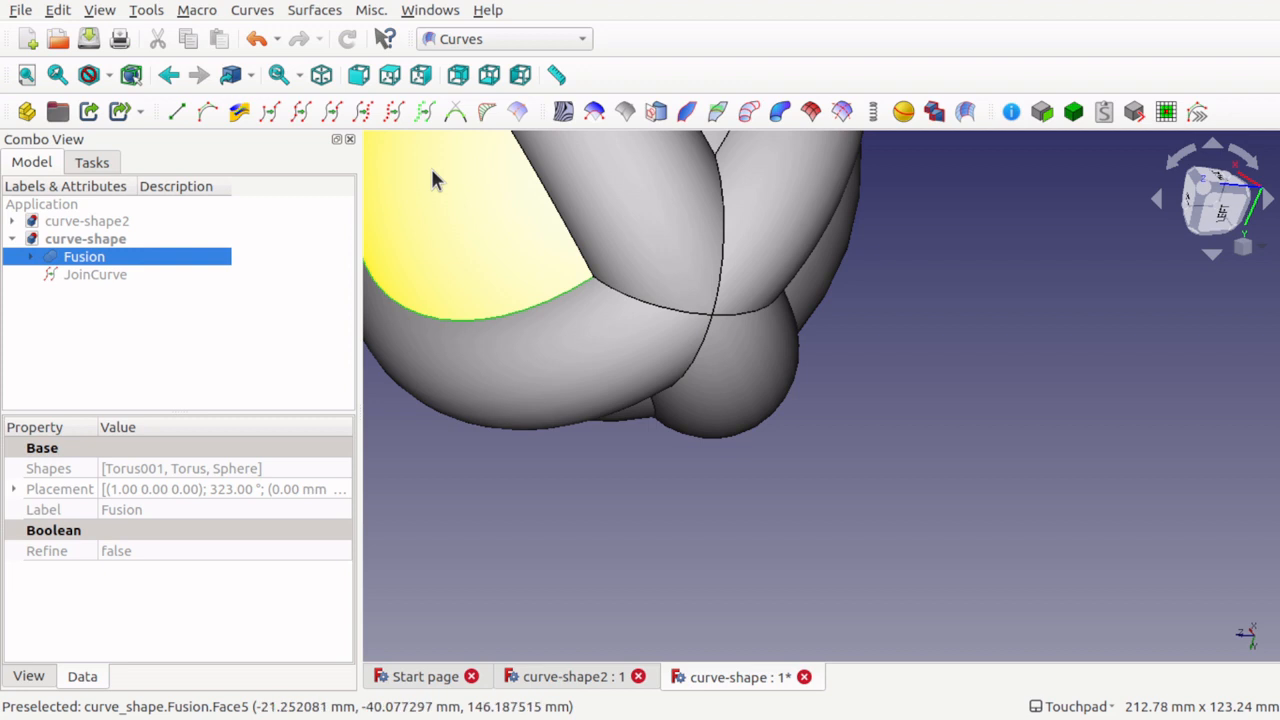
left_click(300, 112)
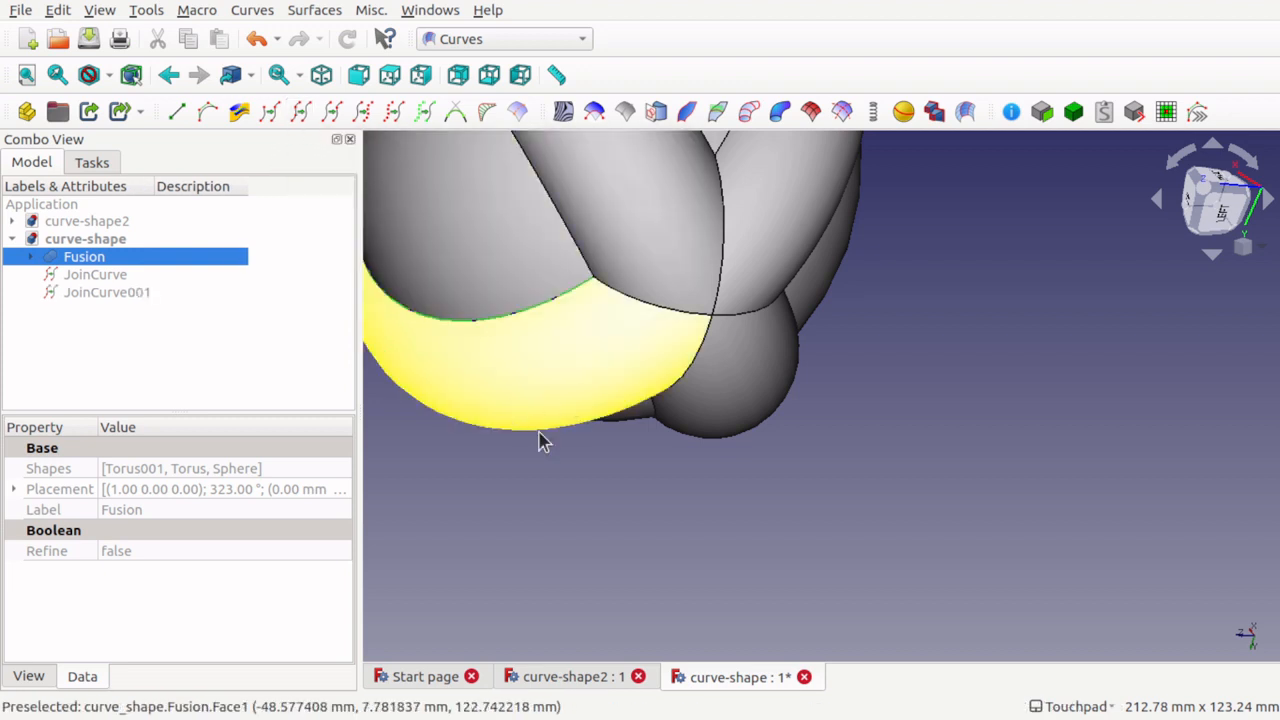
- Join the two short edges meeting in a point at one end of the Face1 band into a single curve
left_click(600, 486)
key("Left")
key("Right")
key("Right")
key("Right")
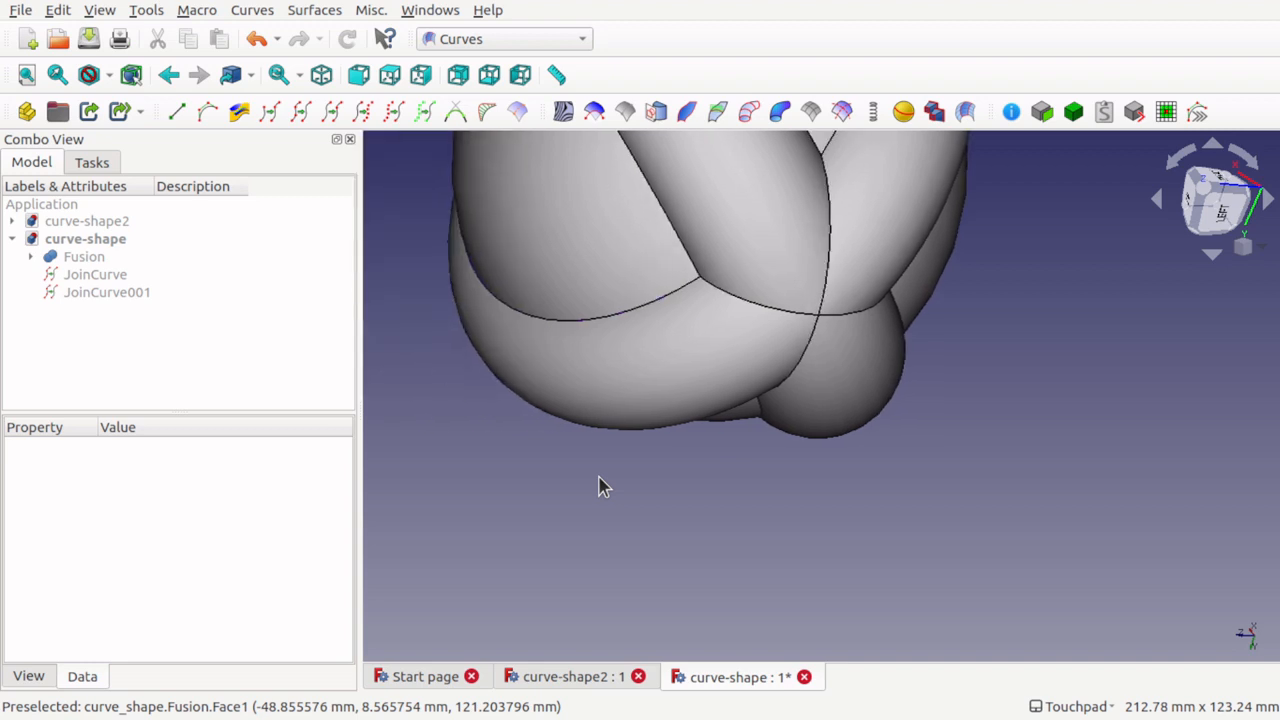
key("Down")
key("Down")
key("Down")
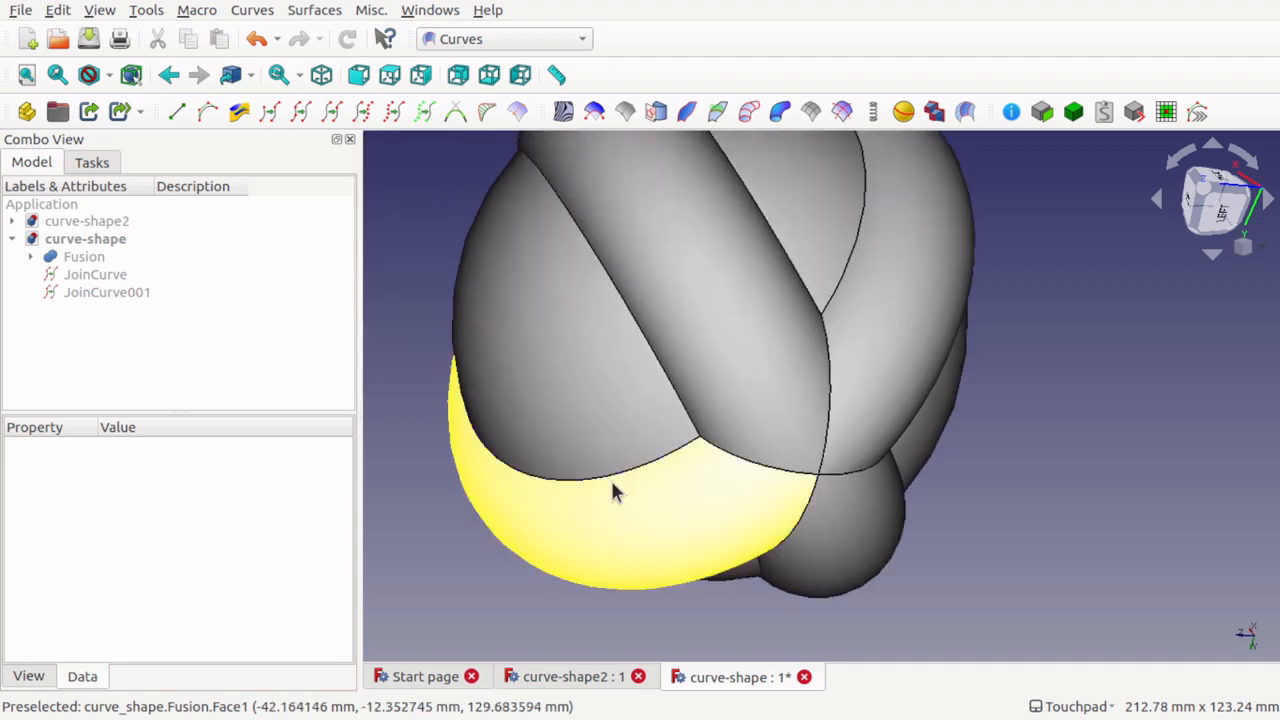
left_click(785, 482)
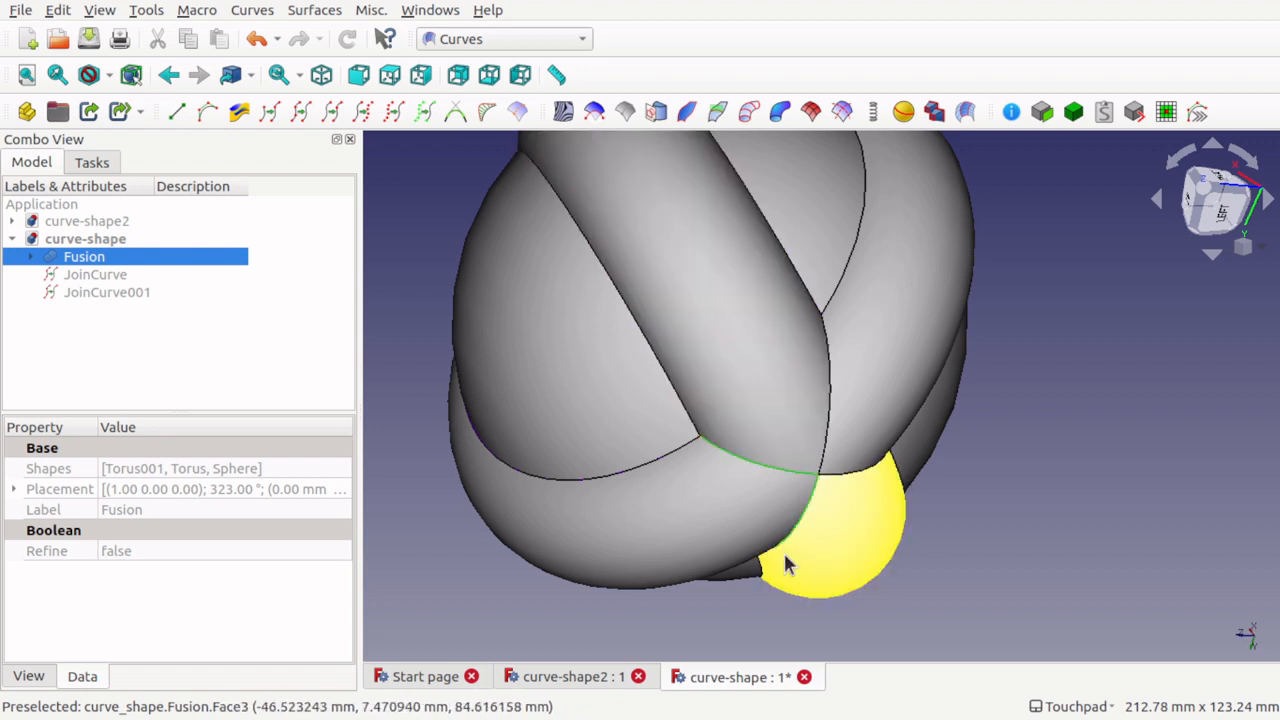
left_click(291, 118)
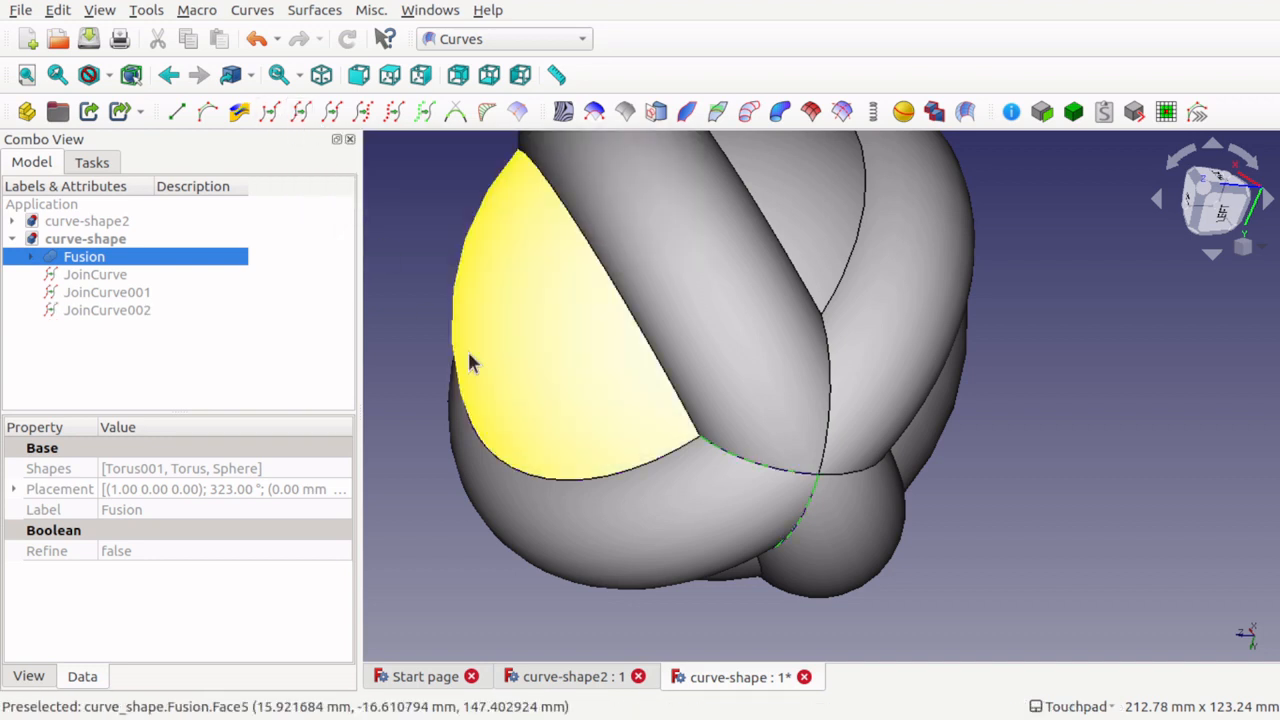
- Join the two short edges at the band's other end into a single curve and hide the Fusion body
scroll(563, 455, "down", 1)
scroll(563, 455, "down", 2)
left_click_drag(558, 446, 884, 378, "shift")
left_click(613, 396)
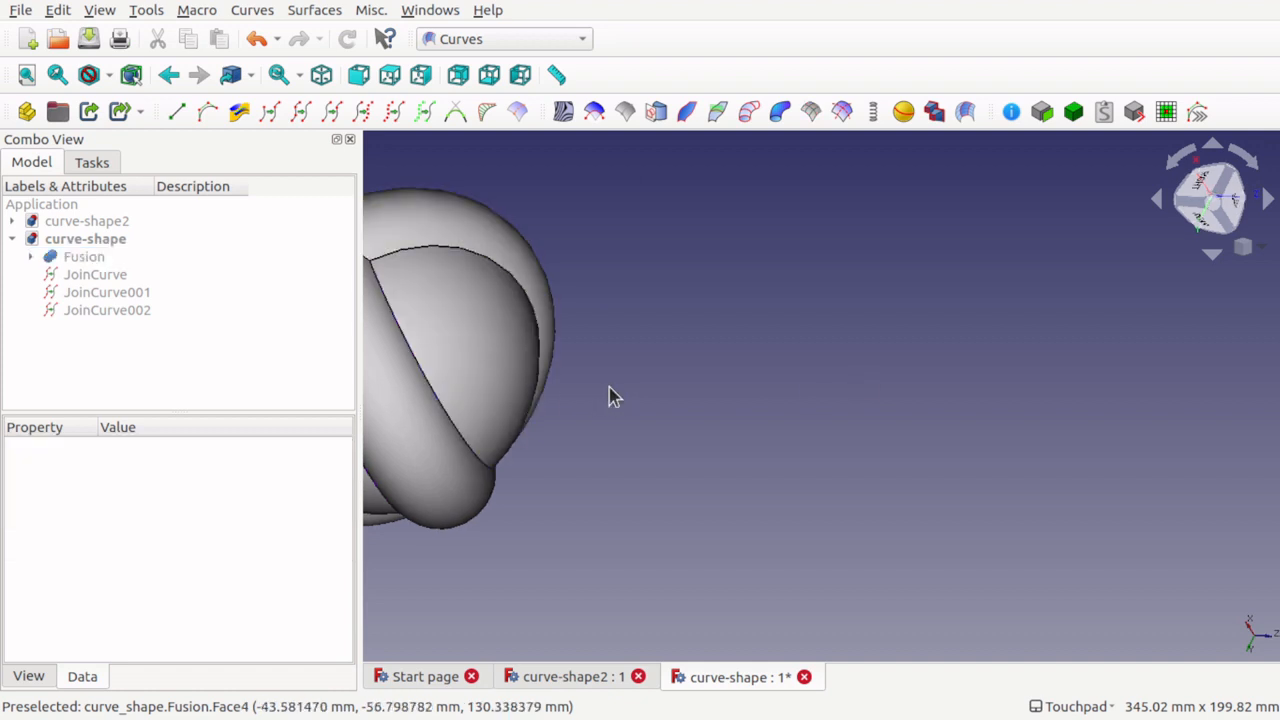
left_click_drag(560, 330, 492, 300, "shift")
left_click(490, 303)
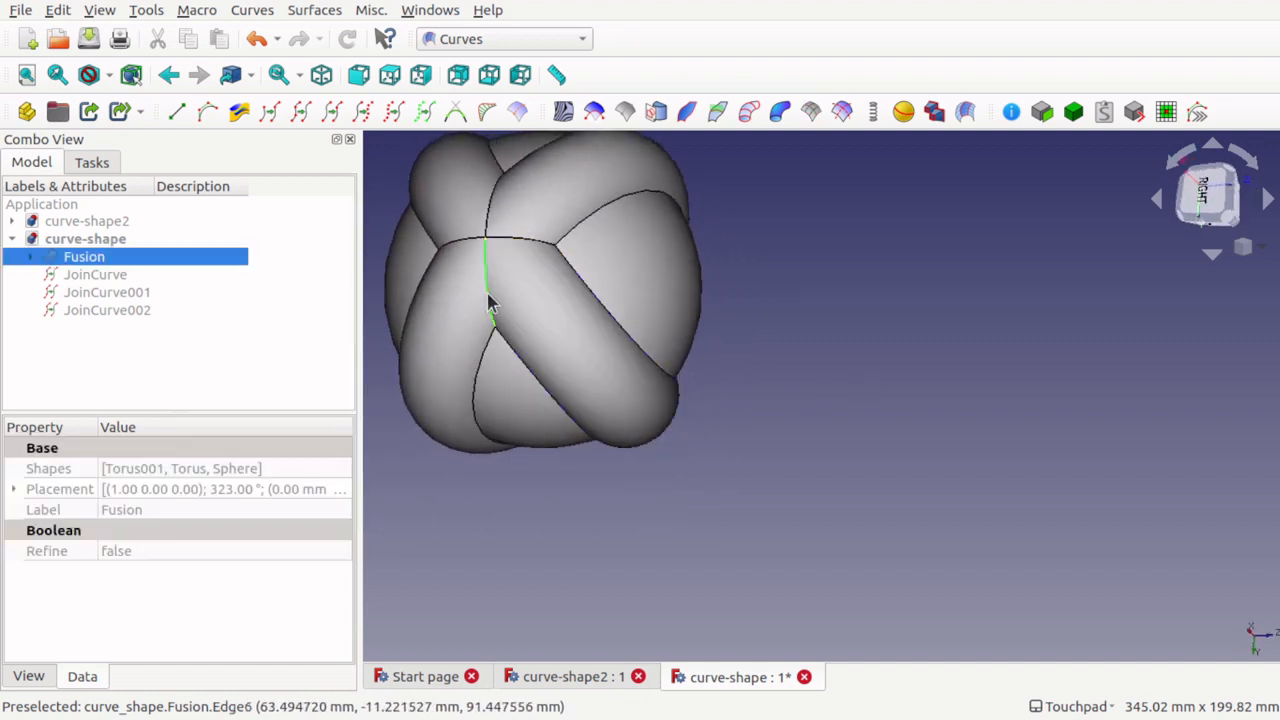
left_click(522, 243, "ctrl")
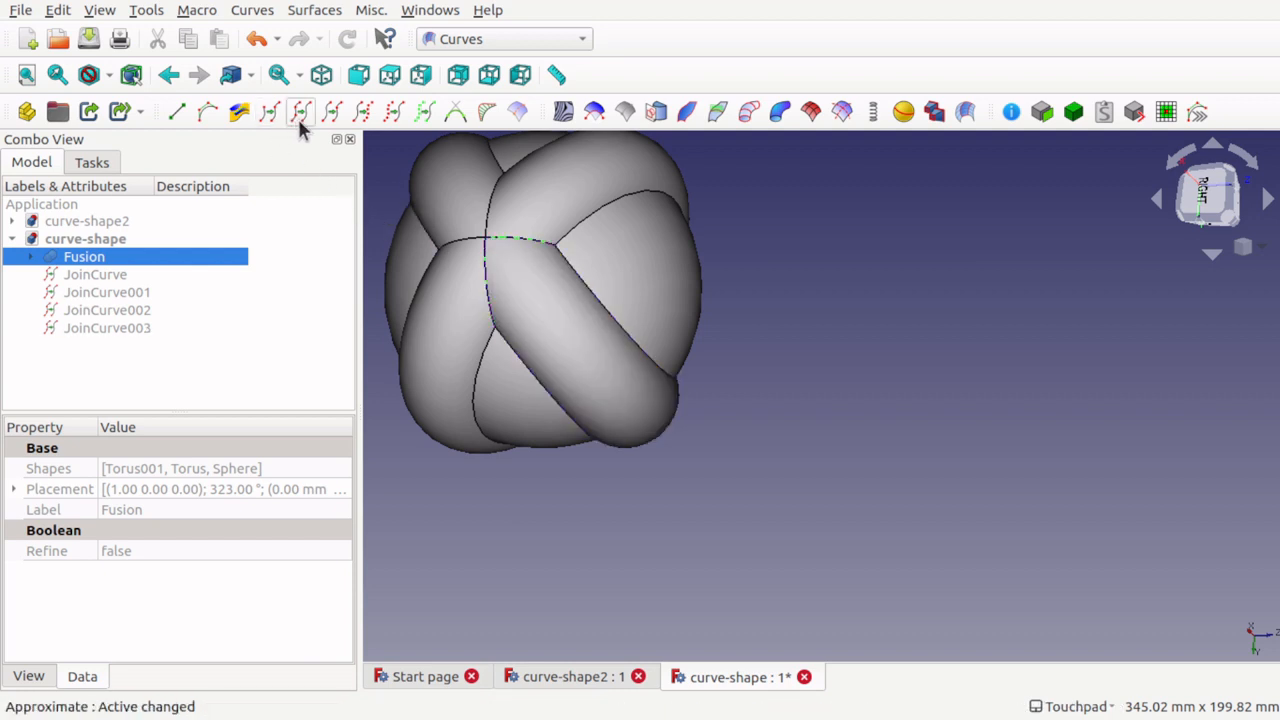
key("space")
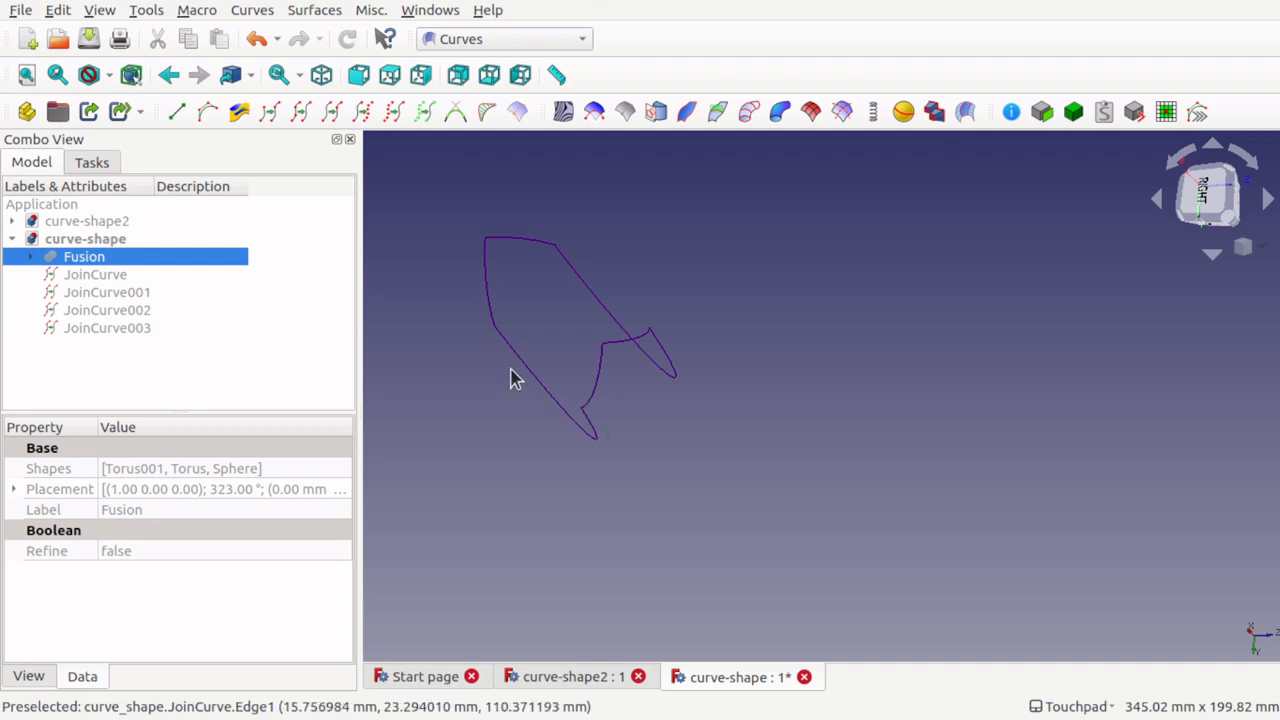
- Create a ruled surface between JoinCurve and JoinCurve001, the band's two long boundary curves
left_click(535, 387)
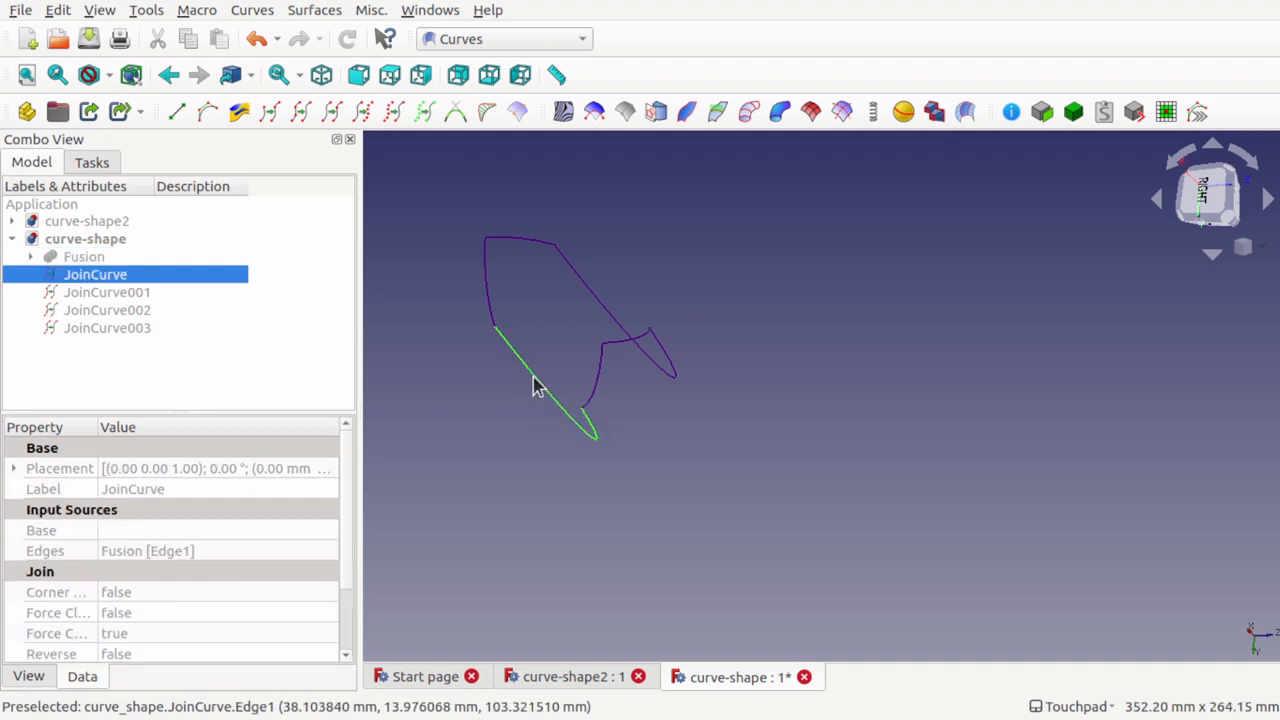
left_click(615, 319, "ctrl")
key("Down")
key("Down")
key("Right")
key("Right")
key("Right")
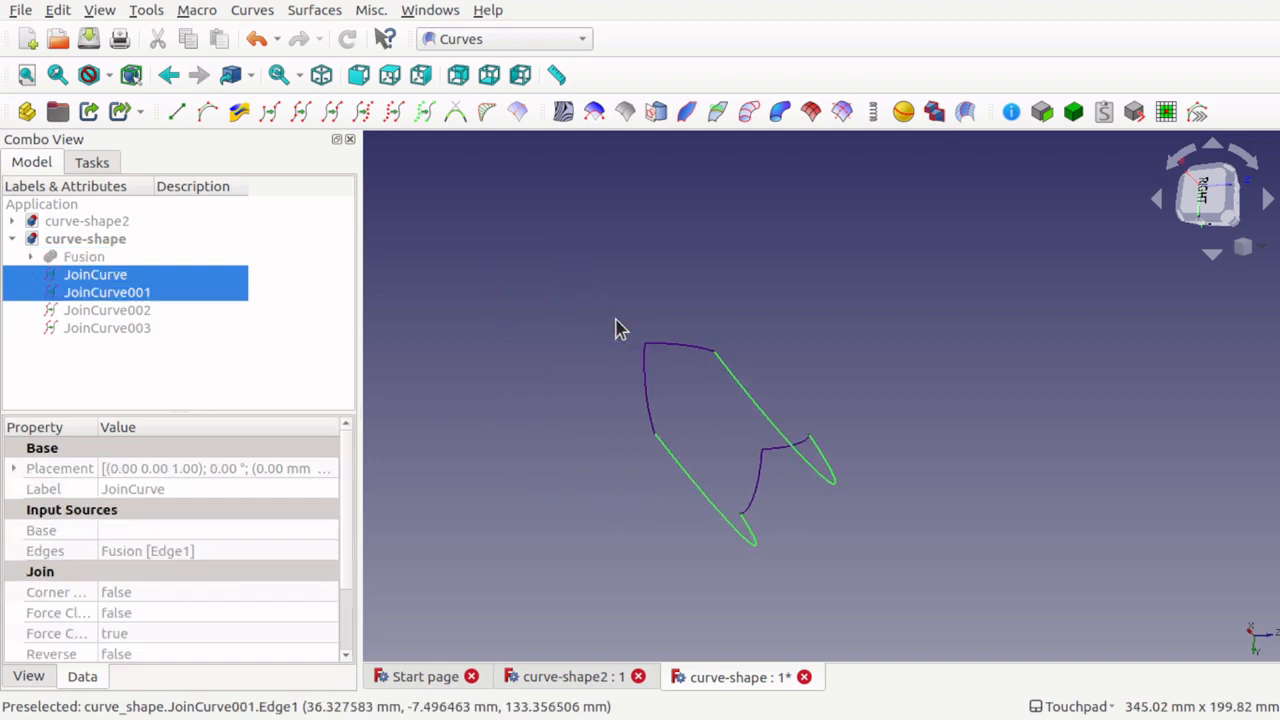
scroll(616, 320, "up", 2)
scroll(616, 320, "down", 1)
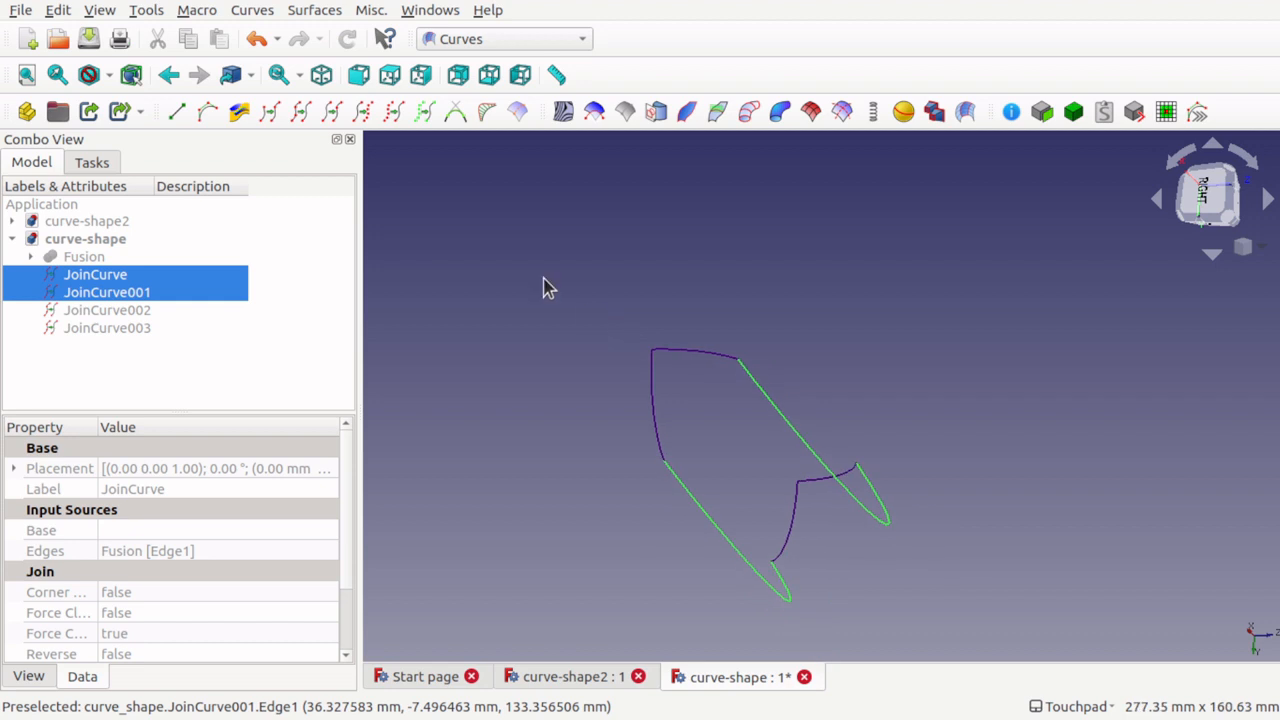
left_click(494, 40)
left_click(495, 345)
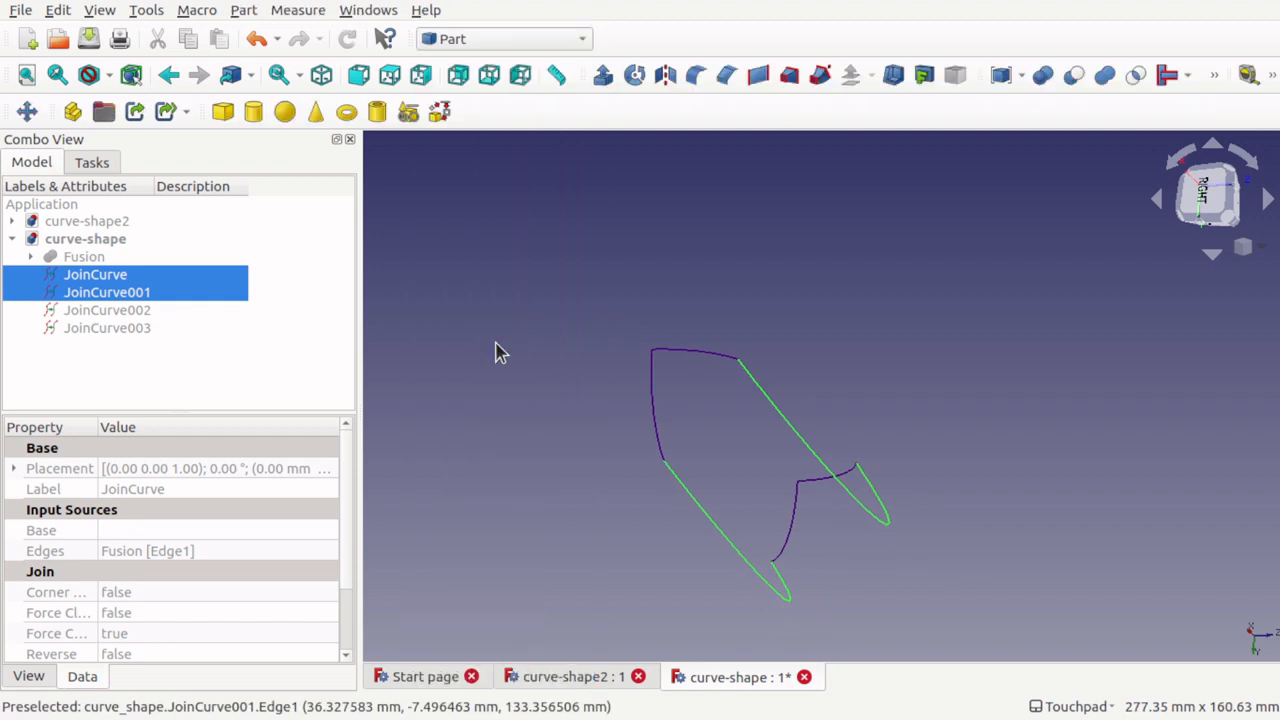
left_click(756, 82)
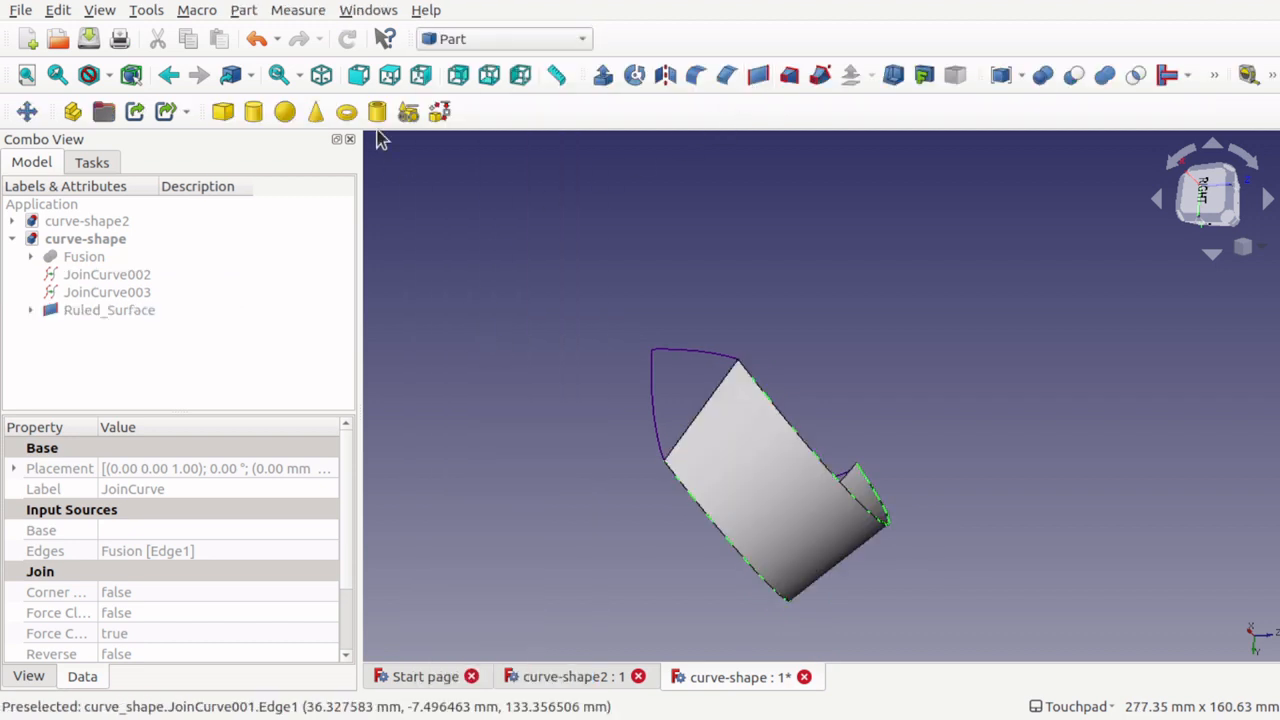
- Sweep the two end profiles JoinCurve002 and JoinCurve003 along the ruled surface with the Sweep profiles on 2 rails command
left_click(495, 42)
left_click(470, 669)
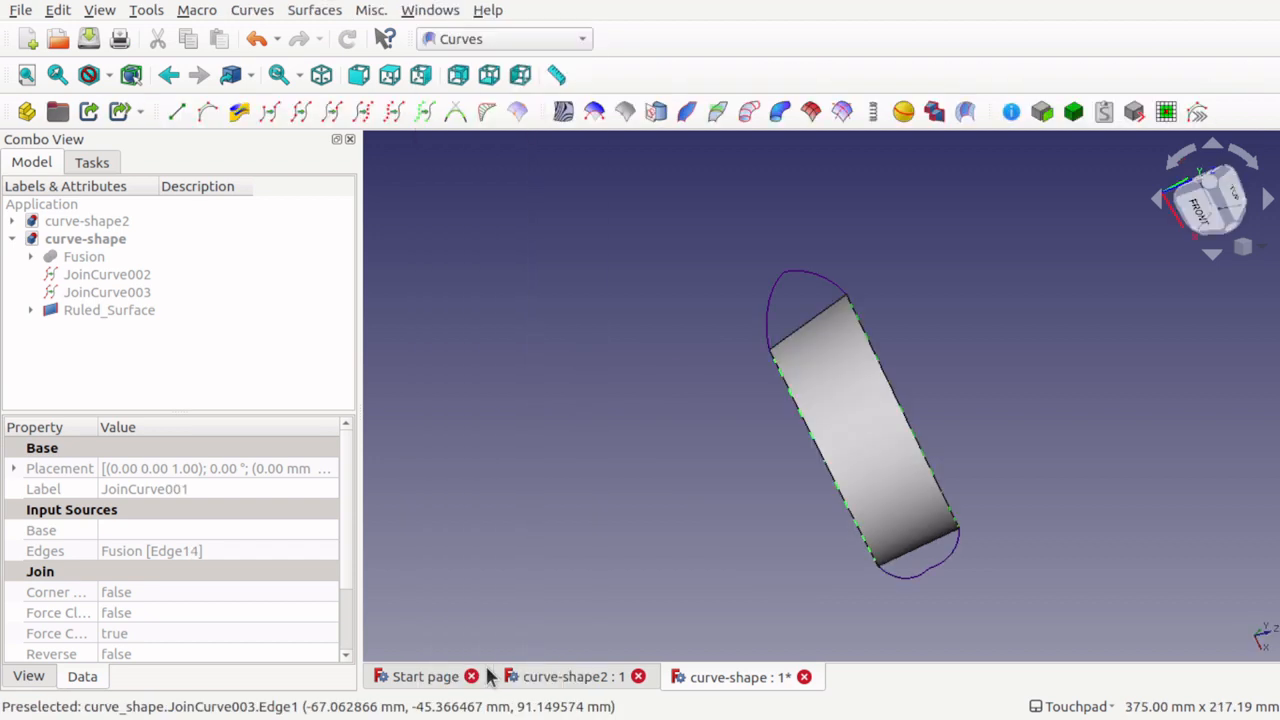
left_click(843, 426)
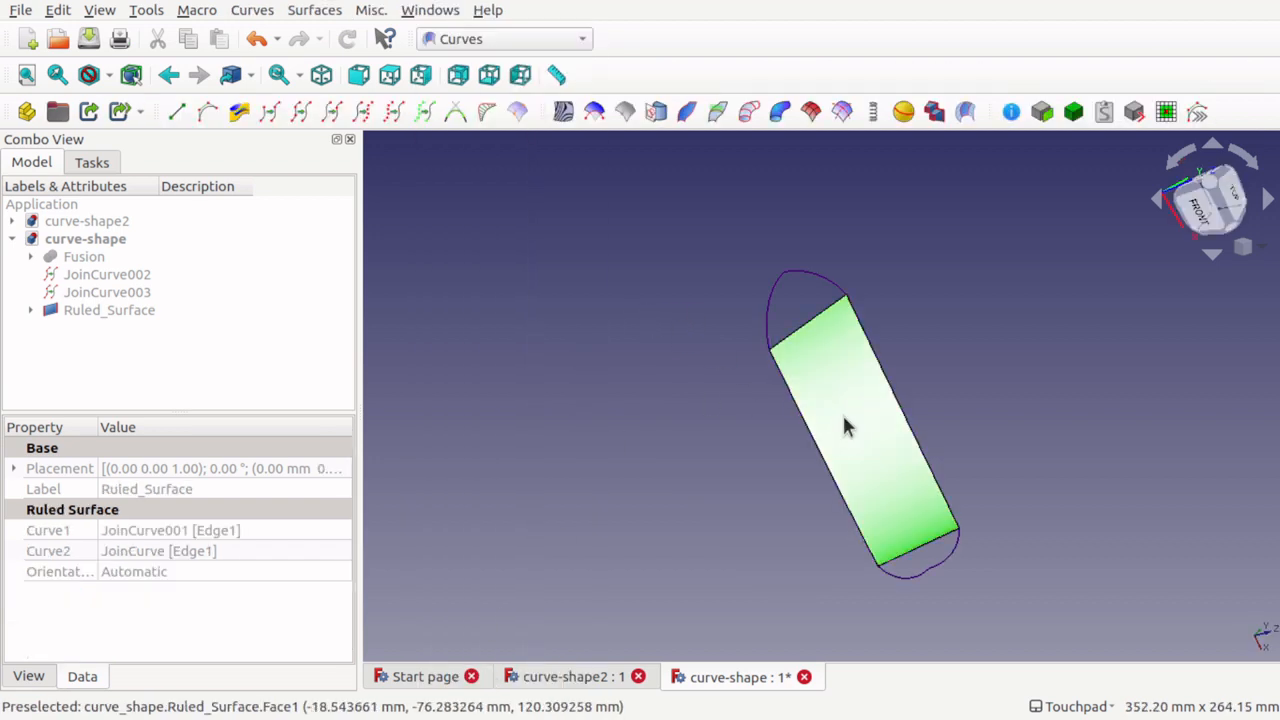
left_click(772, 300, "ctrl")
left_click(942, 570, "ctrl")
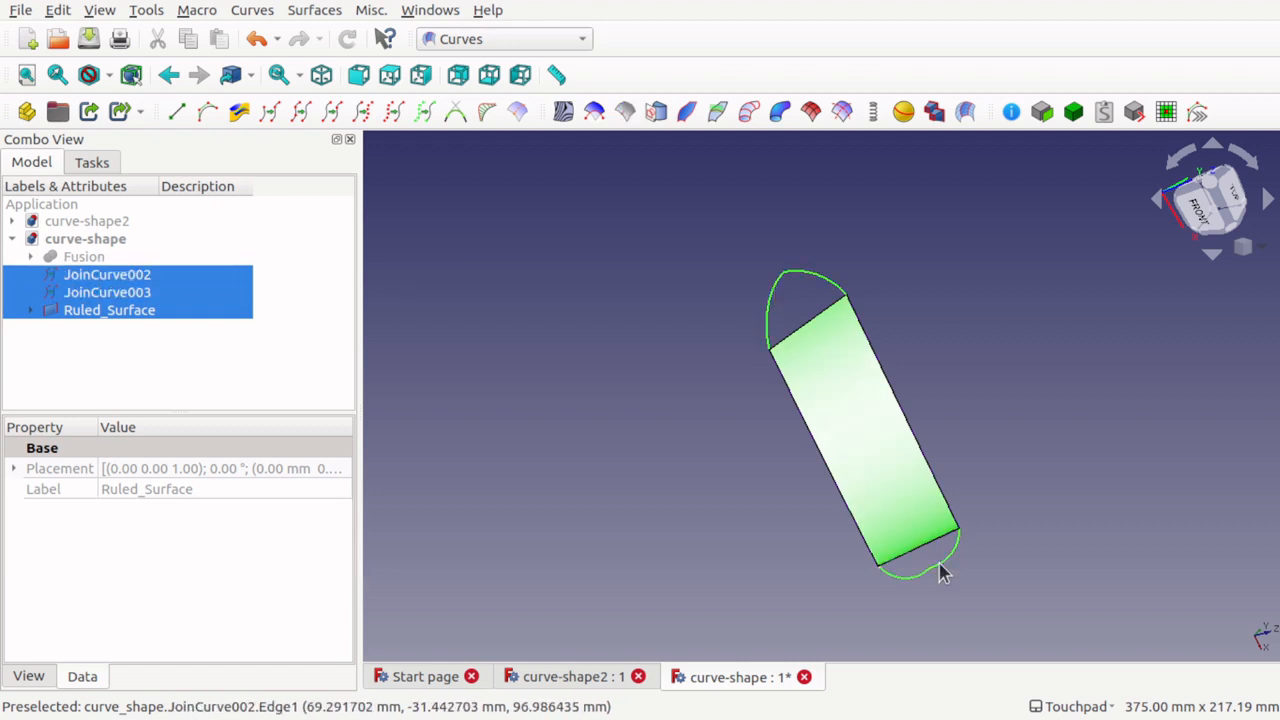
left_click(684, 116)
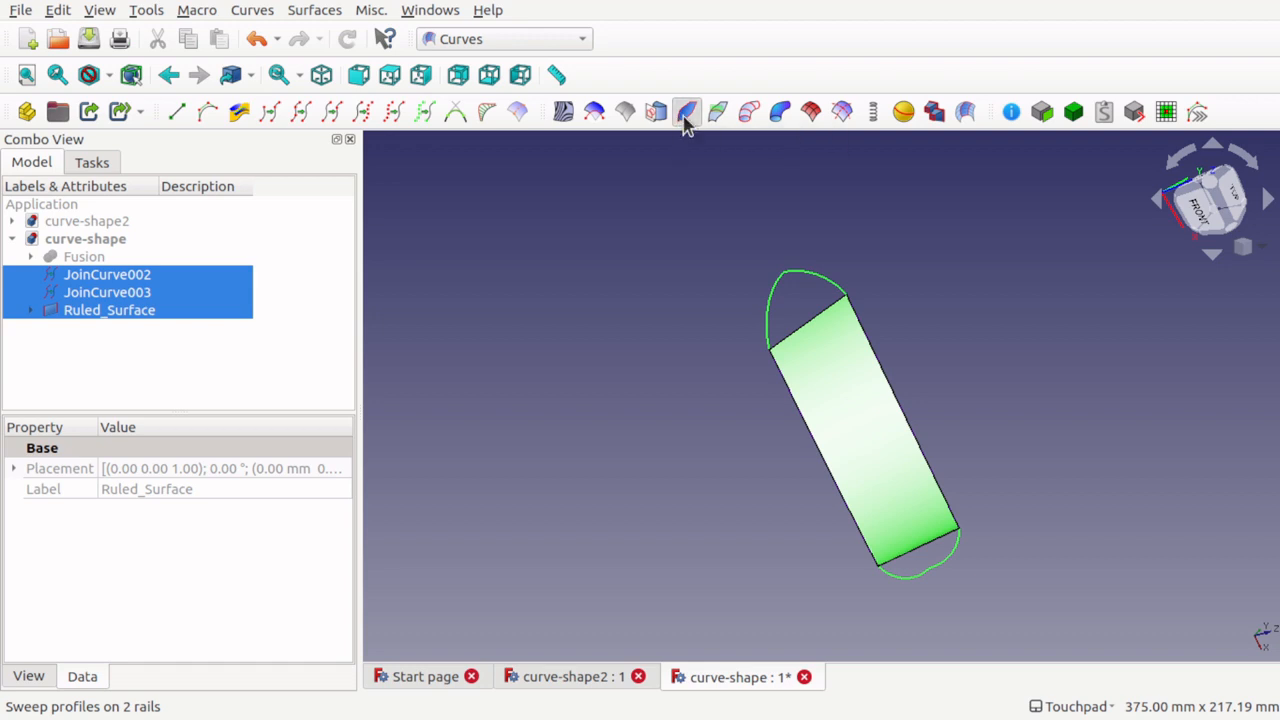
middle_click_drag(749, 414, 757, 331)
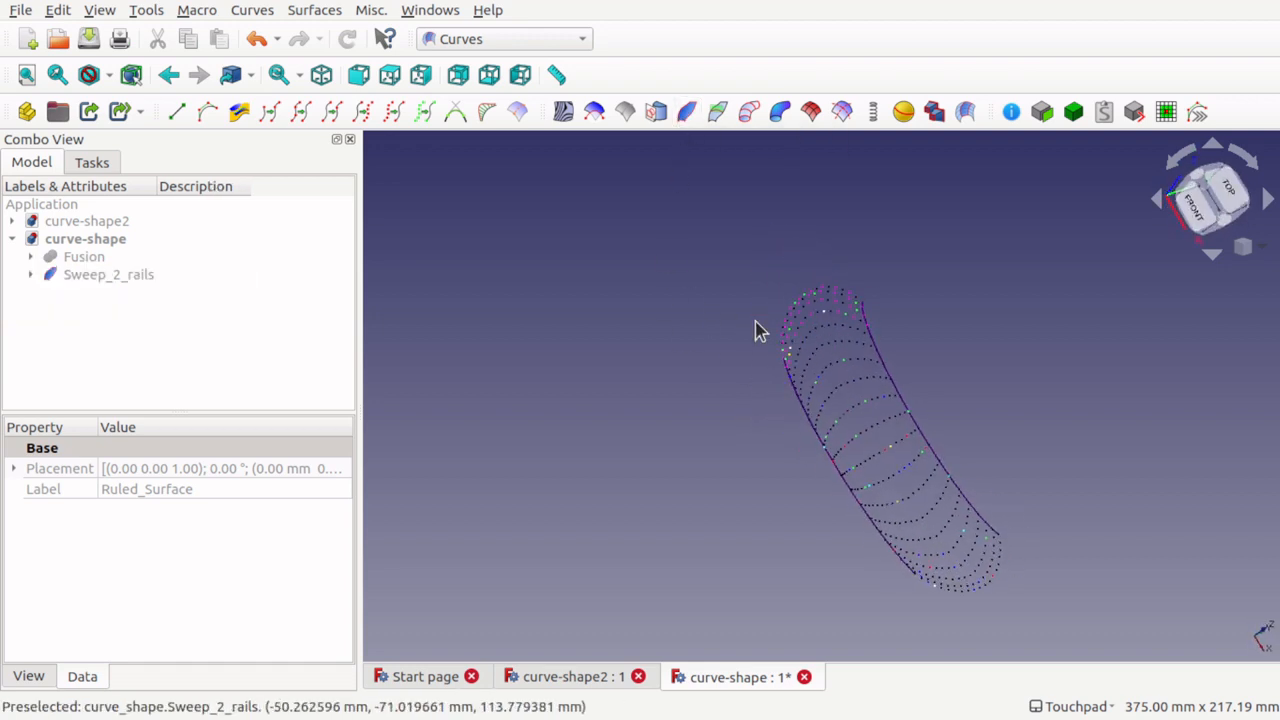
- Approximate the points of the two-rail sweep into a smooth surface
left_click(134, 277)
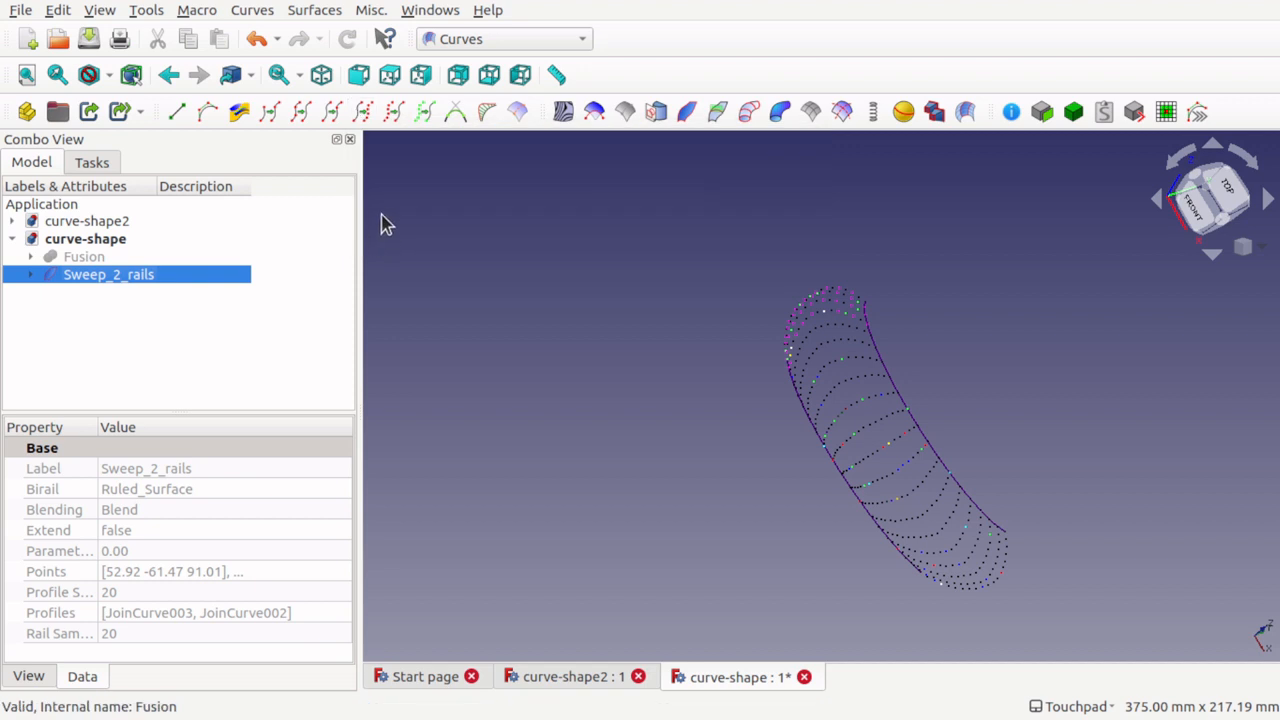
left_click(394, 114)
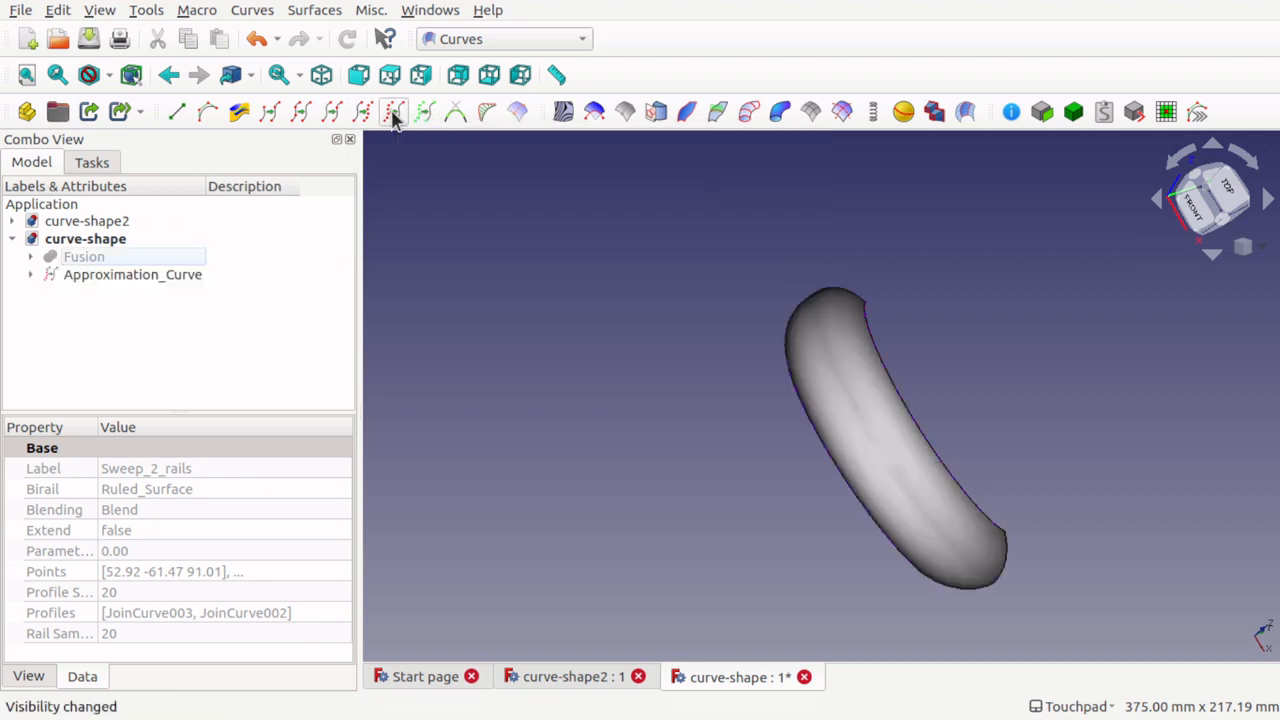
left_click_drag(929, 409, 957, 443, "alt")
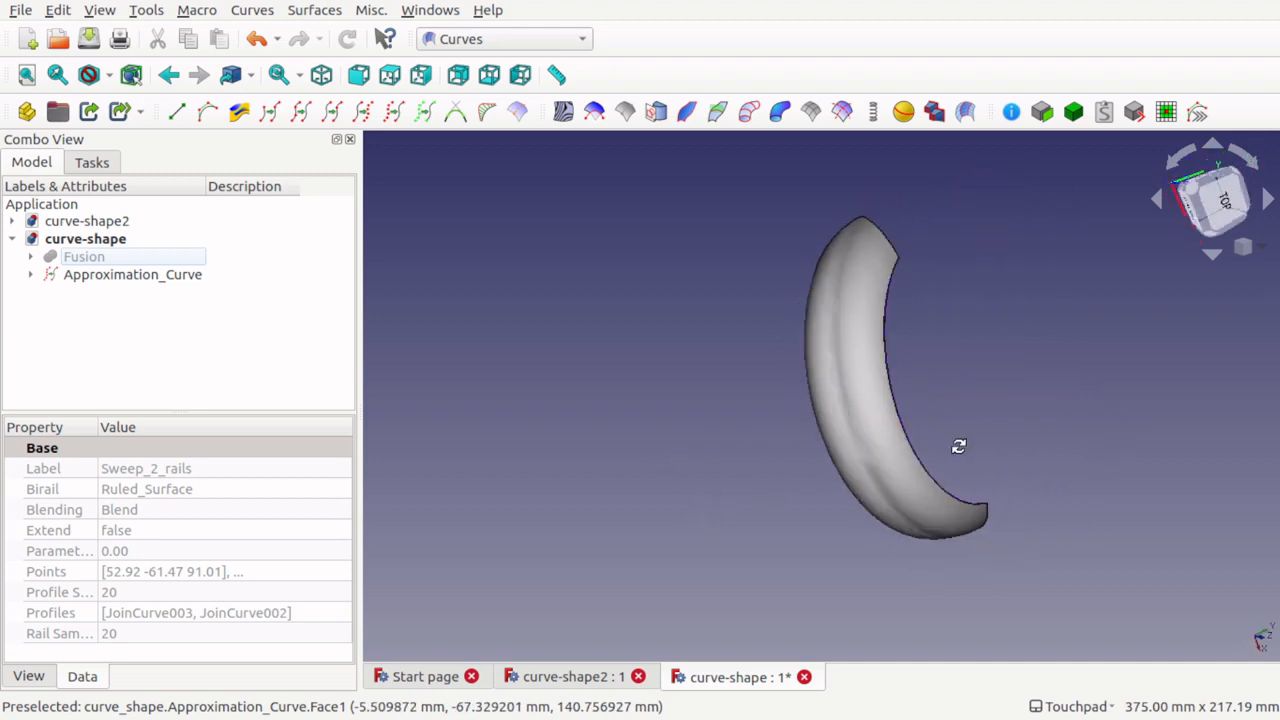
- Thicken the approximated surface with a 3 mm offset in the Part workbench, using Skin mode, Arc join and Fill offset
left_click(874, 443)
left_click(470, 39)
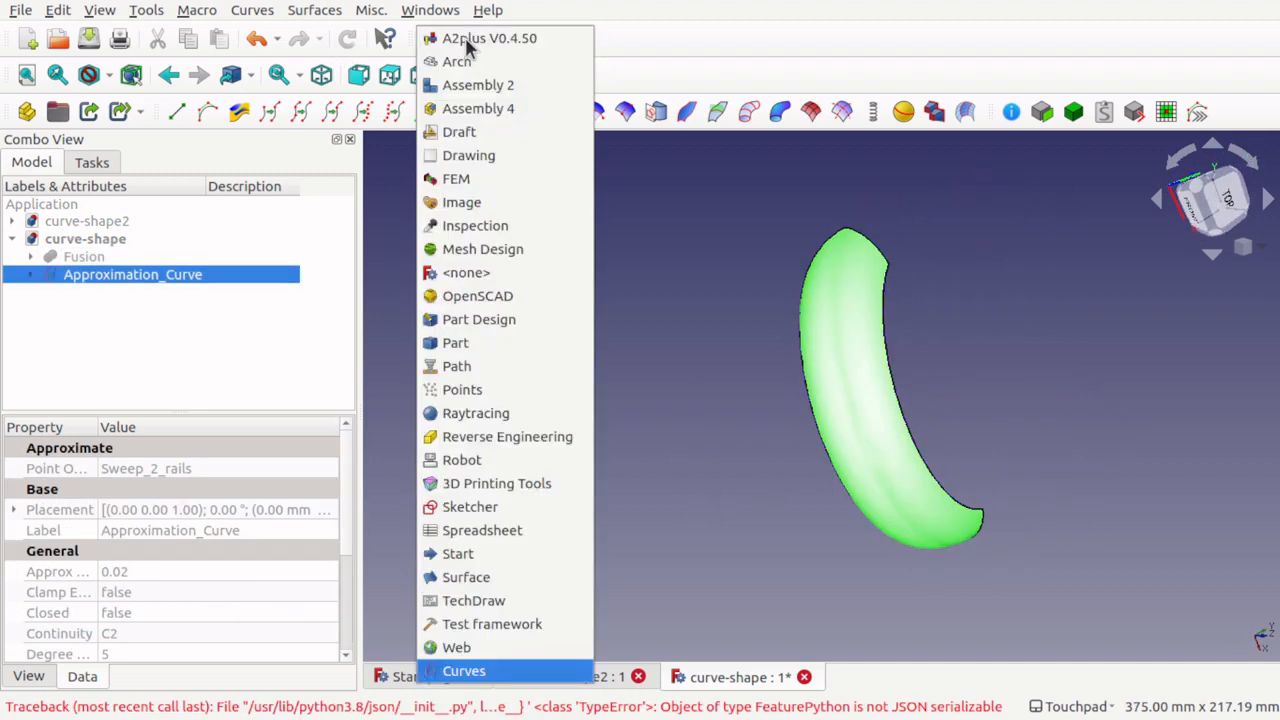
left_click(484, 350)
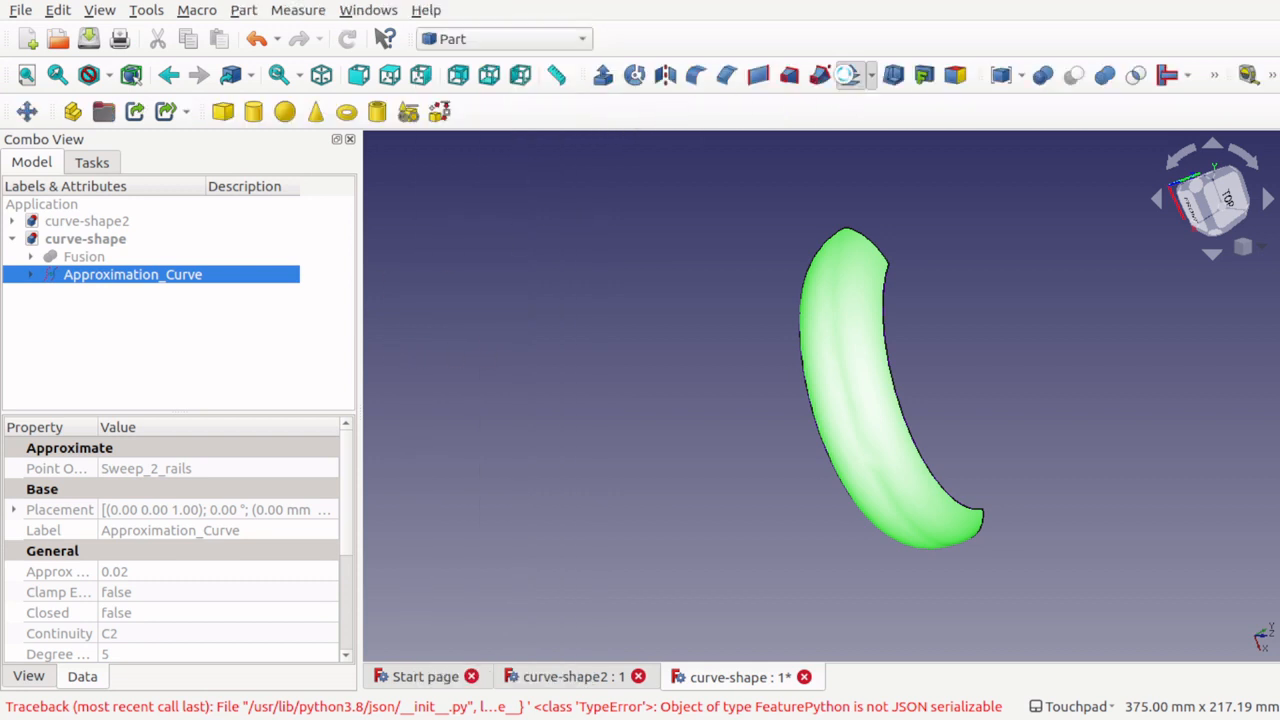
left_click(850, 76)
left_click_drag(953, 333, 709, 474, "alt")
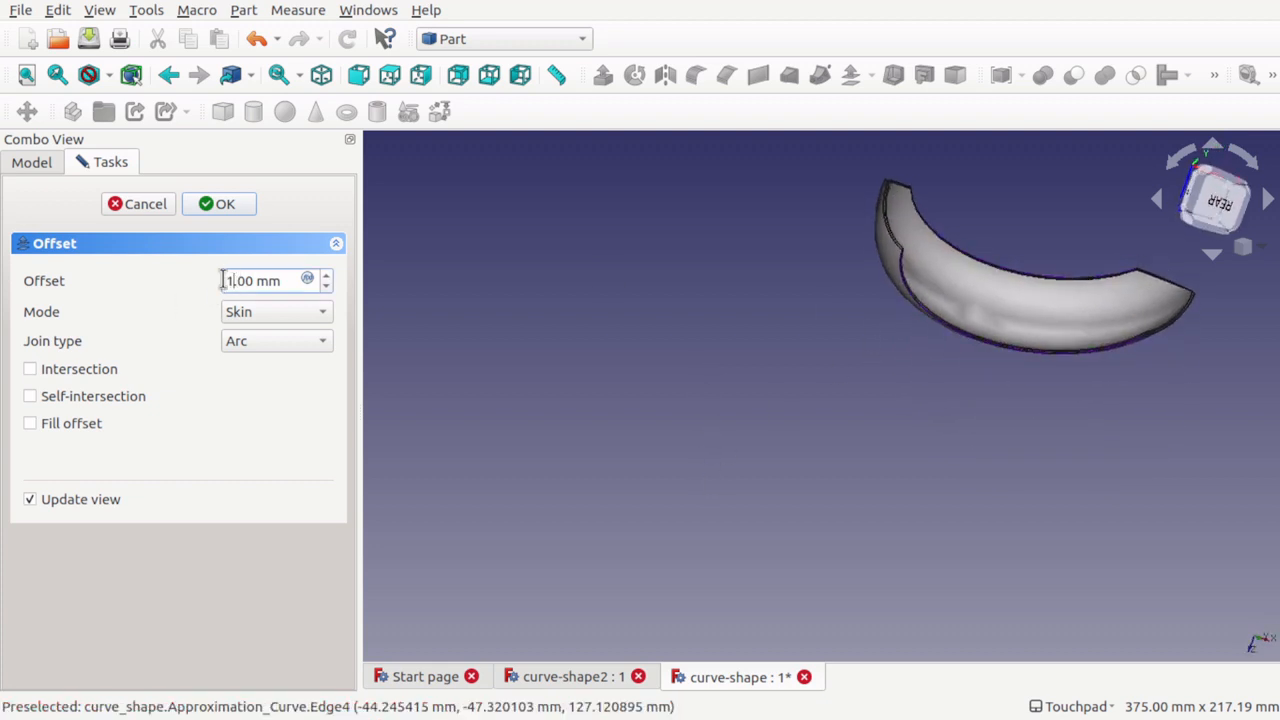
type("3")
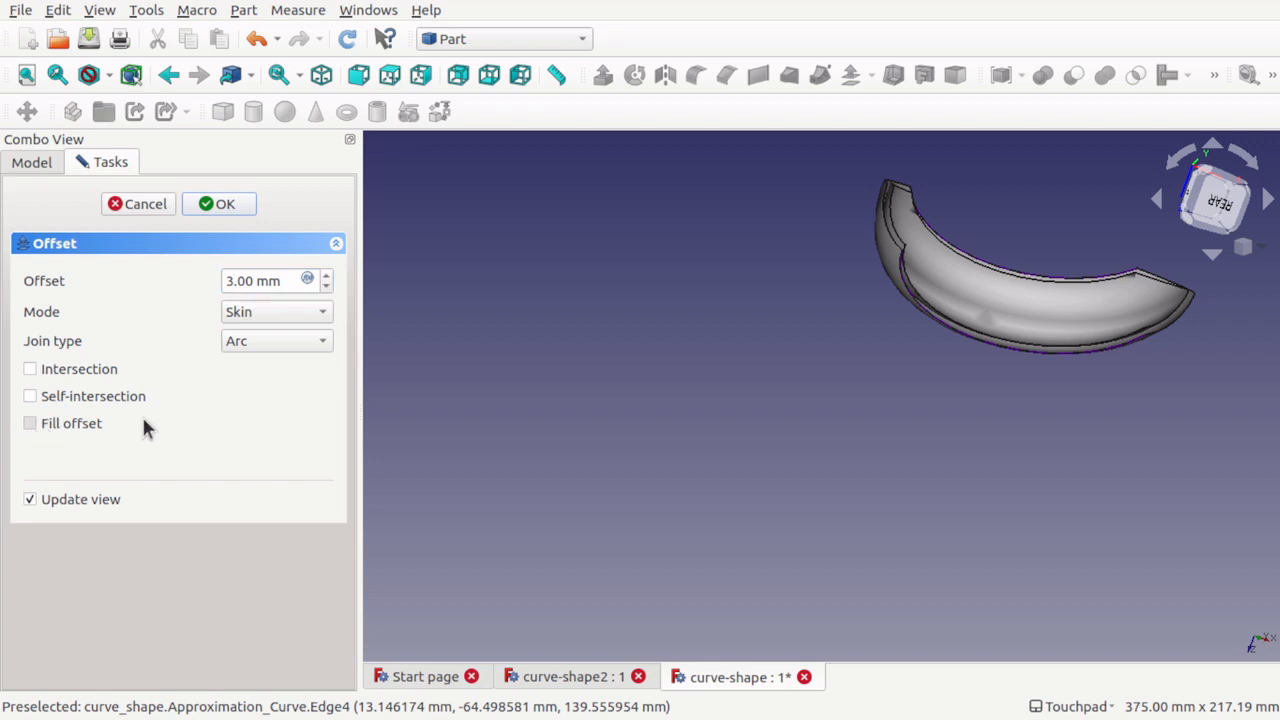
left_click_drag(1006, 388, 1000, 361, "alt")
scroll(1040, 271, "up", 4)
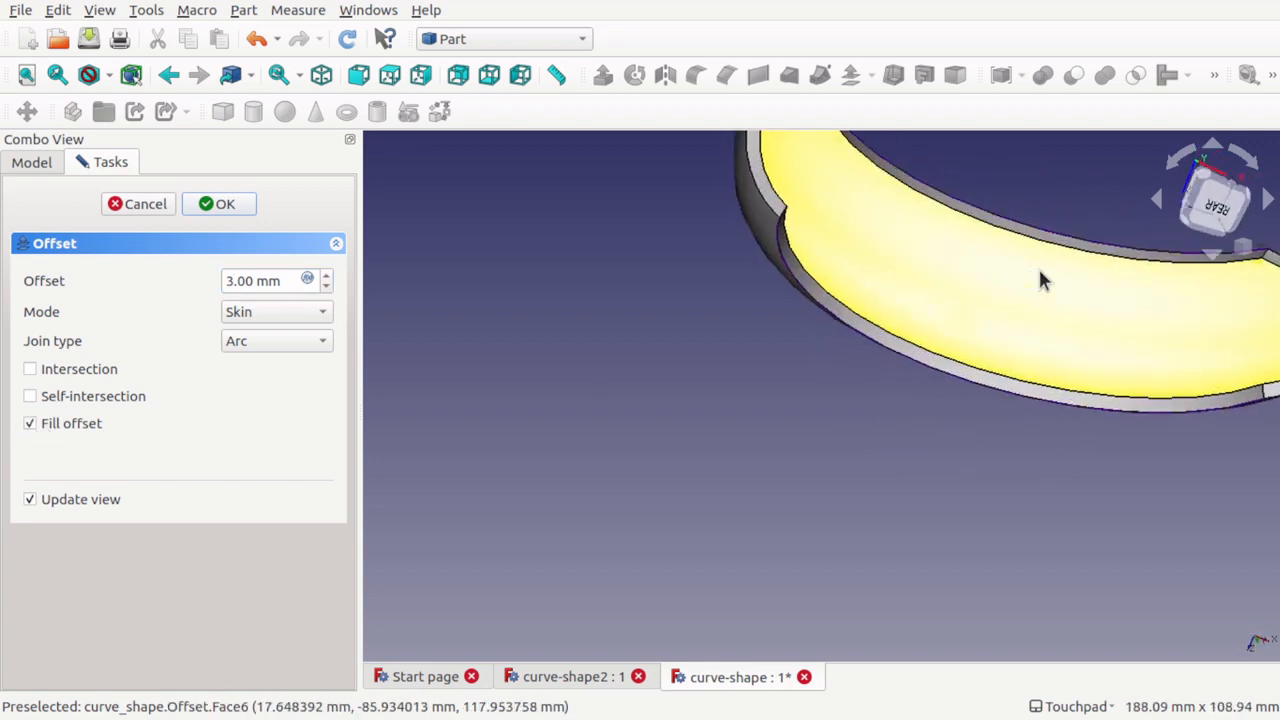
scroll(1040, 271, "down", 5)
mouse_move(1038, 266)
left_mouse_down("alt")
mouse_move(1037, 277)
mouse_move(1051, 209)
mouse_move(1038, 248)
left_mouse_up("alt")
key("Down")
key("Down")
key("Down")
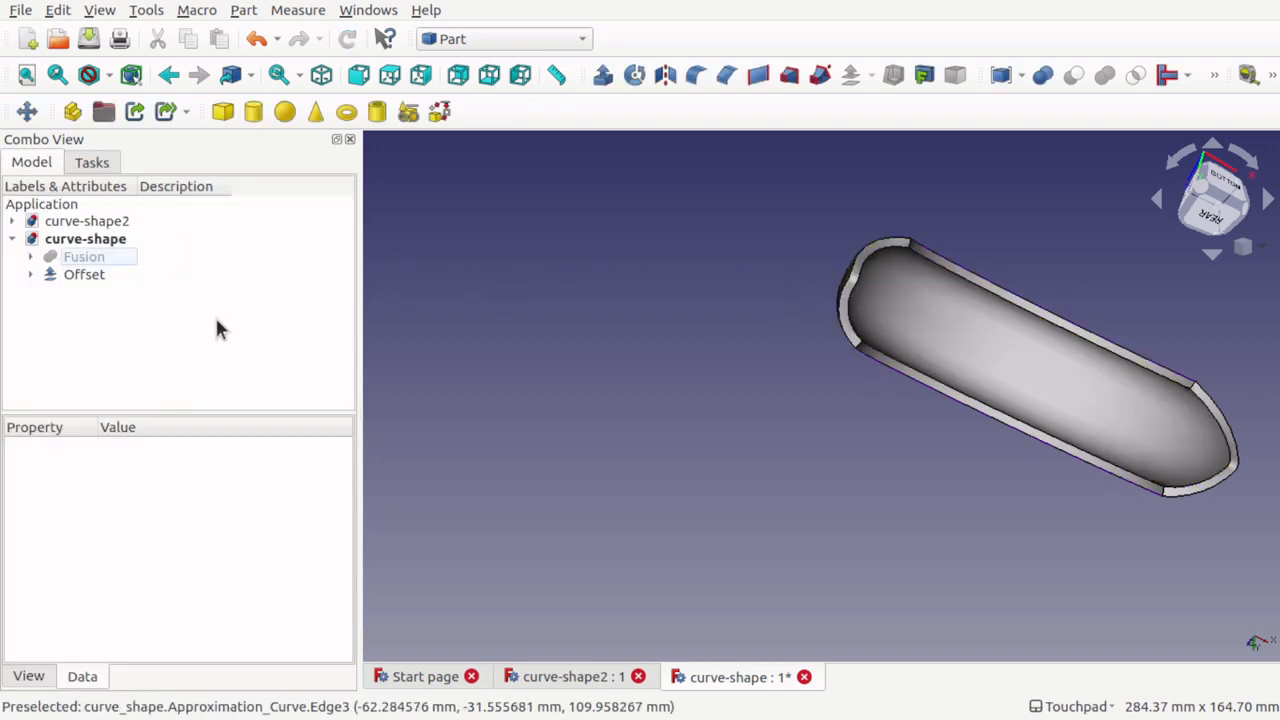
- Show the Fusion body again to see how the offset shell fits over it
left_click(84, 276)
left_click(80, 260)
key("space")
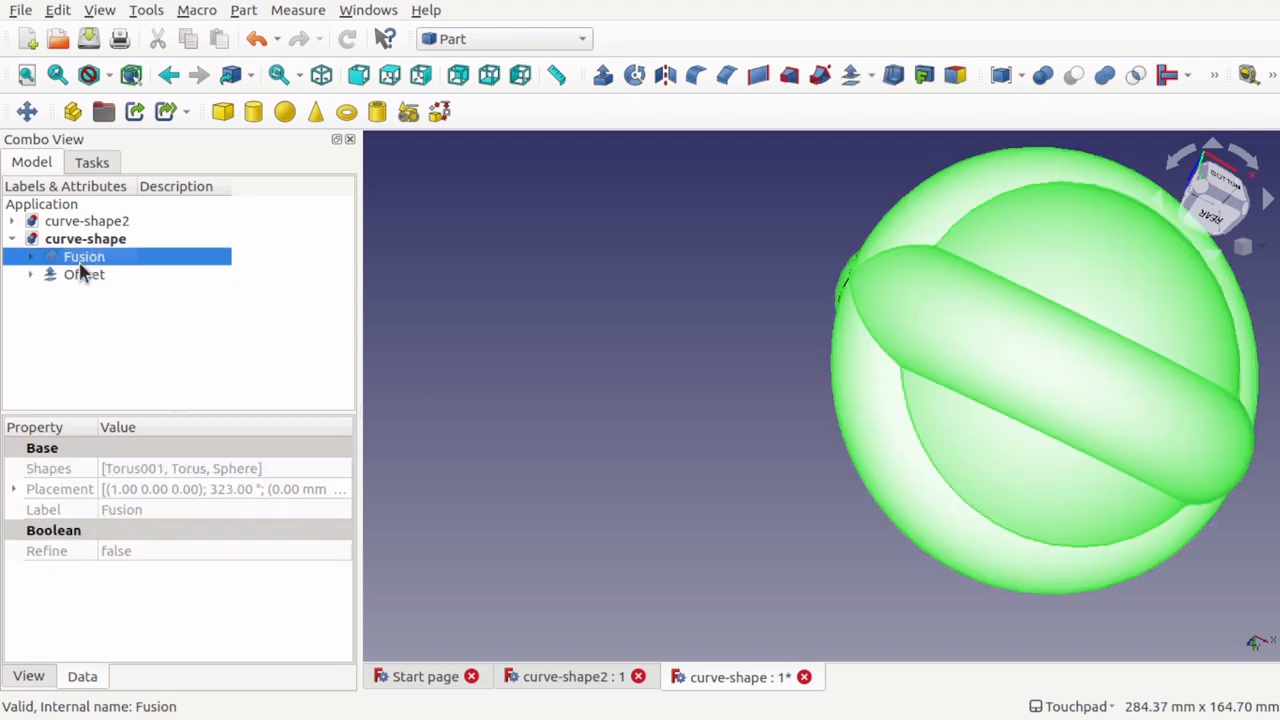
left_click_drag(712, 330, 870, 355, "shift")
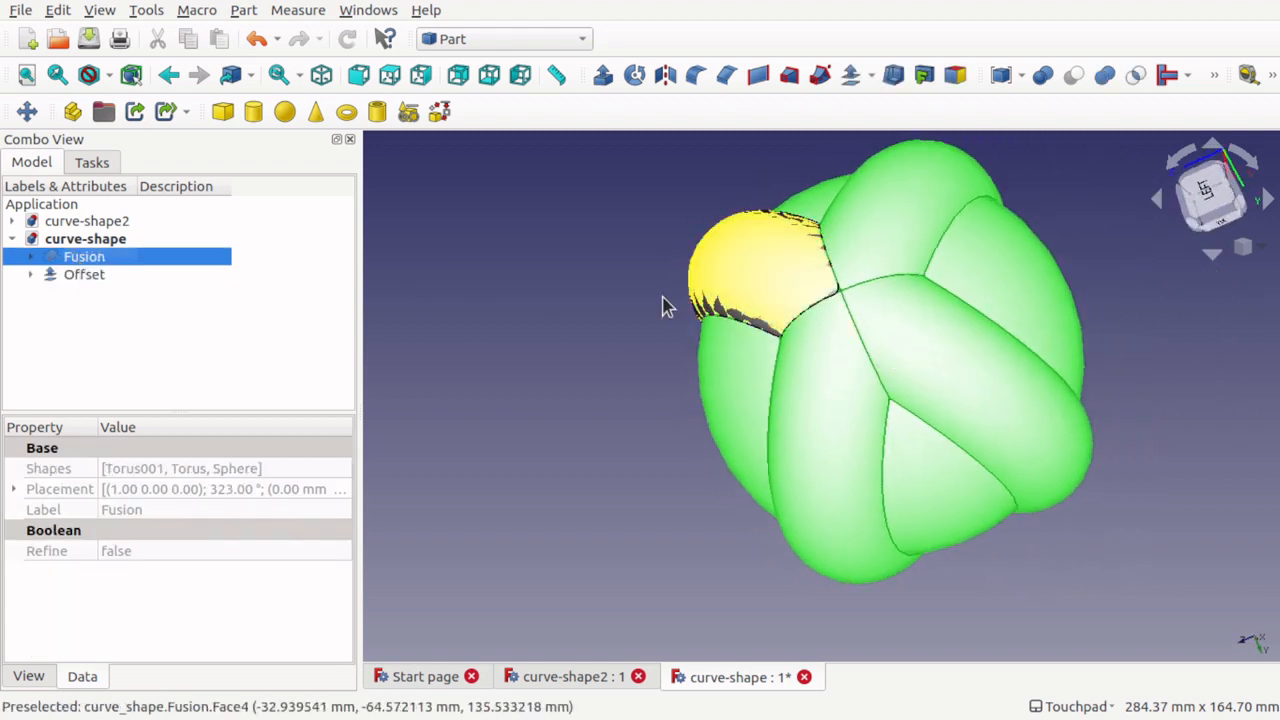
- Transform the Offset shell, moving it about 25 mm in the negative direction along the green axis, off the Fusion body
left_click(81, 275)
right_click(81, 275)
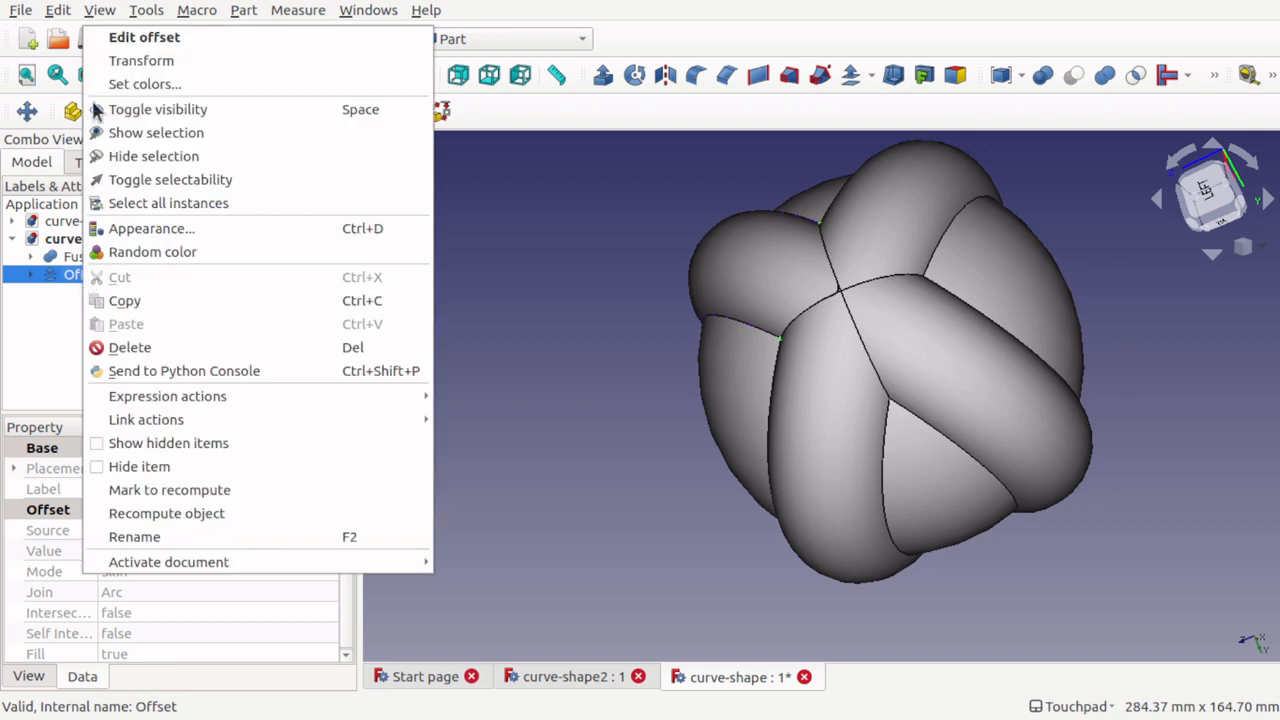
left_click(132, 60)
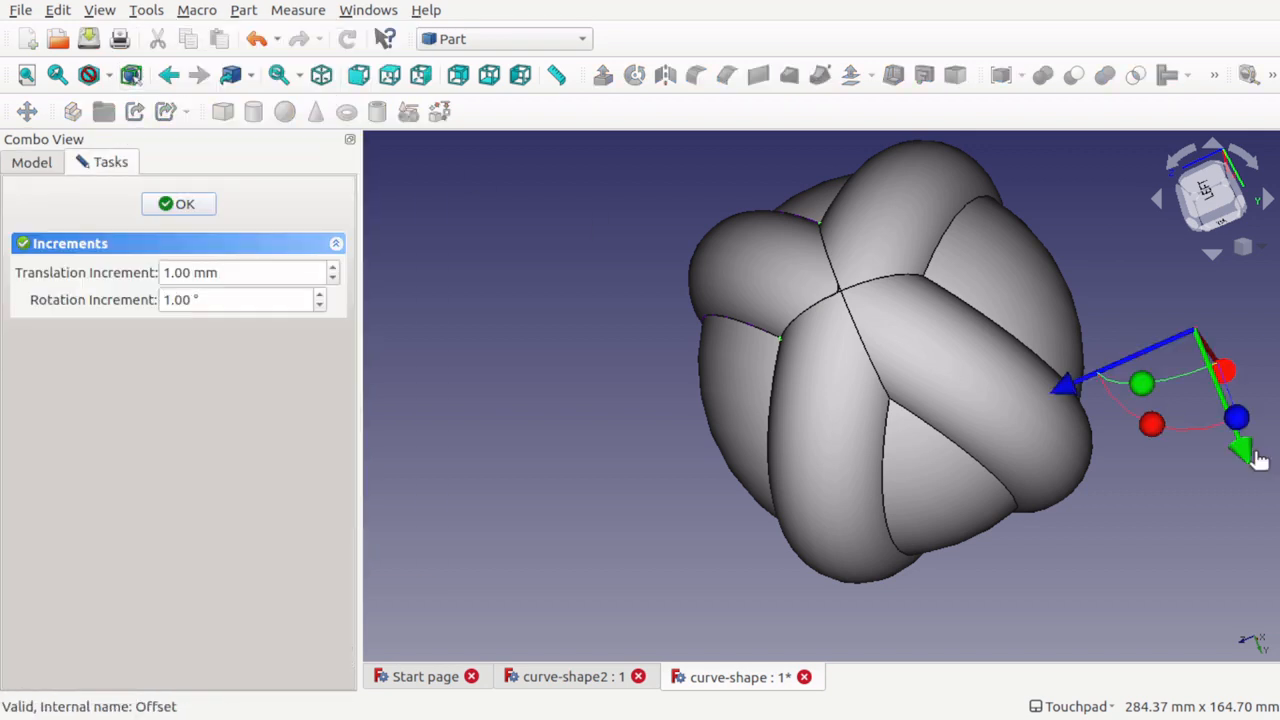
left_click_drag(1240, 458, 1212, 394)
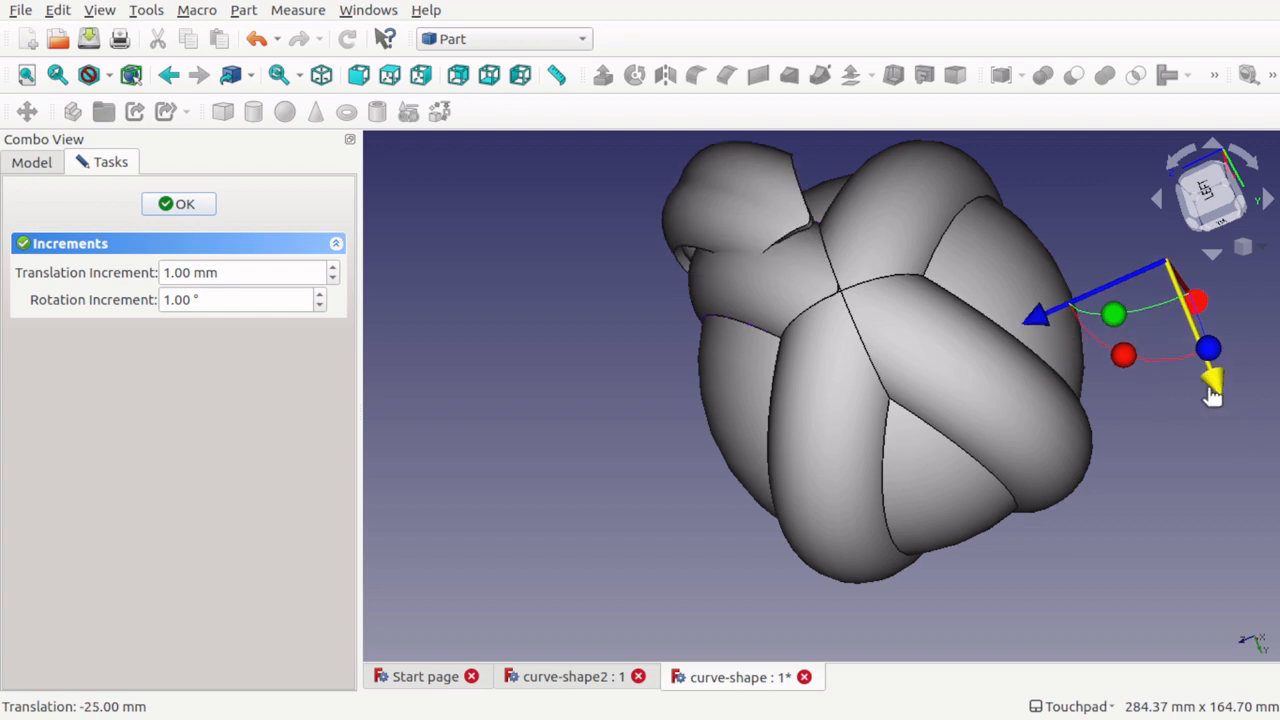
left_click_drag(1040, 333, 711, 369)
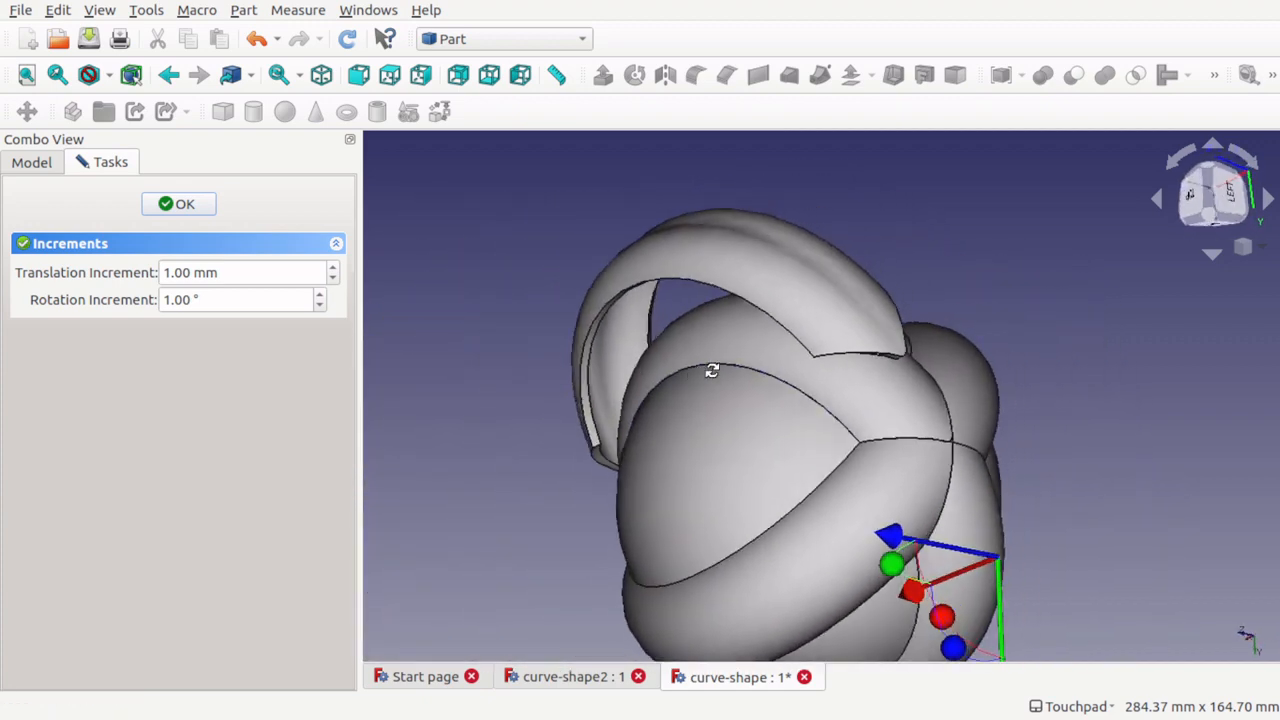
left_click(167, 204)
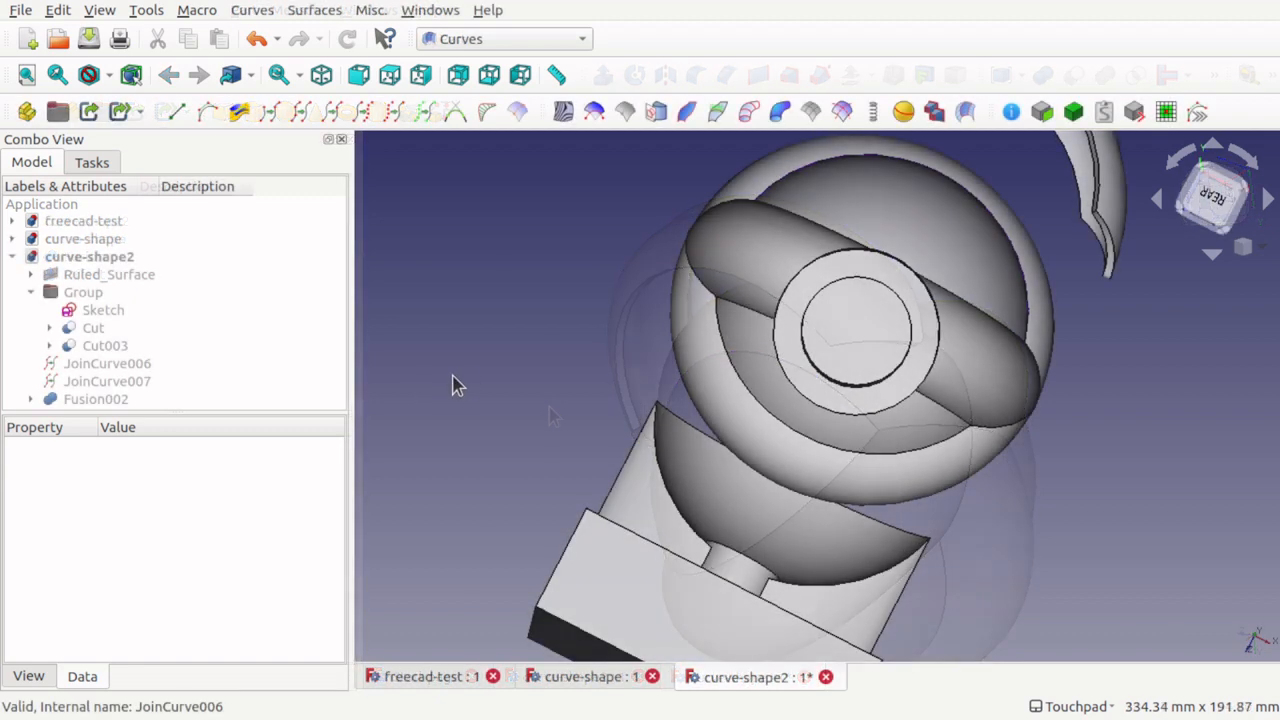
- In the curve-shape2 document, make a joined curve from the edge where the wall of Cut003's round recess meets its floor, and select it
left_click_drag(589, 354, 809, 314, "alt")
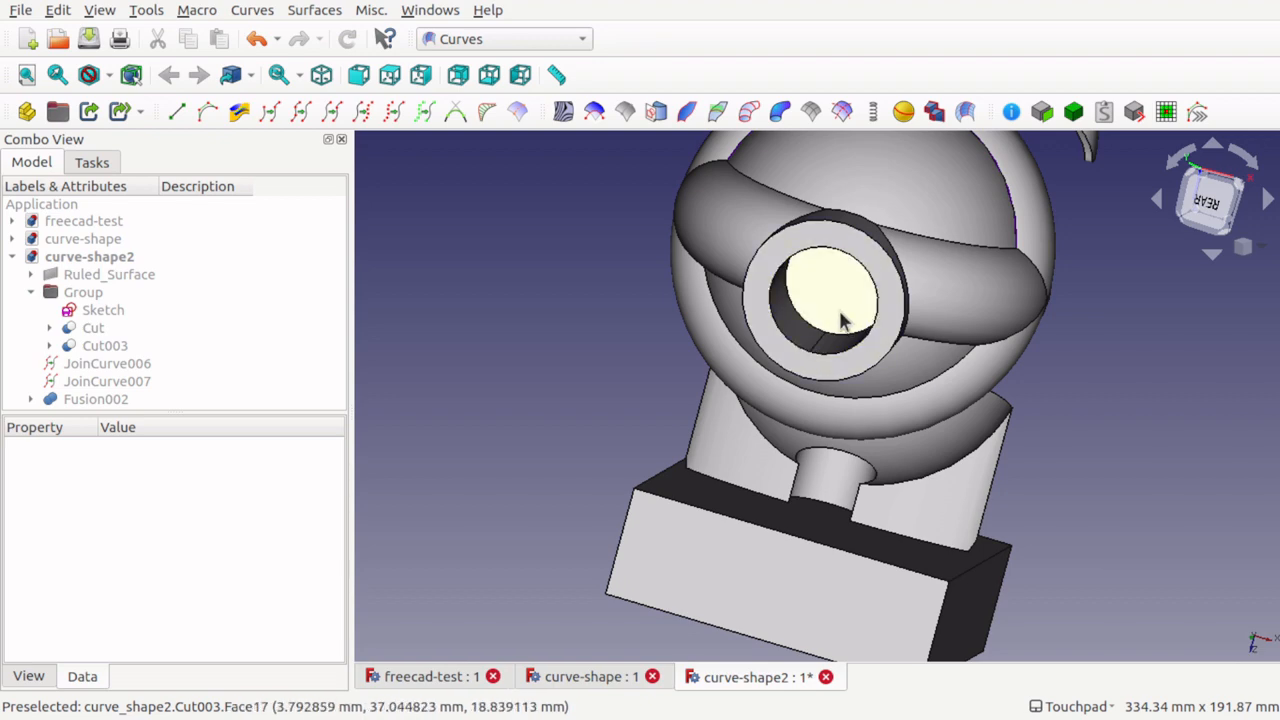
left_click_drag(840, 318, 808, 322, "alt")
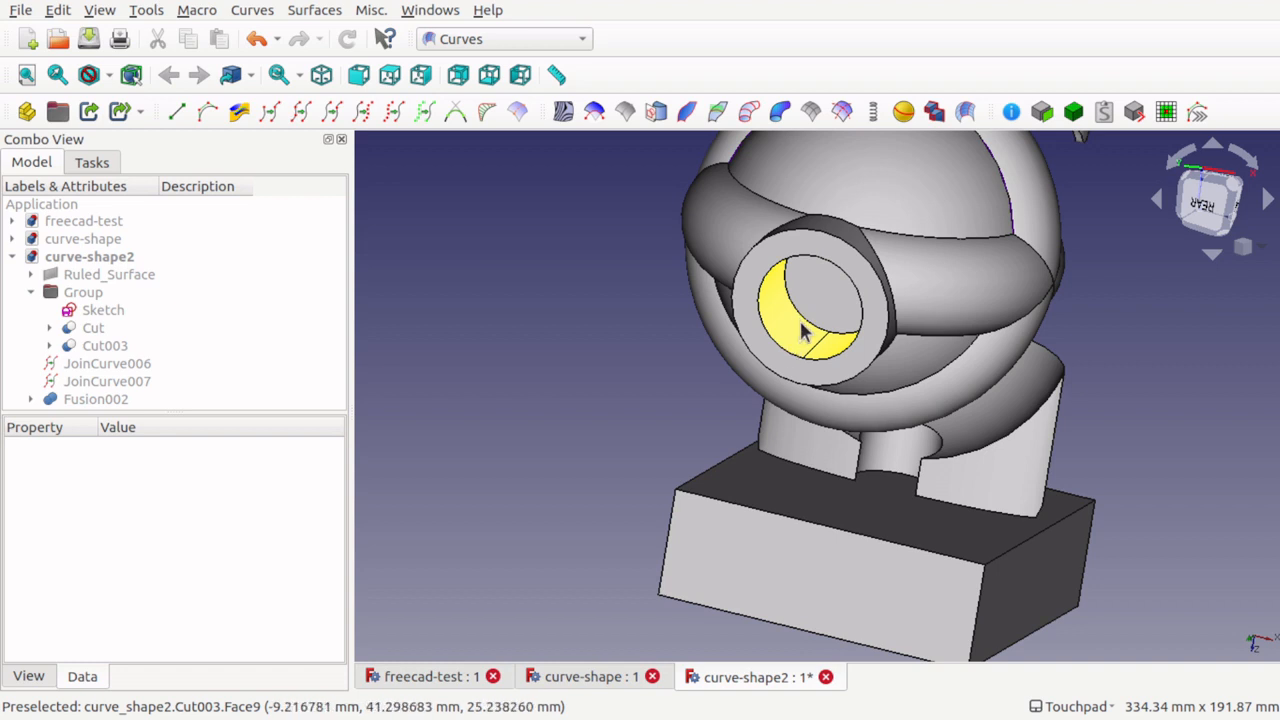
left_click_drag(831, 323, 858, 333, "alt")
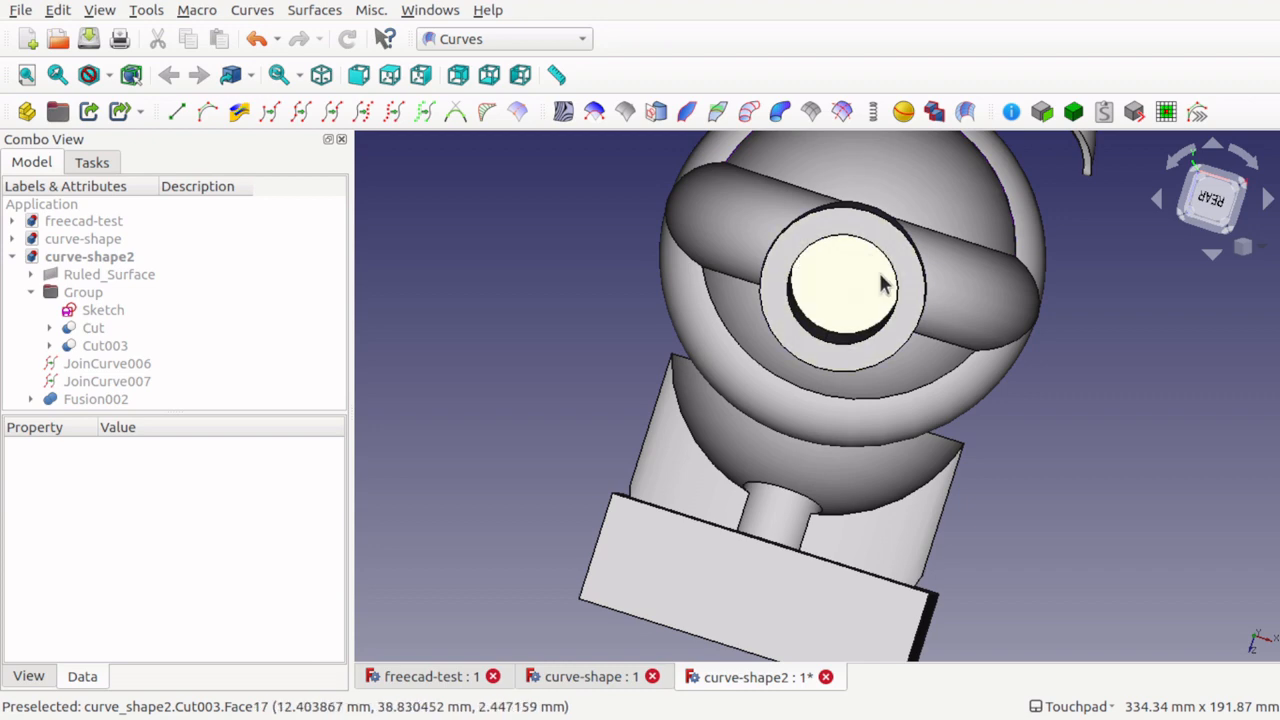
left_click_drag(881, 285, 810, 280, "alt")
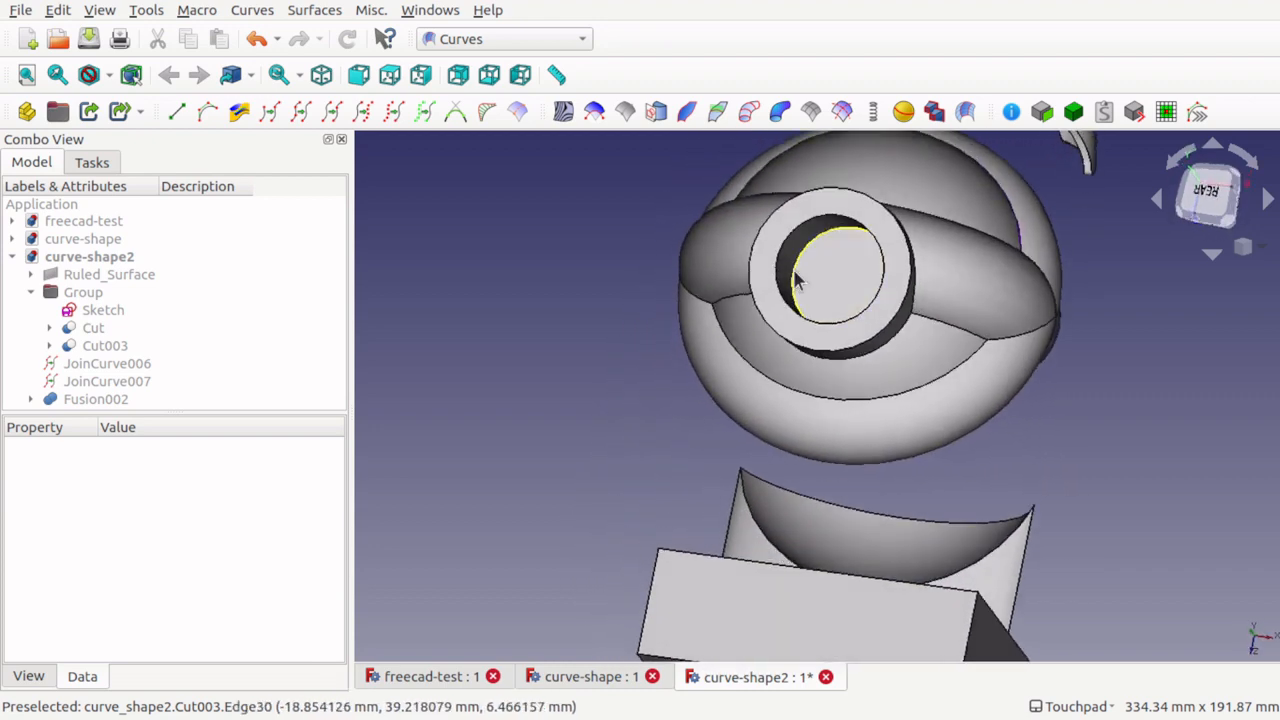
left_click(797, 280)
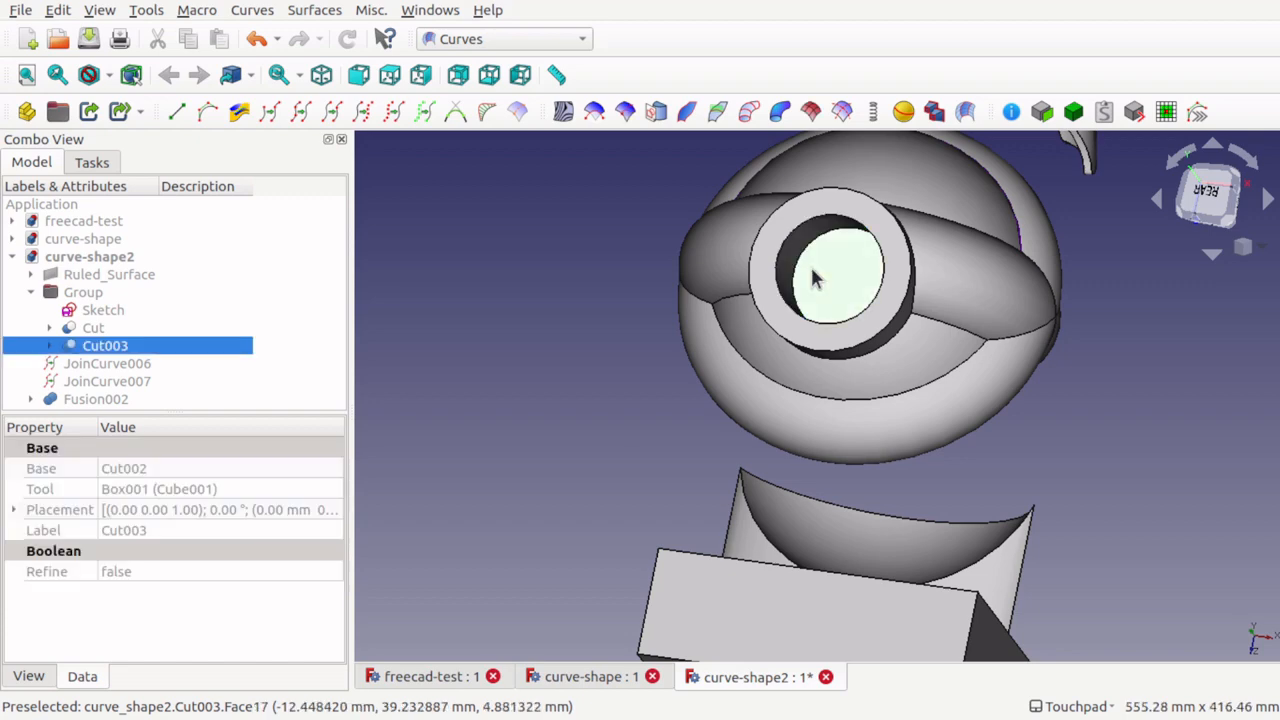
left_click_drag(826, 283, 835, 325, "alt")
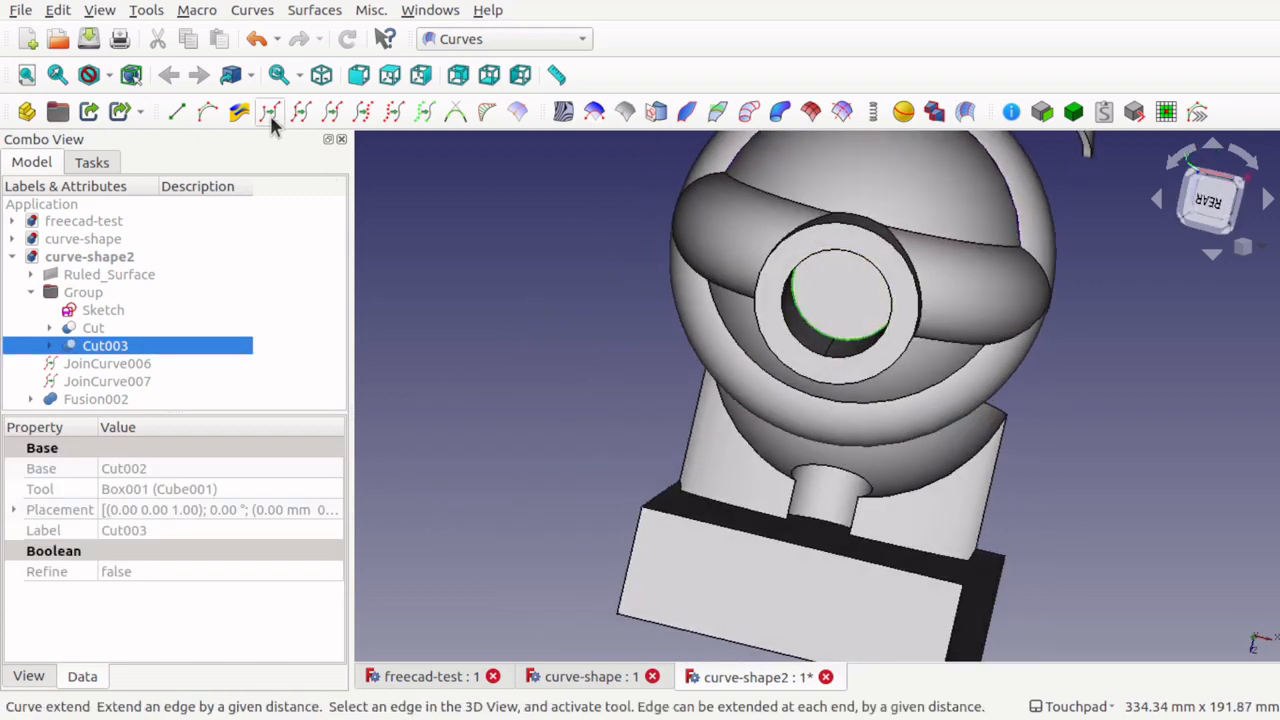
left_click(300, 113)
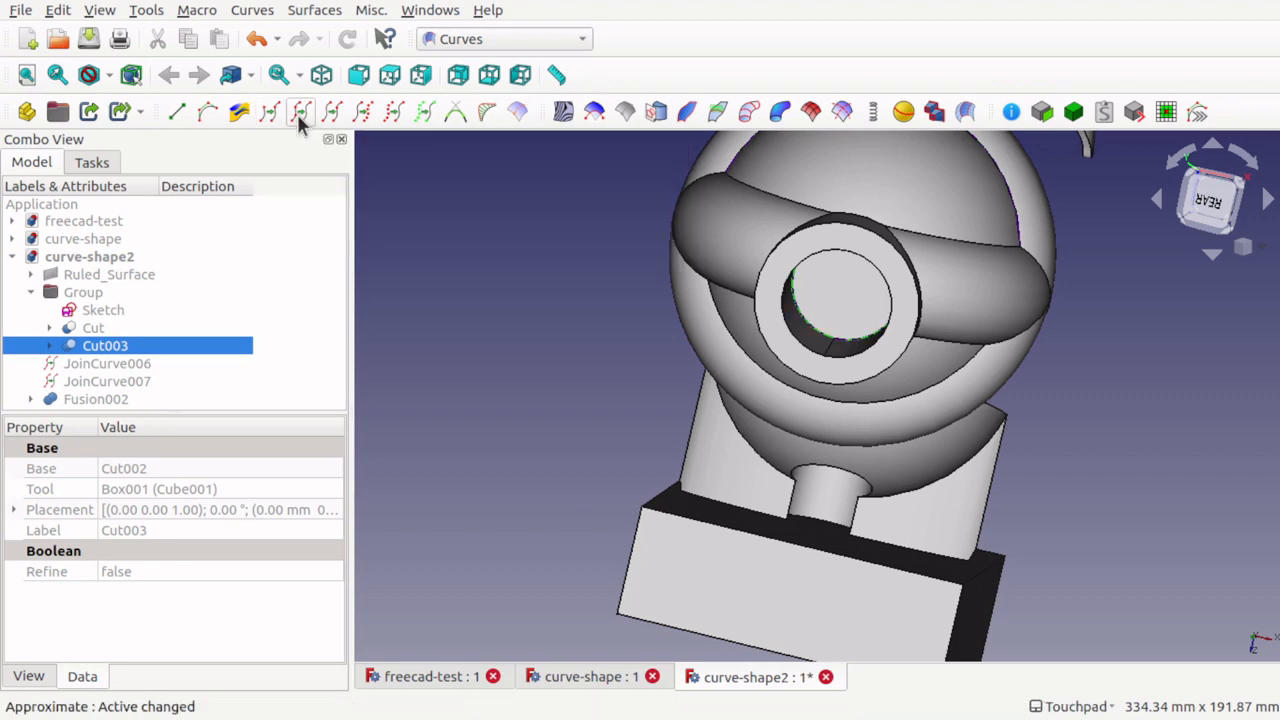
mouse_move(608, 300)
left_mouse_down("alt")
mouse_move(634, 280)
mouse_move(621, 268)
mouse_move(620, 280)
left_mouse_up("alt")
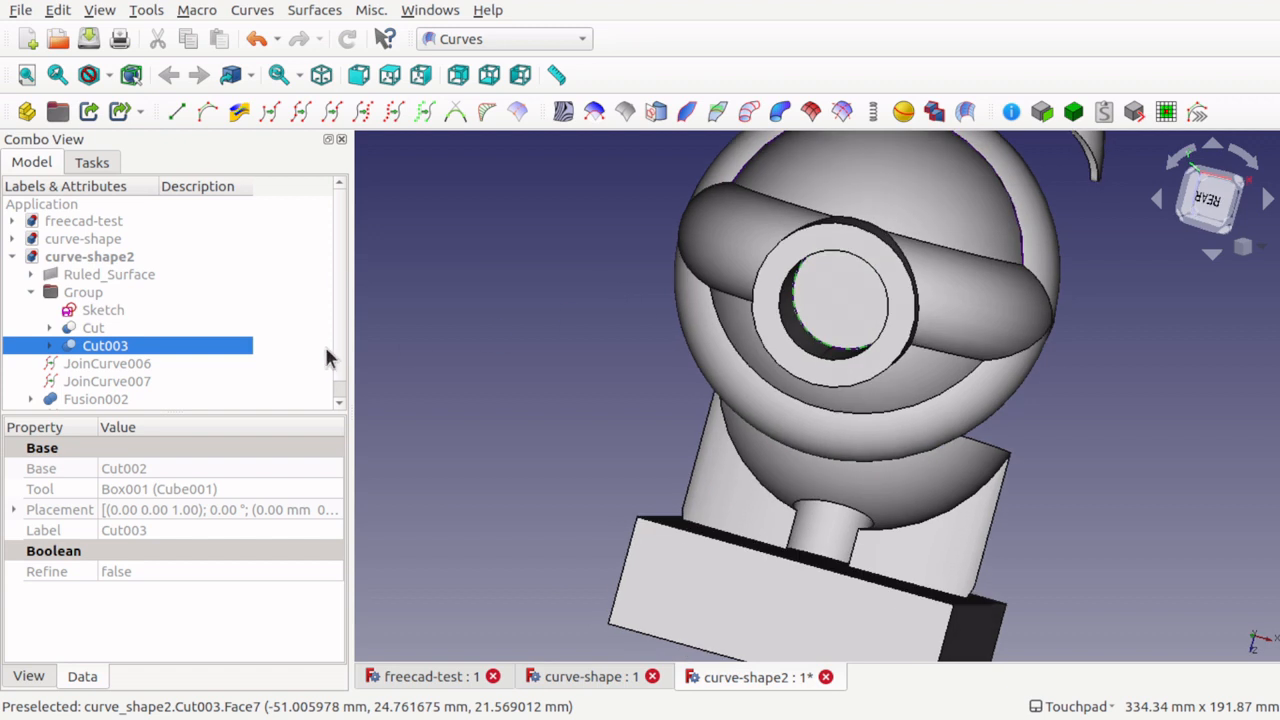
left_click_drag(340, 342, 338, 366)
left_click(145, 402)
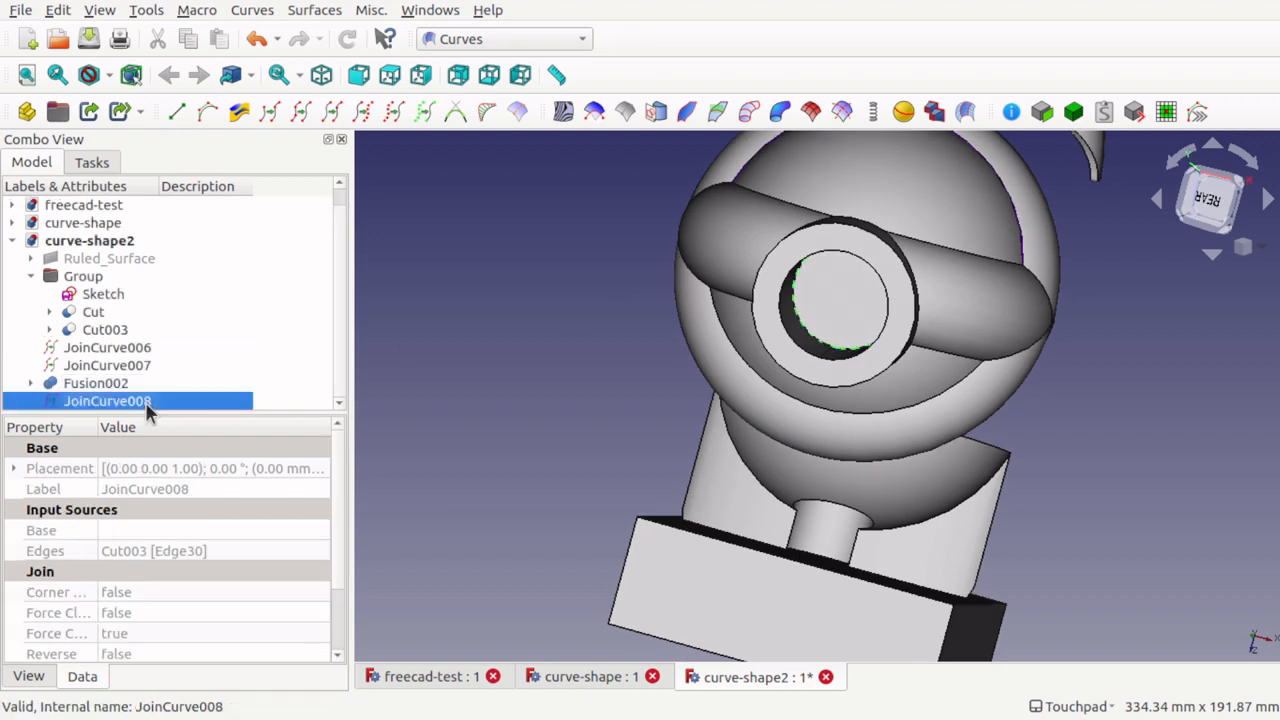
- Transform the new joined curve of the recess edge, moving it -128 mm along the red axis, clear of the body
right_click(145, 402)
left_click(292, 40)
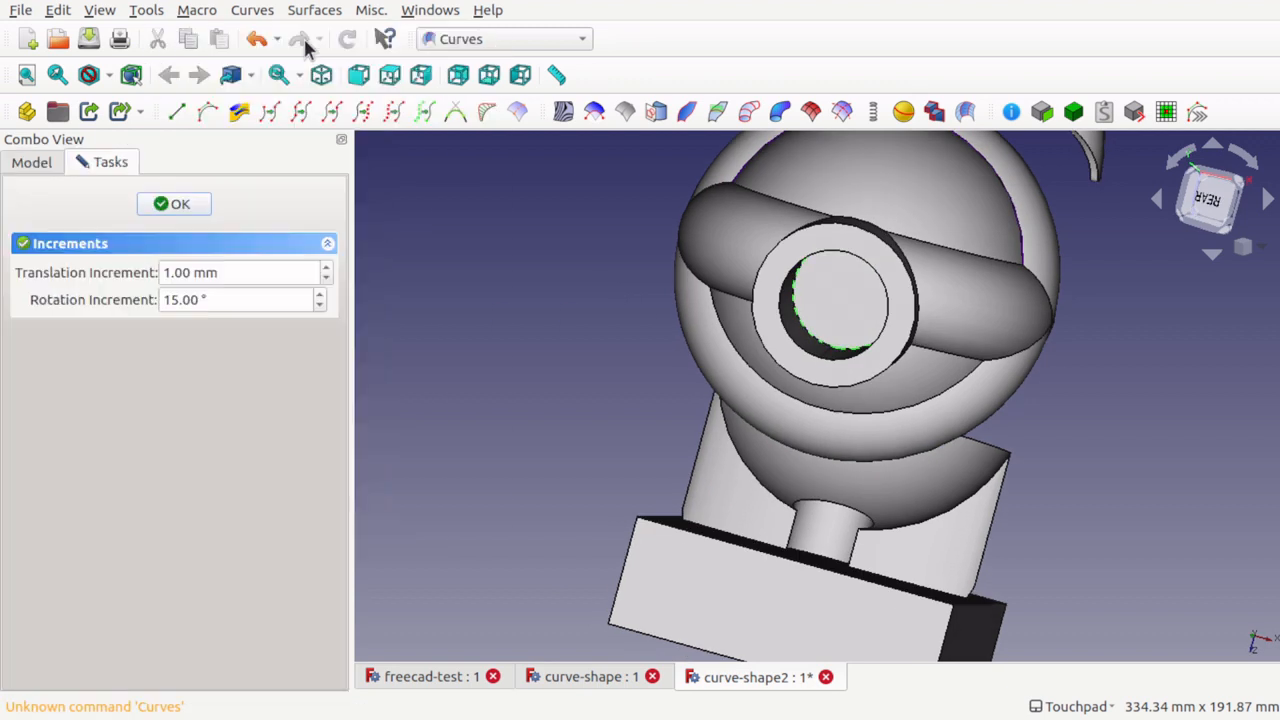
left_click_drag(1000, 310, 648, 279)
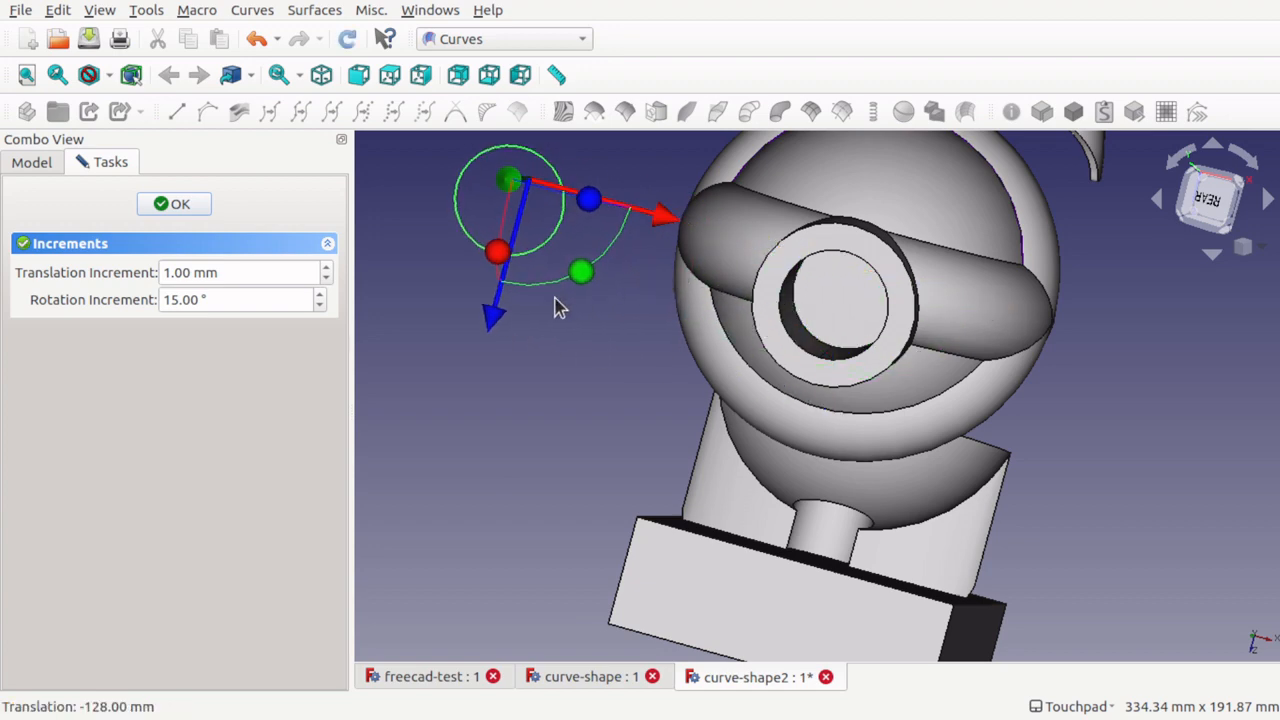
mouse_move(556, 299)
left_mouse_down("shift")
mouse_move(619, 319)
mouse_move(565, 306)
left_mouse_up("shift")
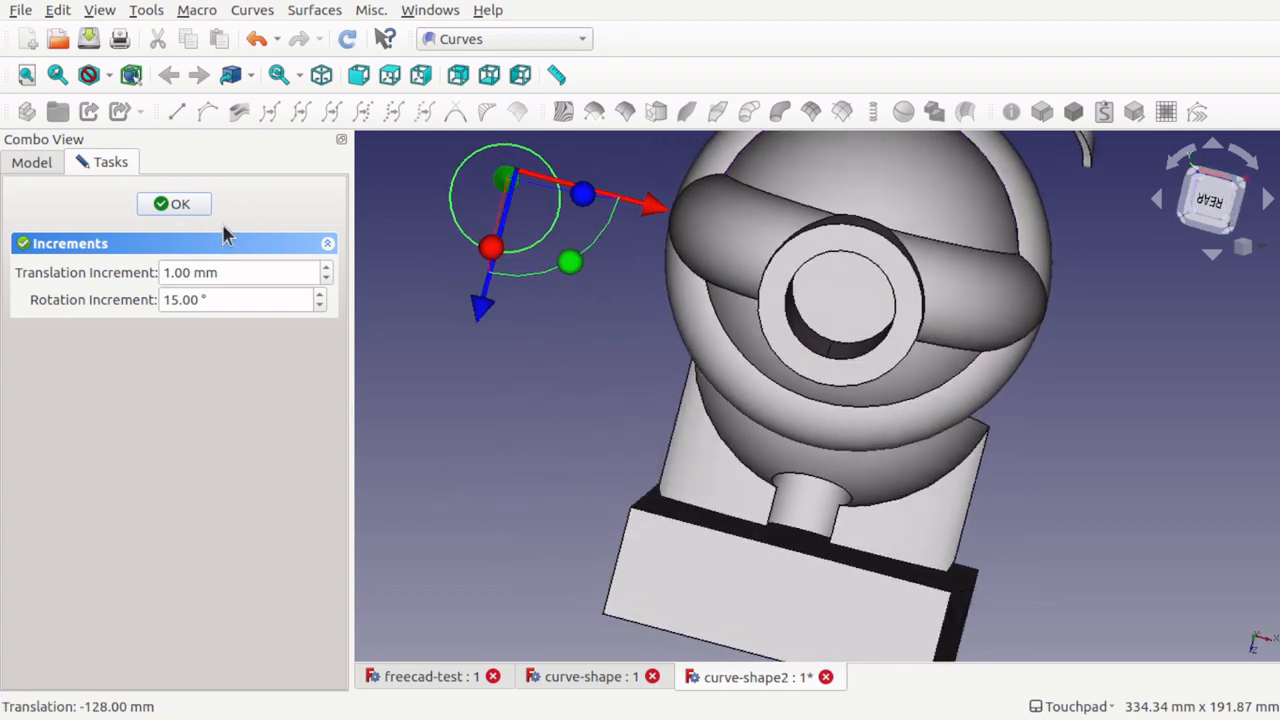
left_click(180, 205)
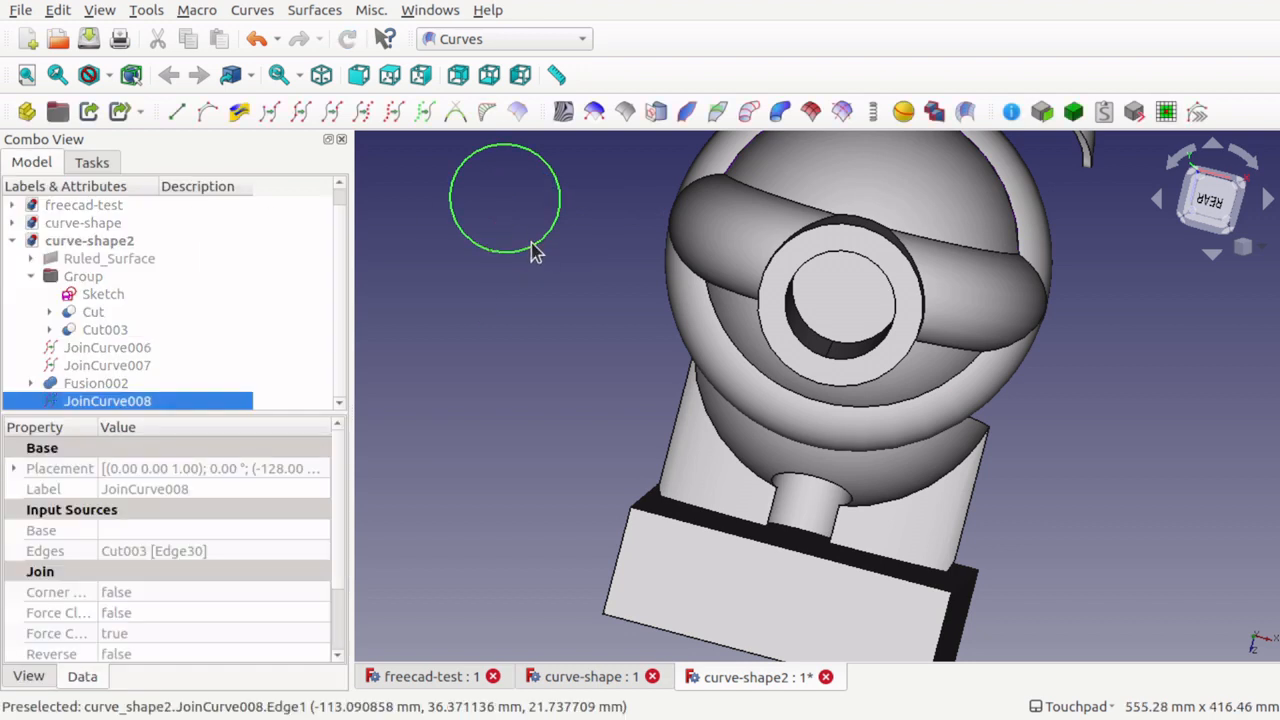
- Start a 2D Offset of the moved circle in the Part workbench, trying an outward distance of 2 mm in Pipe mode
left_click(485, 40)
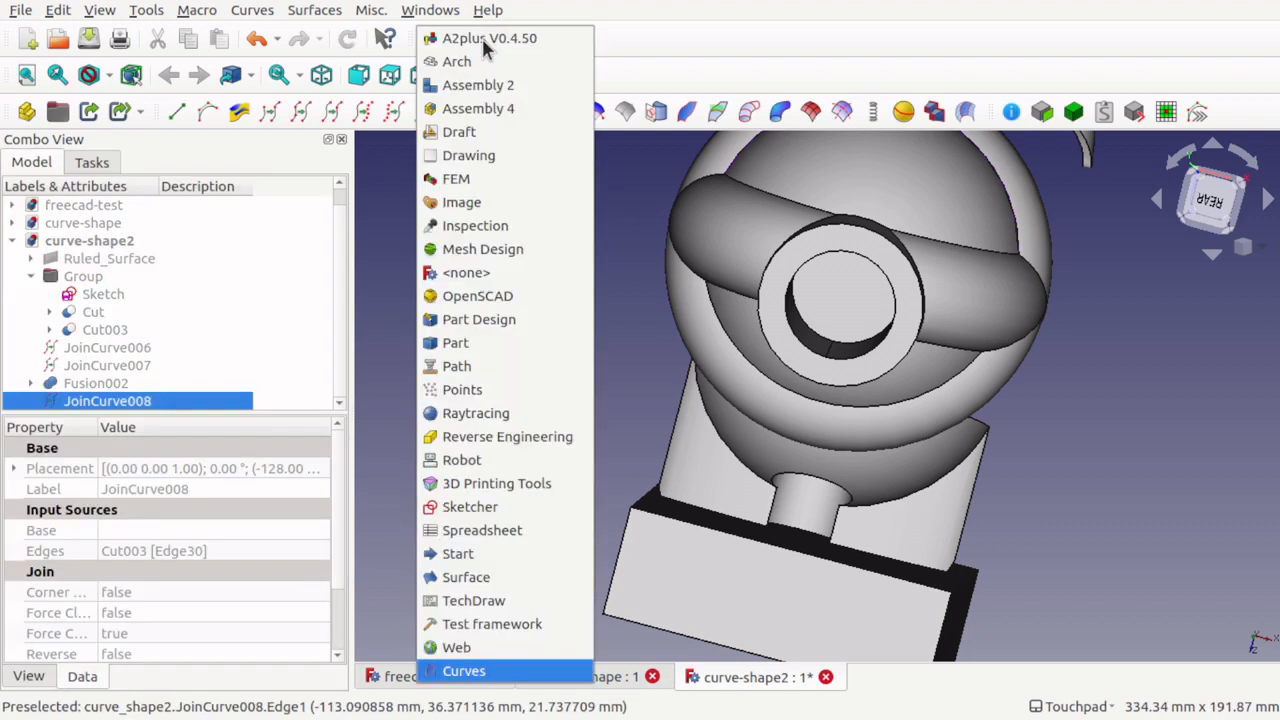
left_click(477, 346)
scroll(607, 295, "down", 3)
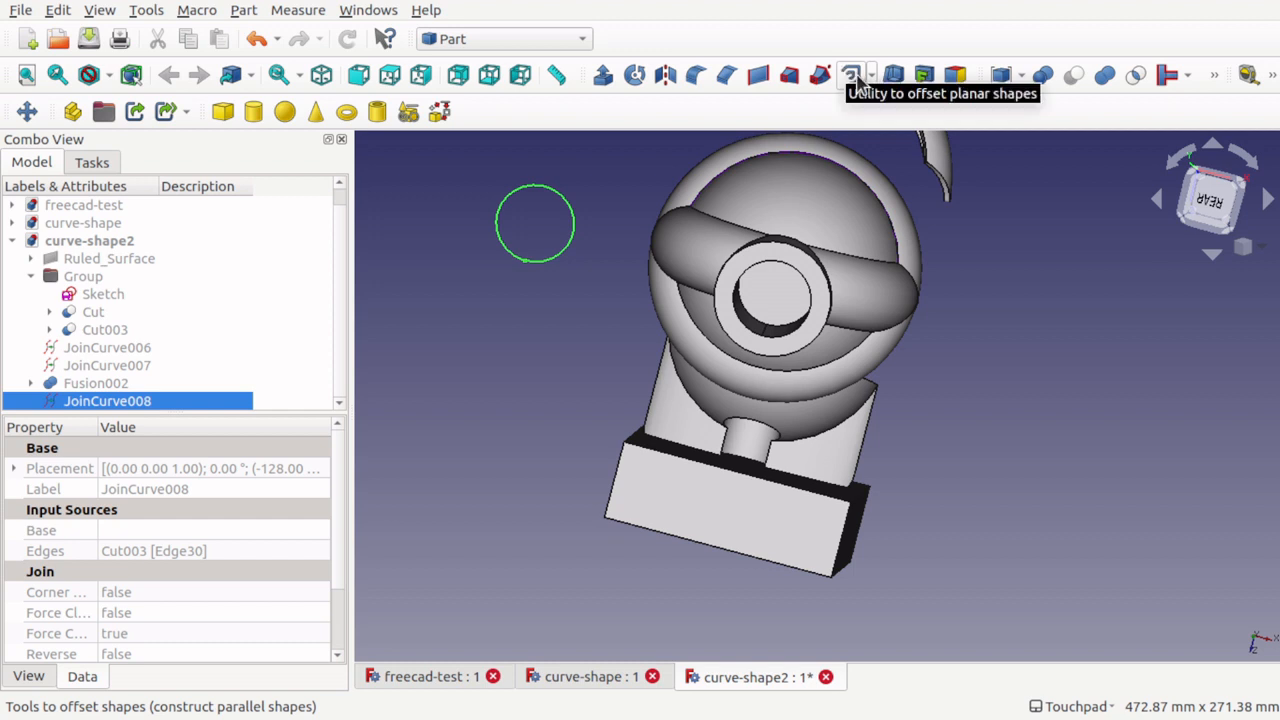
left_click(244, 11)
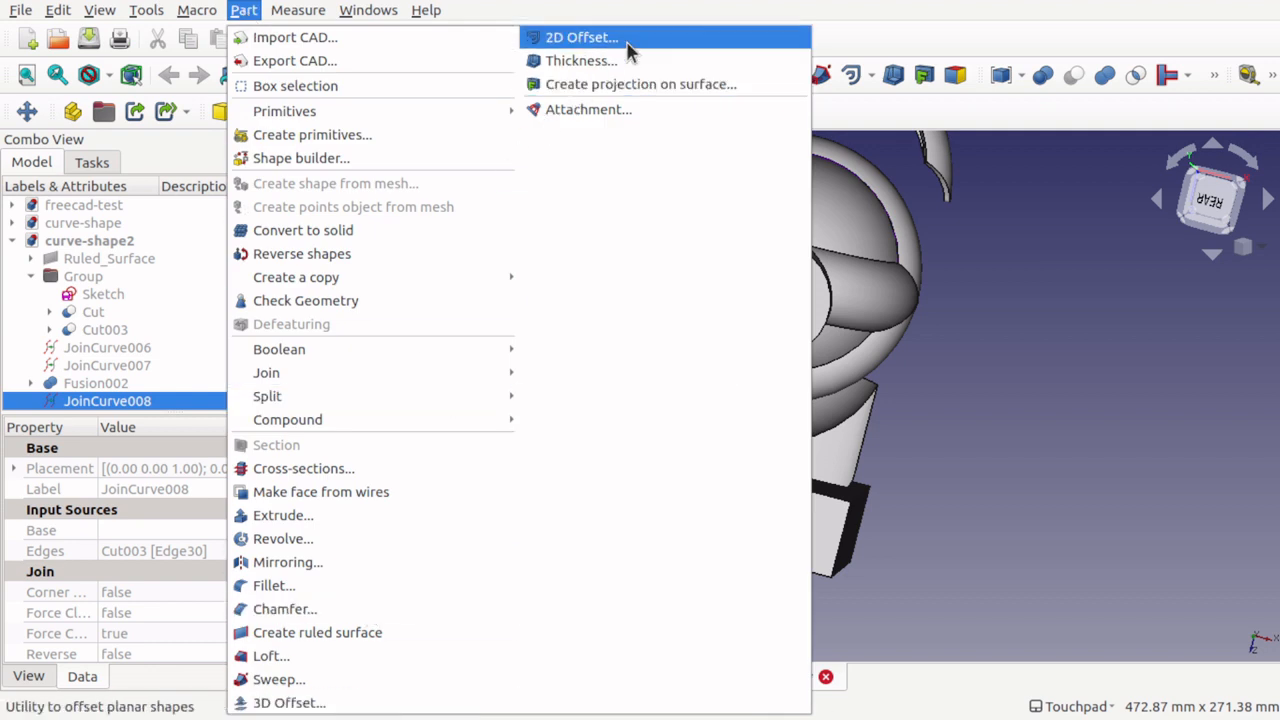
left_click(803, 27)
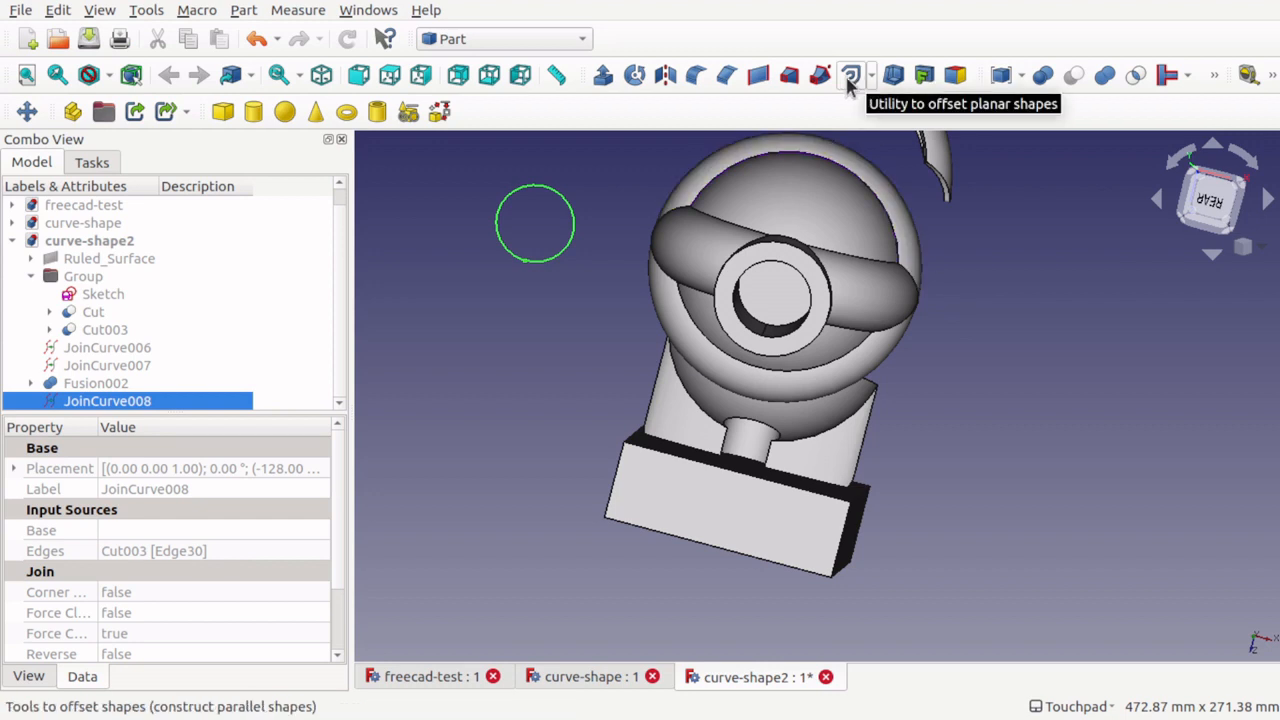
left_click(849, 78)
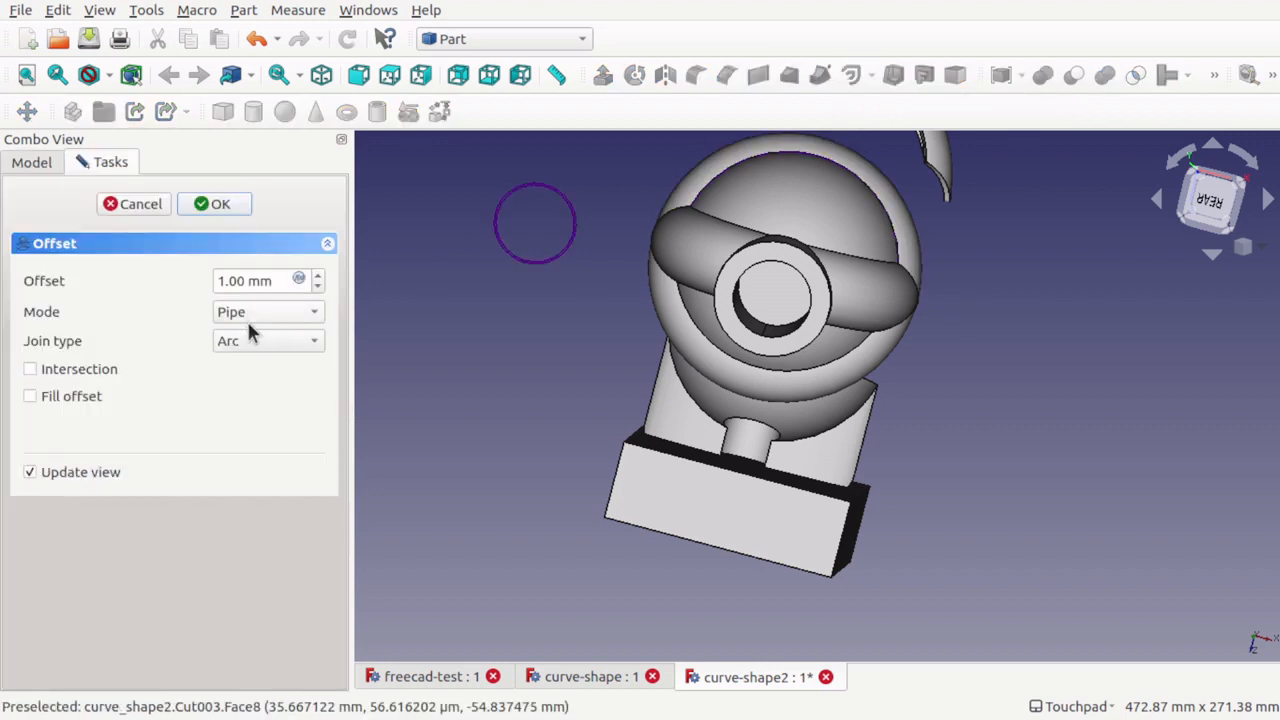
left_click(319, 277)
left_click(319, 277)
left_click(319, 277)
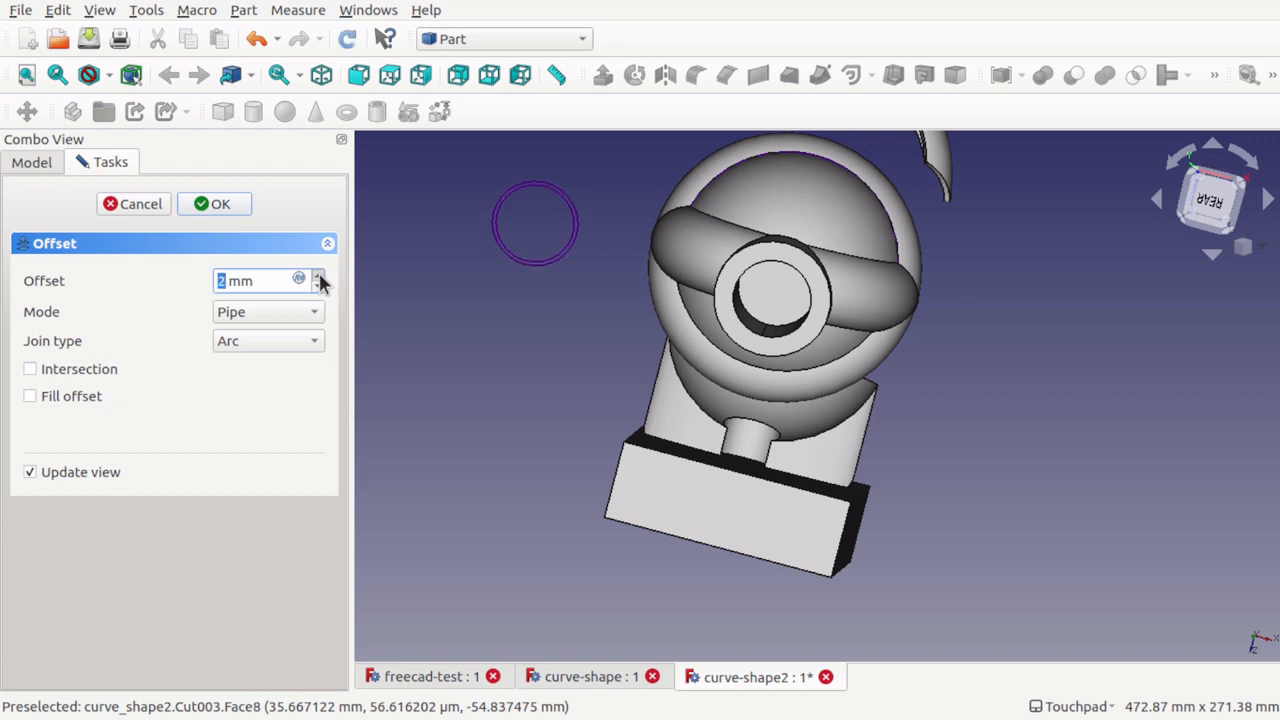
left_click(319, 277)
scroll(506, 220, "up", 5)
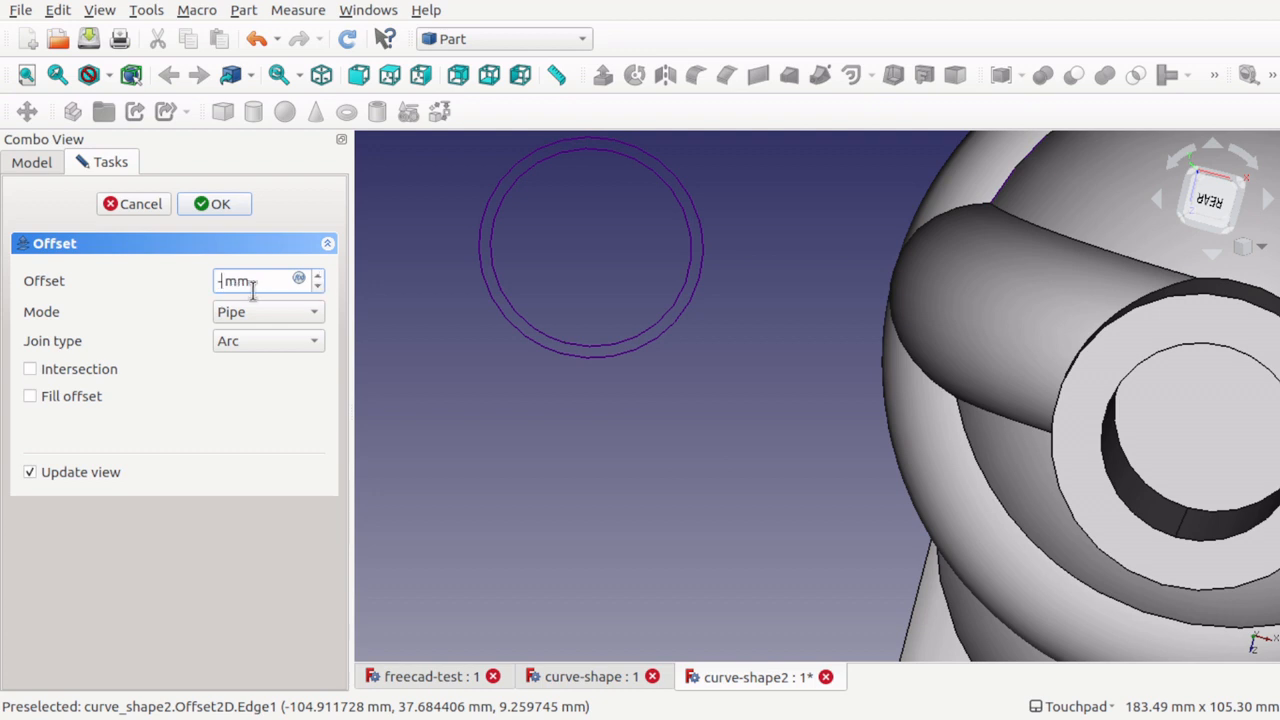
- Offset the circle inward by -2.6 mm in Skin mode with Arc join, and fill the offset to form a flat ring
type("-2")
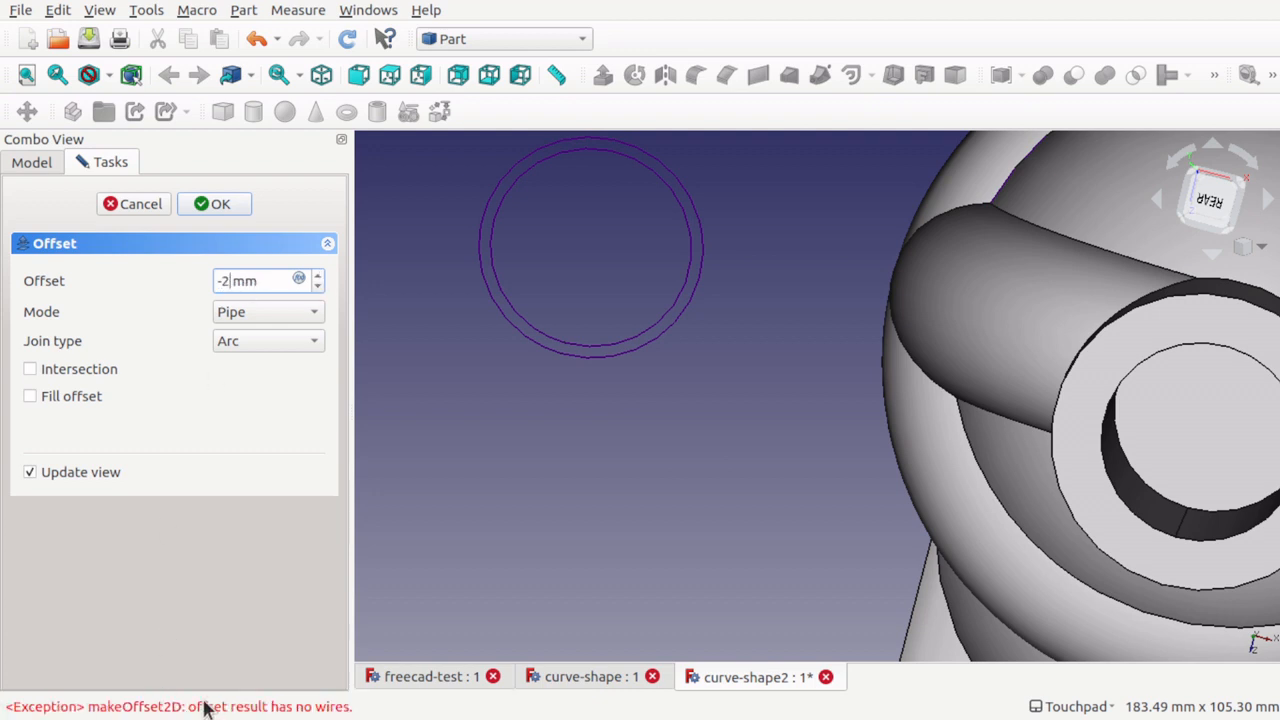
left_click(272, 315)
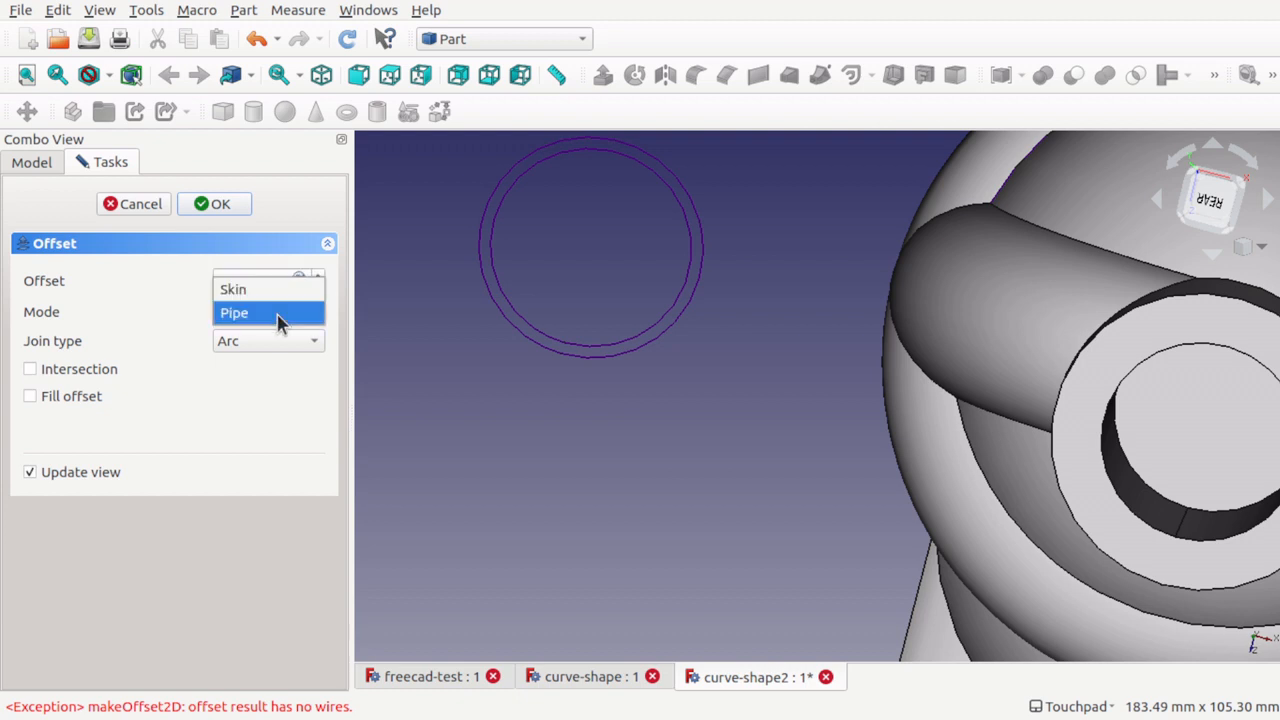
left_click(272, 292)
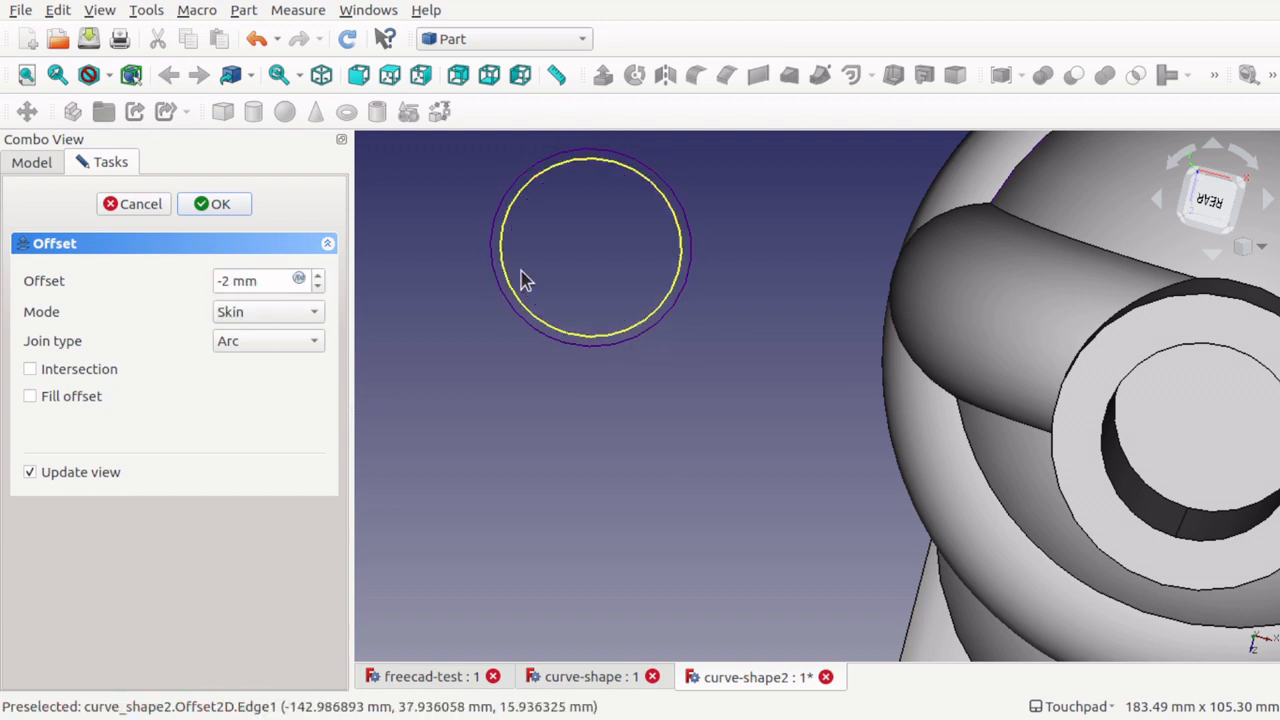
left_click(317, 280)
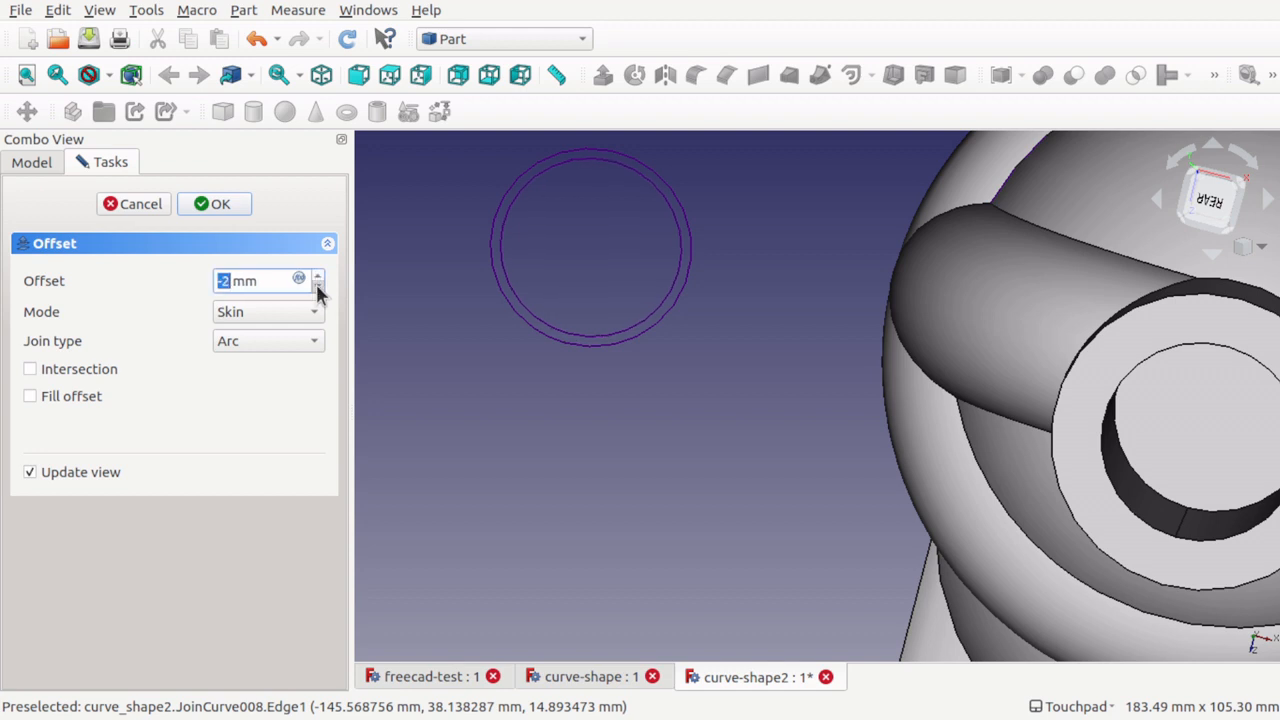
left_click(317, 287)
left_click(317, 287)
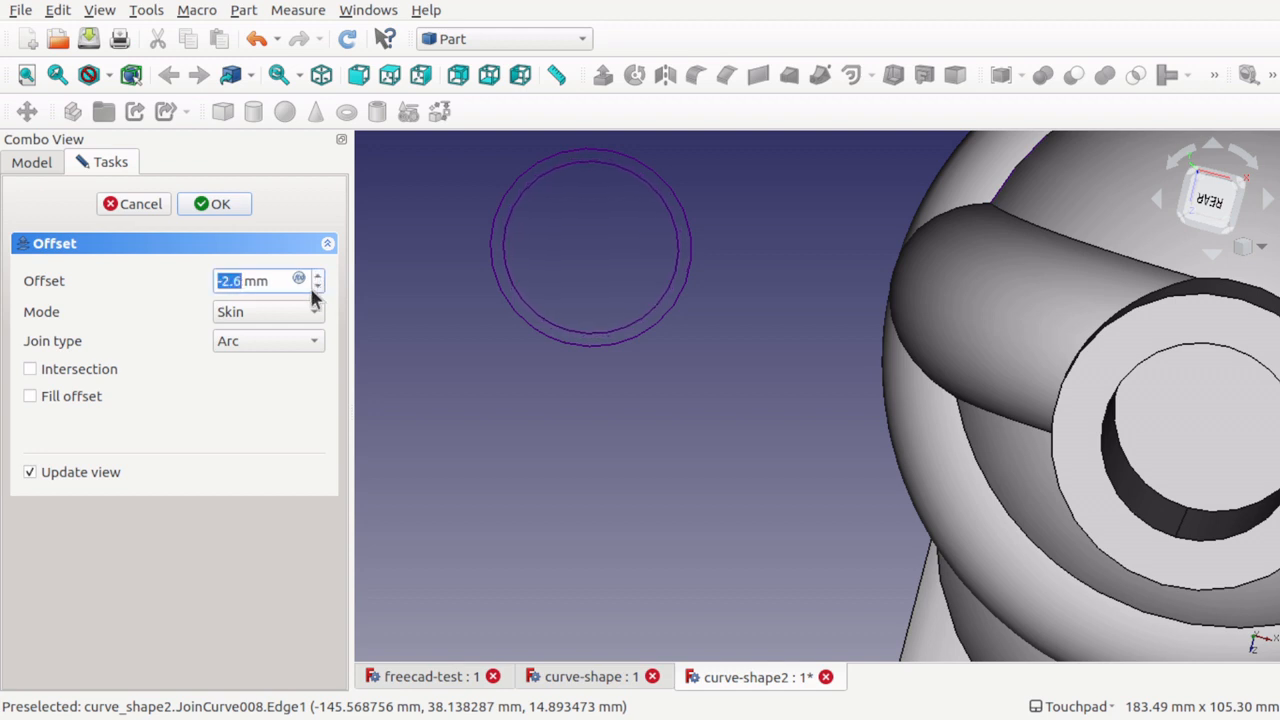
left_click(30, 397)
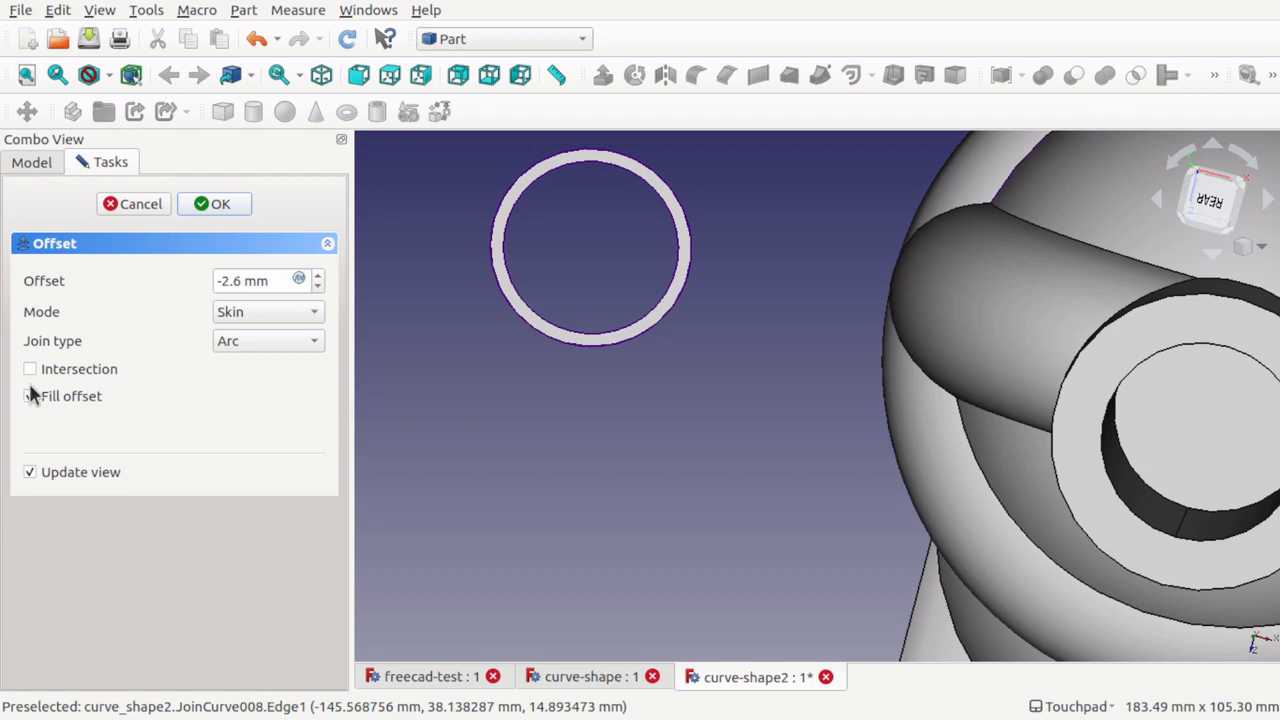
left_click(219, 204)
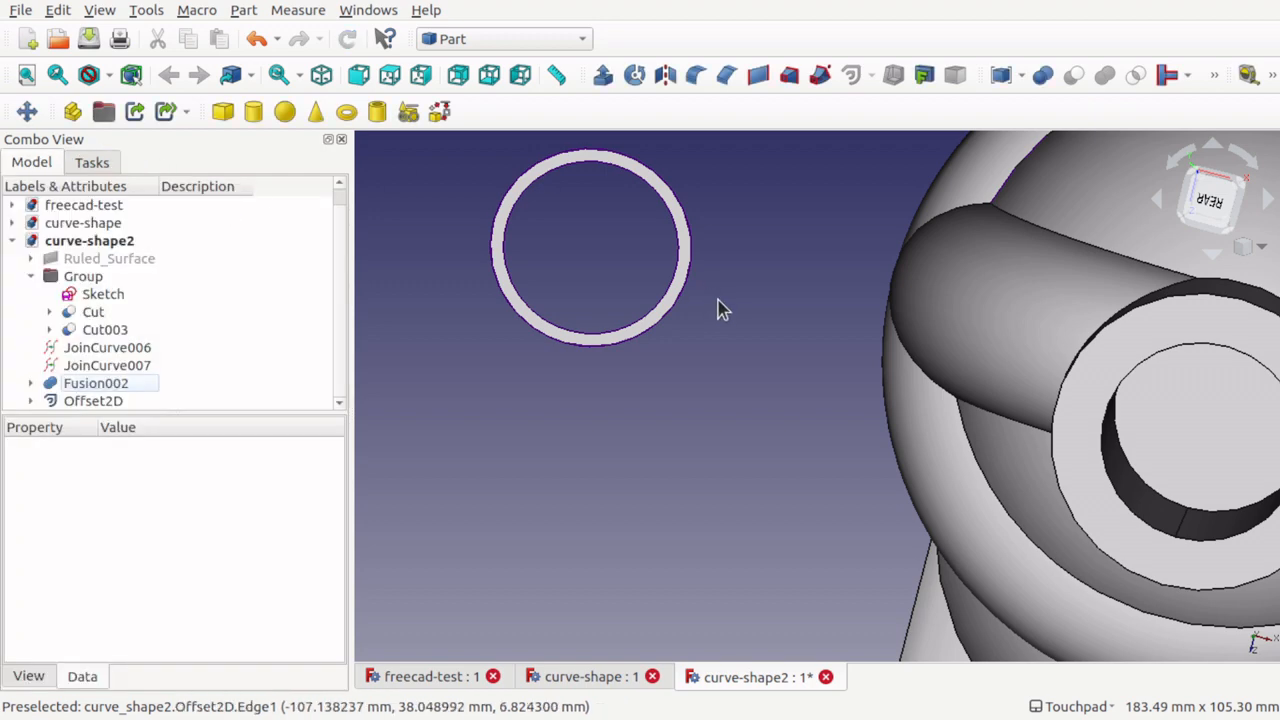
- Extrude the filled ring 10 mm along its normal
mouse_move(722, 302)
left_mouse_down("alt")
mouse_move(771, 155)
mouse_move(726, 289)
mouse_move(773, 277)
mouse_move(706, 286)
left_mouse_up("alt")
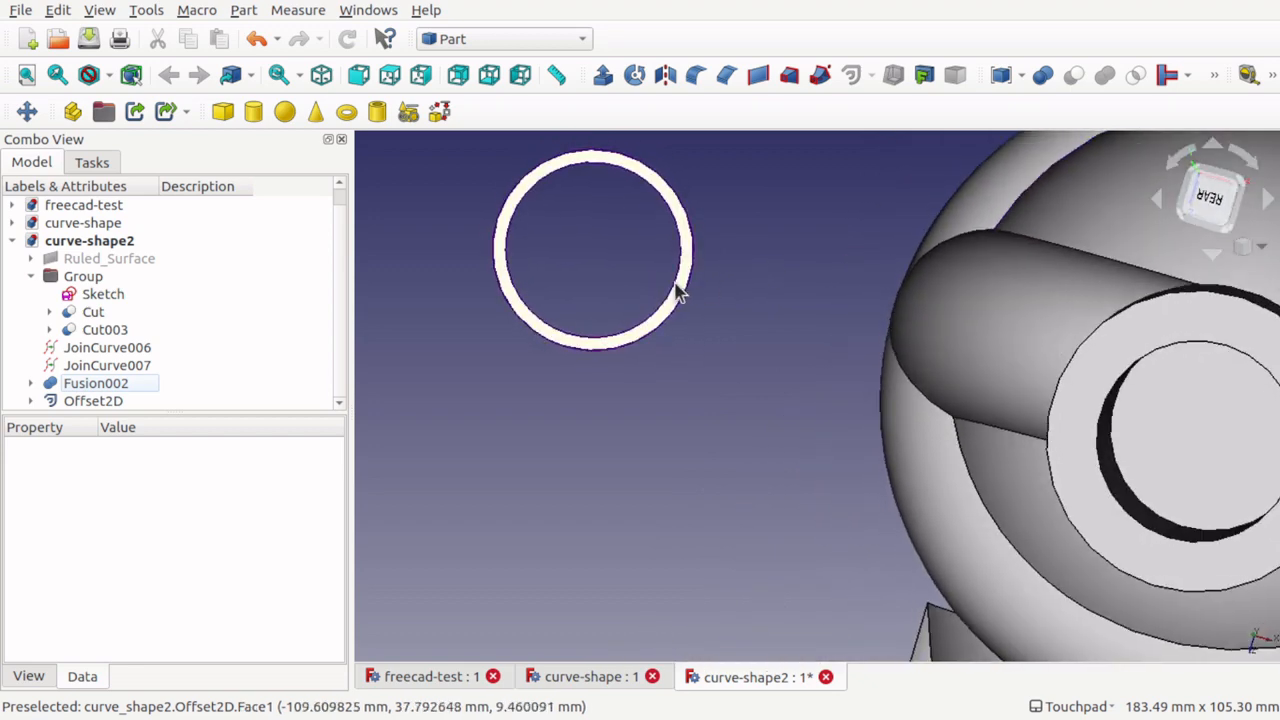
left_click(683, 293)
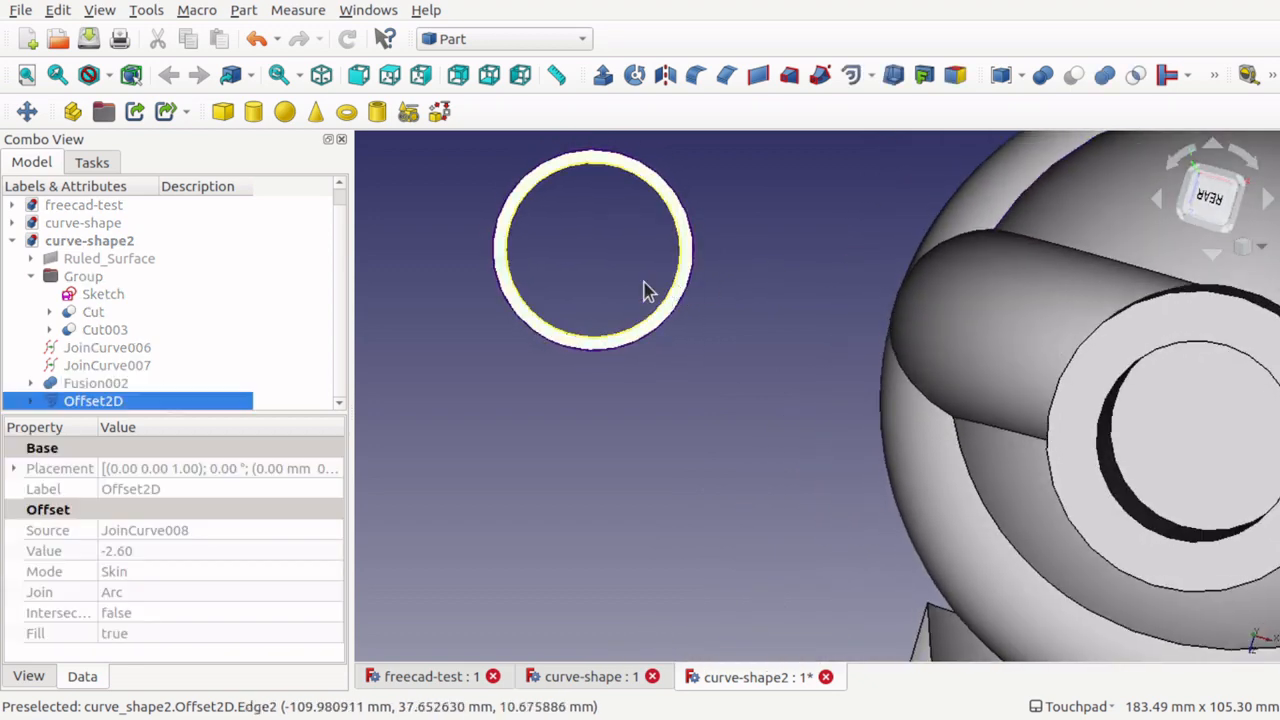
left_click(594, 80)
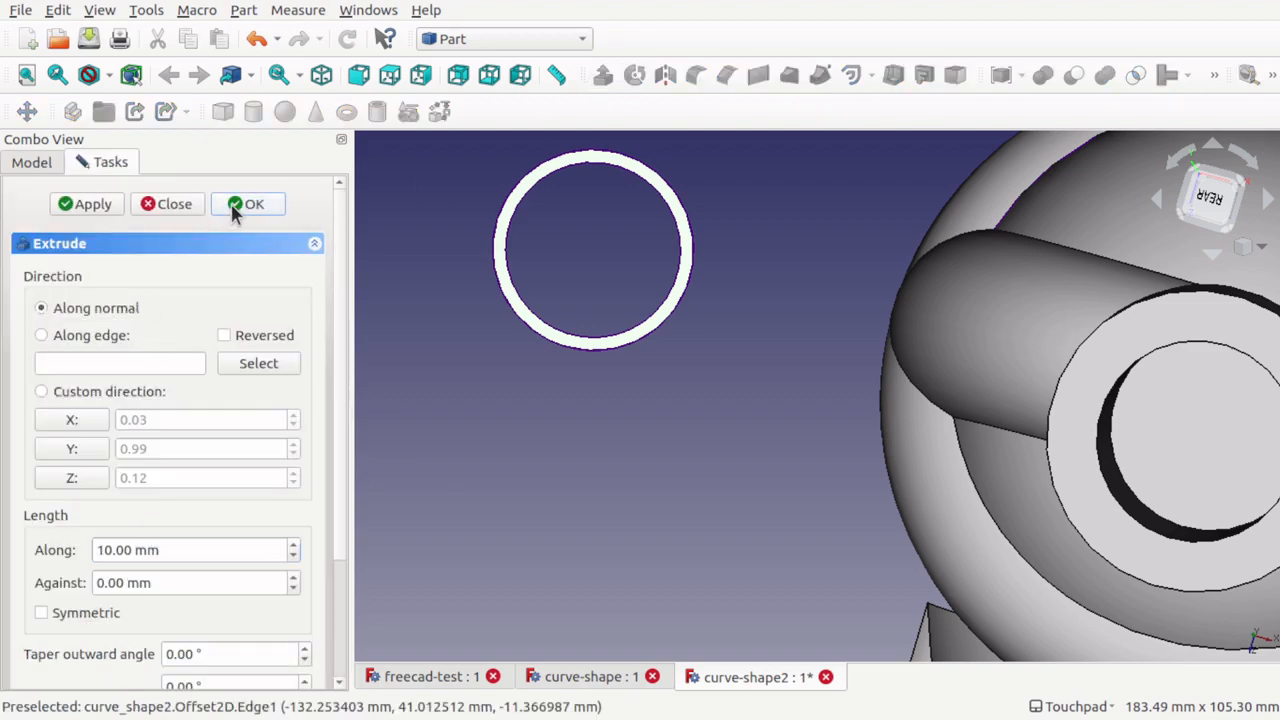
left_click(240, 204)
left_click_drag(454, 231, 498, 229, "alt")
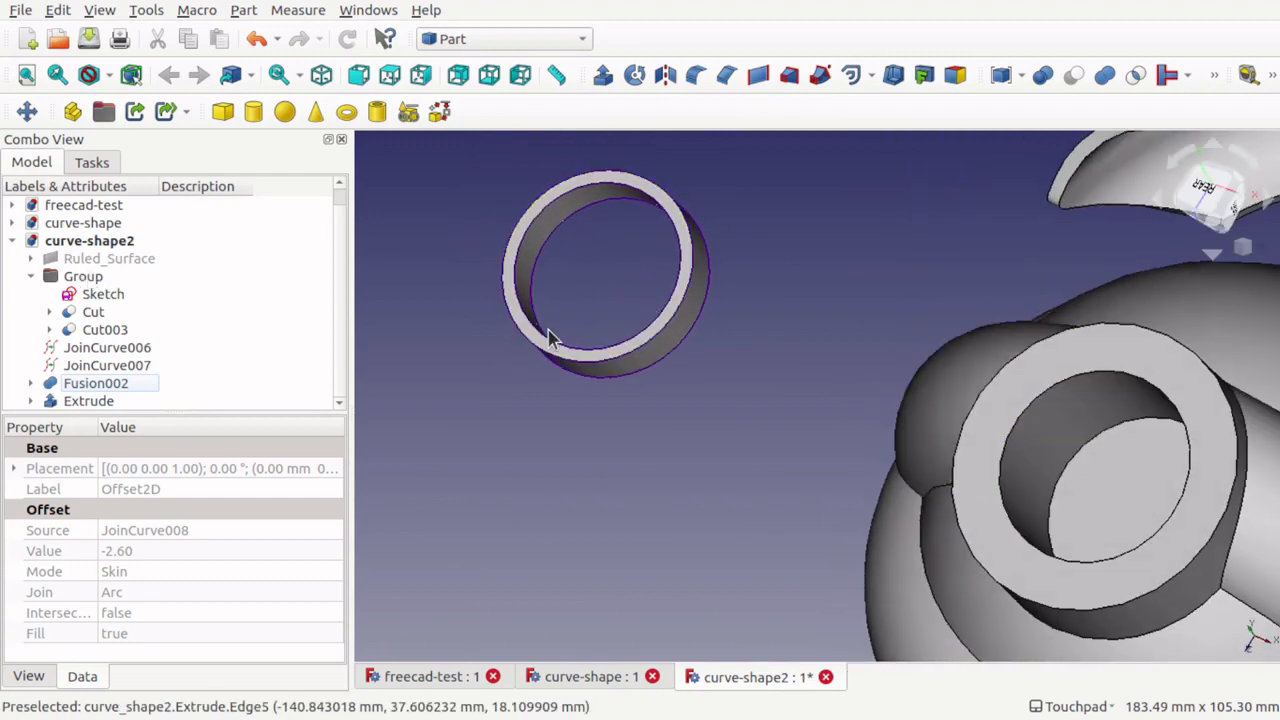
- Transform the extruded ring, moving it 126 mm along the red axis into the round recess of the body
left_click(118, 404)
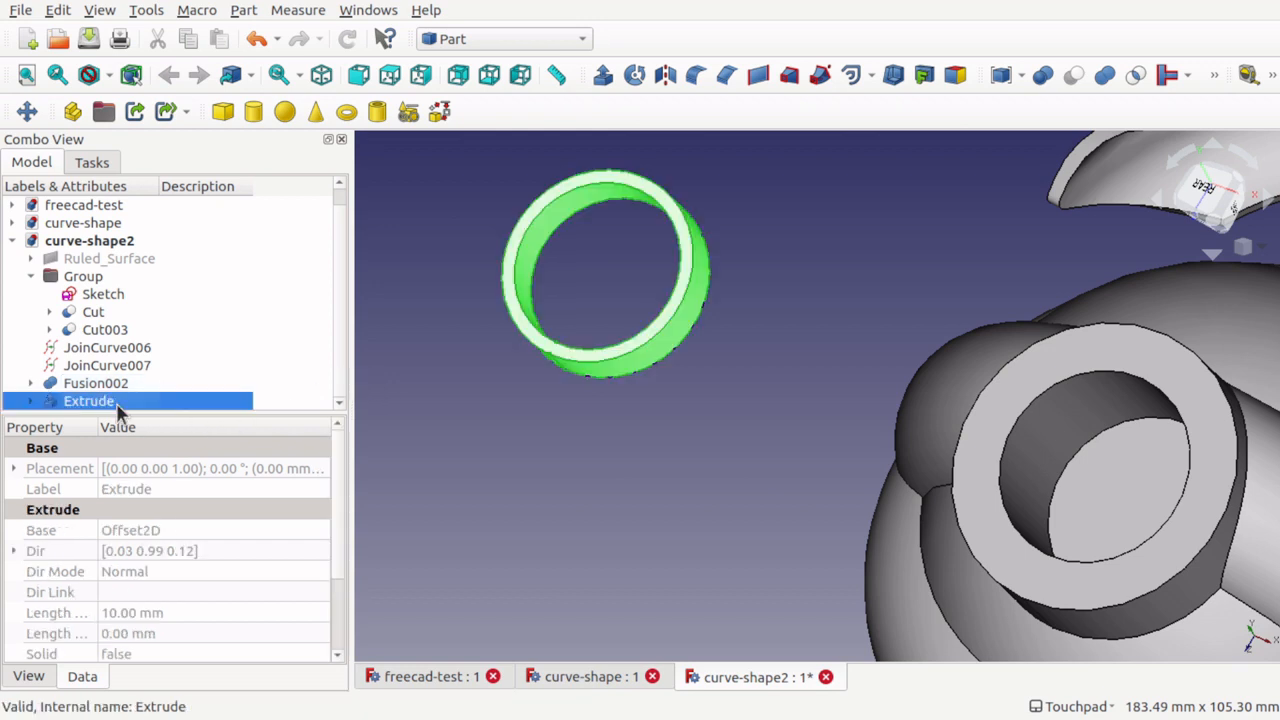
right_click(118, 410)
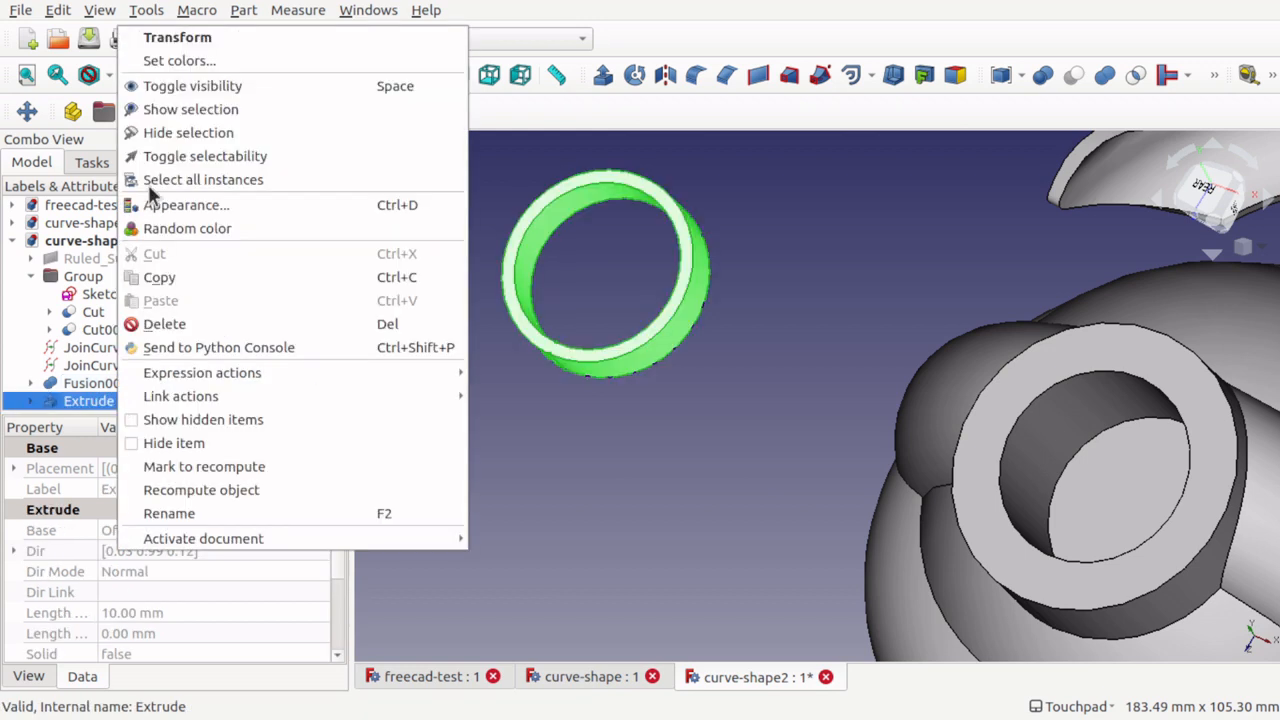
left_click(183, 39)
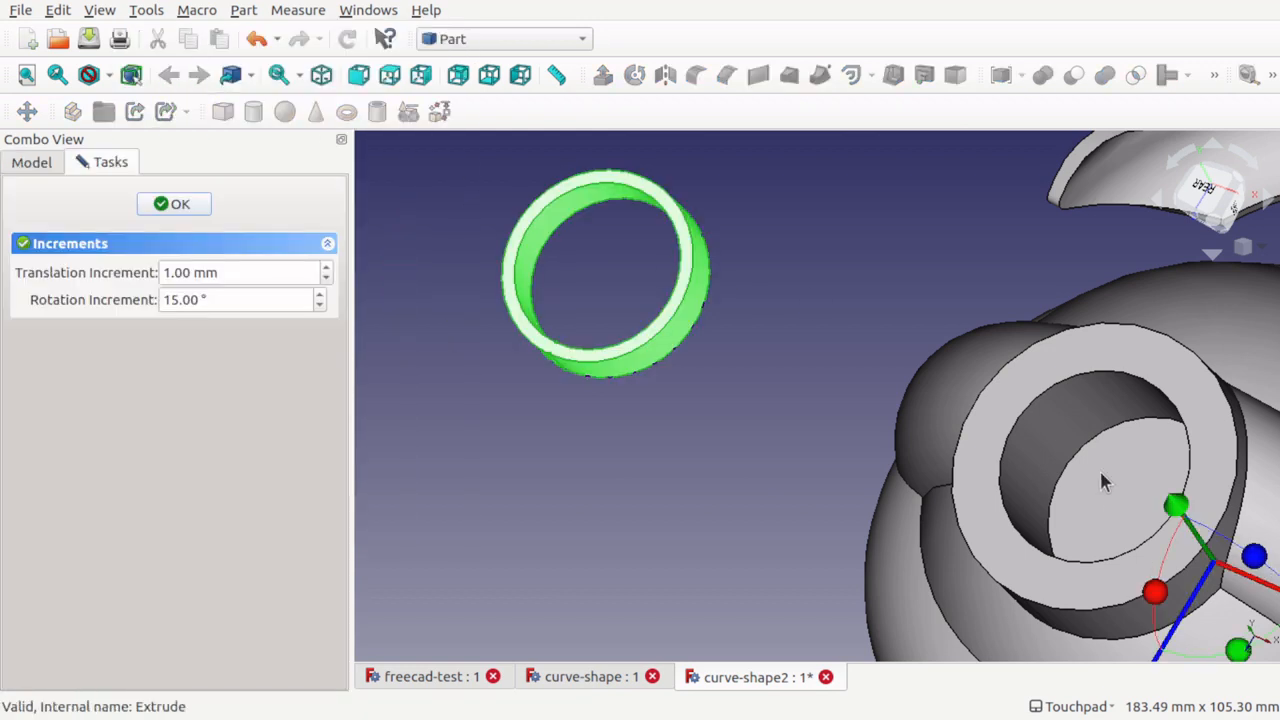
scroll(1105, 483, "down", 5)
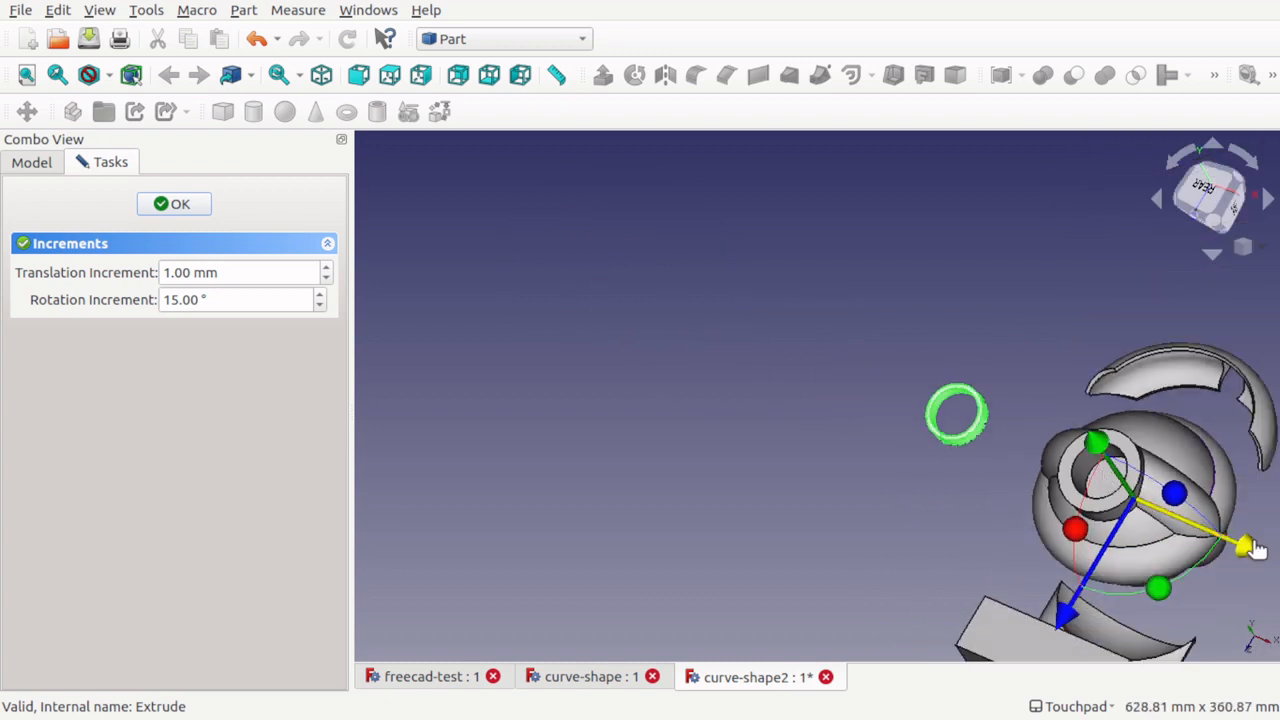
left_click_drag(1258, 545, 1276, 655)
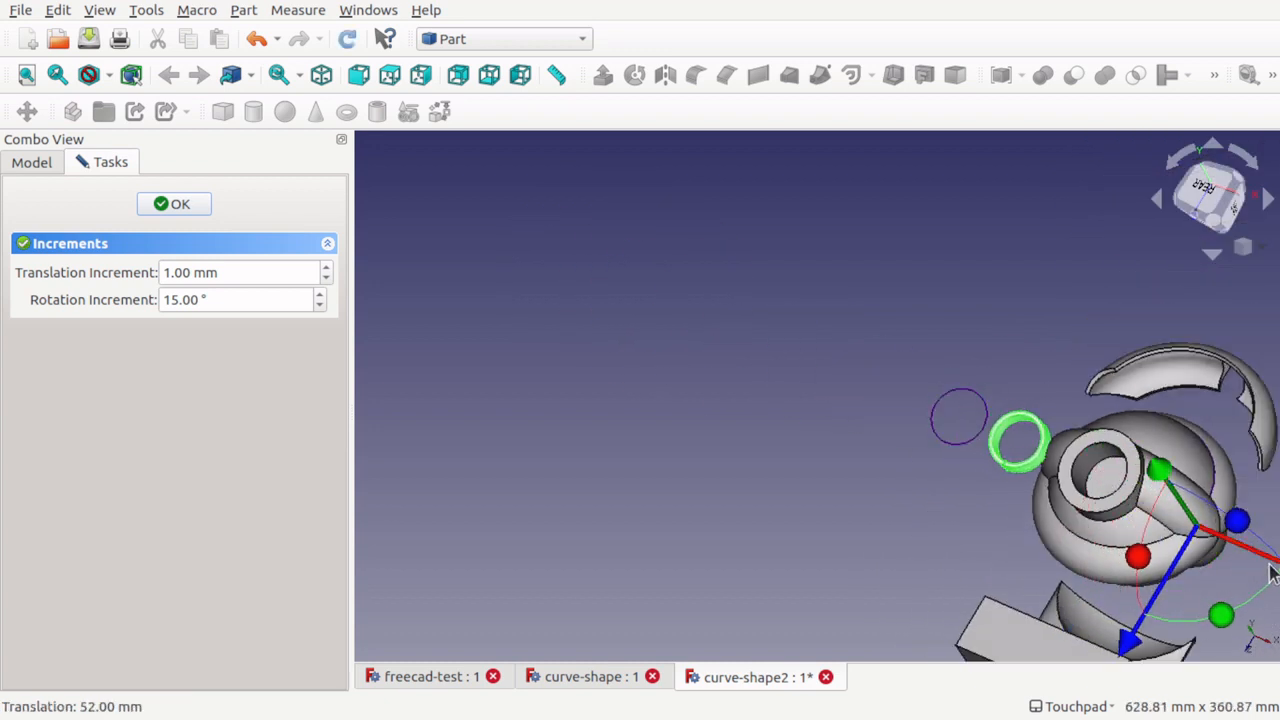
key("Left")
key("Left")
key("Left")
key("Left")
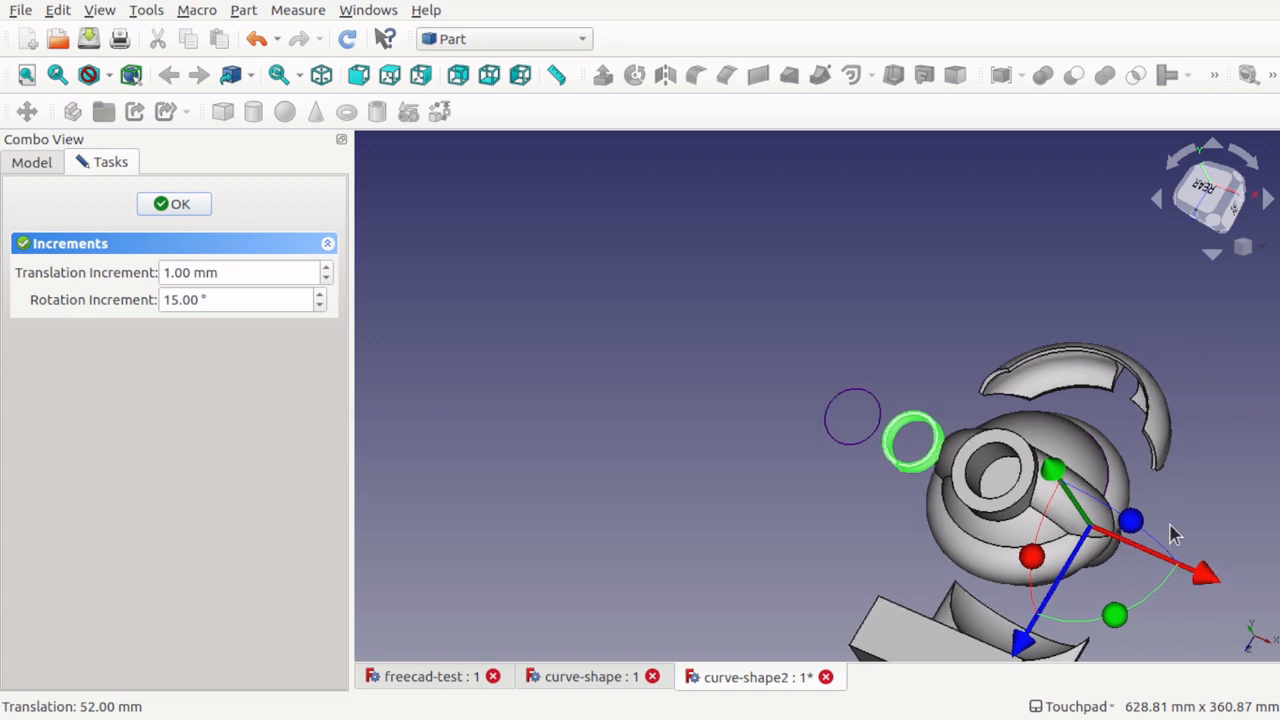
left_click_drag(1098, 578, 1190, 618)
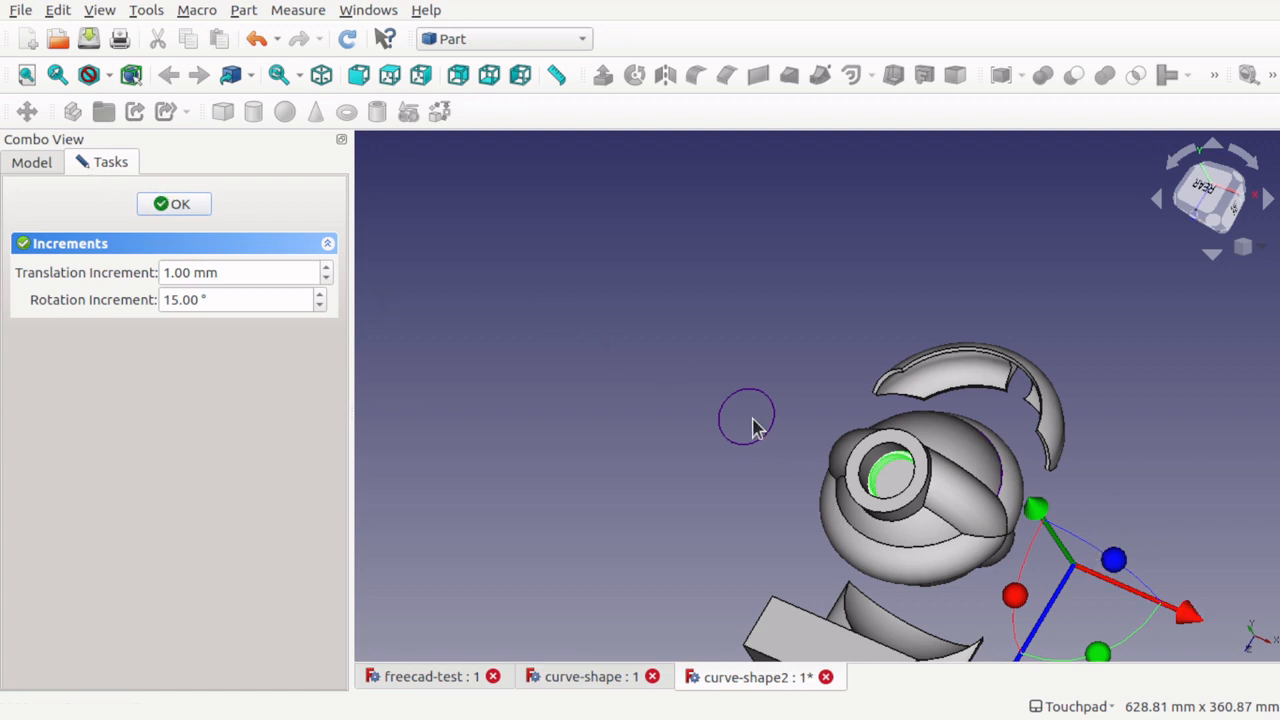
left_click(178, 204)
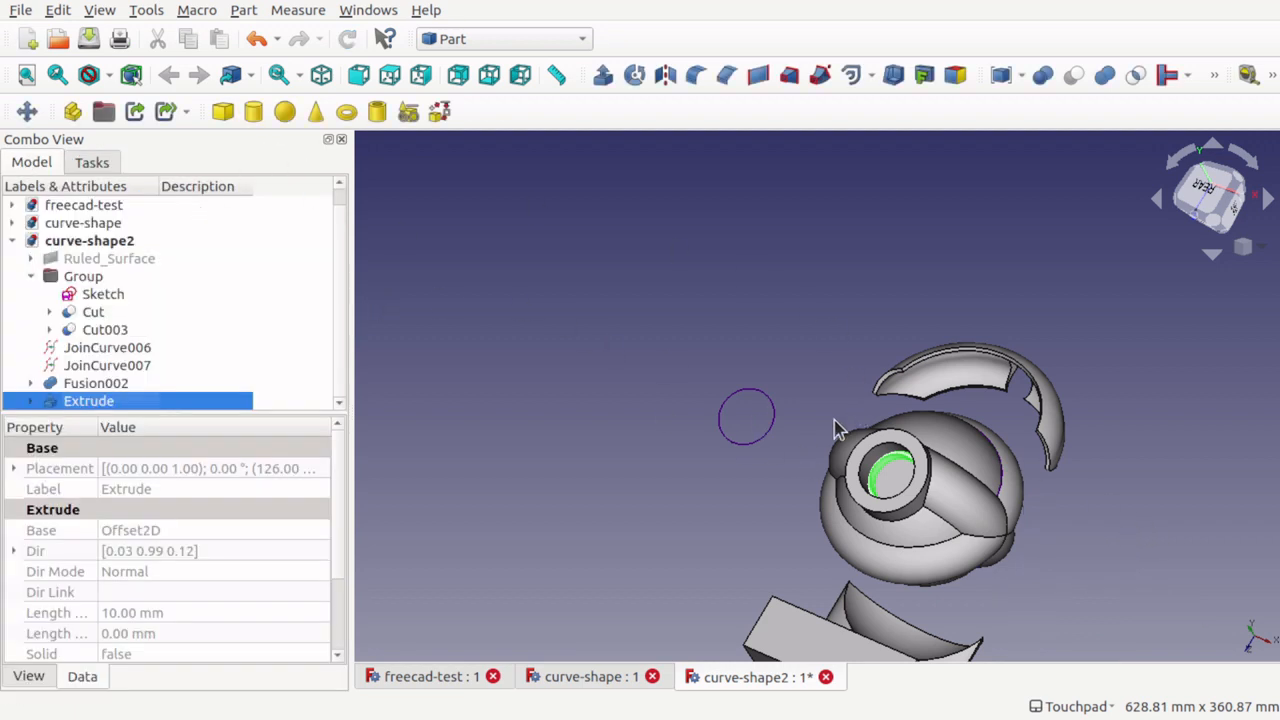
- Hide the leftover source circle JoinCurve008, nested under the ring extrusion's 2D offset
scroll(838, 428, "up", 5)
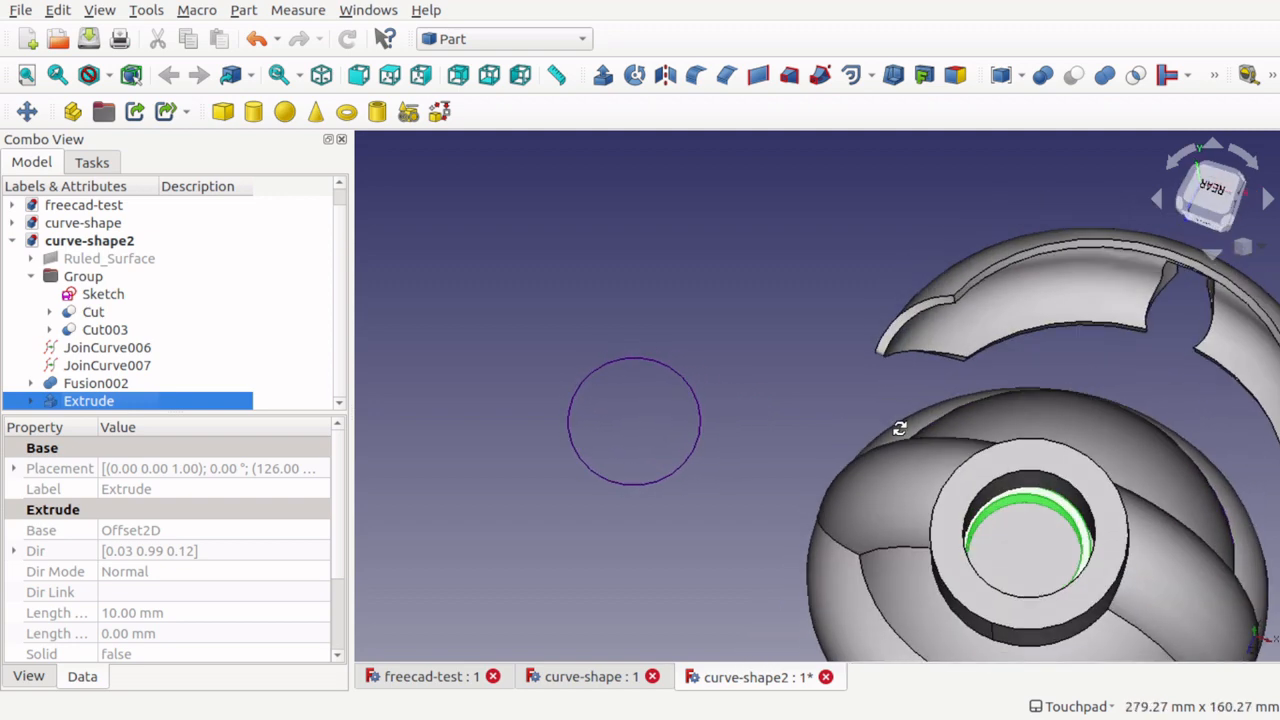
left_click(697, 445)
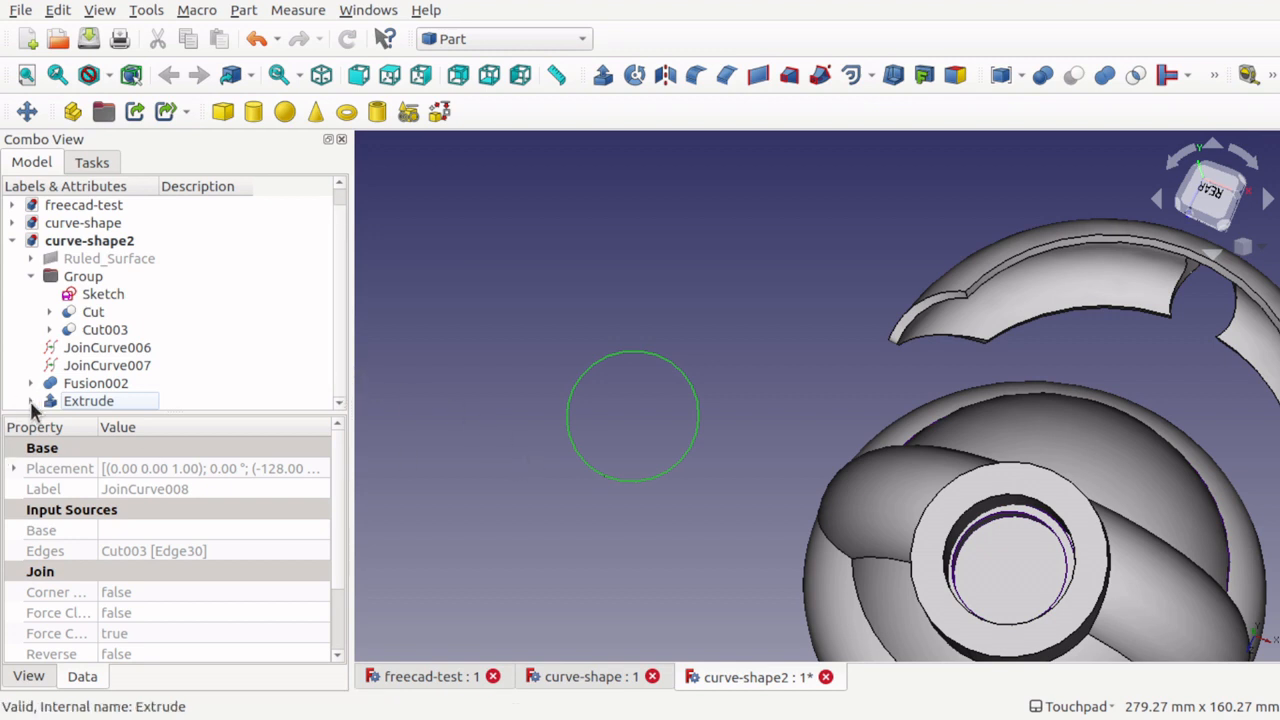
scroll(333, 347, "down", 1)
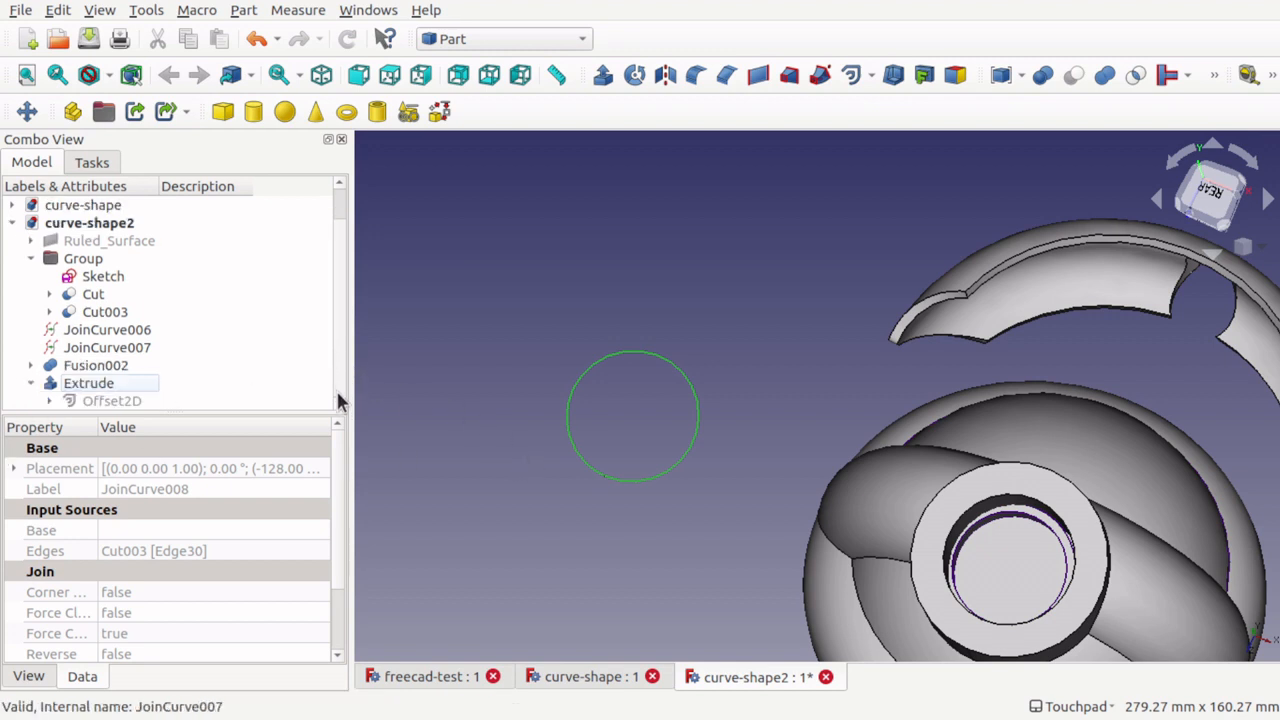
left_click(50, 401)
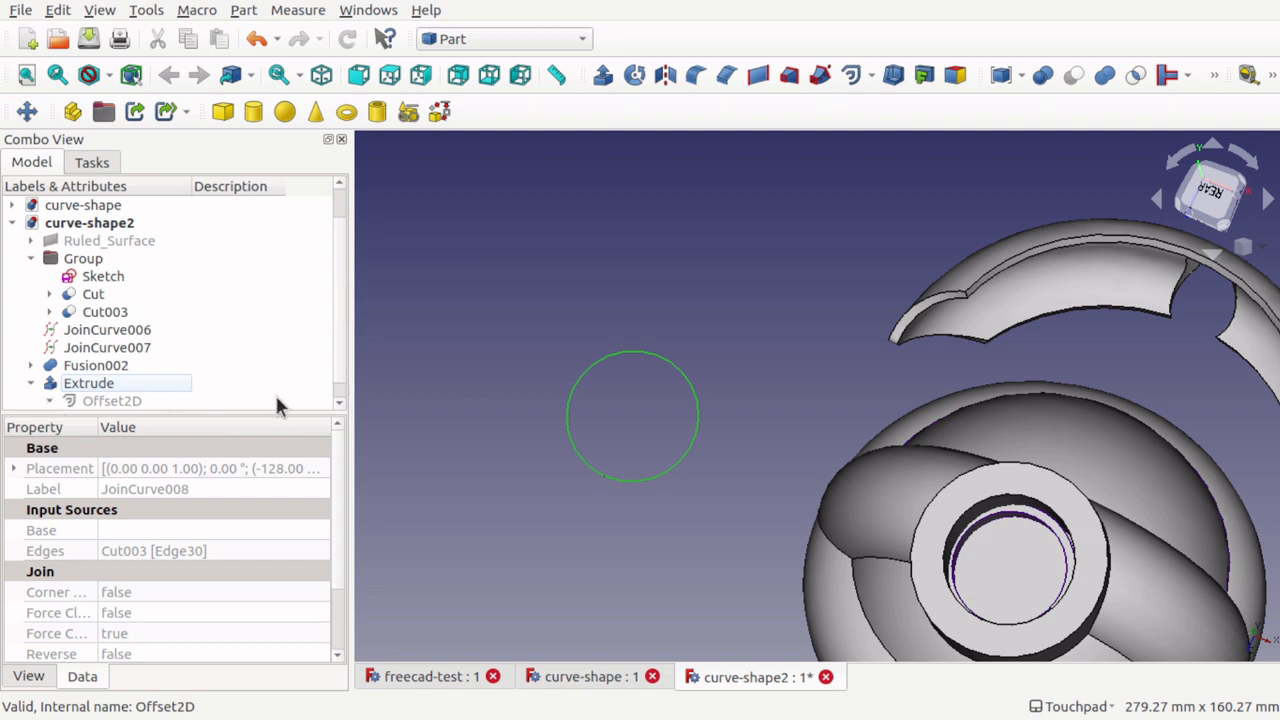
scroll(340, 375, "down", 1)
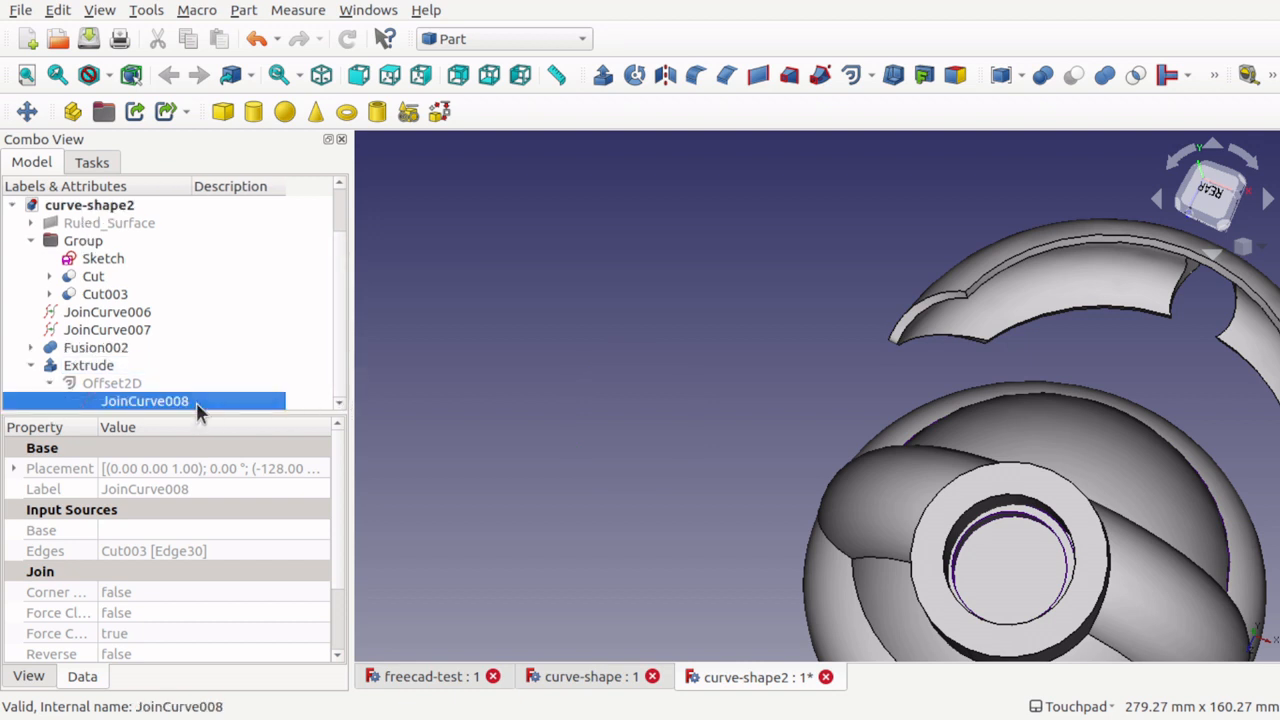
- Examine how the extruded ring sits in the round recess of the body
scroll(1005, 545, "up", 3)
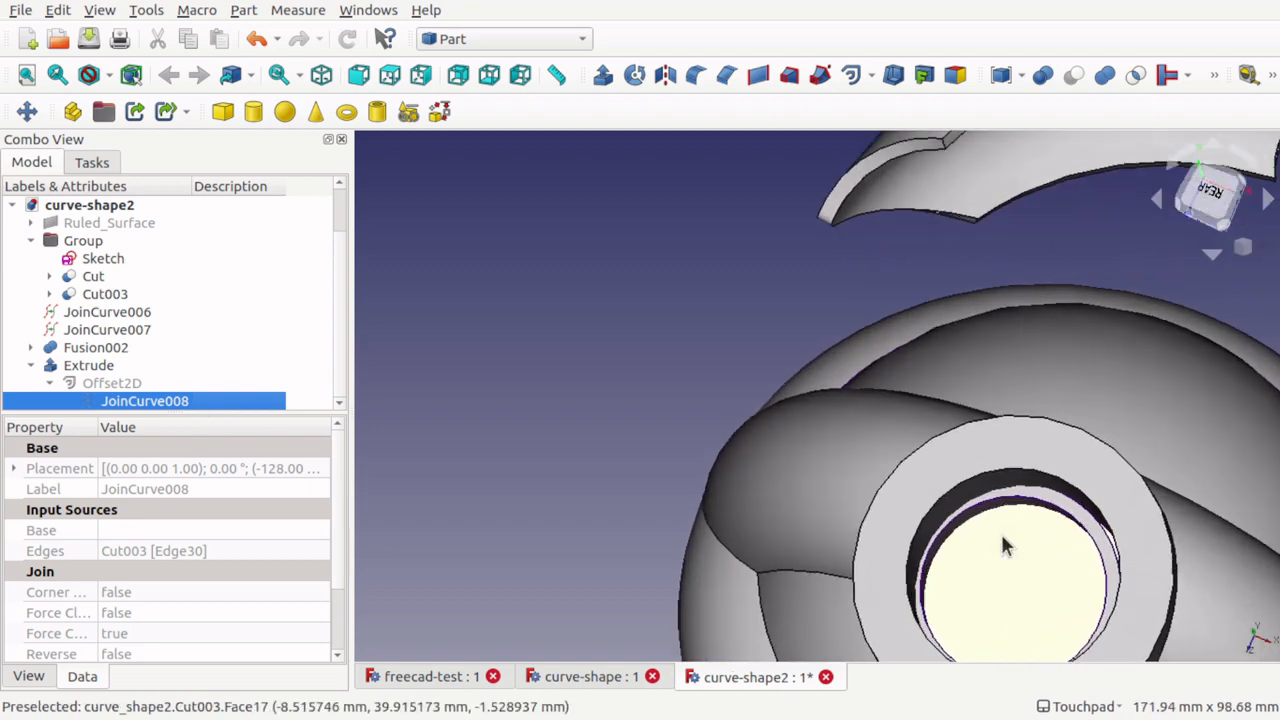
left_click(1090, 530)
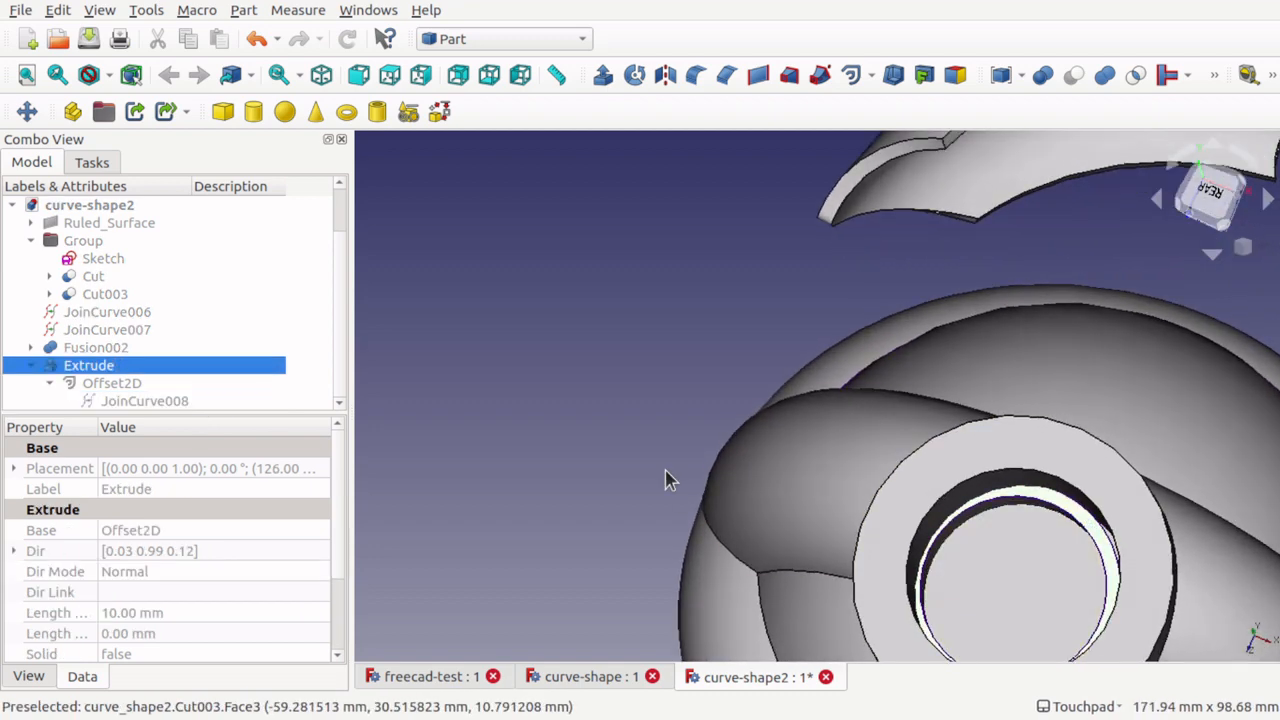
scroll(691, 466, "down", 5)
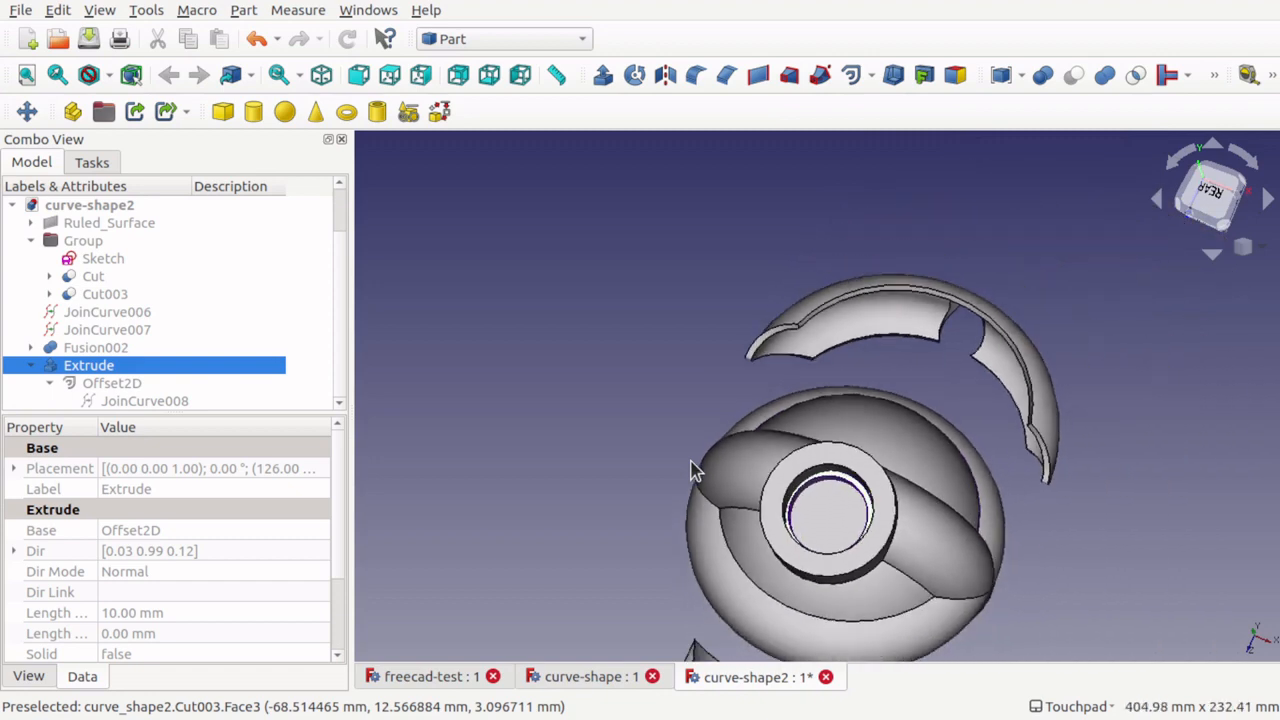
mouse_move(834, 508)
left_mouse_down("alt")
mouse_move(929, 546)
mouse_move(941, 527)
mouse_move(870, 545)
mouse_move(872, 480)
mouse_move(889, 449)
mouse_move(828, 451)
mouse_move(822, 430)
mouse_move(797, 514)
mouse_move(848, 530)
mouse_move(812, 518)
left_mouse_up("alt")
scroll(870, 540, "up", 5)
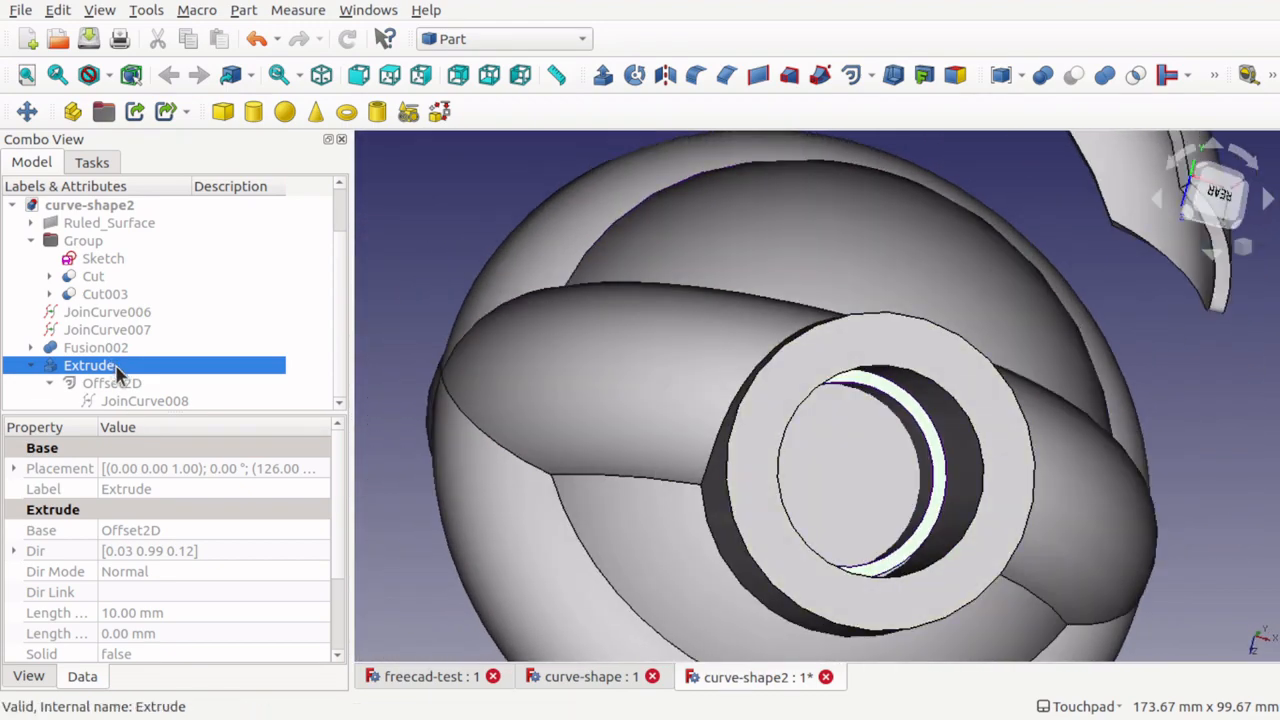
scroll(603, 449, "down", 5)
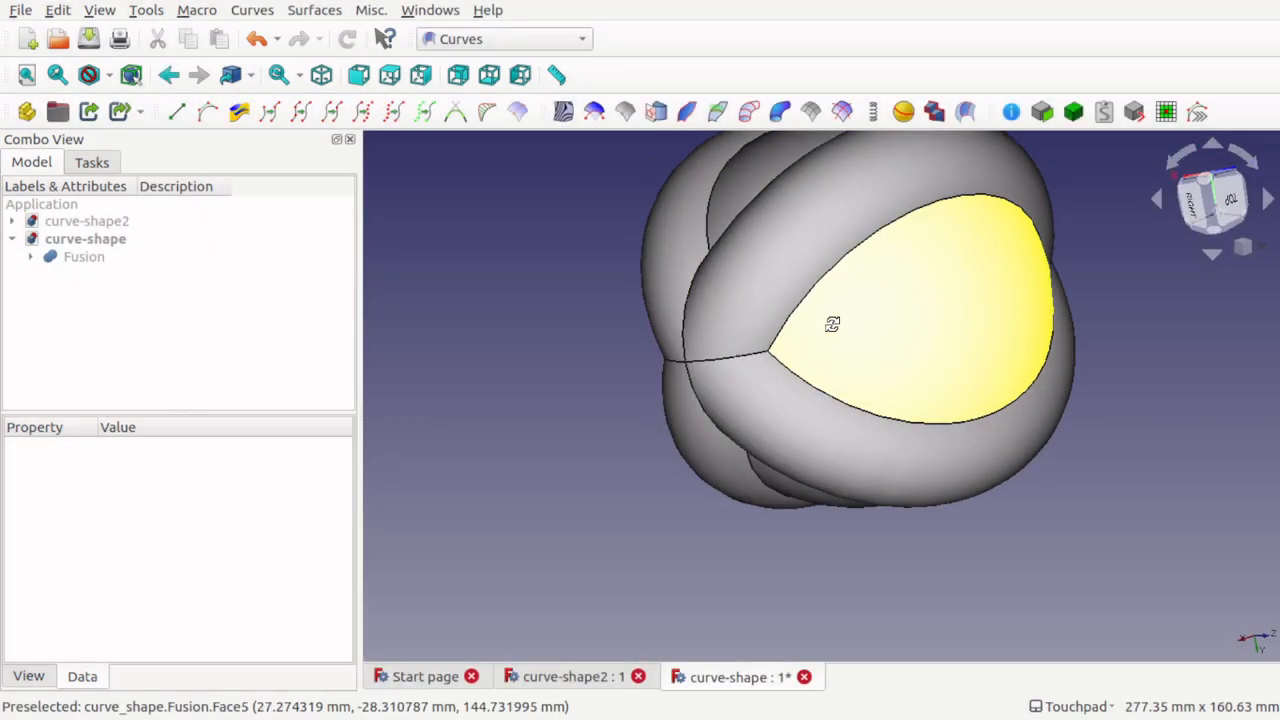
- Join the two boundary edges of the top sphere face of Fusion in curve-shape into one curve, and check it with Fusion hidden
left_click_drag(832, 324, 974, 430, "alt")
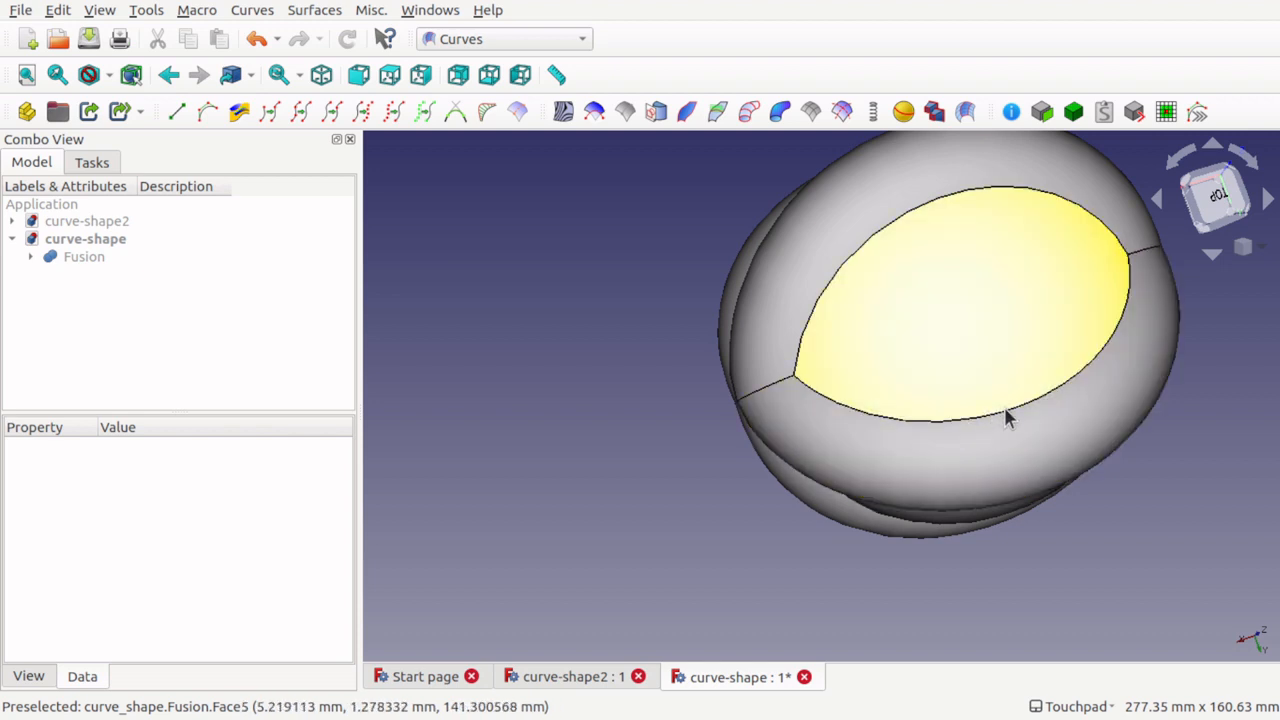
scroll(1006, 417, "up", 4)
left_click(992, 416)
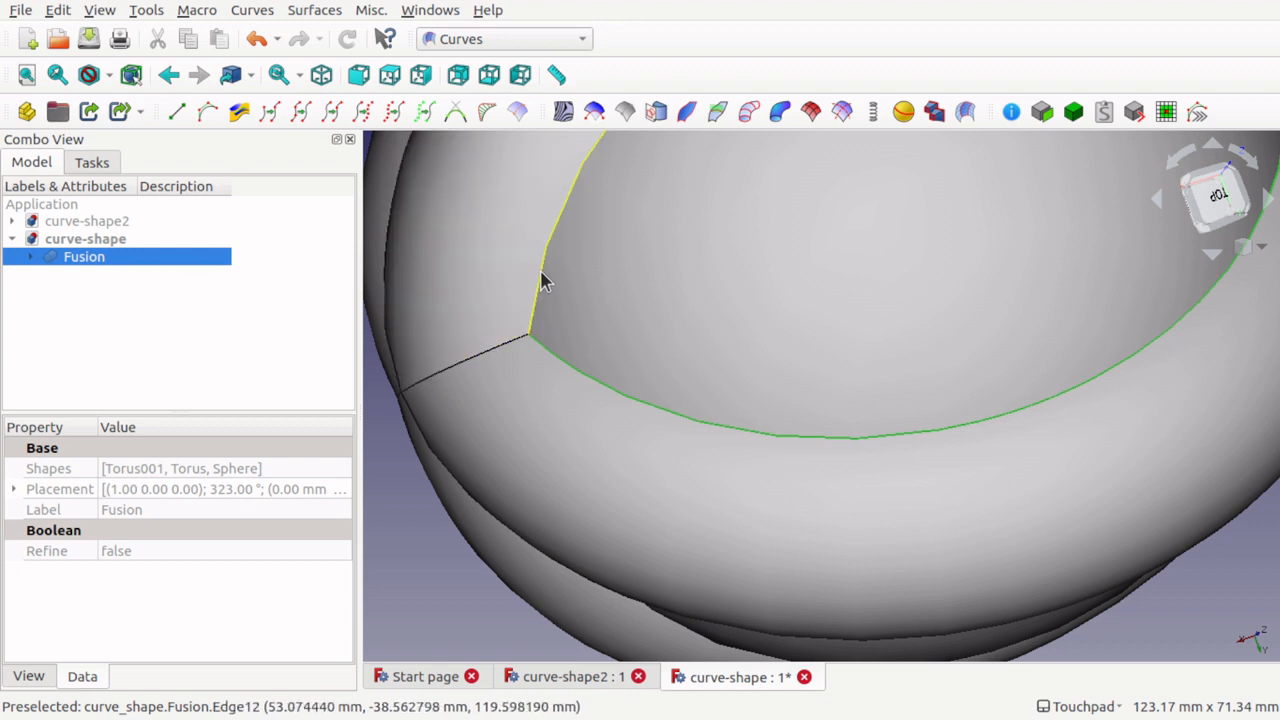
scroll(700, 360, "down", 5)
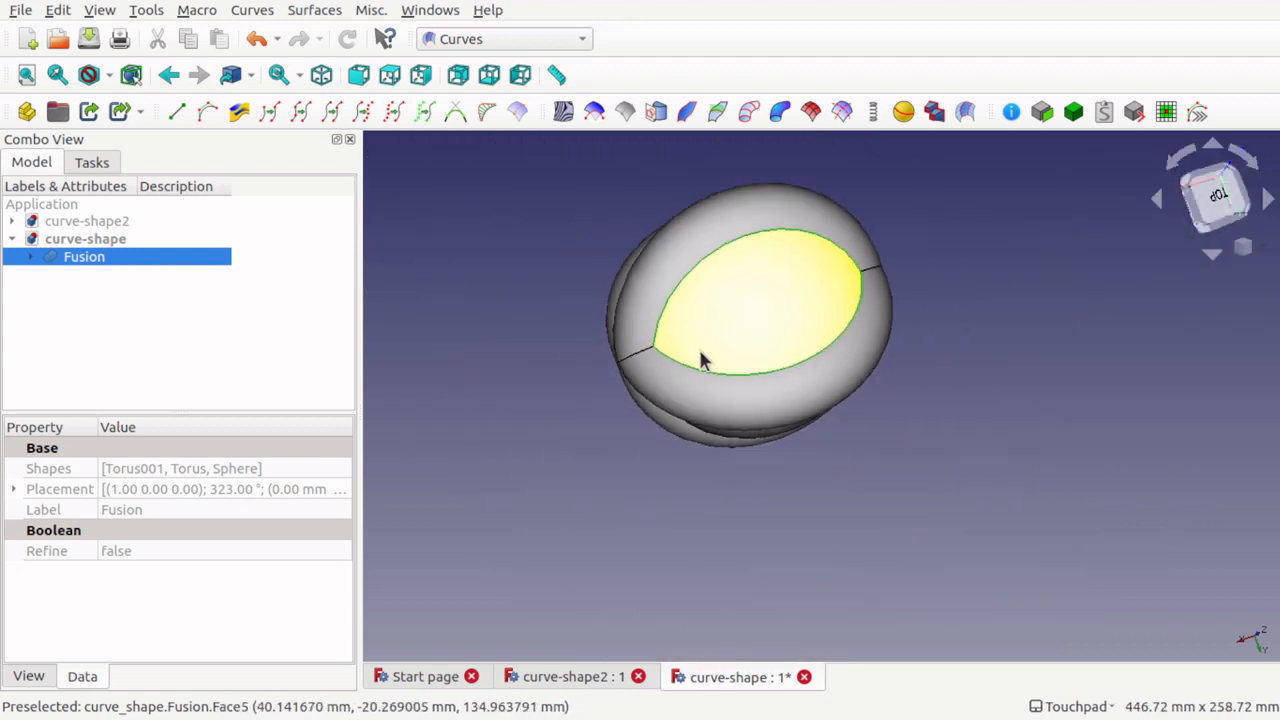
left_click(297, 114)
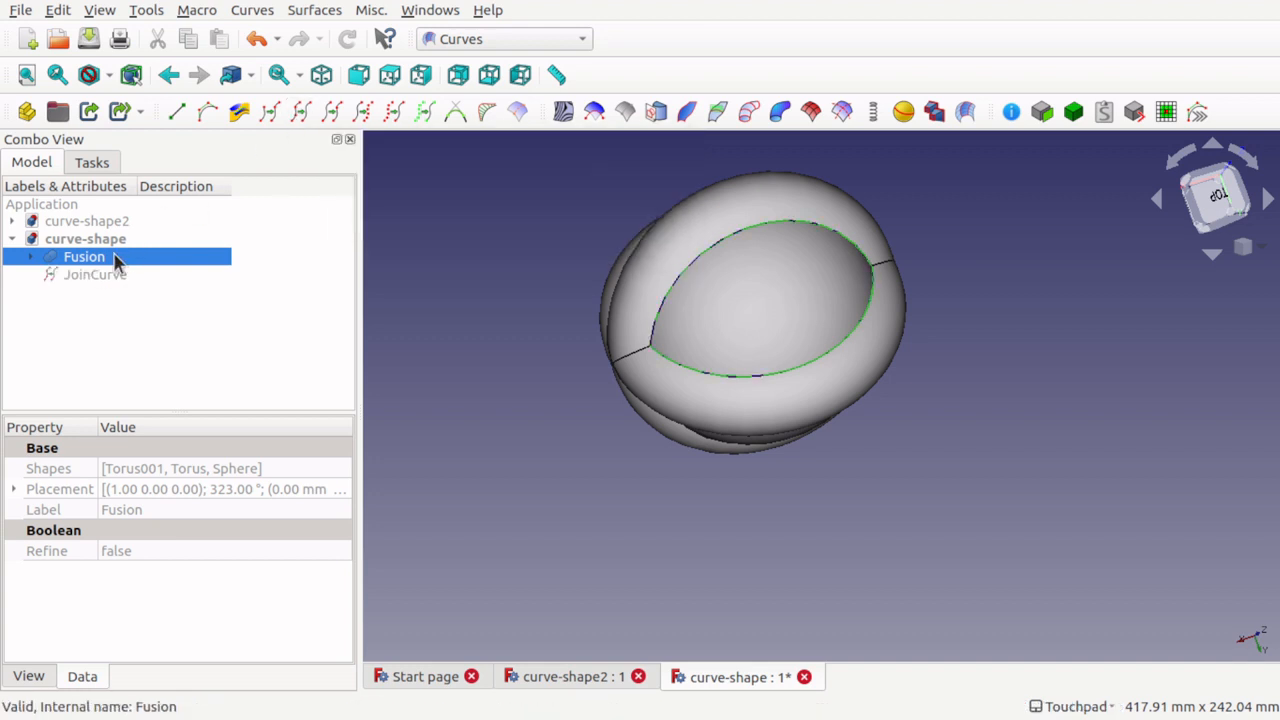
key("space")
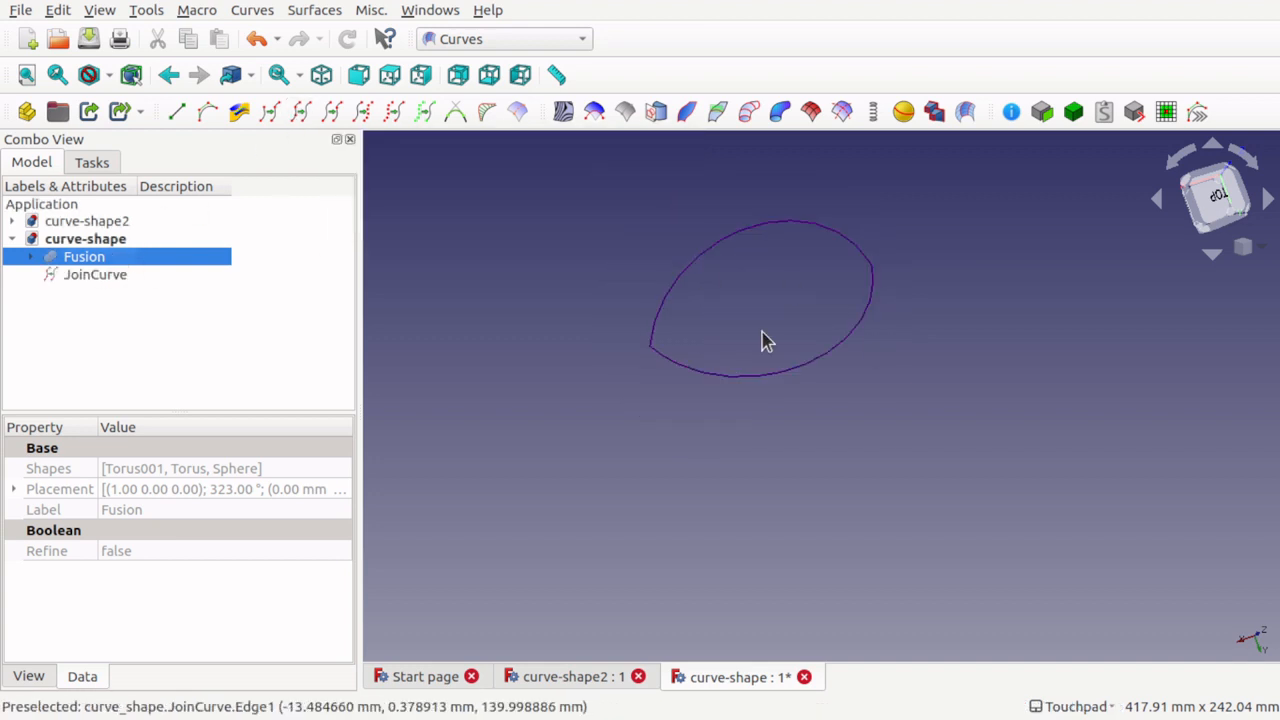
key("space")
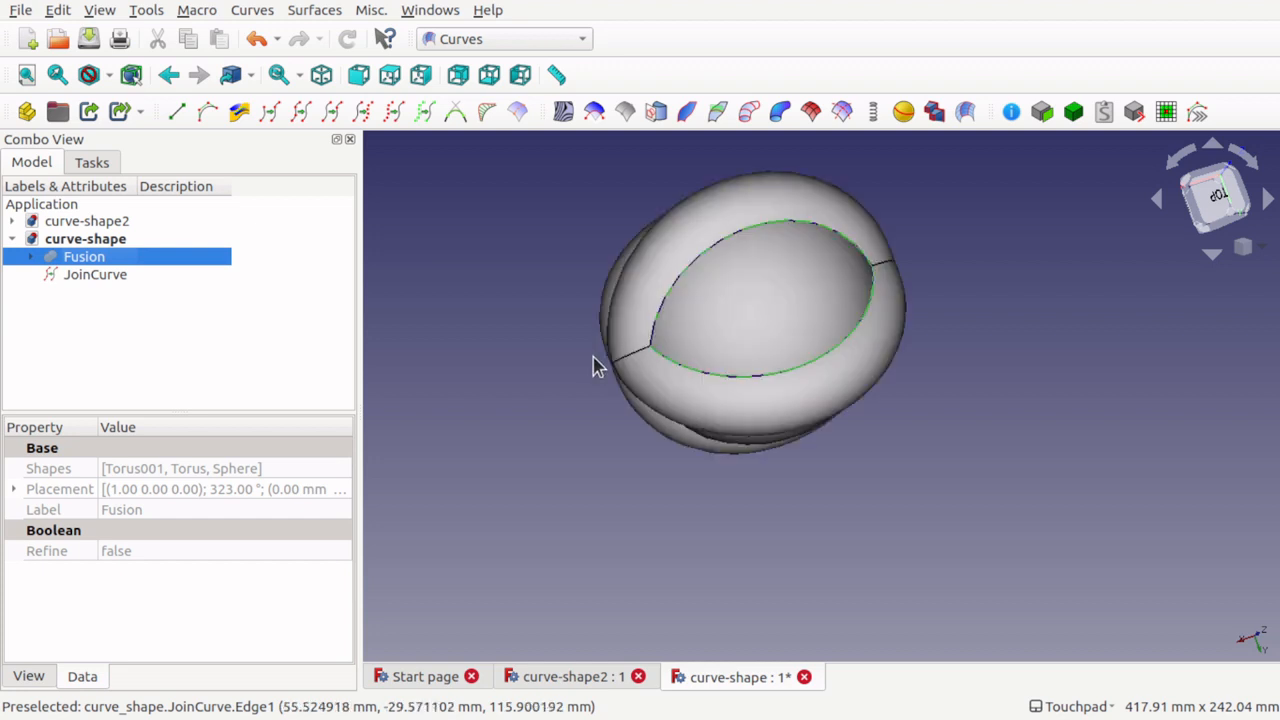
- Join the two boundary edges of another sphere face into a second curve, and hide Fusion
left_click_drag(640, 346, 943, 360, "alt")
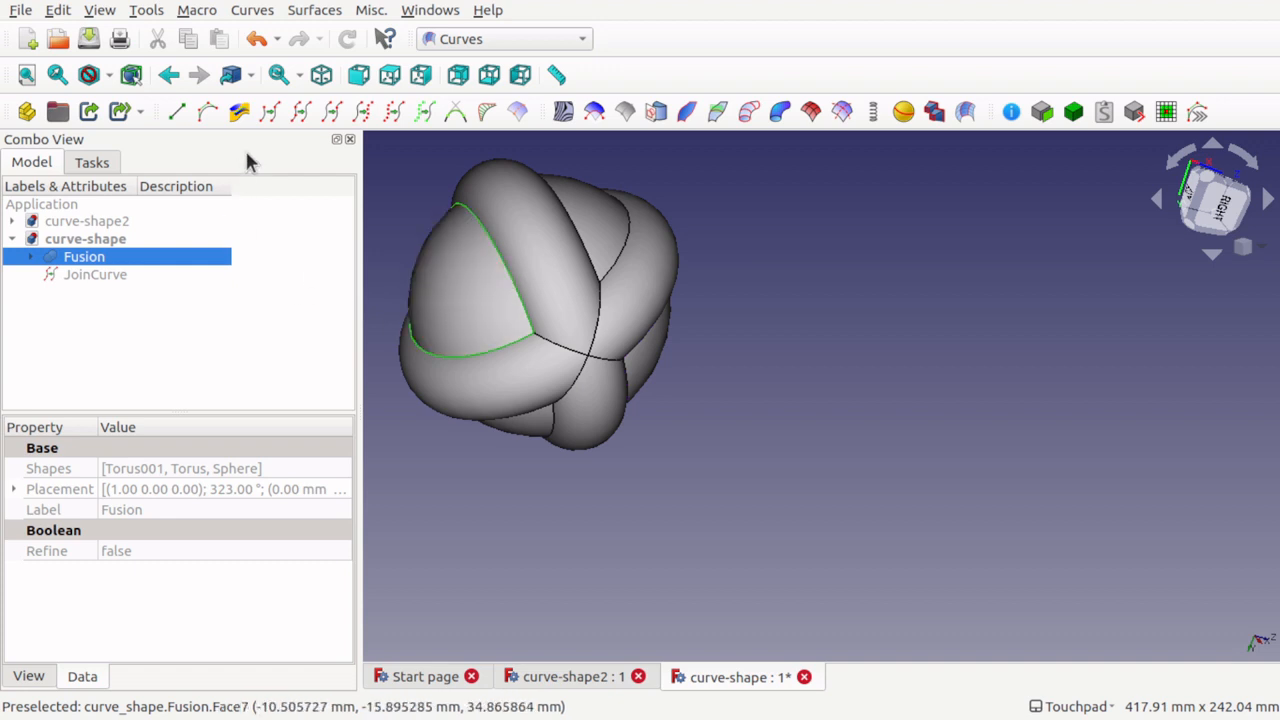
left_click(301, 113)
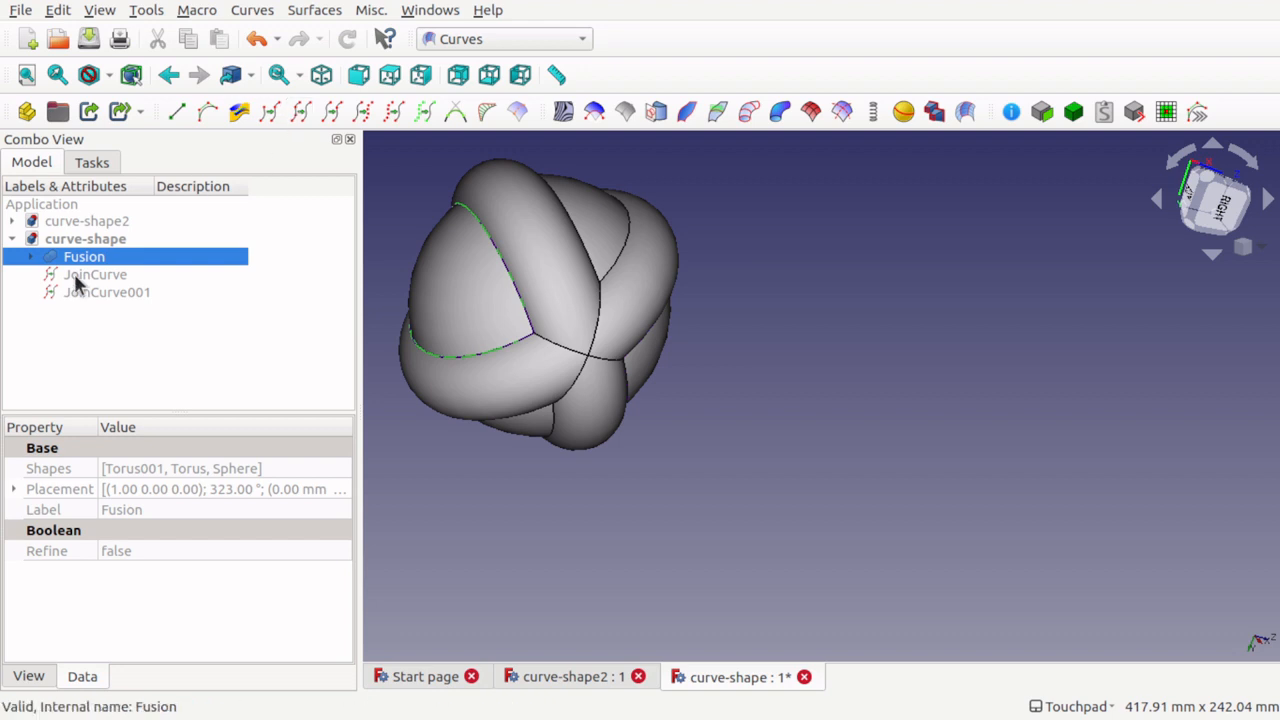
key("space")
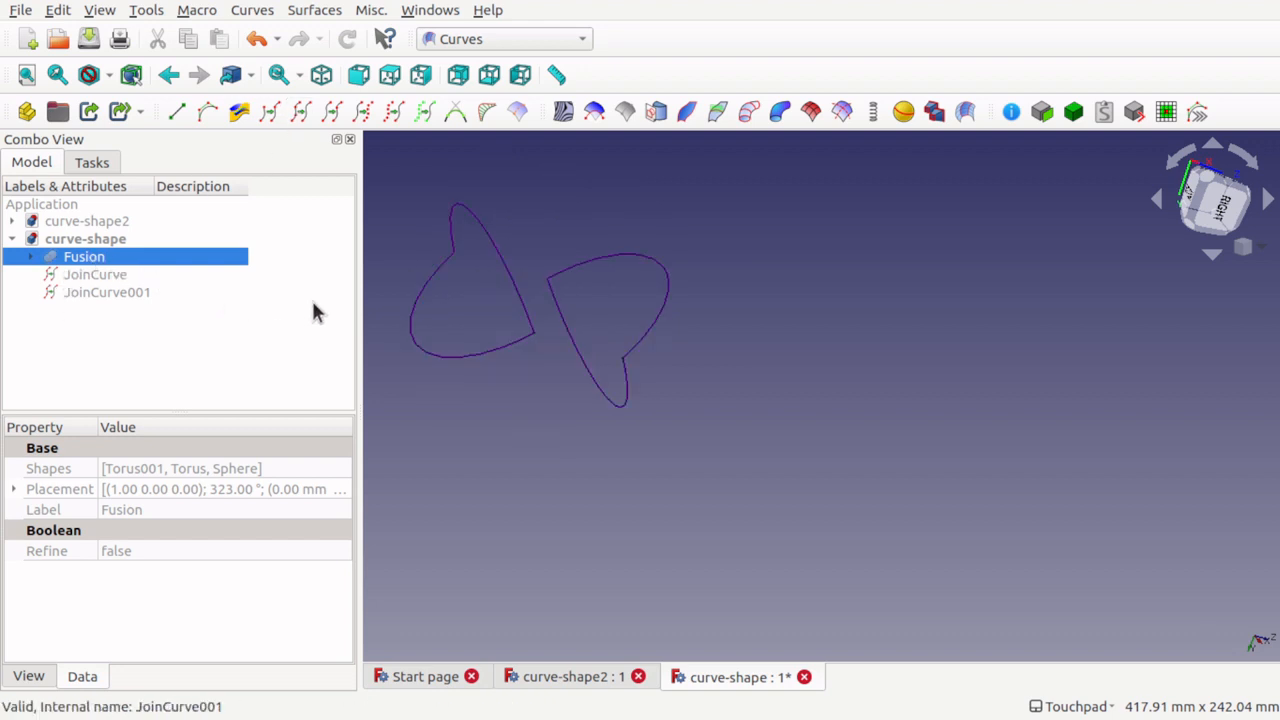
- Try to create a ruled surface between the two joined curves in the Part workbench
left_click_drag(720, 362, 630, 380)
scroll(629, 380, "up", 5)
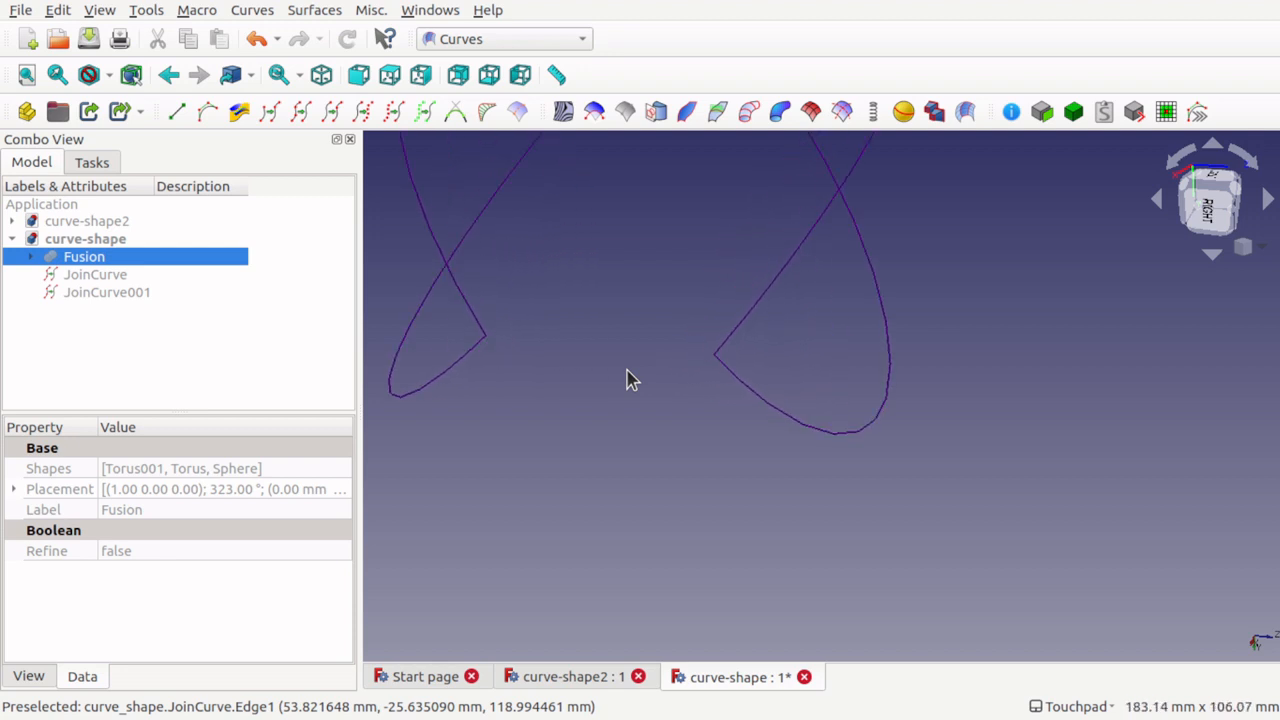
scroll(629, 380, "down", 5)
left_click(629, 380)
scroll(629, 380, "up", 1)
left_click(460, 39)
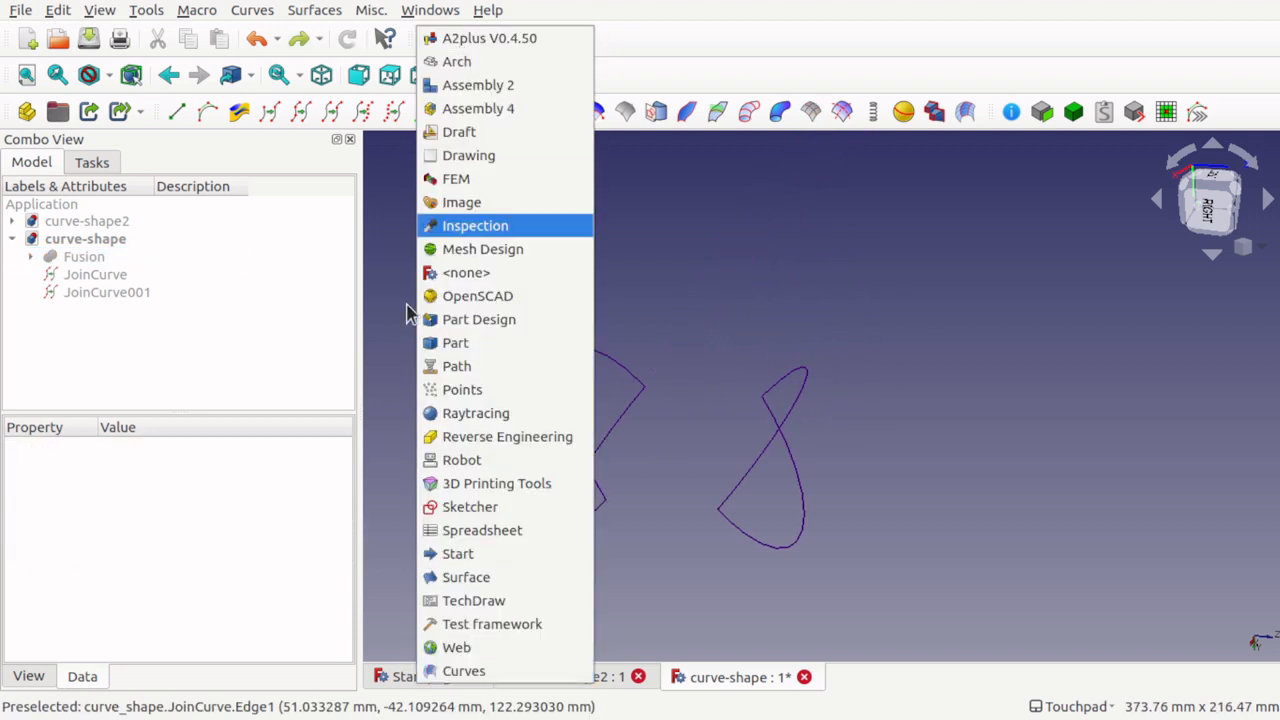
left_click(472, 341)
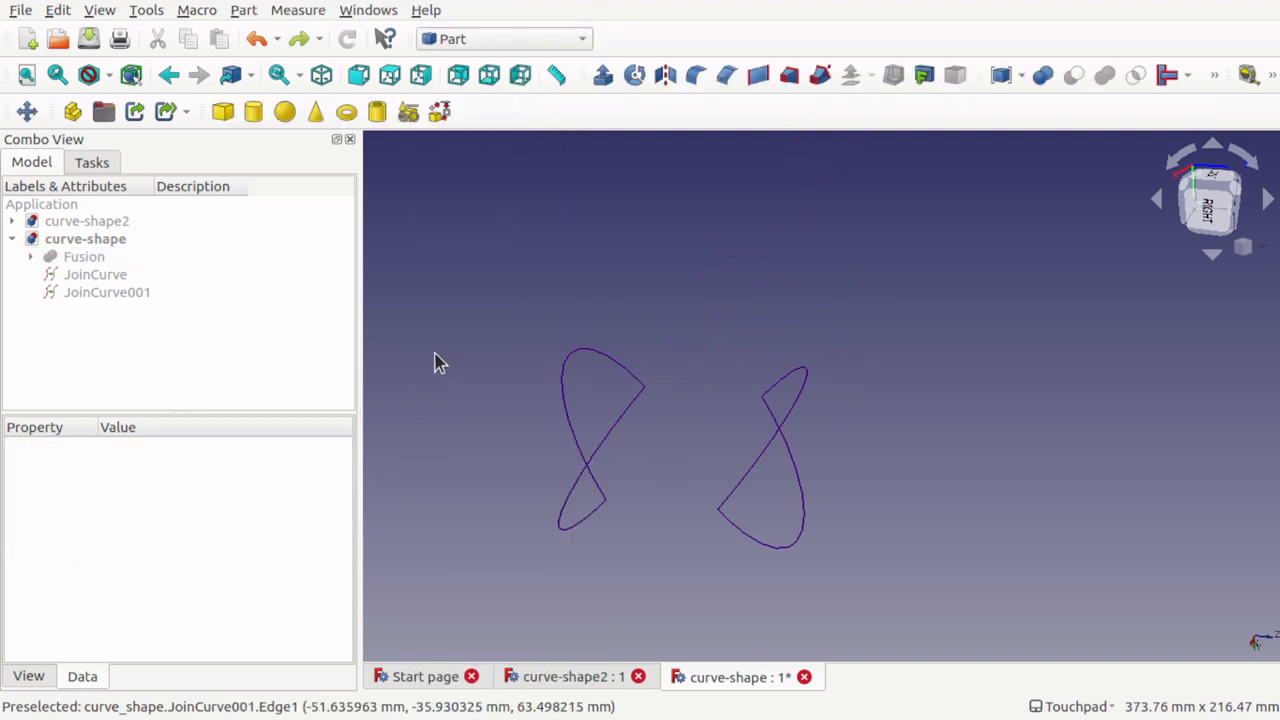
left_click(581, 452)
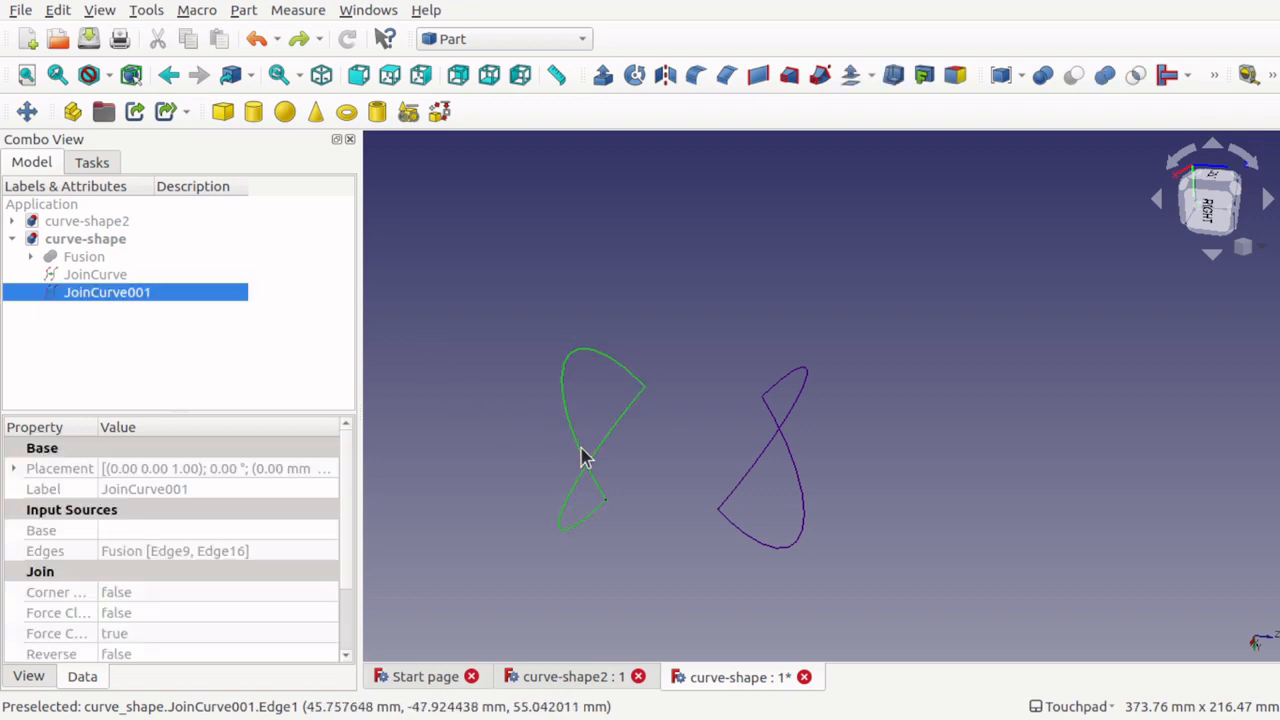
left_click(756, 472, "ctrl")
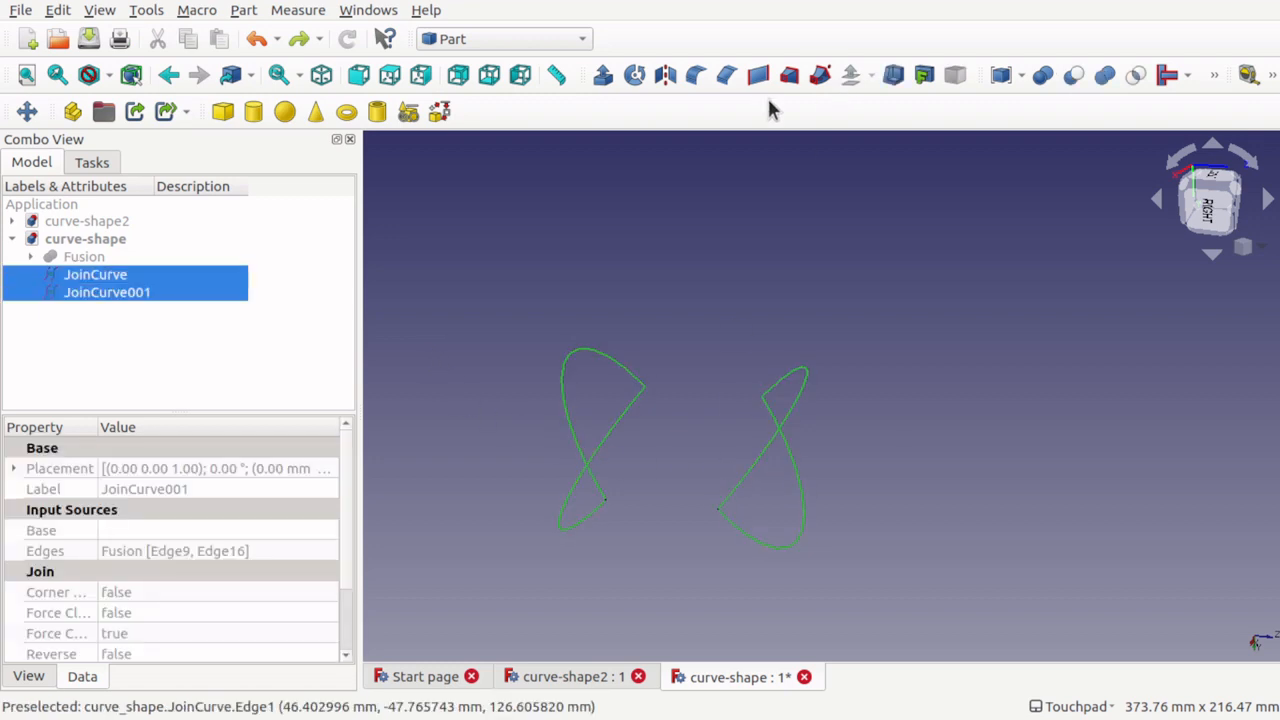
left_click(754, 82)
left_click_drag(780, 385, 851, 410, "shift")
key("ctrl+z")
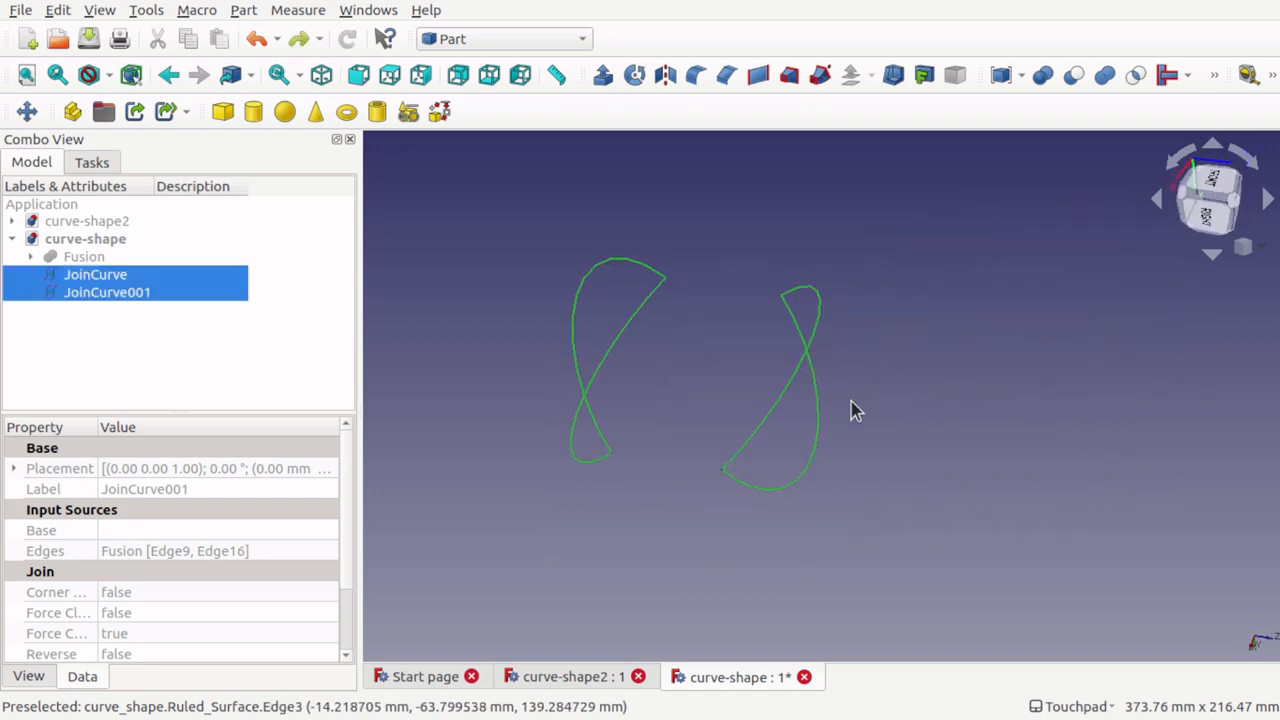
- Create a Sections surface in the Surface workbench between JoinCurve001 and JoinCurve
left_click(504, 42)
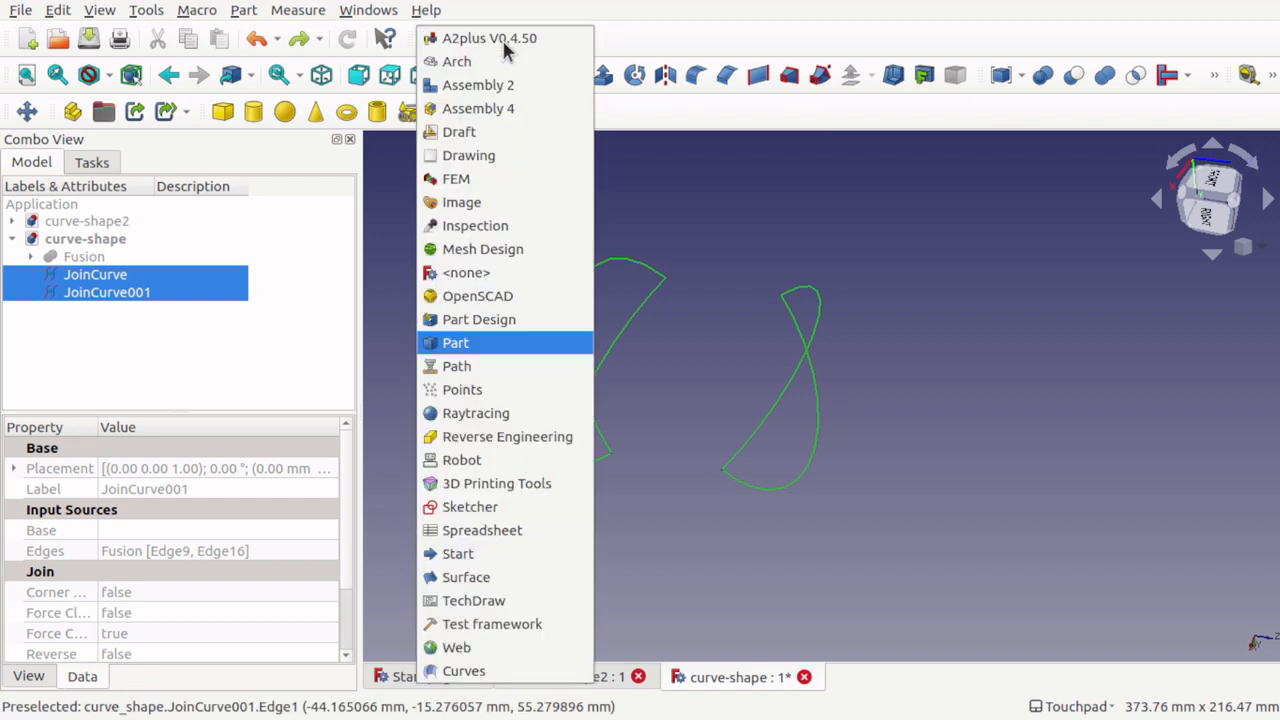
left_click(523, 578)
left_click(686, 548)
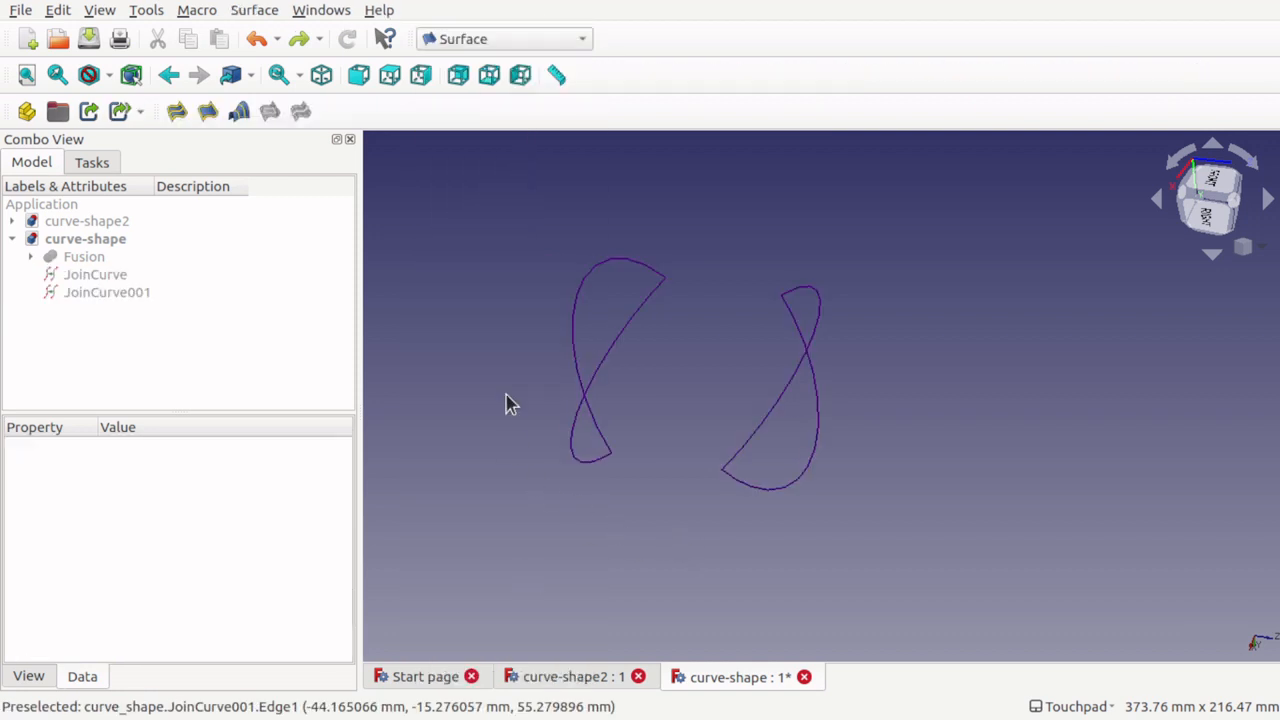
left_click(576, 347)
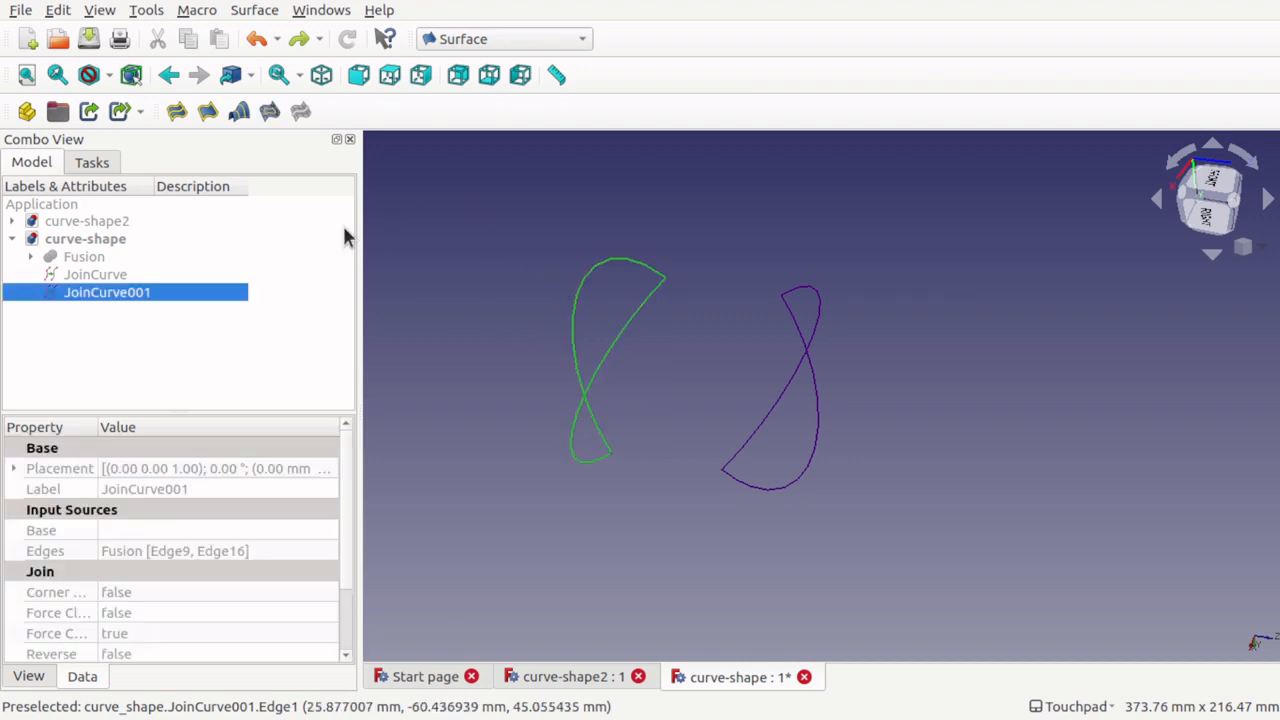
left_click(238, 111)
left_click(105, 309)
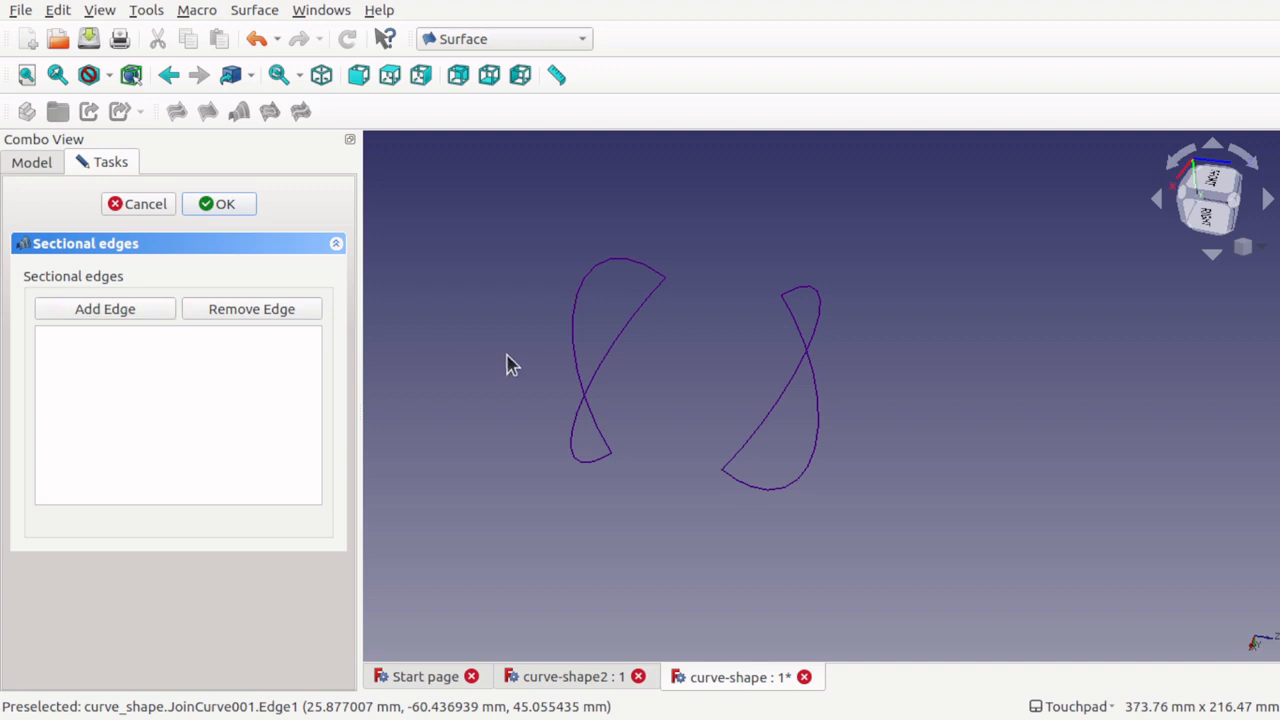
left_click(580, 383)
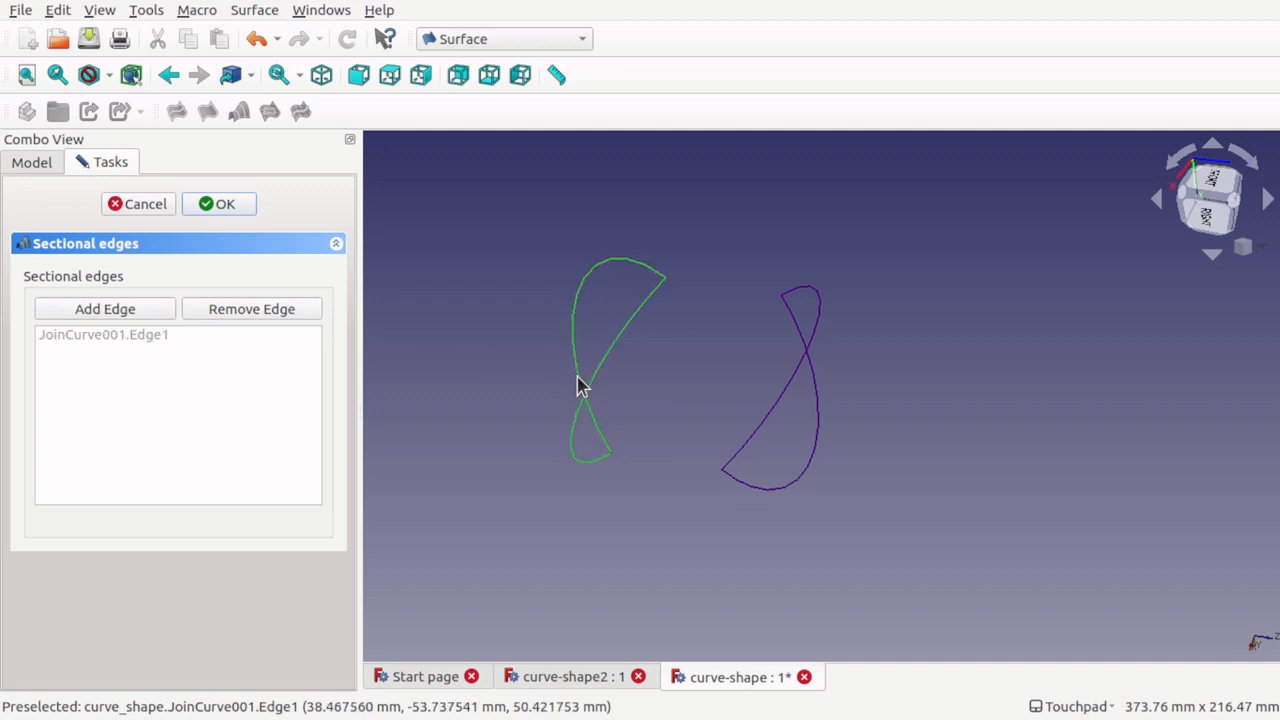
left_click(798, 389)
left_click_drag(806, 465, 784, 421, "alt")
left_click(224, 205)
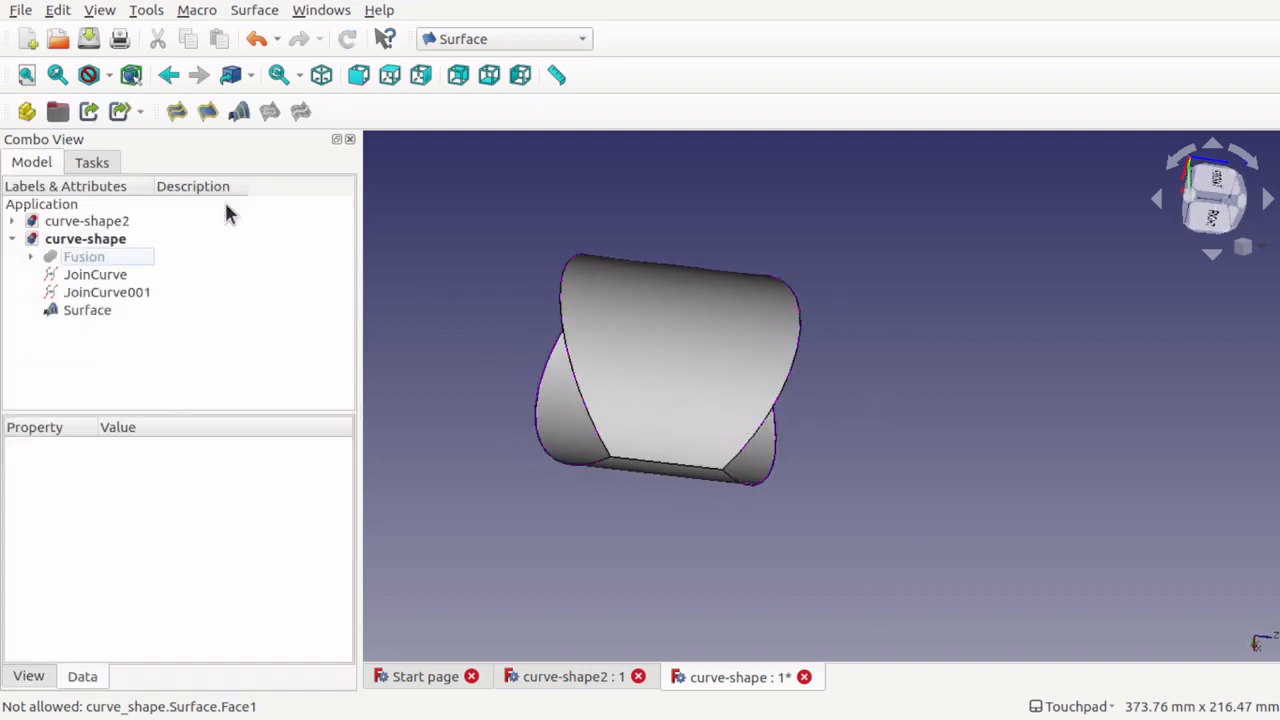
left_click_drag(863, 411, 857, 363, "alt")
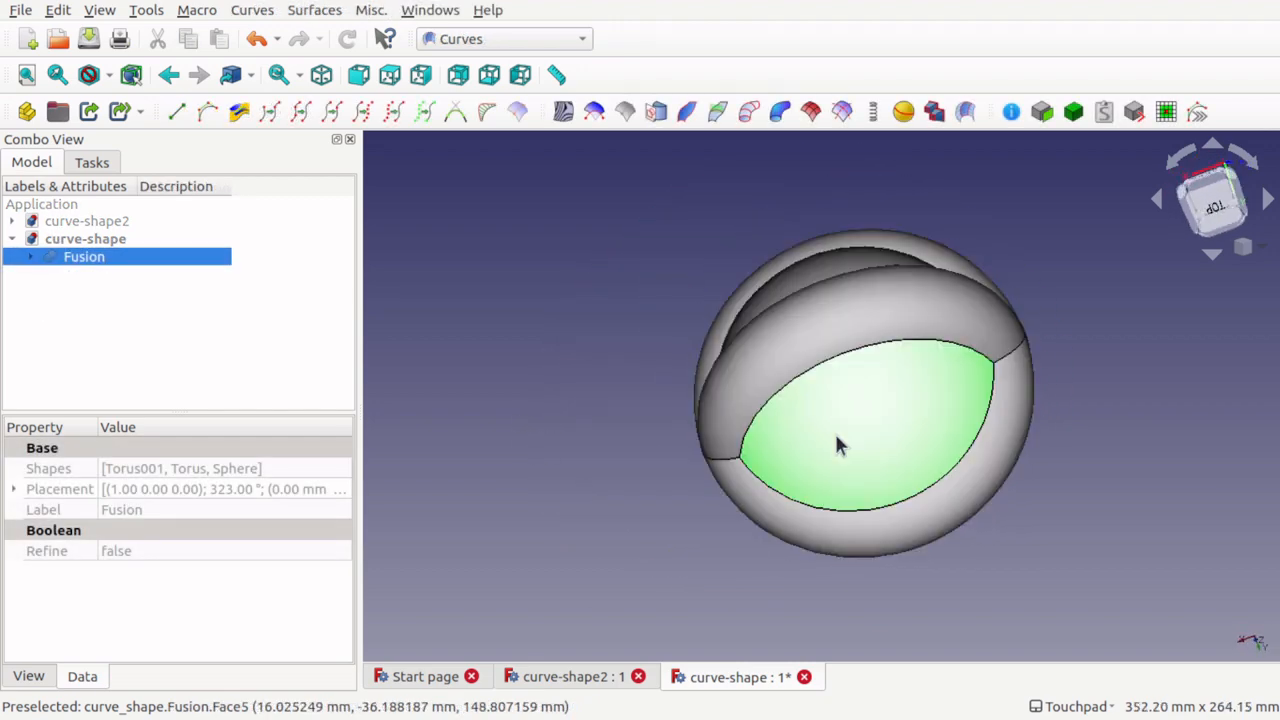
- Extract the four exposed sphere faces of Fusion as separate face objects
left_click_drag(838, 445, 878, 461, "alt")
left_click(925, 430, "ctrl")
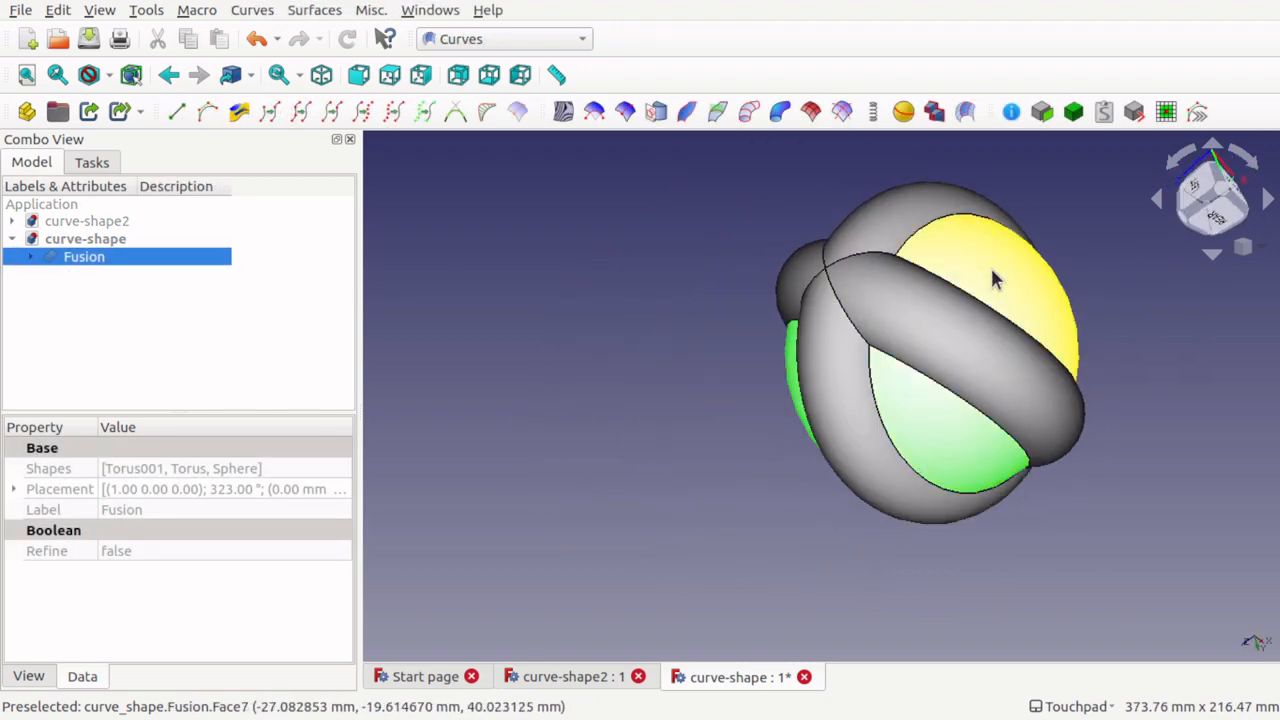
left_click(991, 270, "ctrl")
left_click_drag(990, 345, 958, 455, "alt")
left_click(1047, 122)
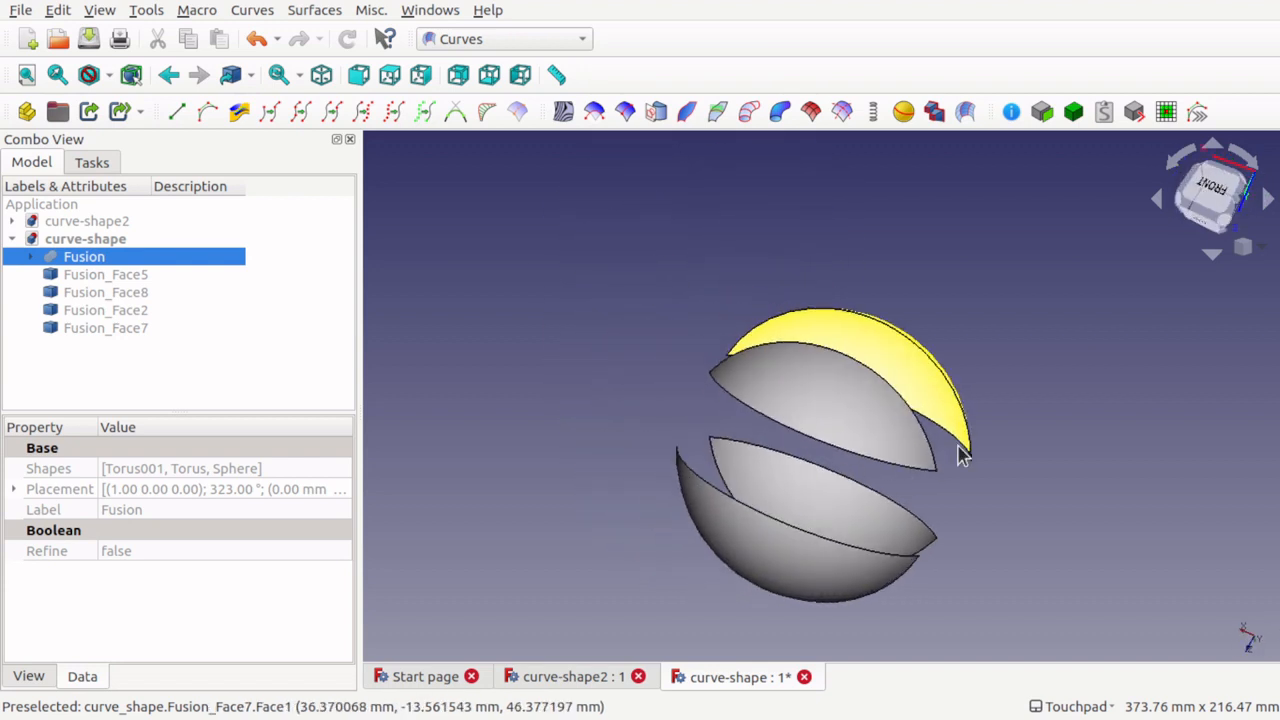
left_click(1020, 489)
left_click_drag(1020, 489, 1036, 544, "alt")
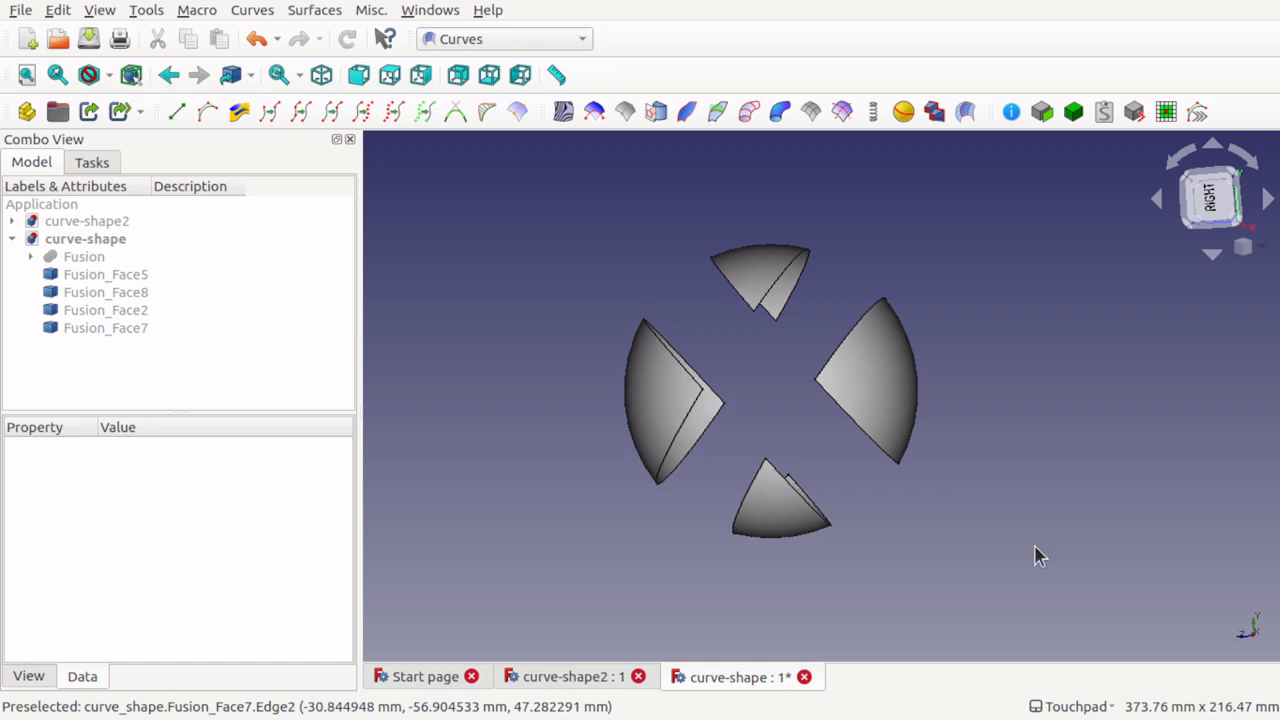
- Set up a Sections surface in the Surface workbench, adding the facing edges of two neighbouring extracted sphere faces as sectional edges
left_click(505, 38)
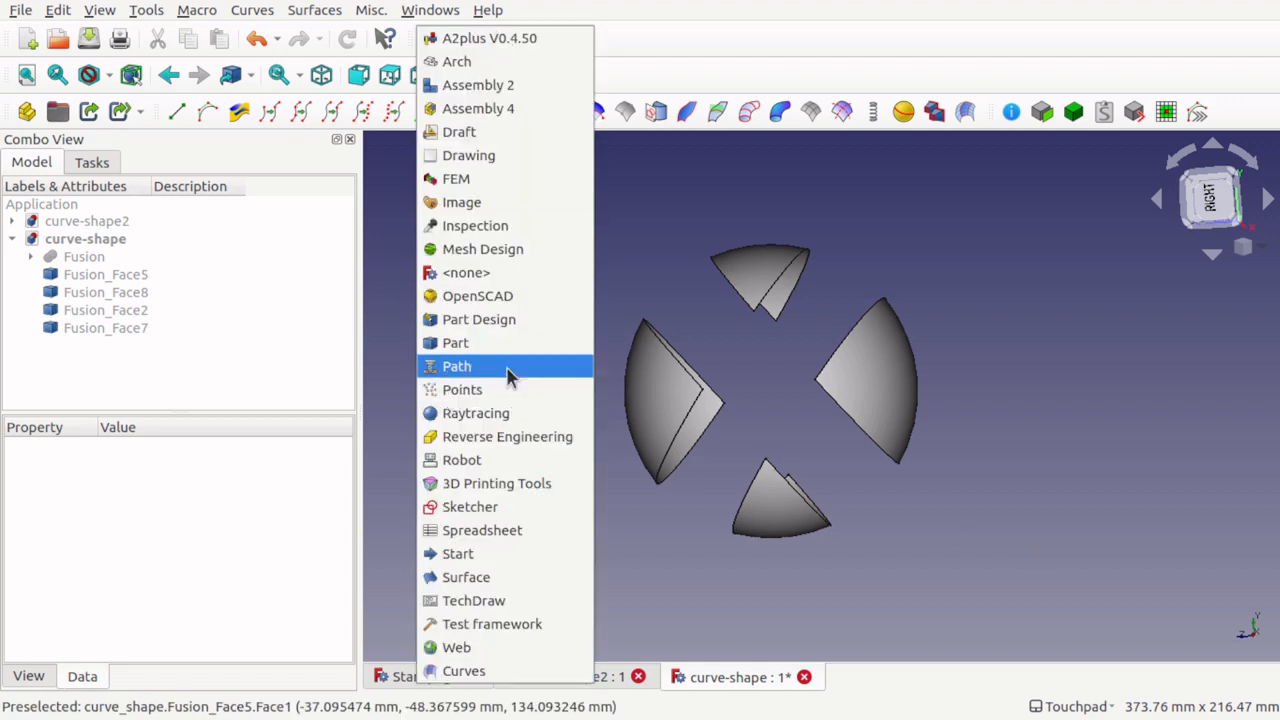
left_click(491, 577)
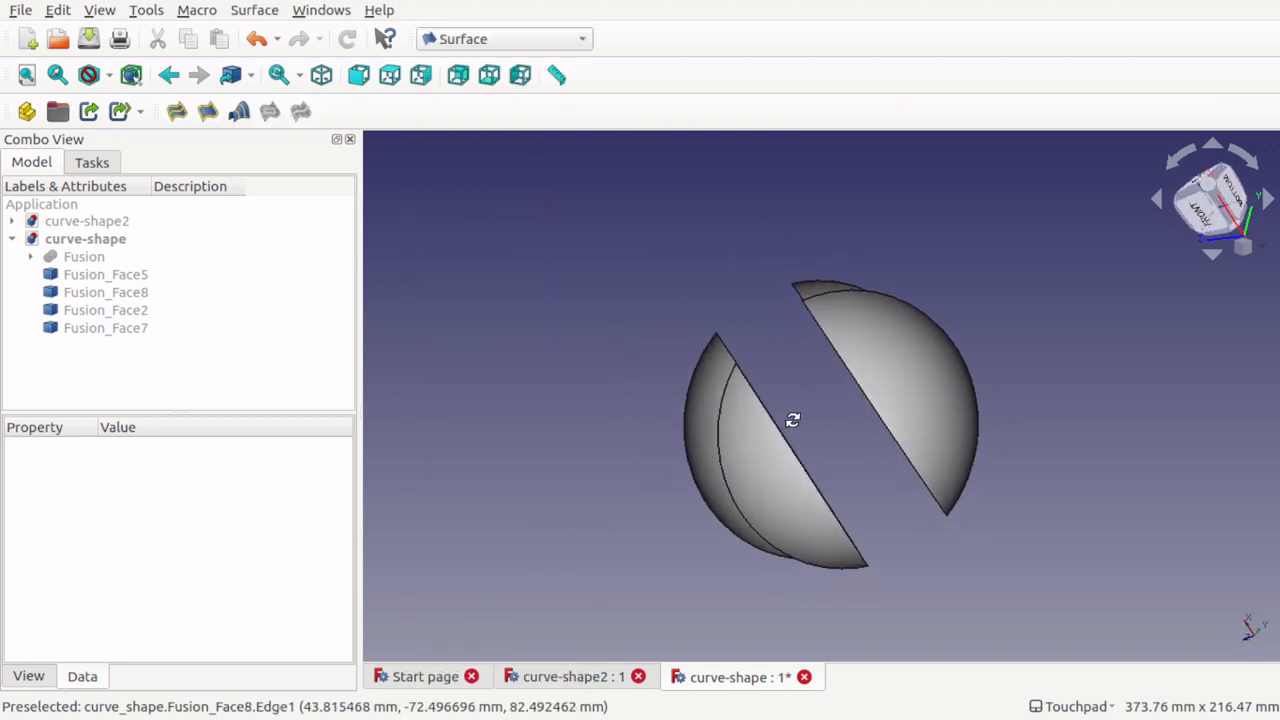
left_click(239, 112)
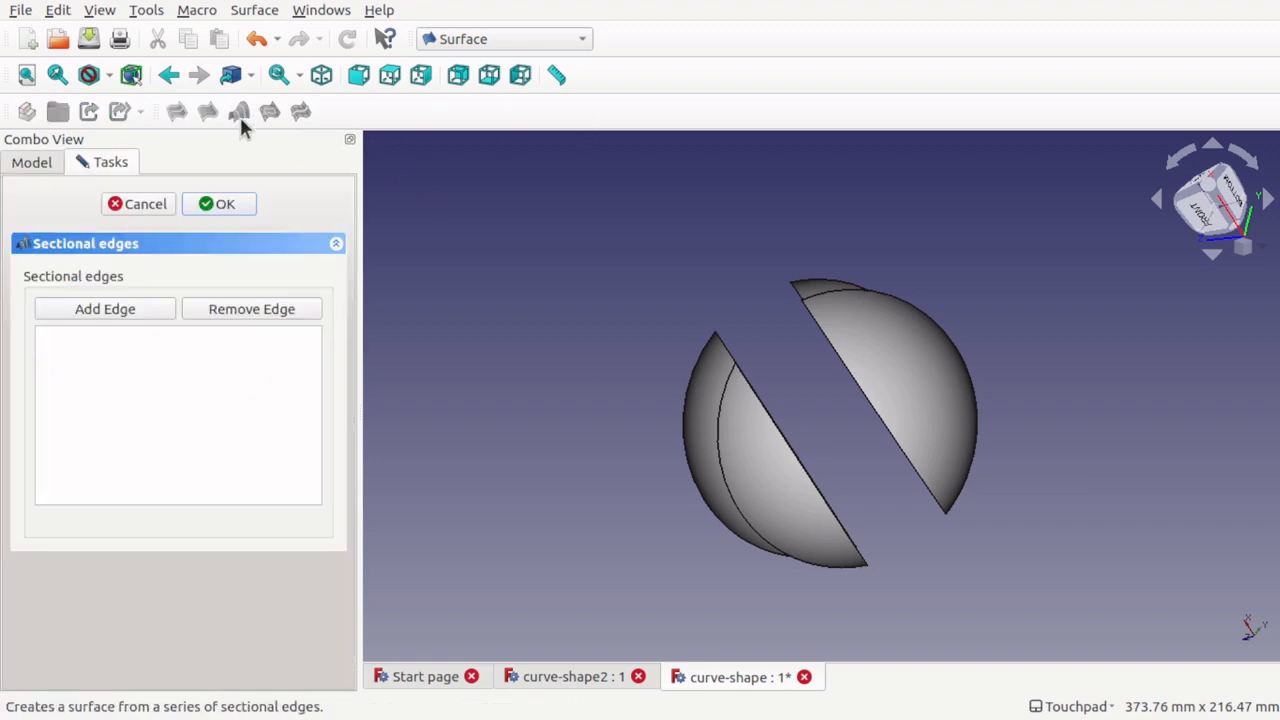
left_click(90, 310)
left_click(806, 470)
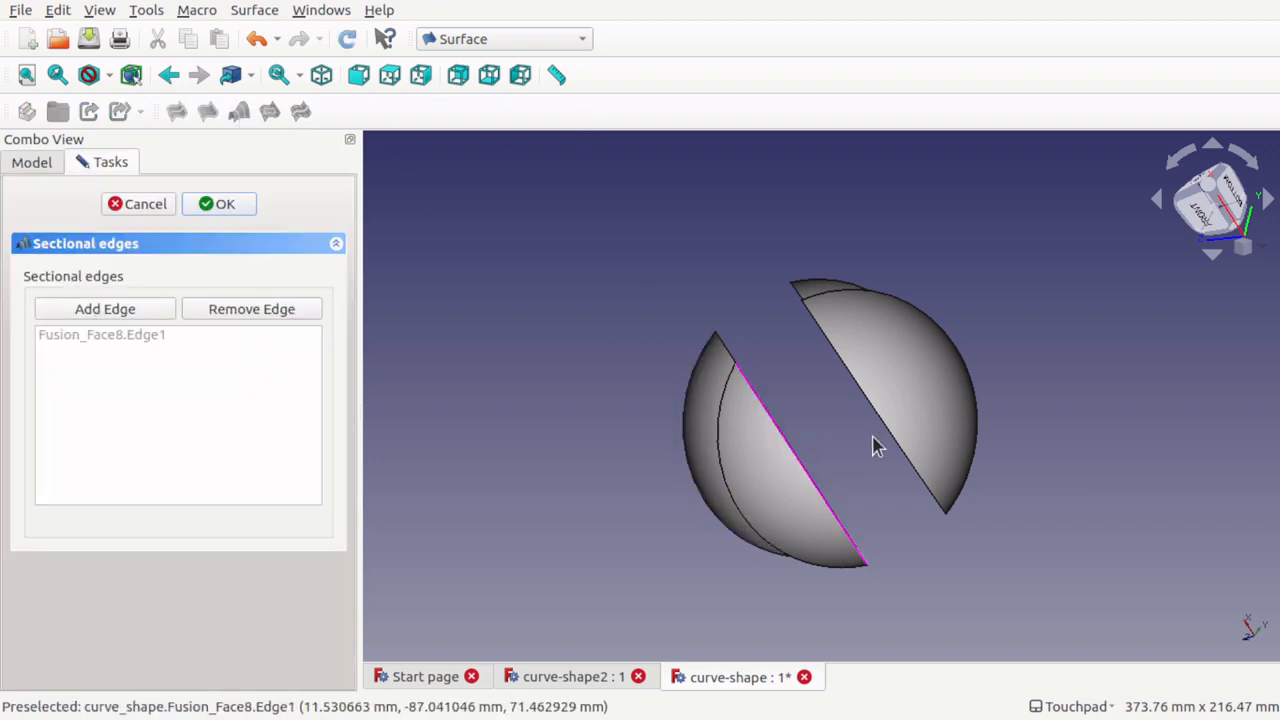
left_click(897, 447)
middle_click_drag(751, 306, 835, 372)
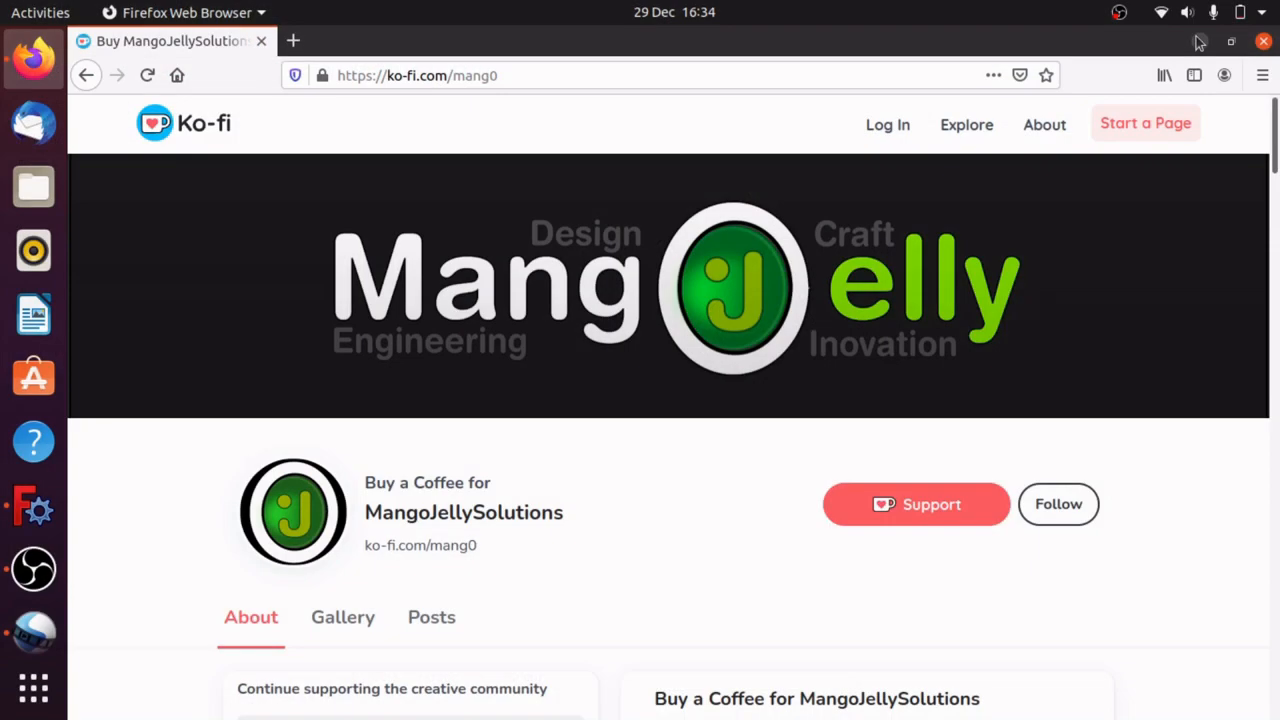